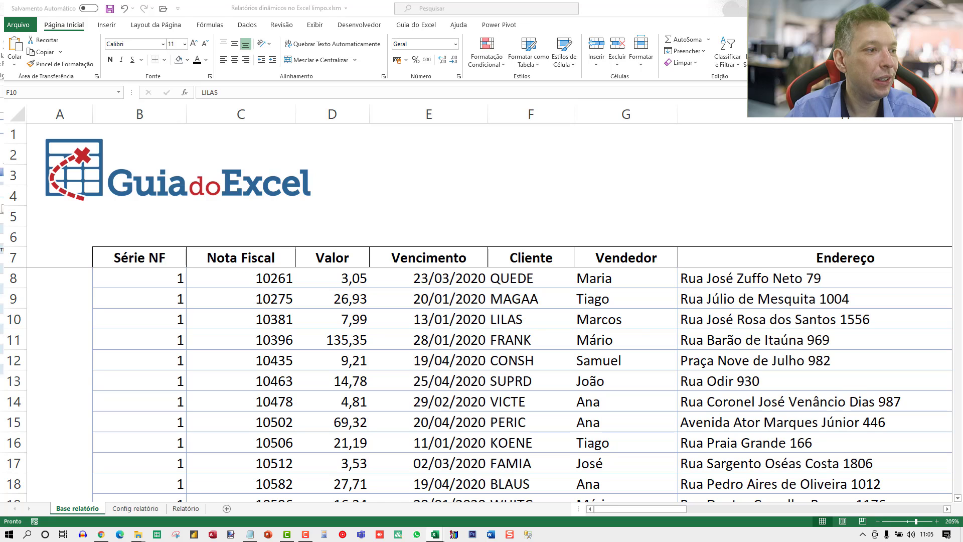
Step: Bring up the finished report workbook and filter it to the first Vendedor entry and February 2020 in the Vencimento timeline
drag(0, 8, 611, 121)
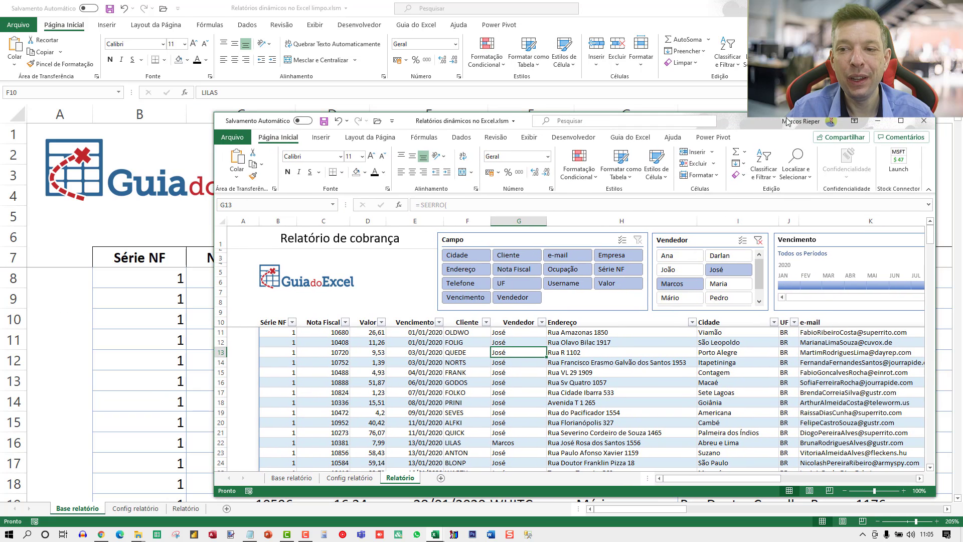
click(902, 121)
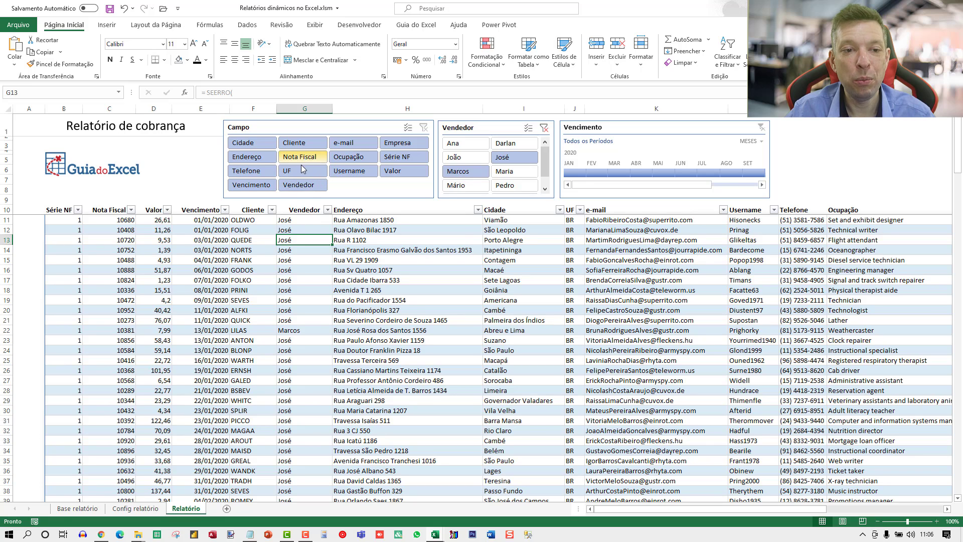
click(466, 144)
scroll(316, 311, down, 3)
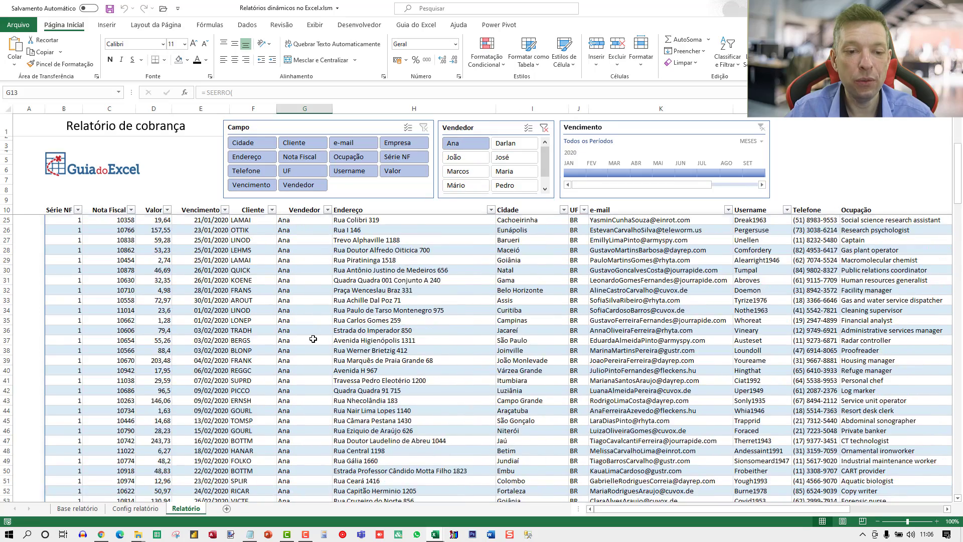
scroll(301, 379, up, 2)
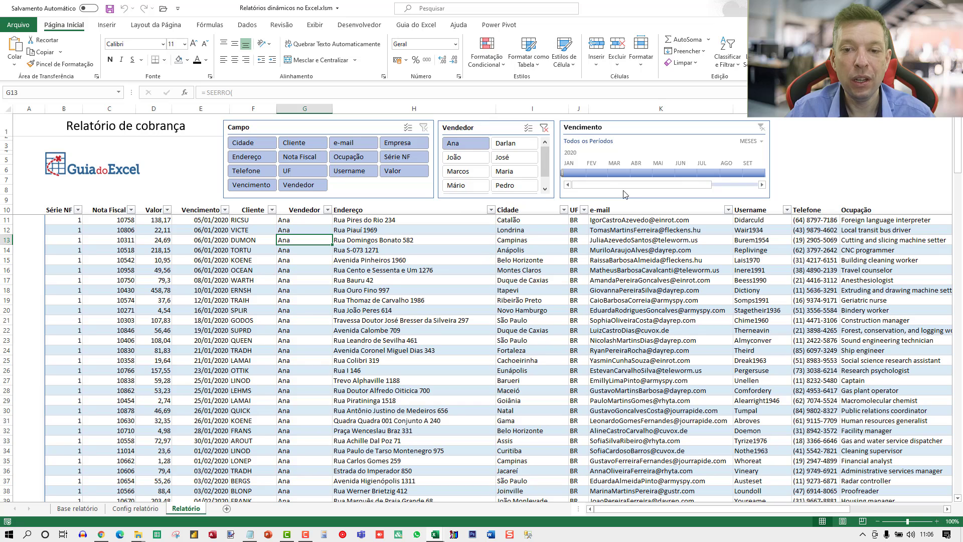
click(597, 172)
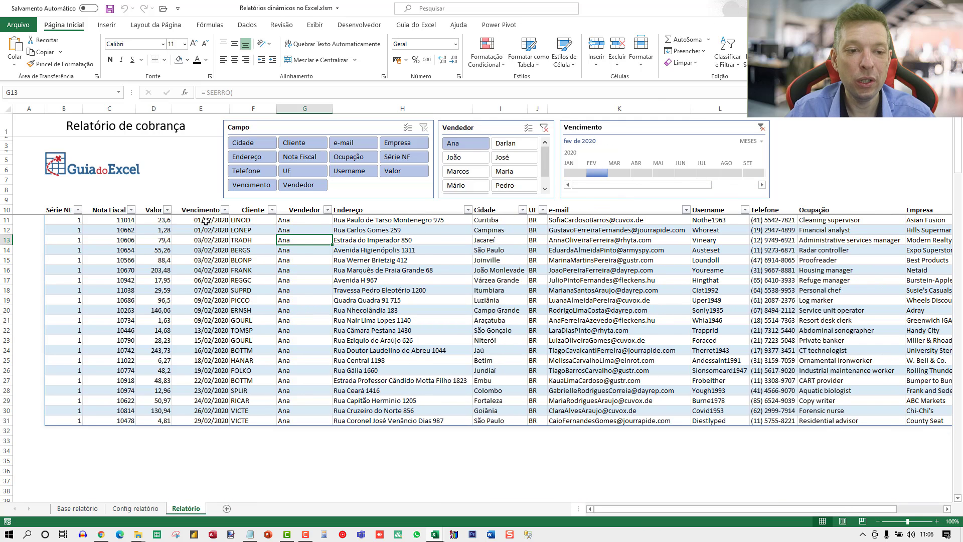
drag(207, 220, 202, 390)
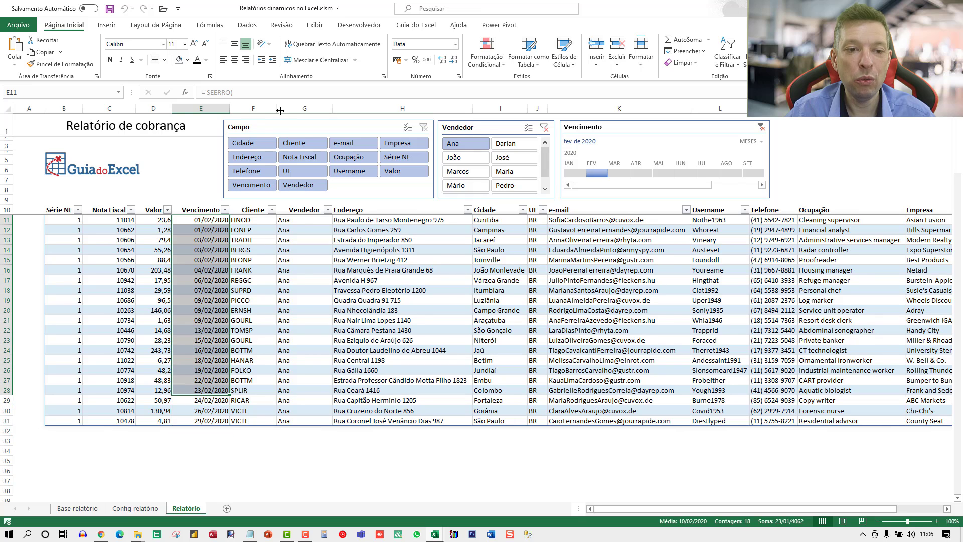
Step: Limit the report's columns to Cidade, Cliente, Nota Fiscal and Valor with the Campo slicer
click(253, 143)
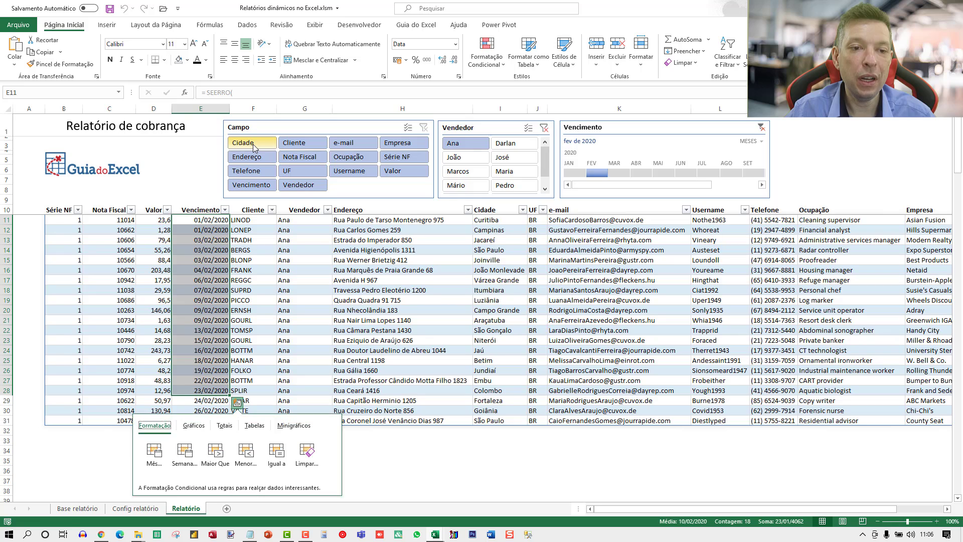
click(304, 144)
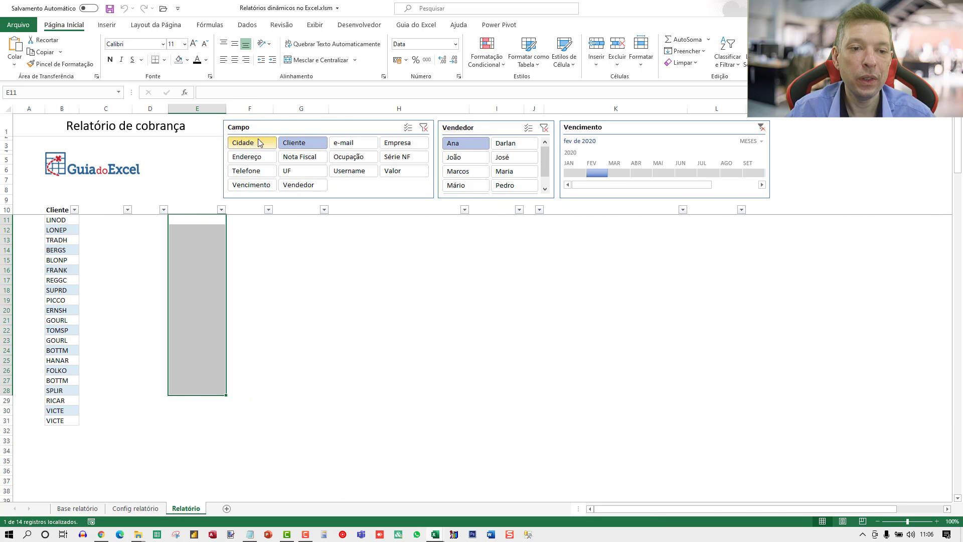
click(300, 155)
click(406, 173)
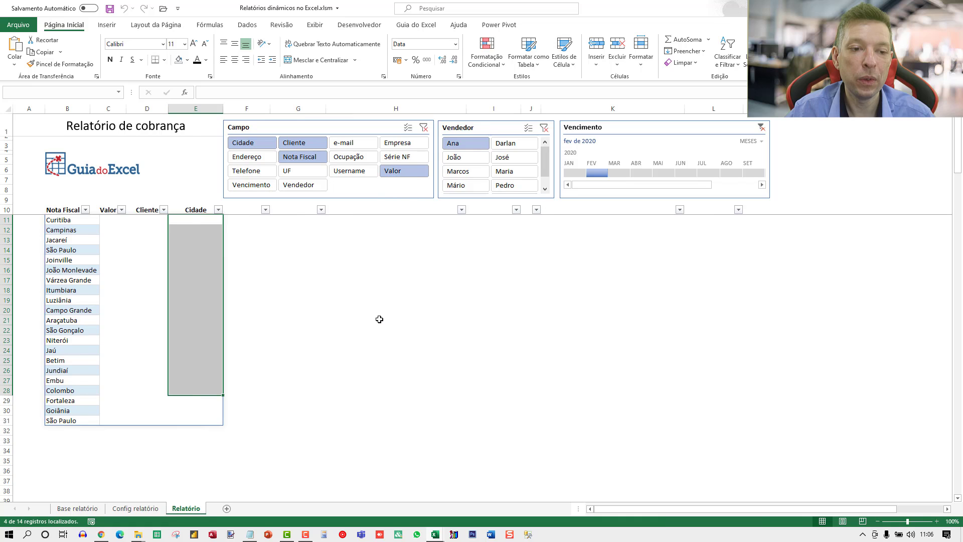
click(125, 250)
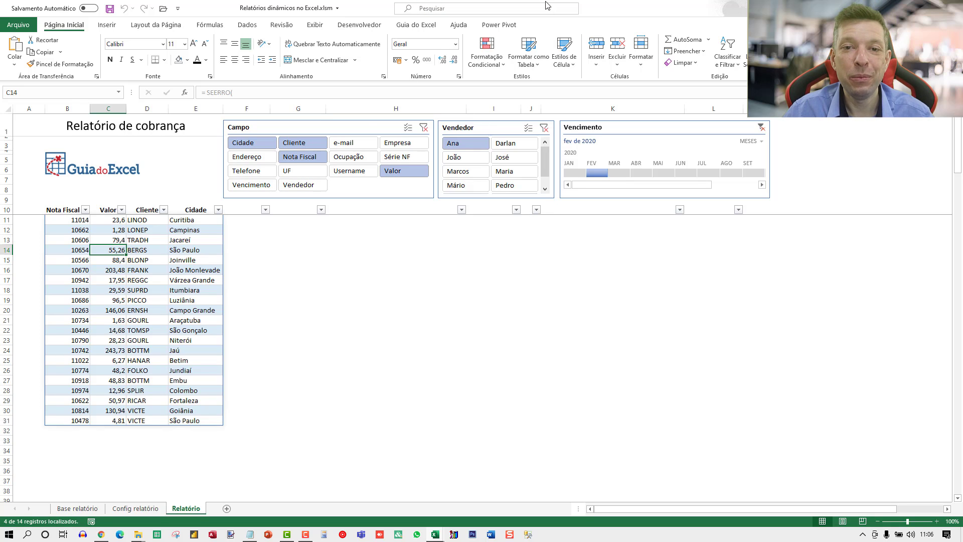
Step: Return to the unfinished workbook and review its Base relatório, Config relatório and Relatório sheets
drag(617, 10, 0, 150)
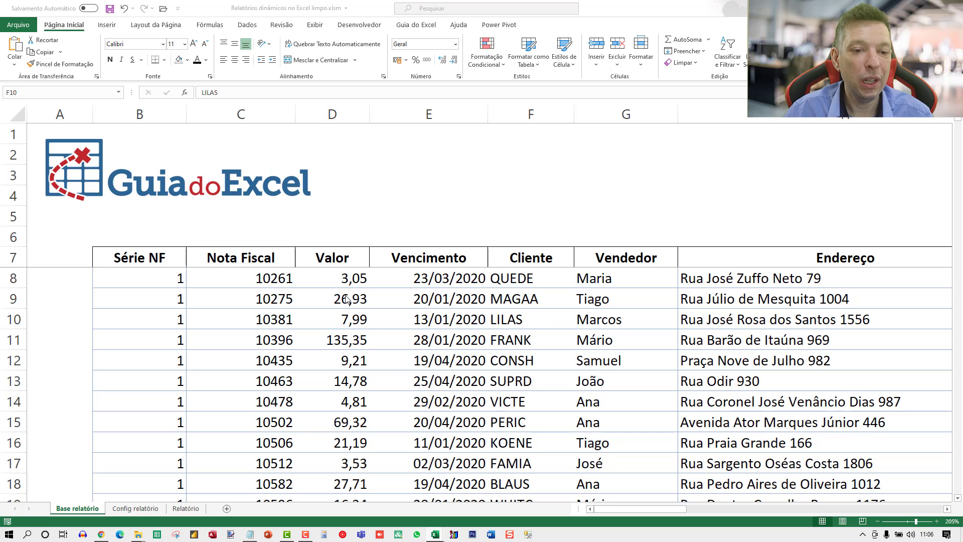
click(284, 281)
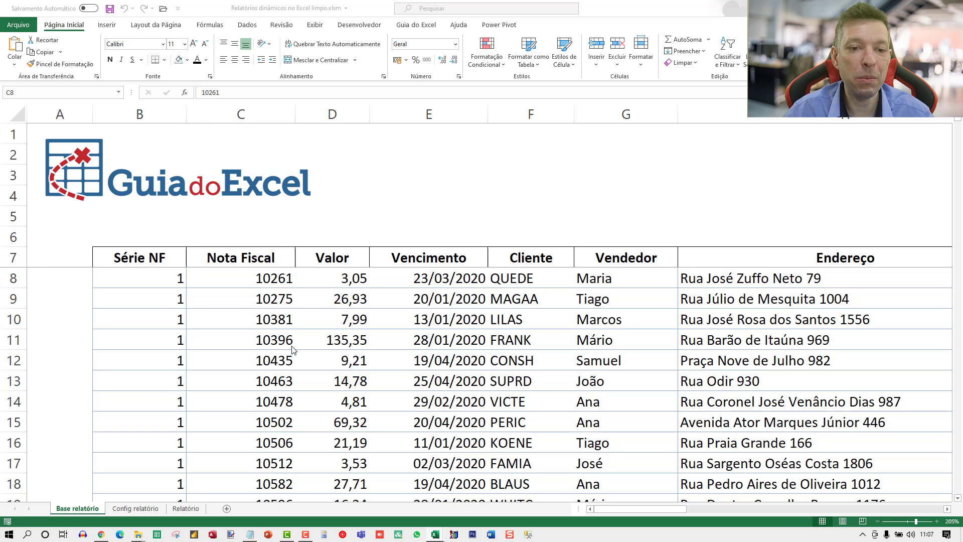
click(388, 359)
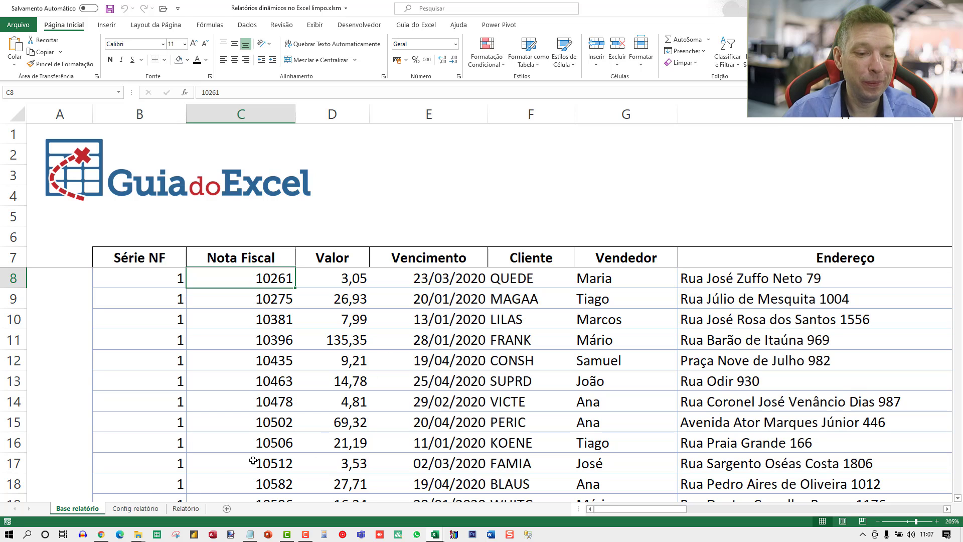
click(143, 509)
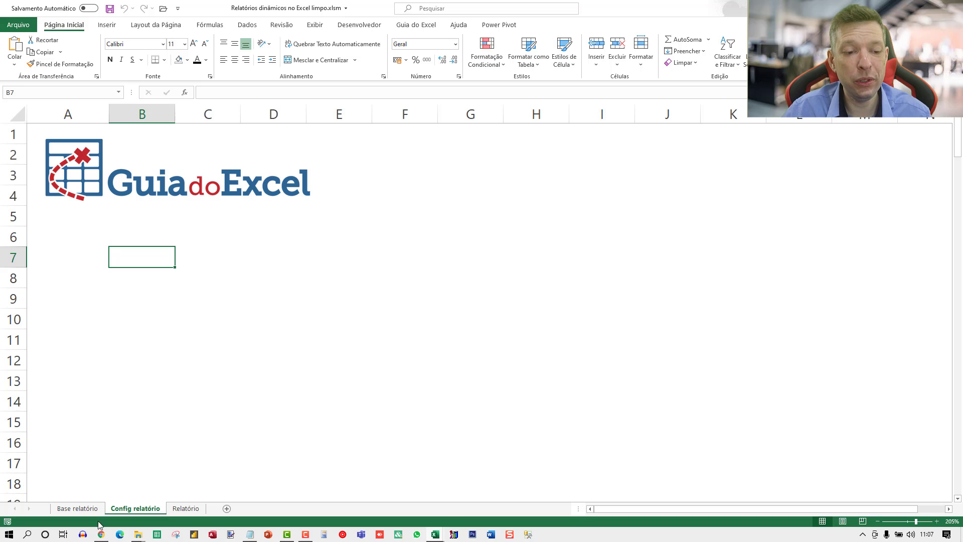
click(76, 509)
click(122, 509)
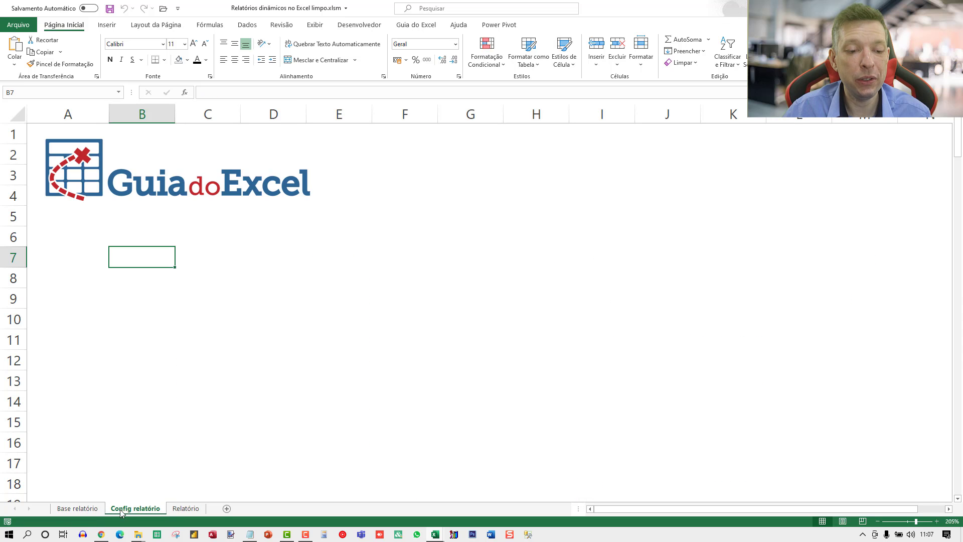
click(77, 508)
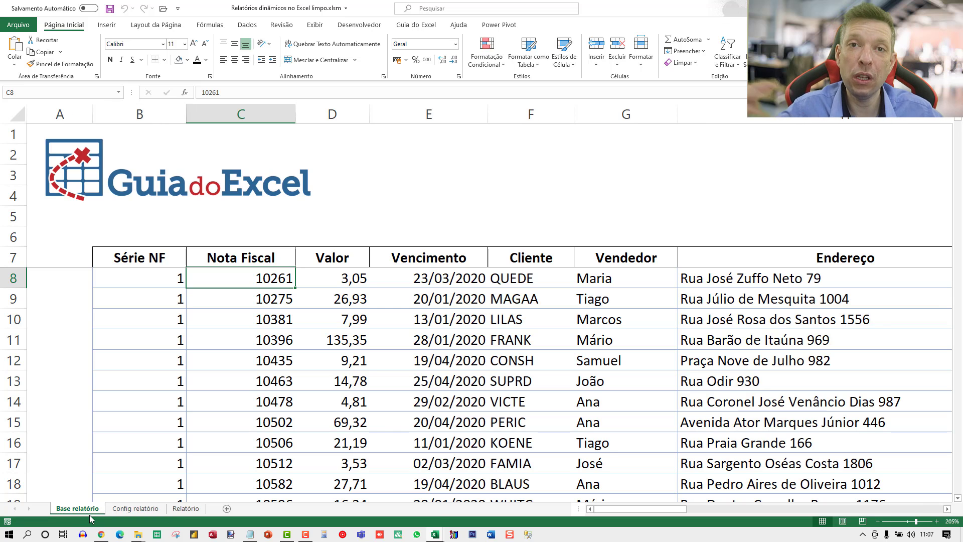
click(122, 510)
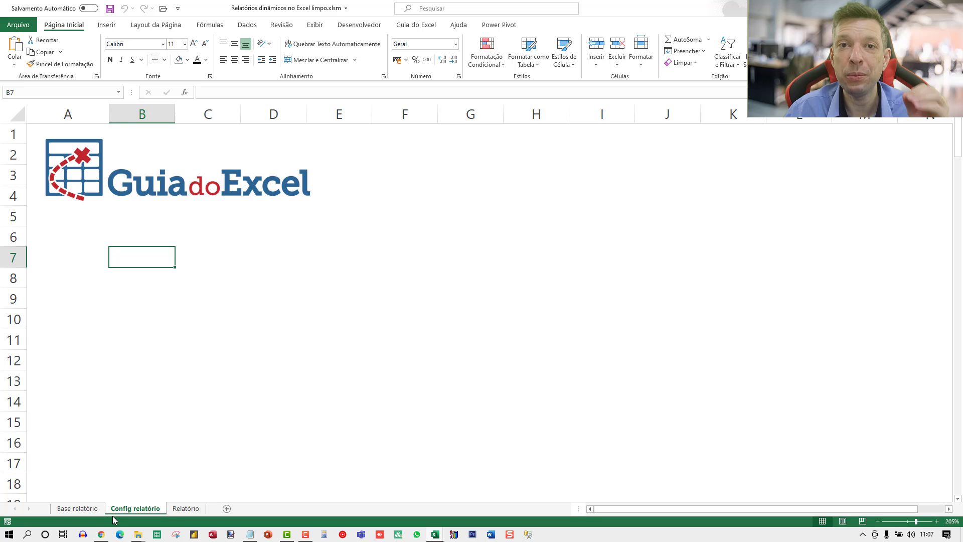
click(186, 508)
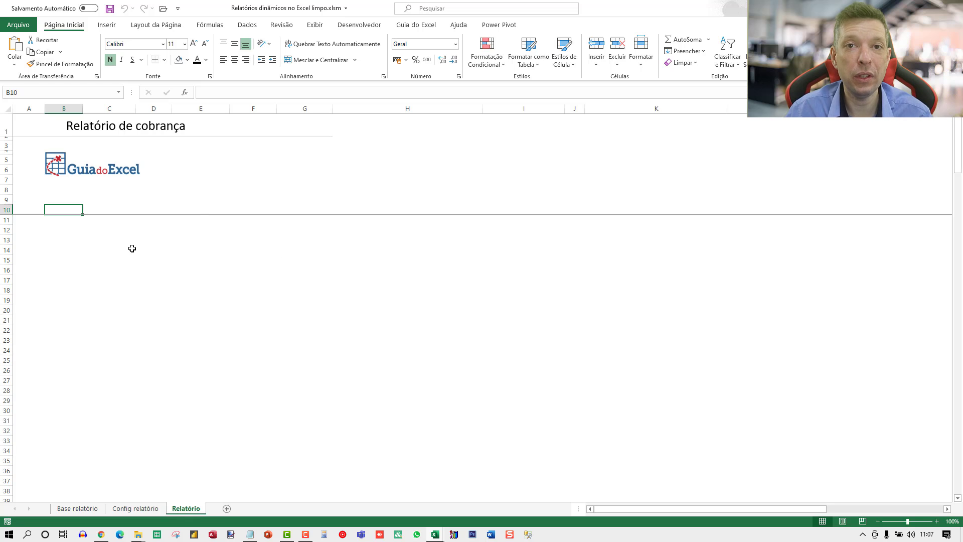
click(135, 509)
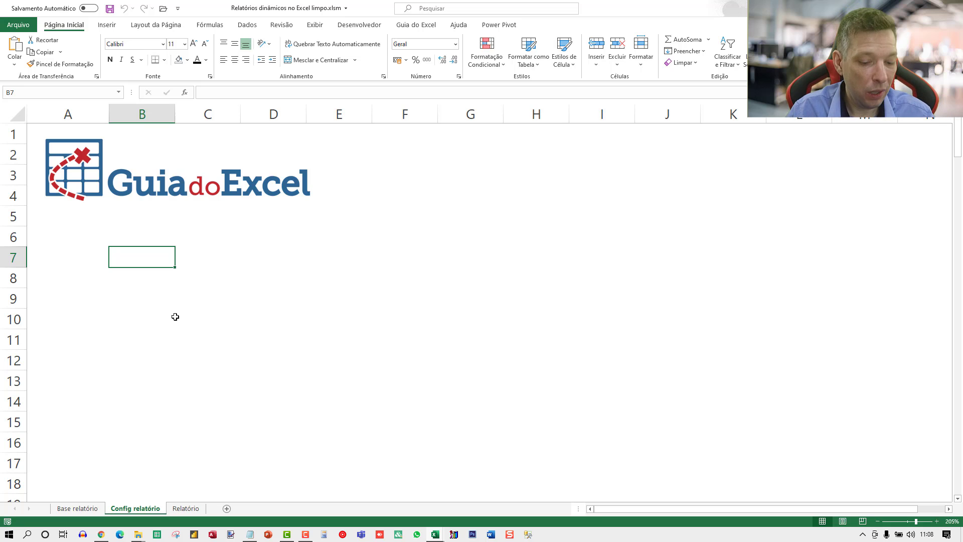
Step: Copy the whole header row of the Base relatório sheet, from Série NF to Empresa
click(79, 510)
click(198, 322)
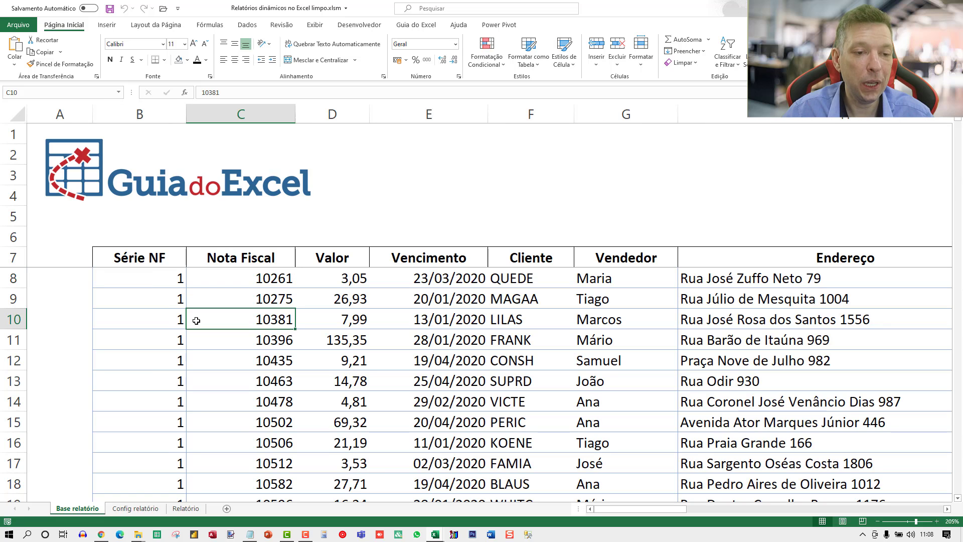
key(ctrl+Up)
key(ctrl+Left)
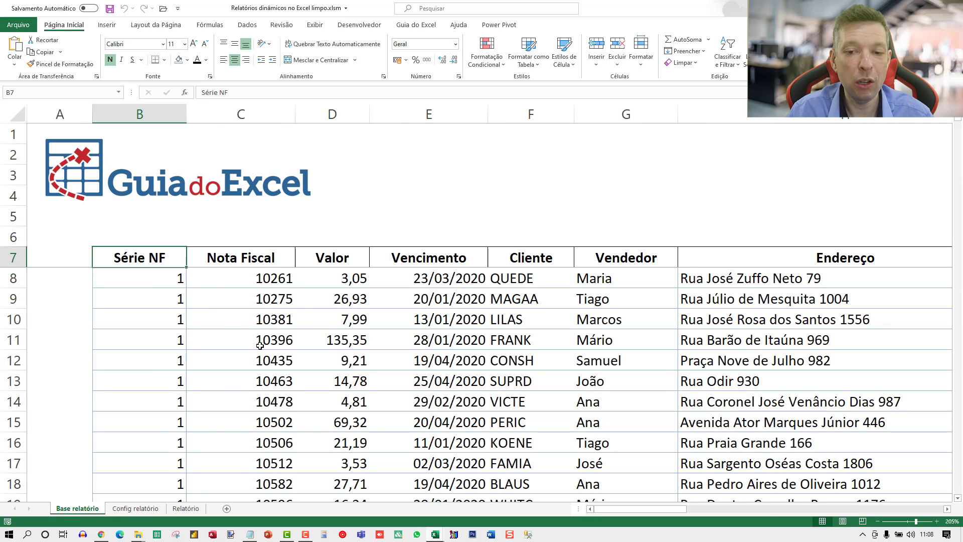
key(ctrl+shift+Right)
key(ctrl+c)
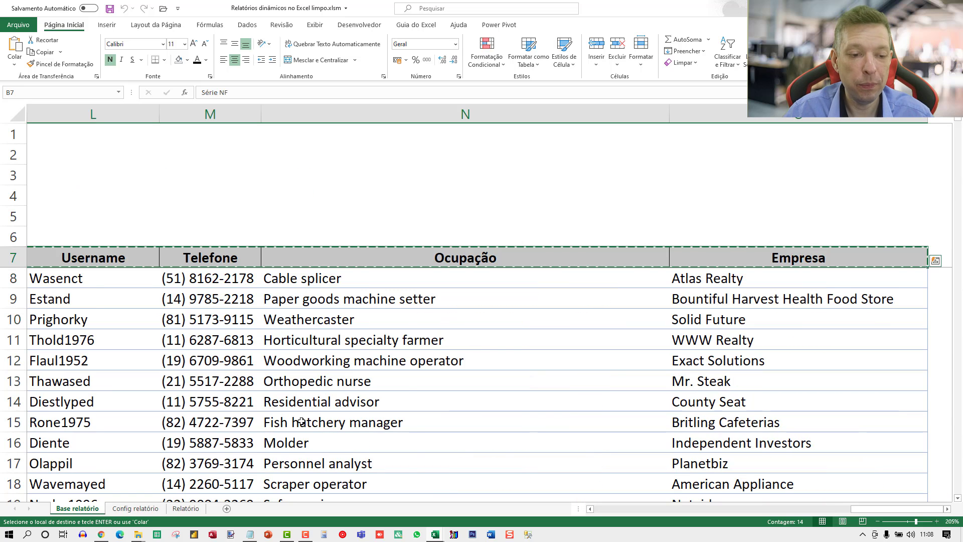
Step: Paste the copied headers into Config relatório from cell B7 as values, transposed into a vertical list
click(135, 509)
right_click(137, 246)
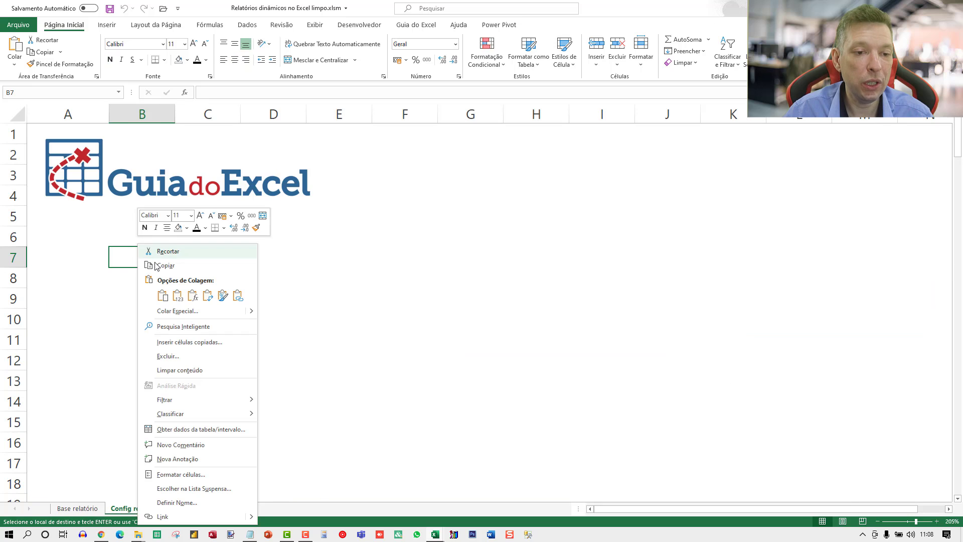
click(172, 311)
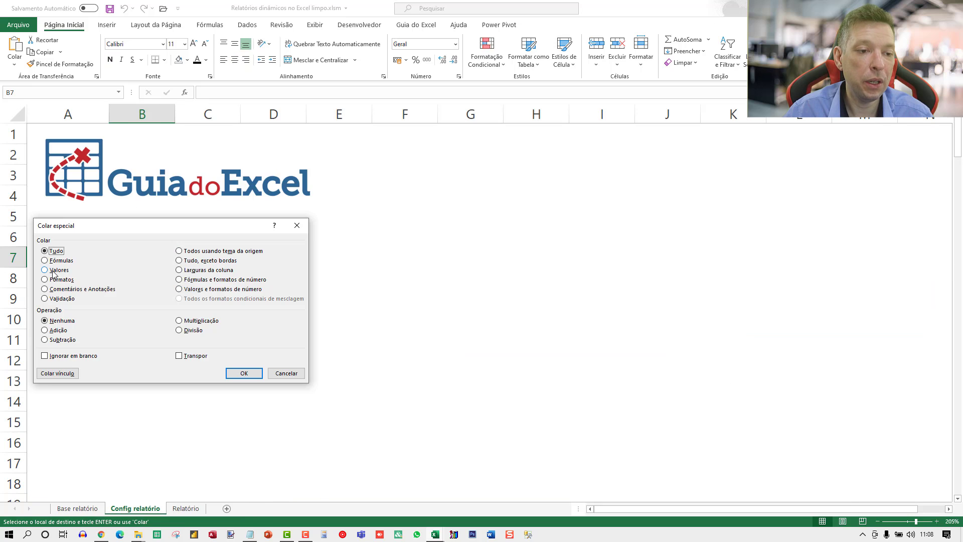
click(59, 271)
click(179, 356)
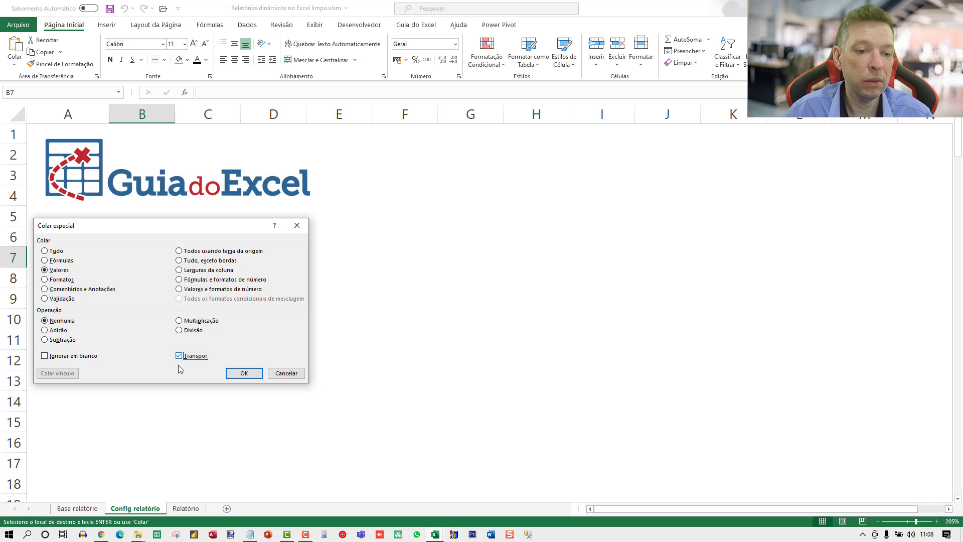
drag(140, 230, 186, 302)
click(289, 444)
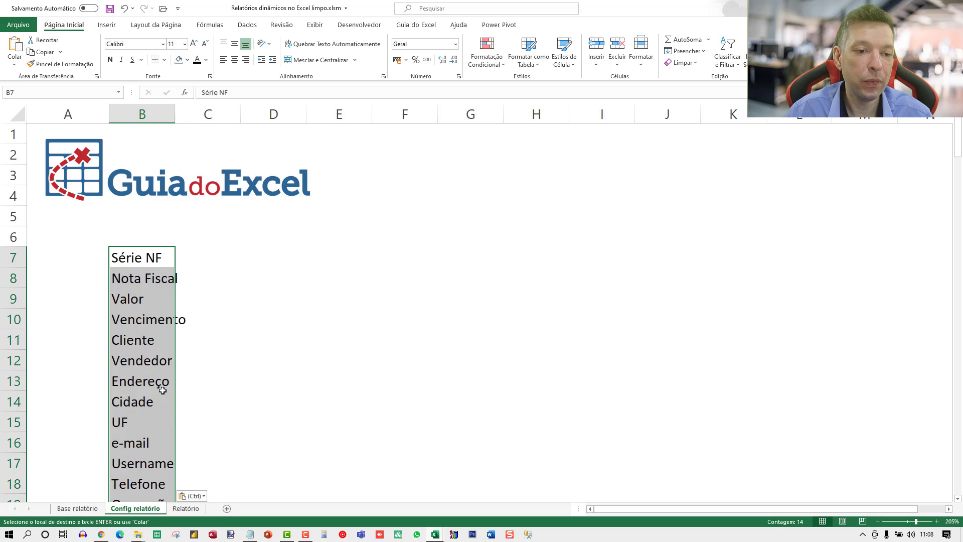
Step: Widen column B of Config relatório so the longest field name fits
scroll(193, 401, down, 5)
scroll(193, 396, up, 5)
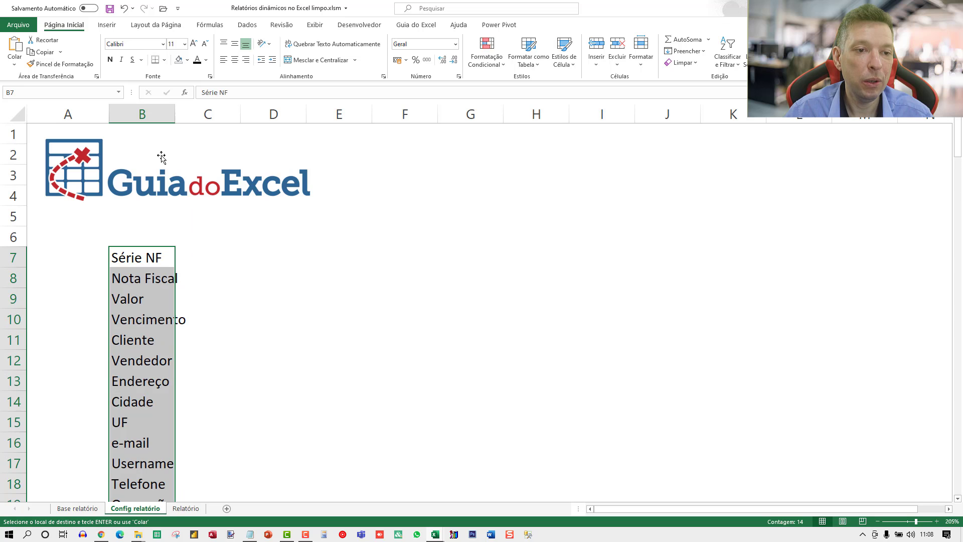
drag(175, 118, 194, 118)
click(217, 256)
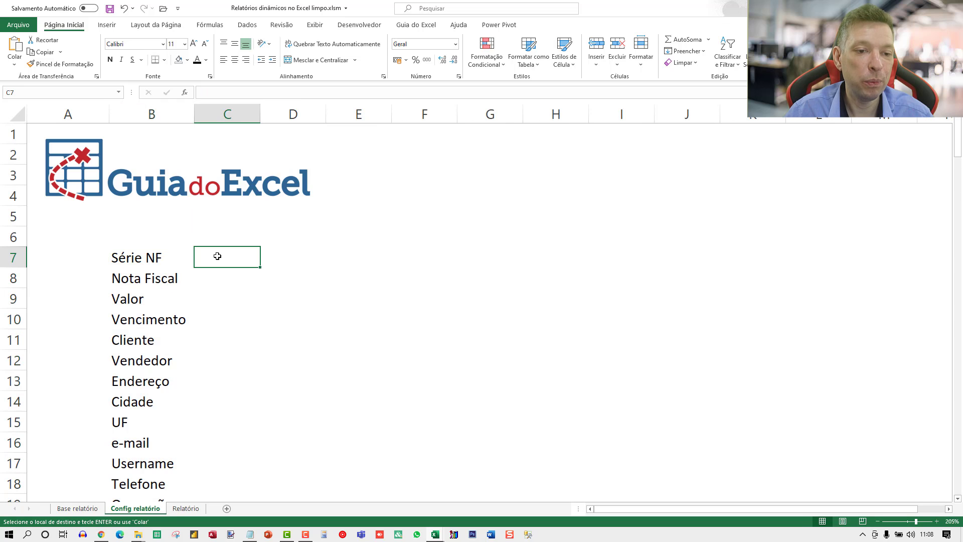
Step: Move the entire field list down one row so it starts in cell B8
key(Left)
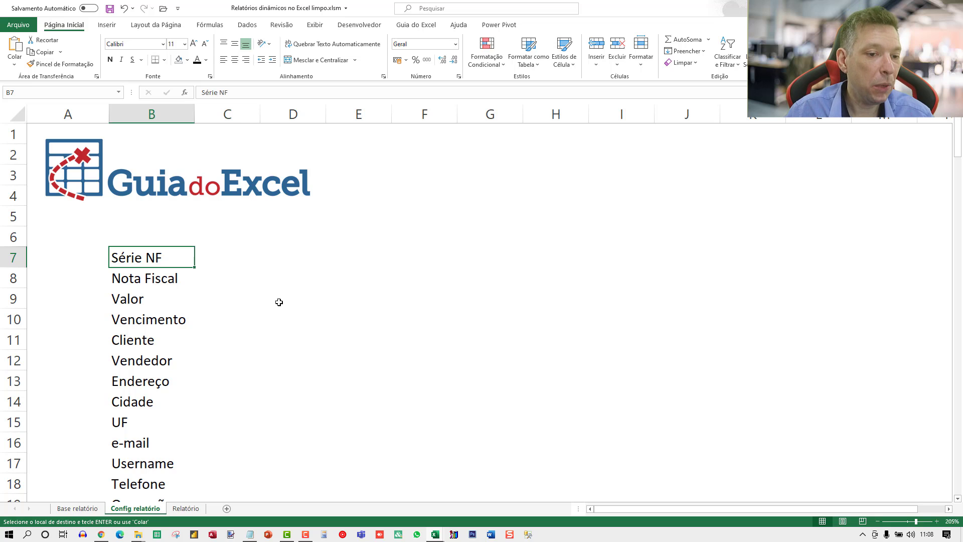
key(shift+Down)
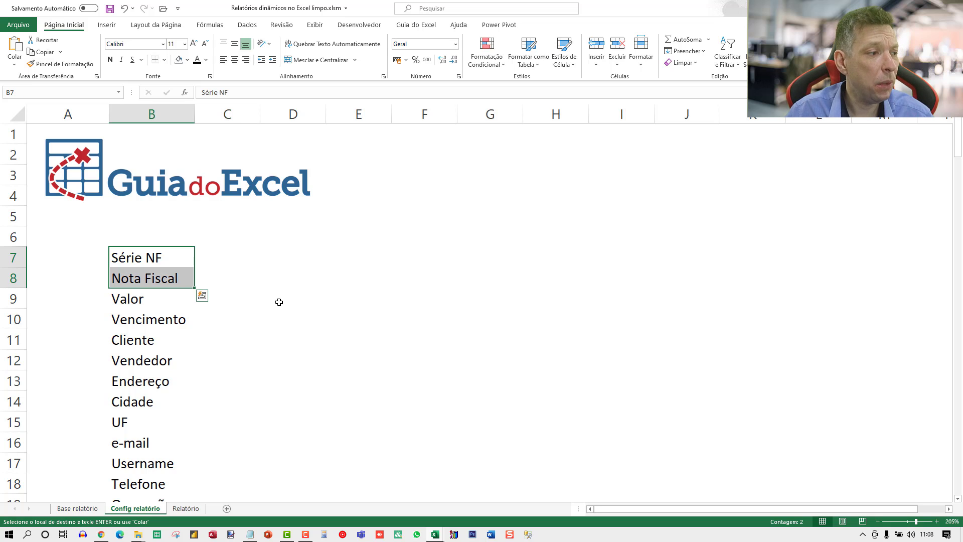
key(ctrl+shift+Down)
key(ctrl+x)
key(Down)
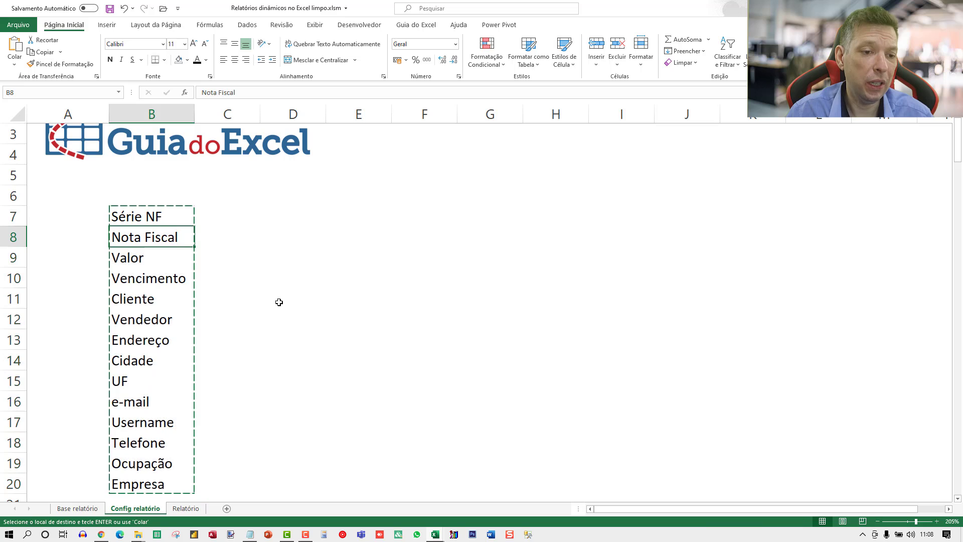
key(ctrl+v)
Step: Enter the heading Campos in B7 and the heading Filtro in C7
key(Up)
scroll(279, 301, up, 1)
text(Campos)
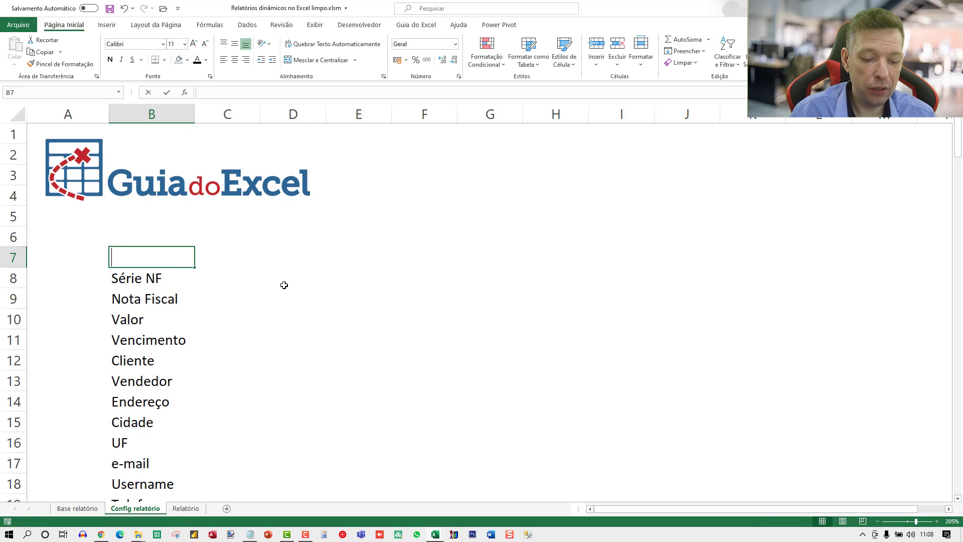
key(Return)
key(Up)
key(Right)
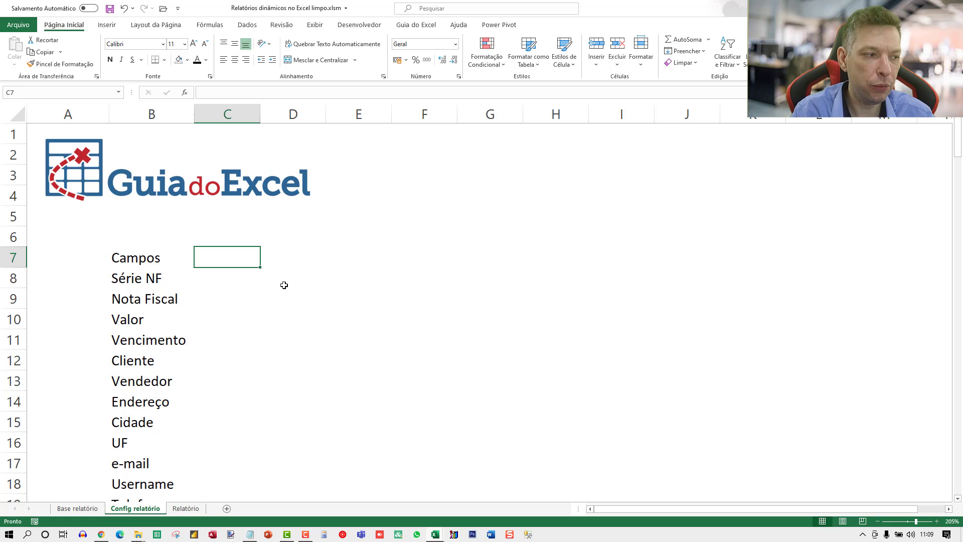
text(Filtro)
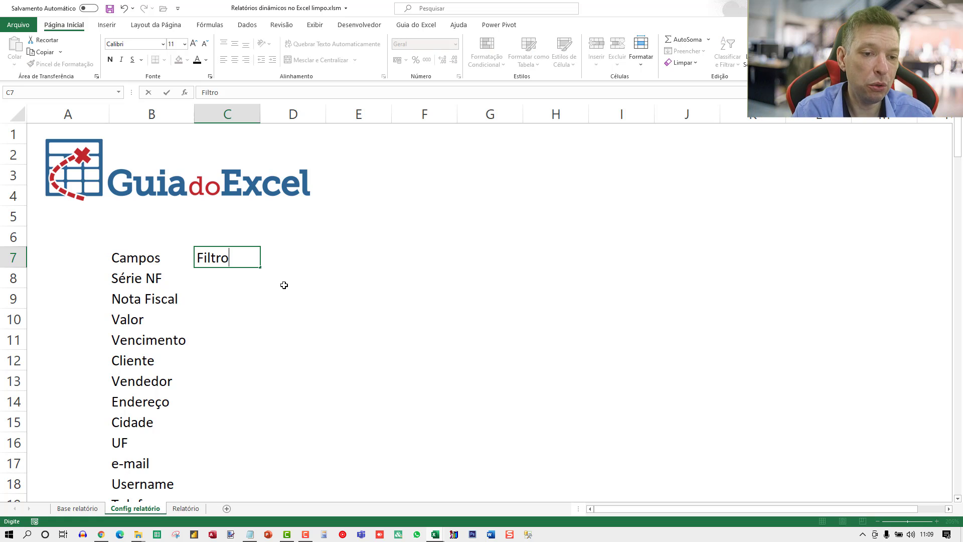
key(Return)
Step: Enter the formula =SE(SUBTOTAL(3;B8)=1;B8;"") in C8, under the Filtro heading
text(=)
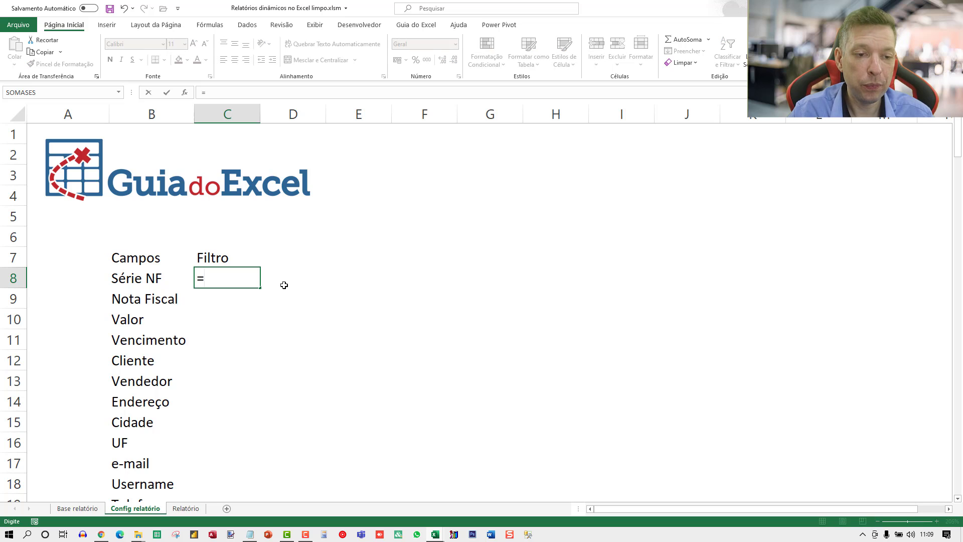
text(se()
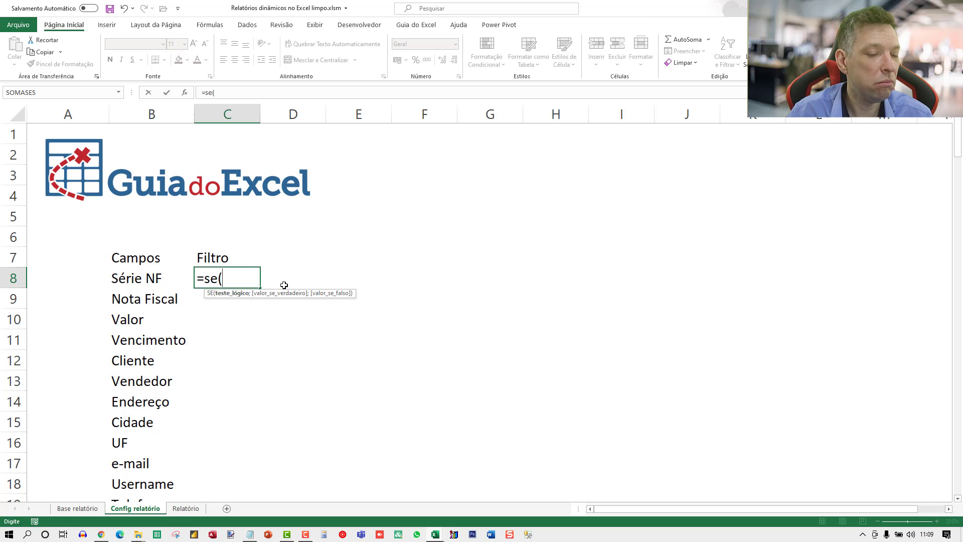
text(subotal)
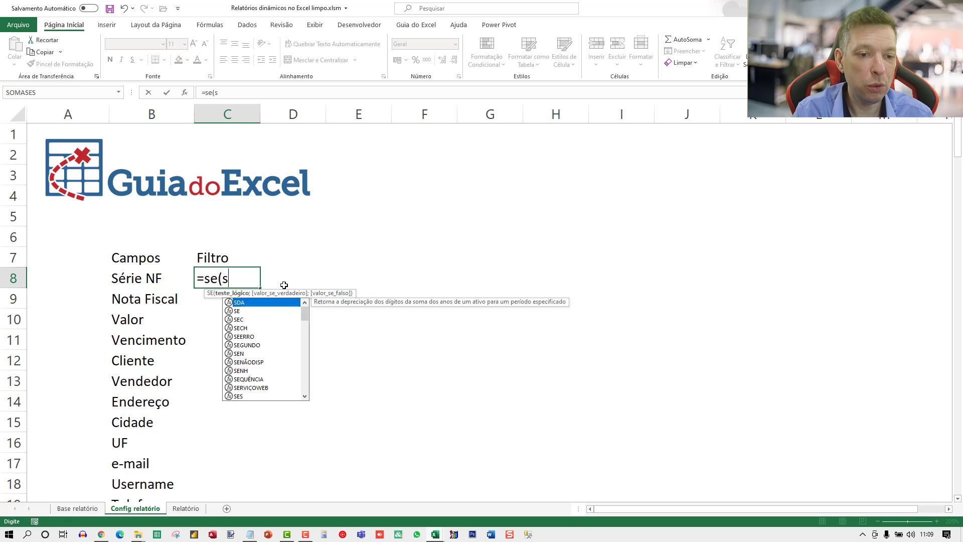
key(BackSpace)
key(BackSpace)
key(BackSpace)
key(BackSpace)
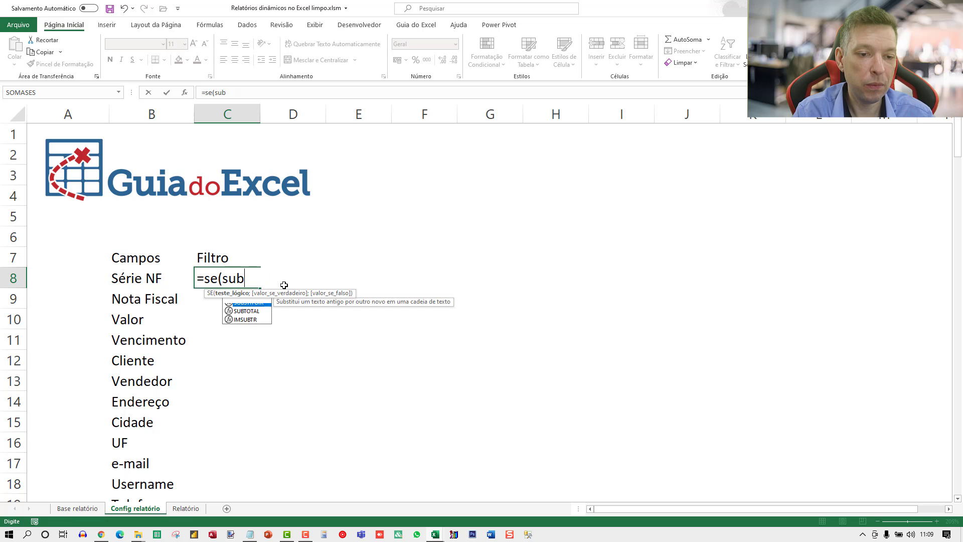
text(total()
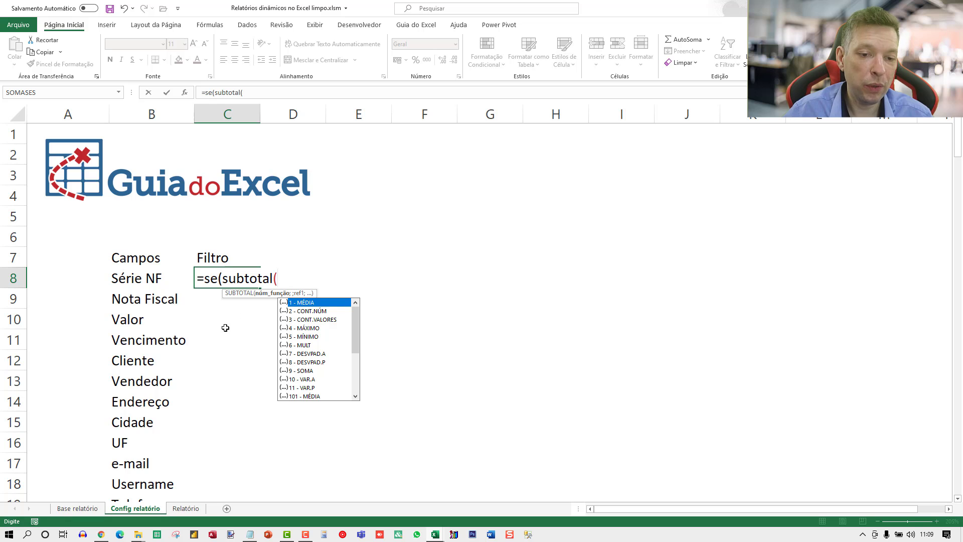
double_click(311, 321)
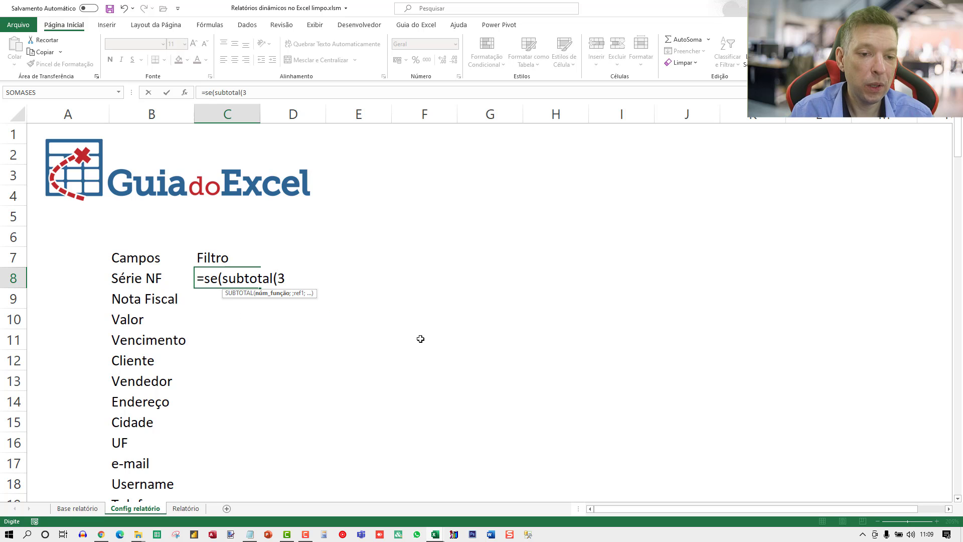
text(;)
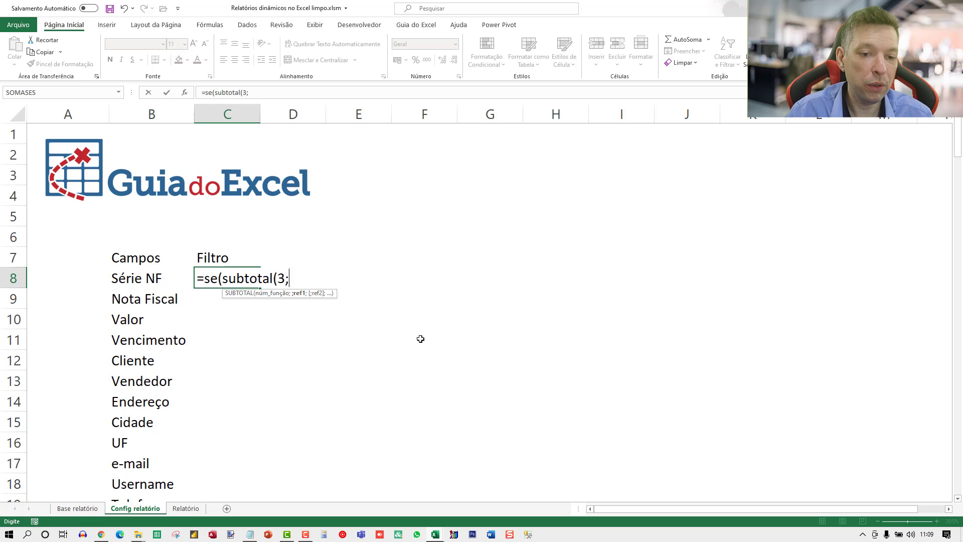
click(140, 275)
text())
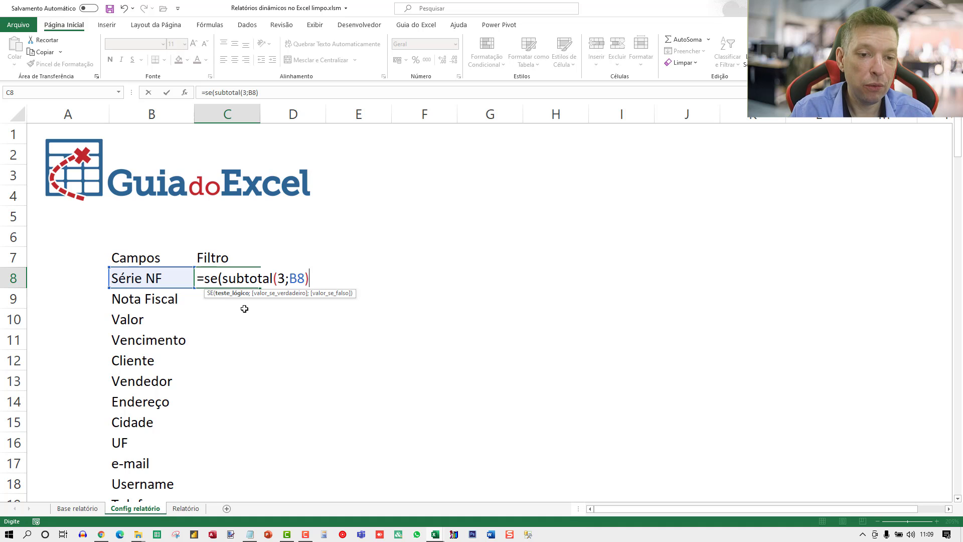
text(=1)
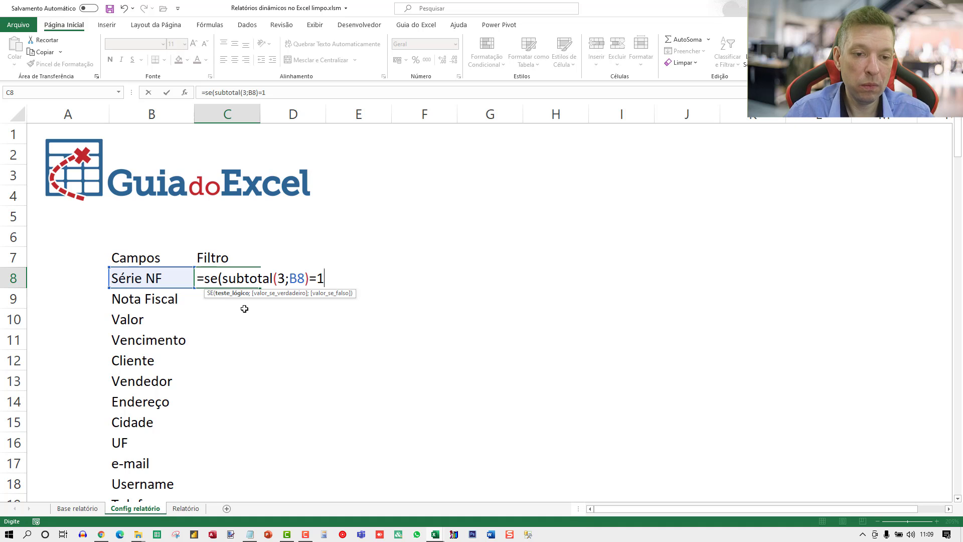
text(;)
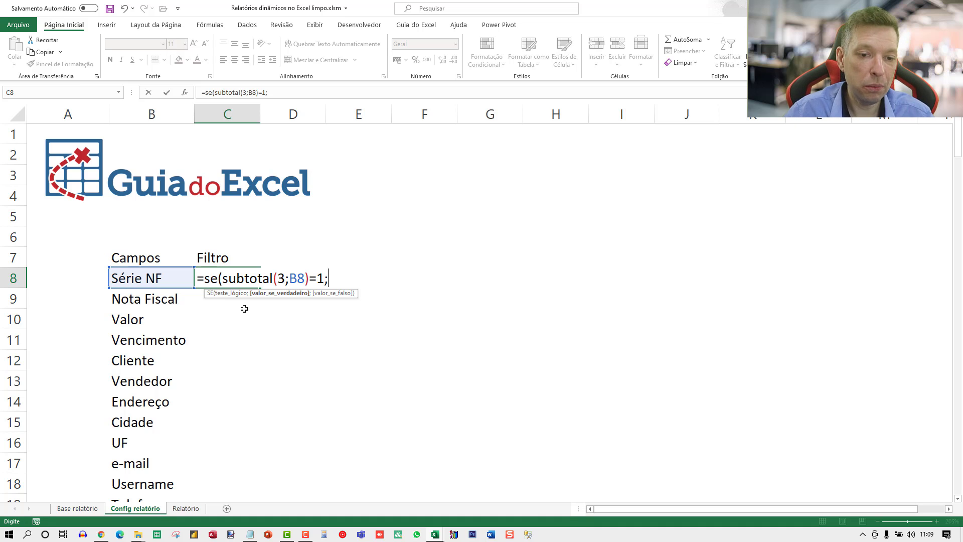
click(156, 276)
text(;"")
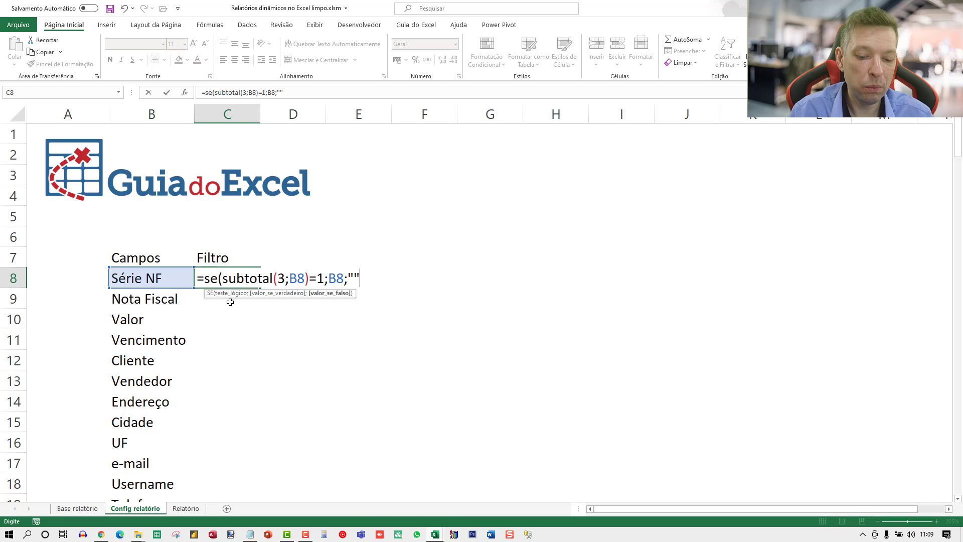
text())
key(Return)
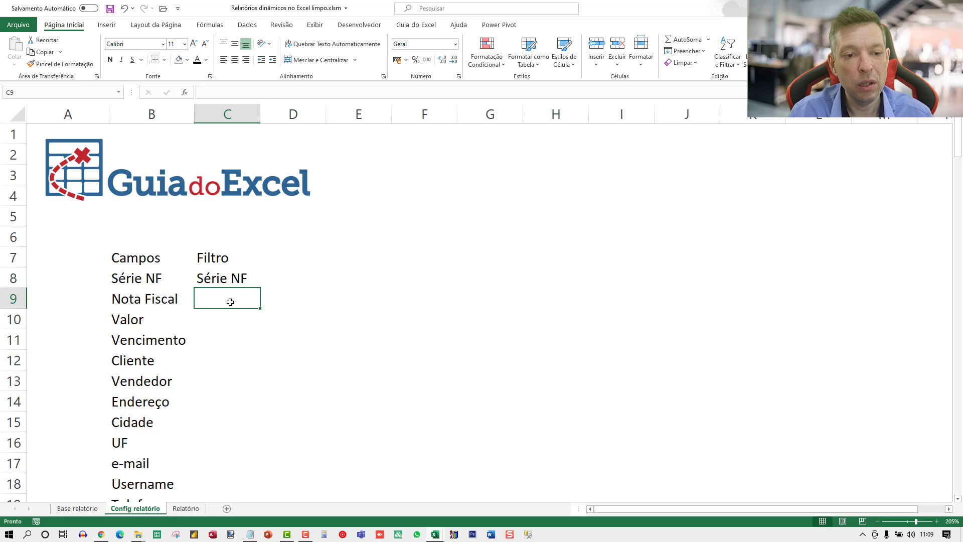
Step: Copy the Filtro formula from C8 down to C21, alongside the last field, Empresa
key(Up)
key(ctrl+c)
key(Down)
key(Down)
key(Down)
key(Down)
key(Down)
key(Down)
key(Down)
key(Down)
key(Down)
key(Down)
key(Down)
key(Down)
key(Down)
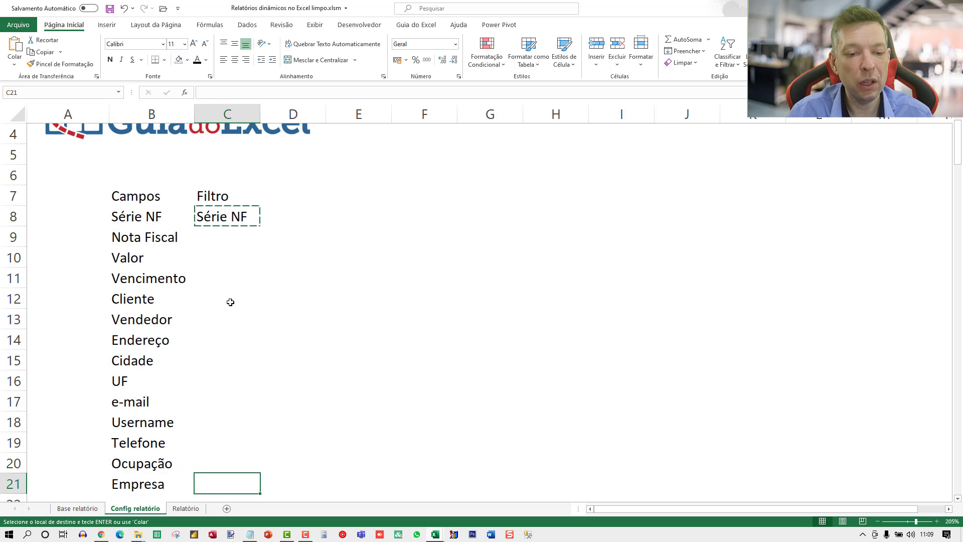
key(ctrl+shift+Up)
key(ctrl+v)
key(Escape)
Step: Convert the range B7:C21 into a table whose first row is used as headers
drag(153, 197, 227, 482)
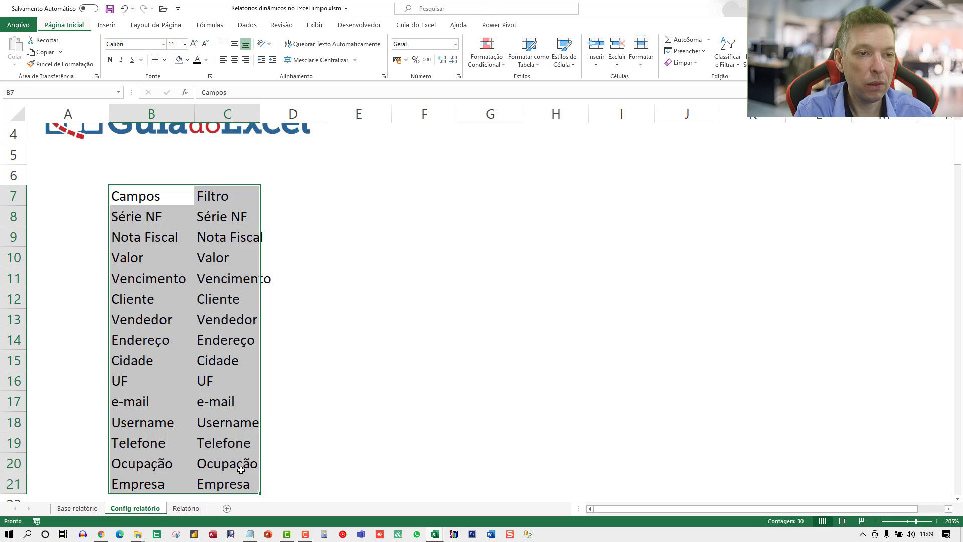
key(alt+t)
key(t)
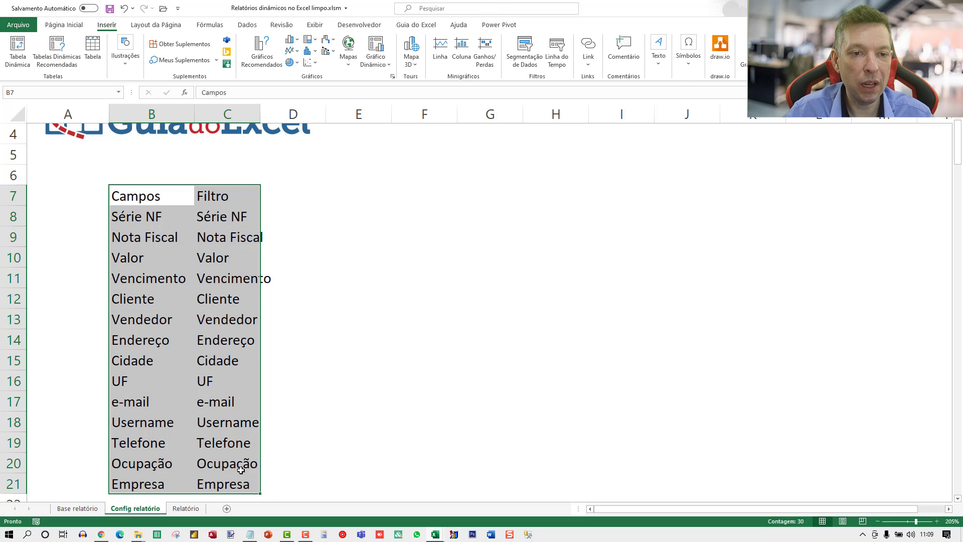
key(Tab)
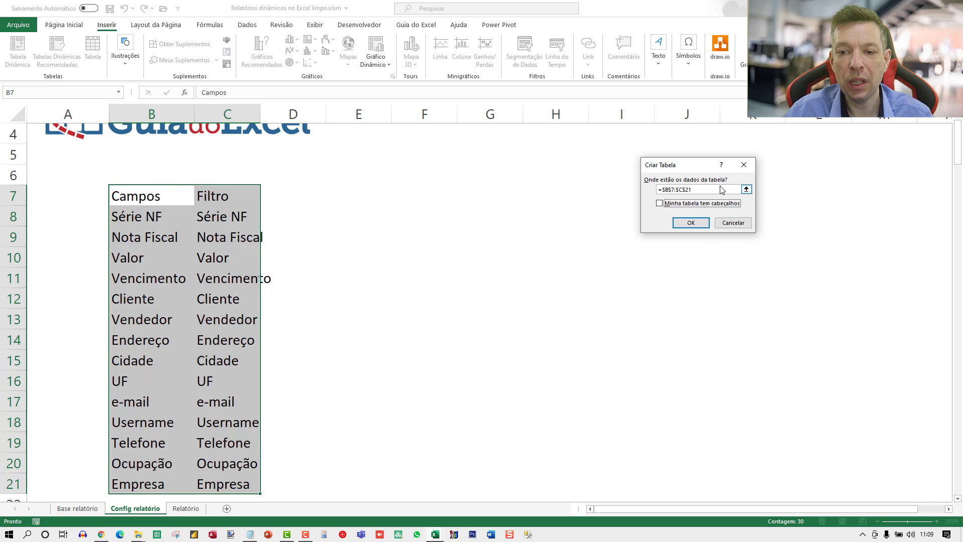
drag(687, 166, 379, 228)
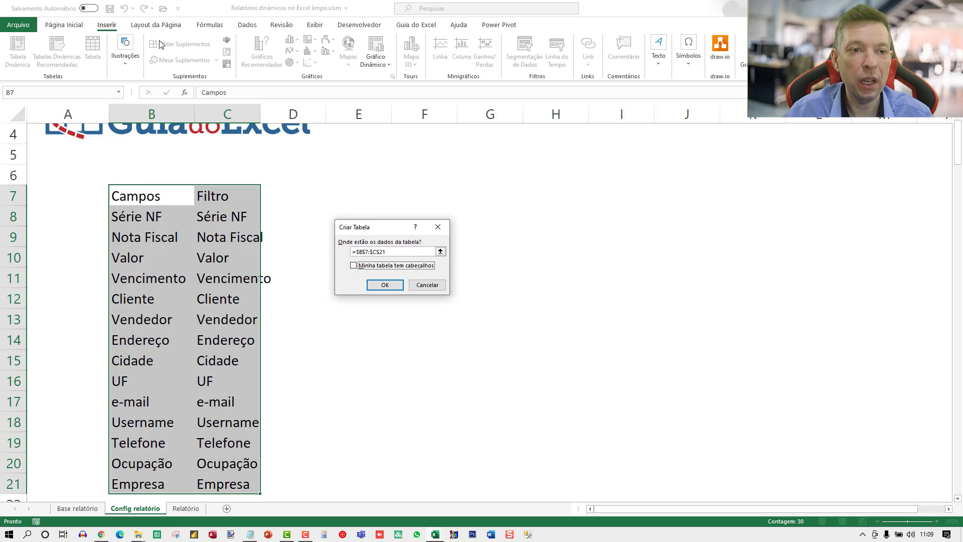
click(370, 270)
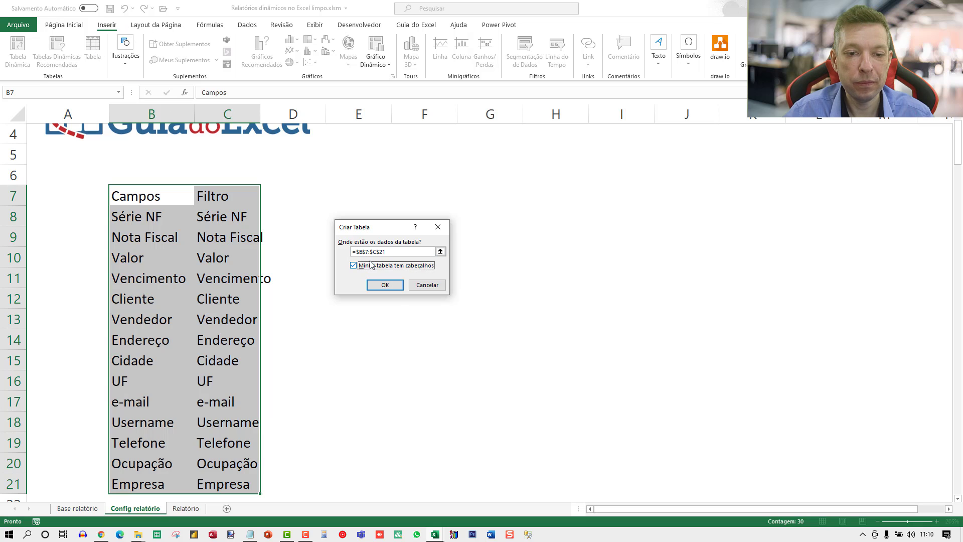
click(386, 285)
Step: Fit the widths of columns B and C to their contents
click(176, 133)
click(190, 114)
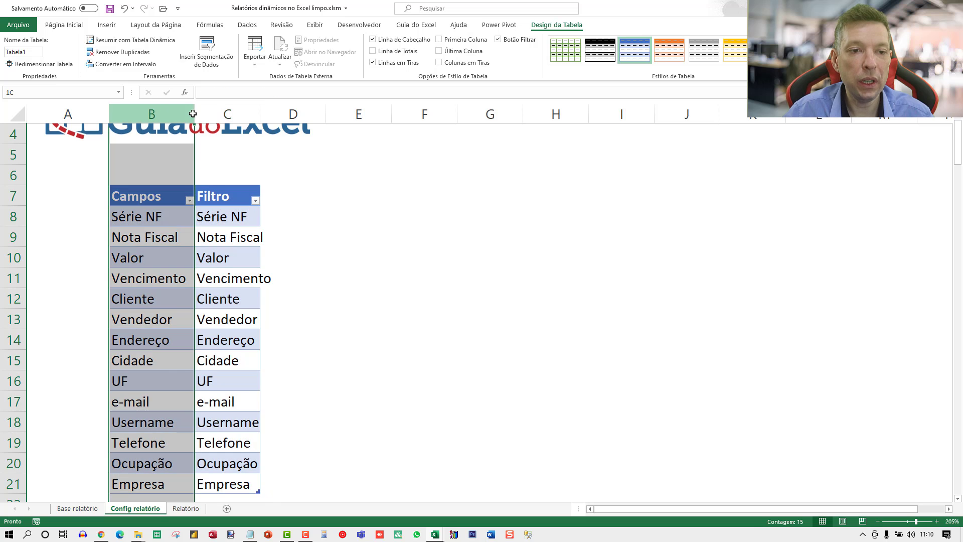
drag(192, 114, 211, 114)
double_click(260, 111)
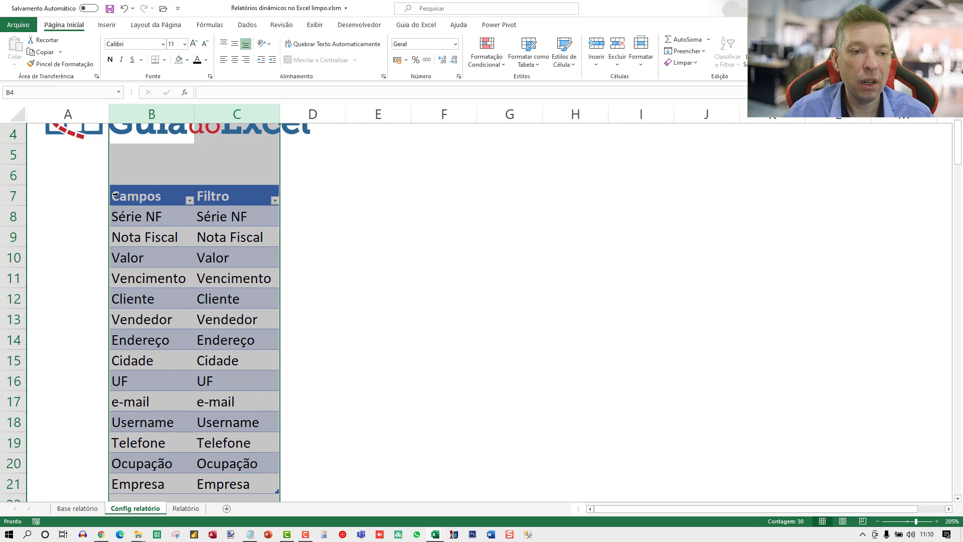
click(190, 211)
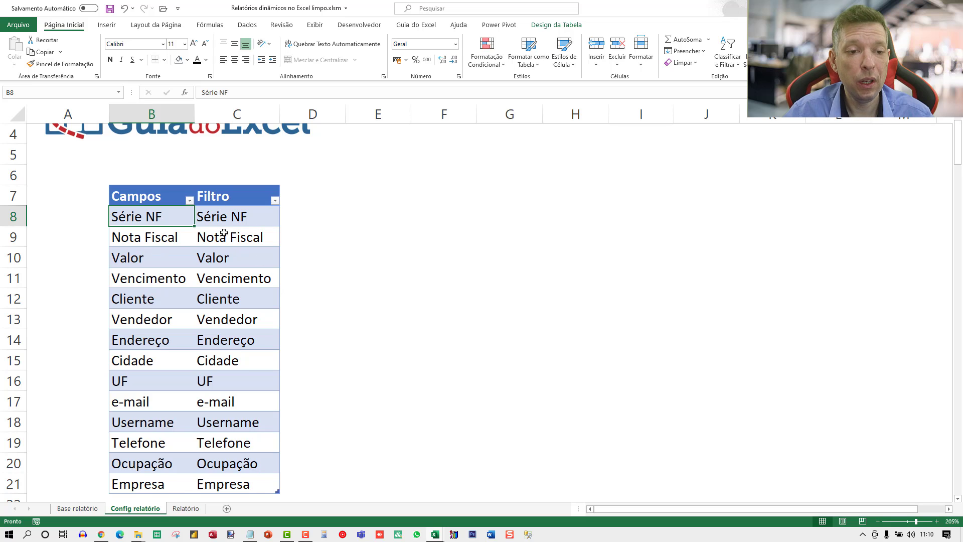
Step: Inspect the Filtro column's formulas in the Série NF and Vendedor rows
click(221, 223)
key(F2)
key(Escape)
click(260, 317)
key(F2)
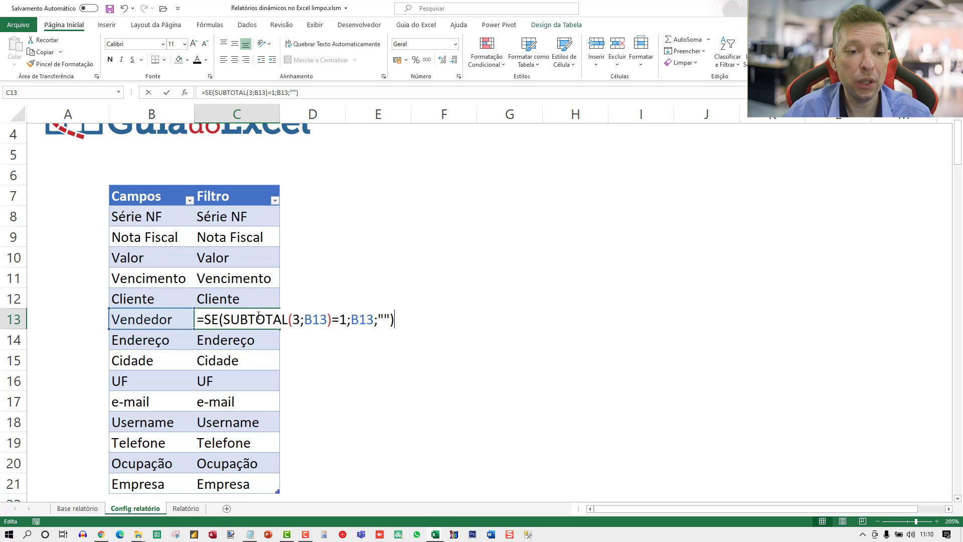
key(Escape)
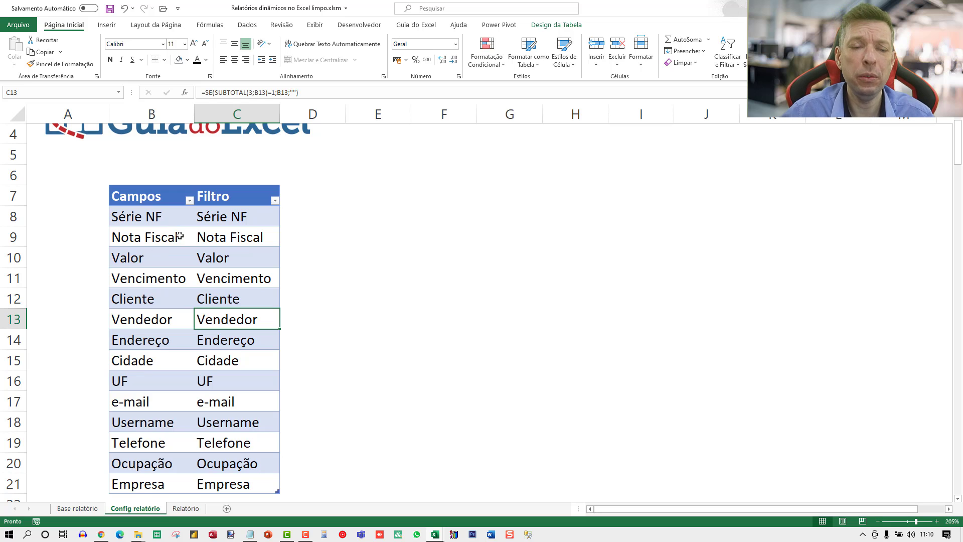
Step: Count the entries of the table's Campos column in E7 with =CONT.VALORES(Tabela1[Campos])
click(348, 199)
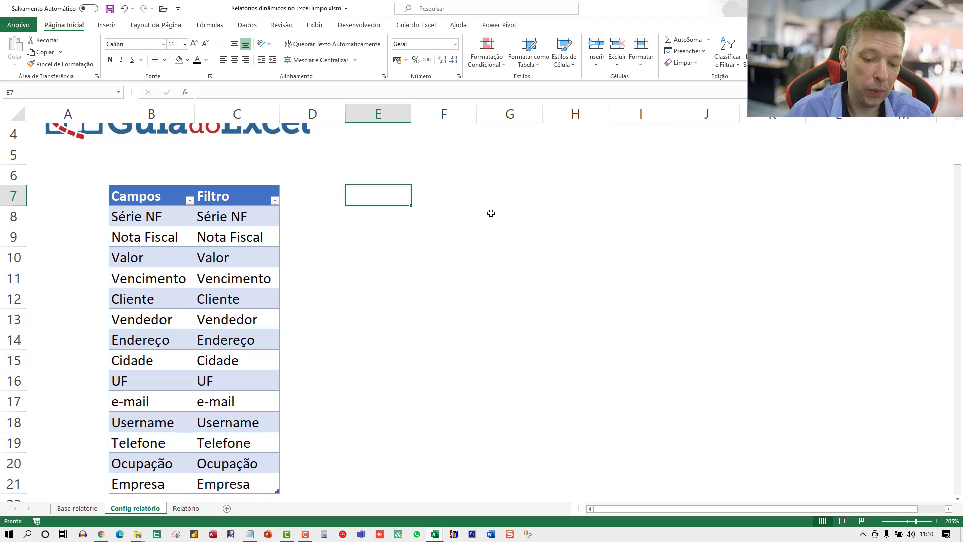
text(=cont)
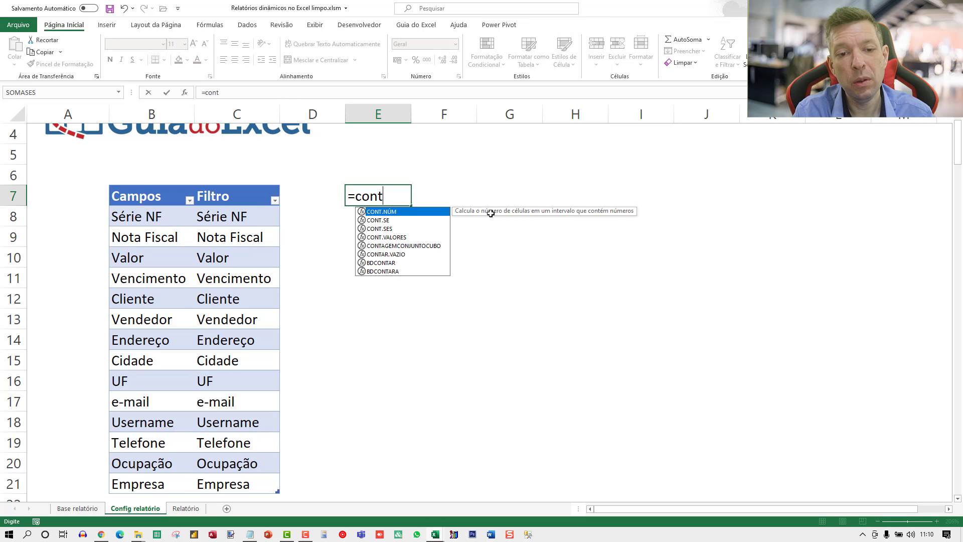
text(.valores()
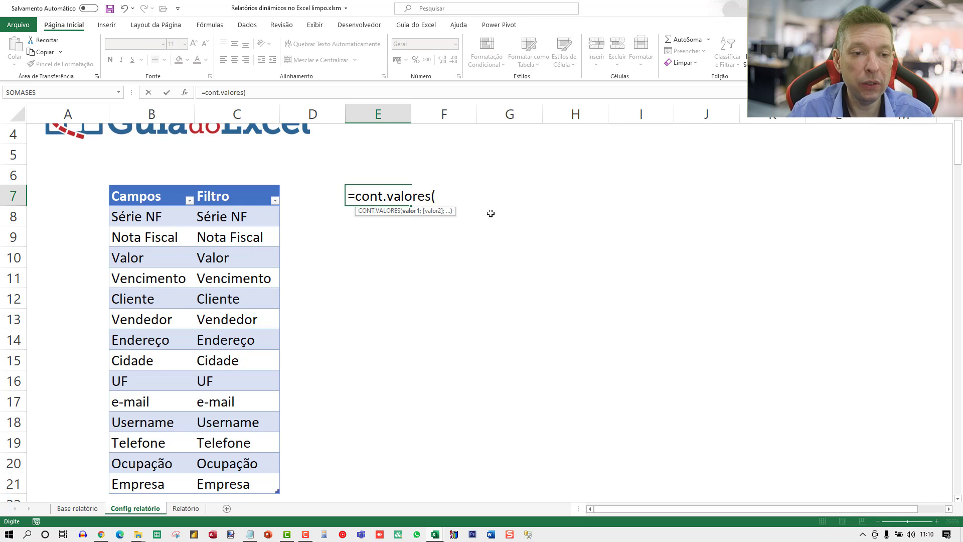
key(Left)
key(Left)
key(Down)
key(Left)
key(ctrl+shift+Down)
key(Return)
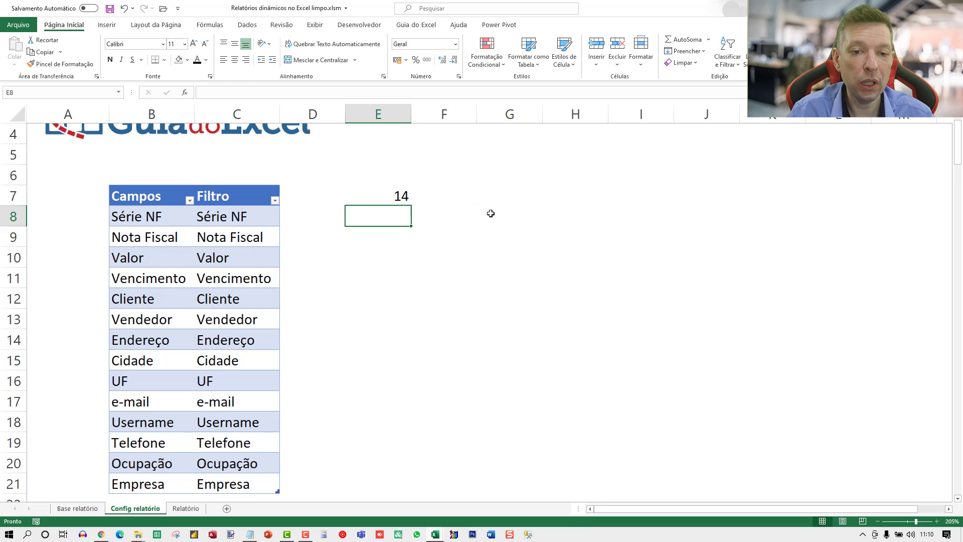
Step: Copy the counting formula from E7 into F7
key(Up)
key(ctrl+c)
key(Right)
key(ctrl+v)
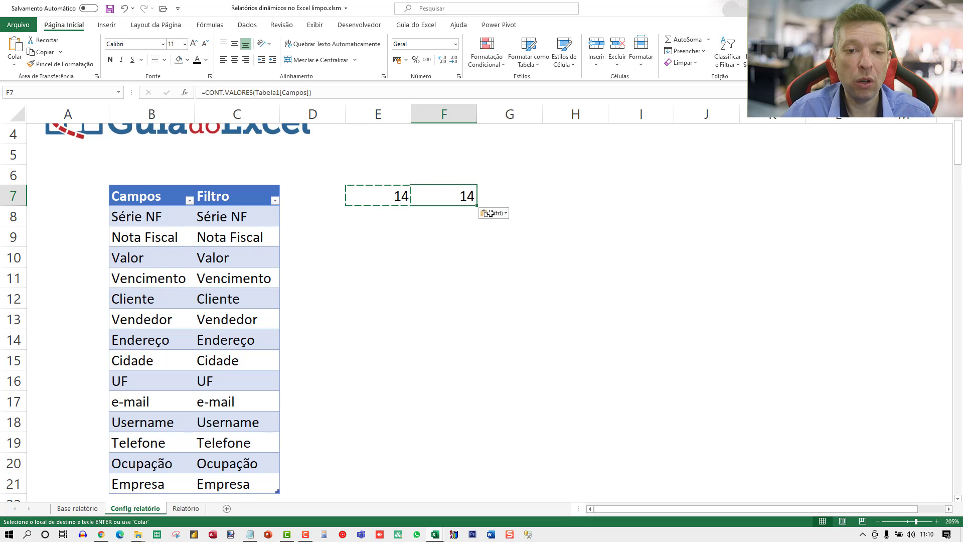
key(Escape)
Step: Change the formula in F7 to =CONT.VALORES(Tabela1[Filtro])
key(F2)
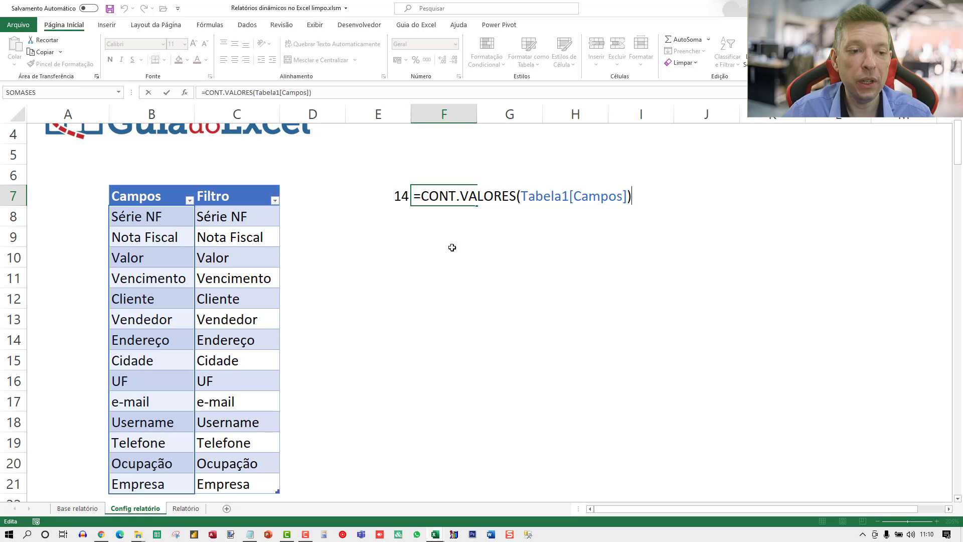
drag(526, 192, 714, 196)
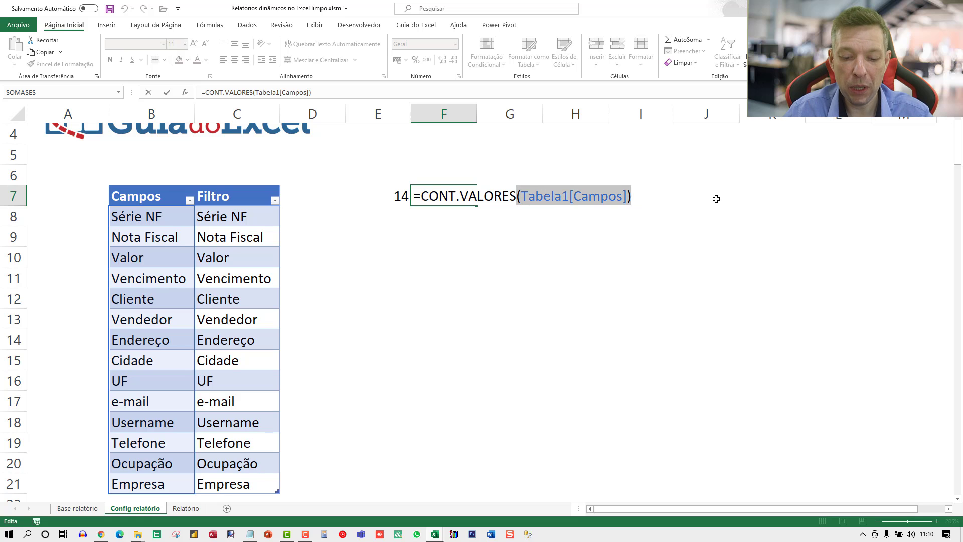
key(BackSpace)
drag(251, 218, 251, 239)
key(ctrl+shift+Down)
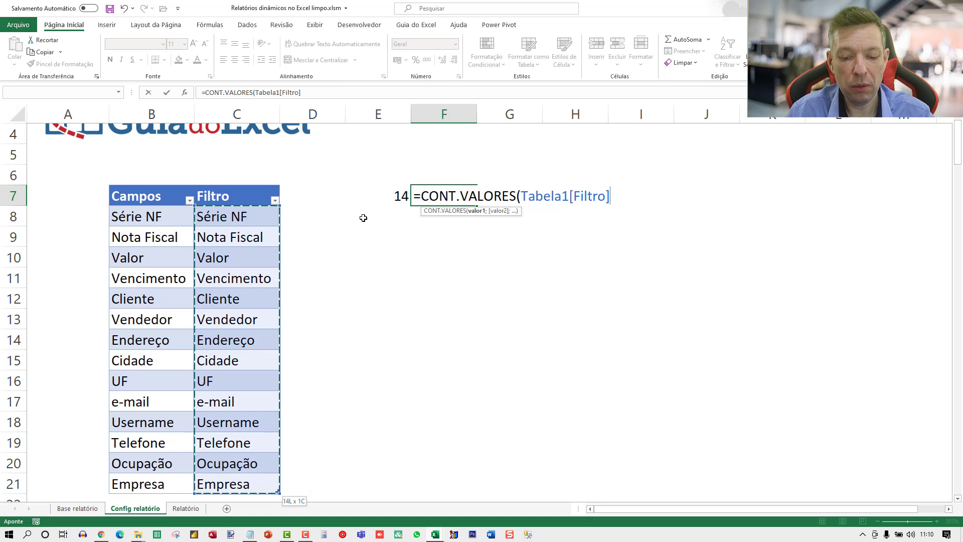
text())
key(Return)
key(Left)
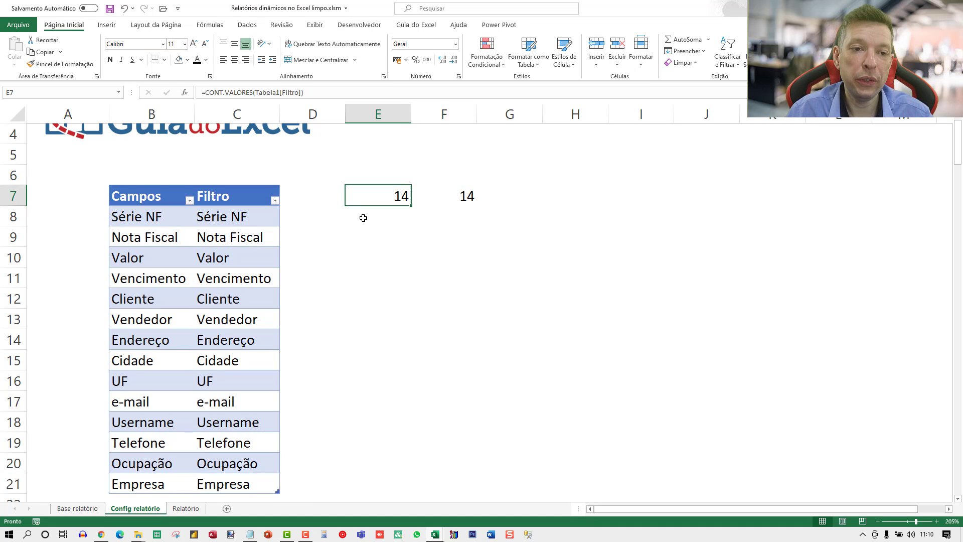
Step: Filter the table's Campos column to show only Cidade
click(193, 202)
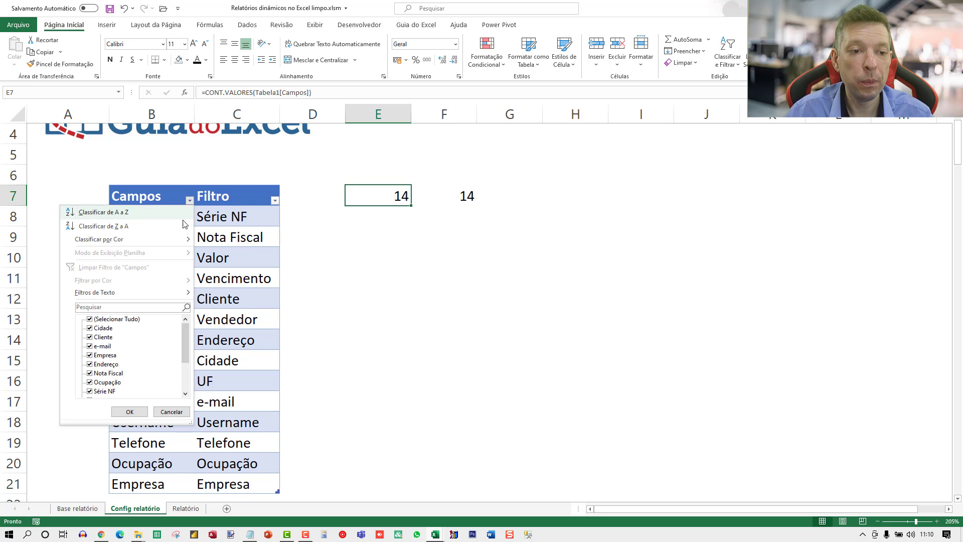
click(90, 319)
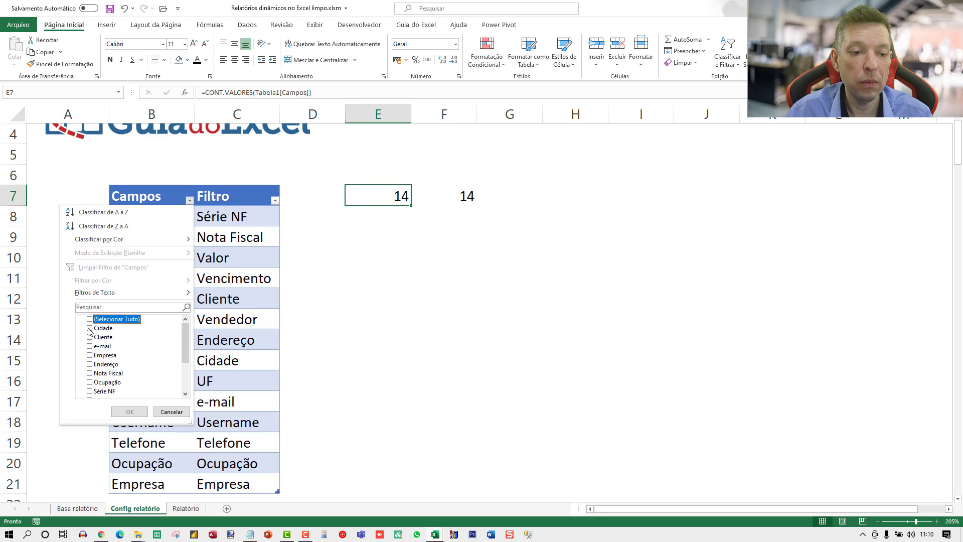
click(89, 329)
click(129, 412)
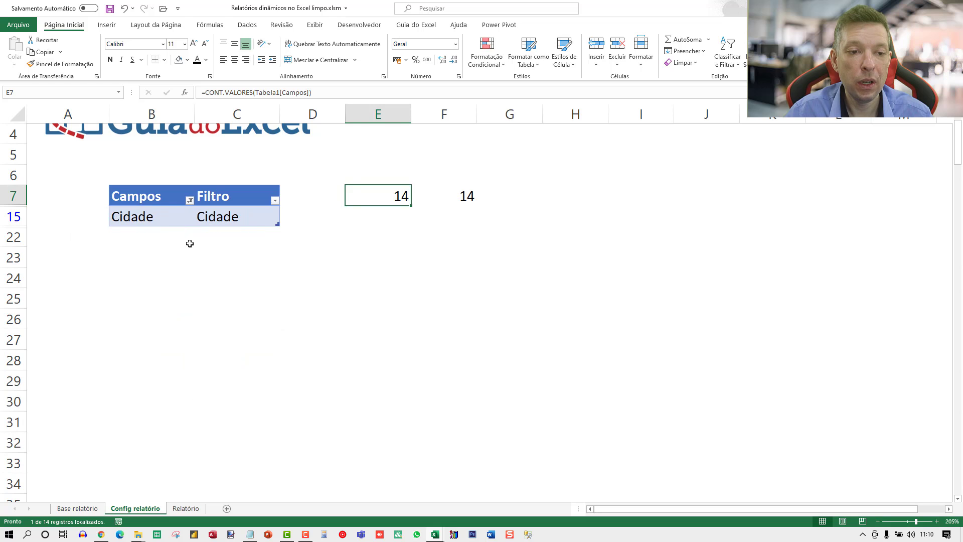
Step: Examine the counting formula in F7 and the SUBTOTAL formula in the table's Filtro cell C15
click(462, 196)
key(F2)
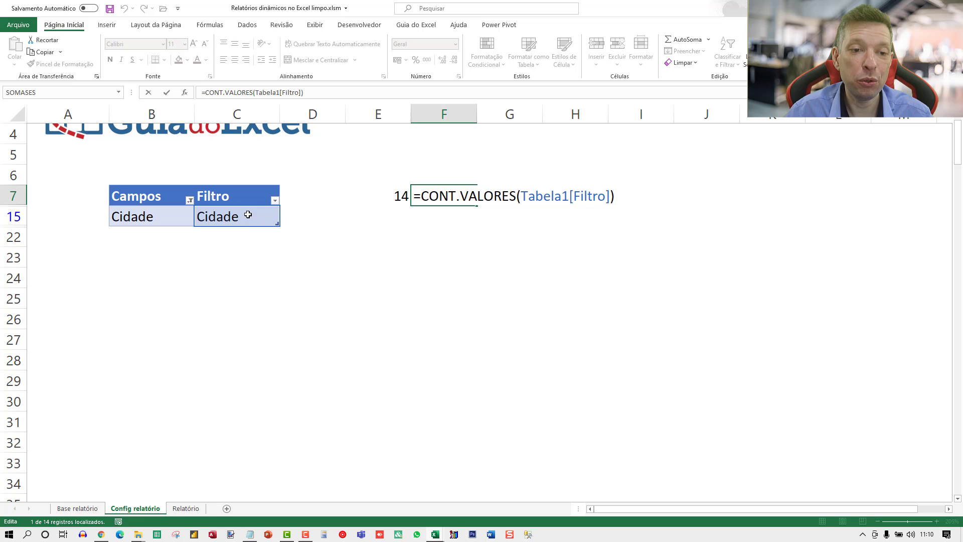
drag(230, 176, 235, 281)
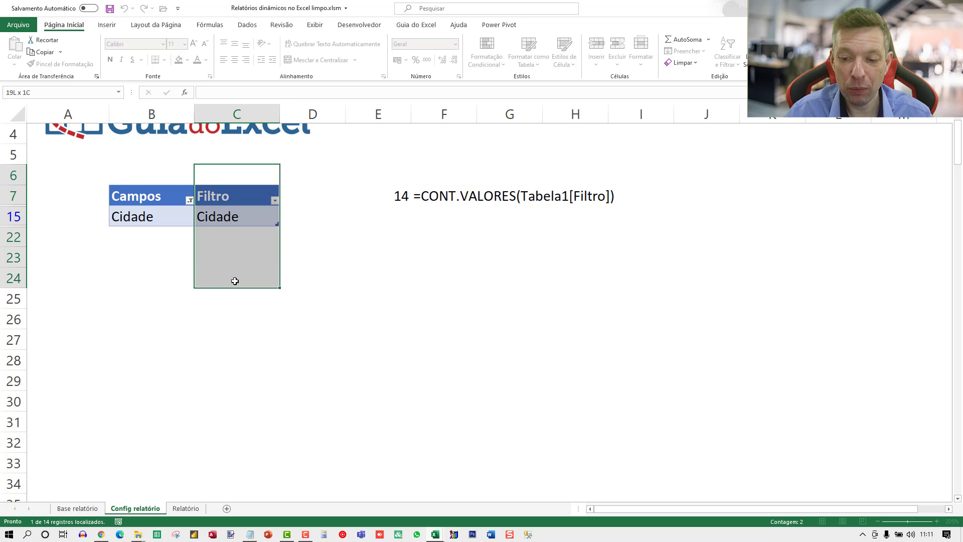
drag(151, 161, 180, 264)
click(262, 213)
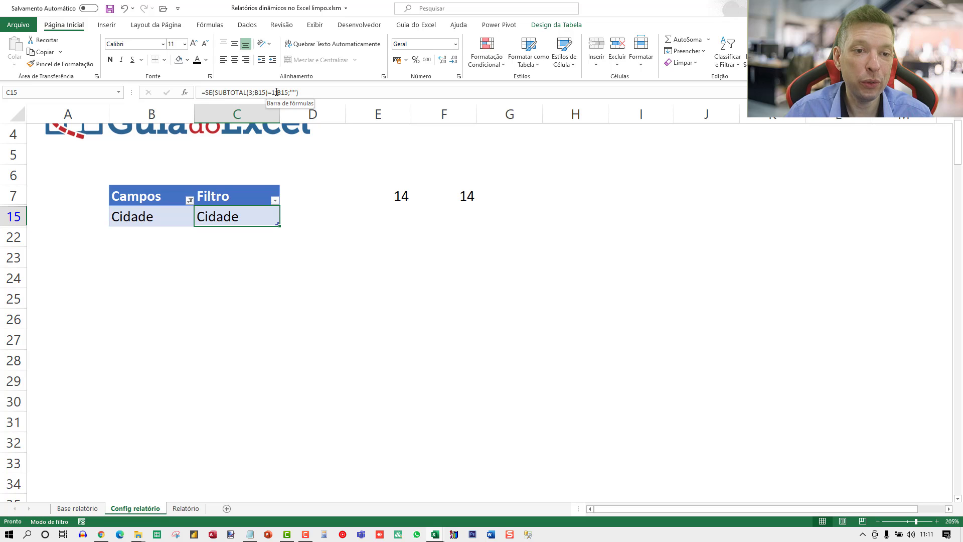
double_click(277, 92)
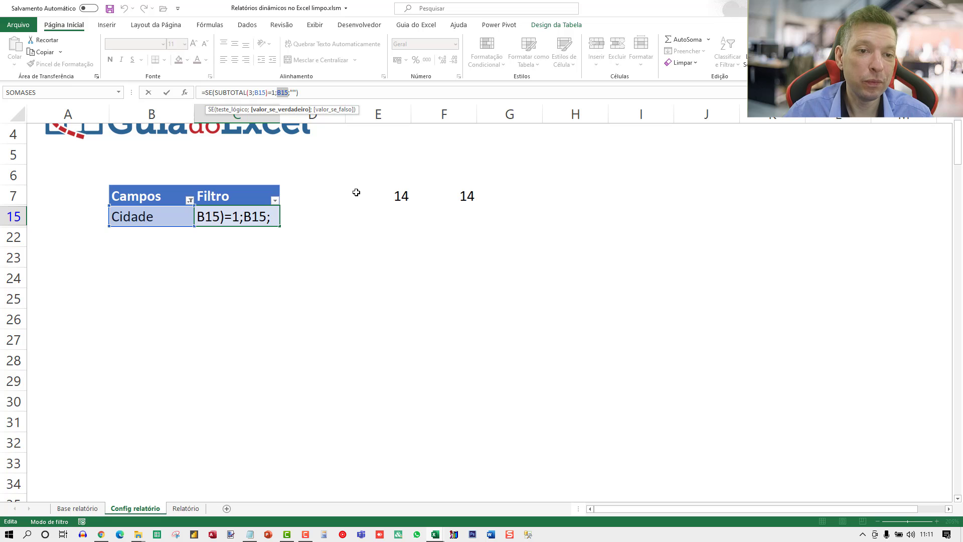
key(ctrl+Return)
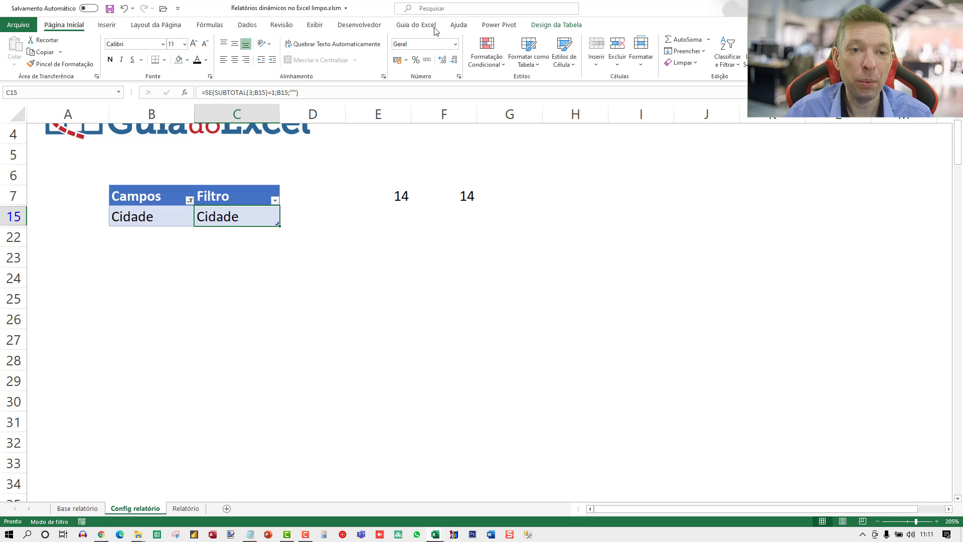
Step: Remove the filter from the table's Campos column by selecting all fields
click(314, 26)
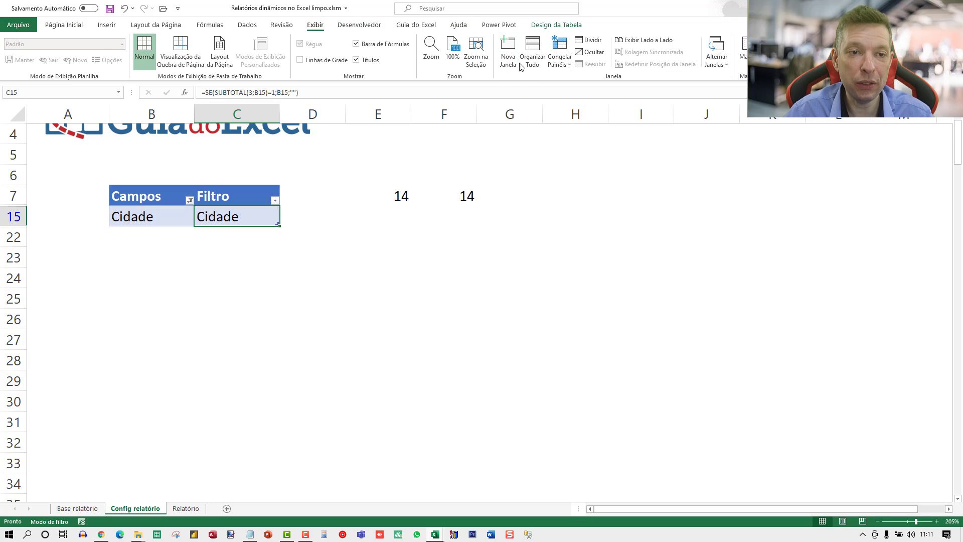
click(190, 200)
click(89, 319)
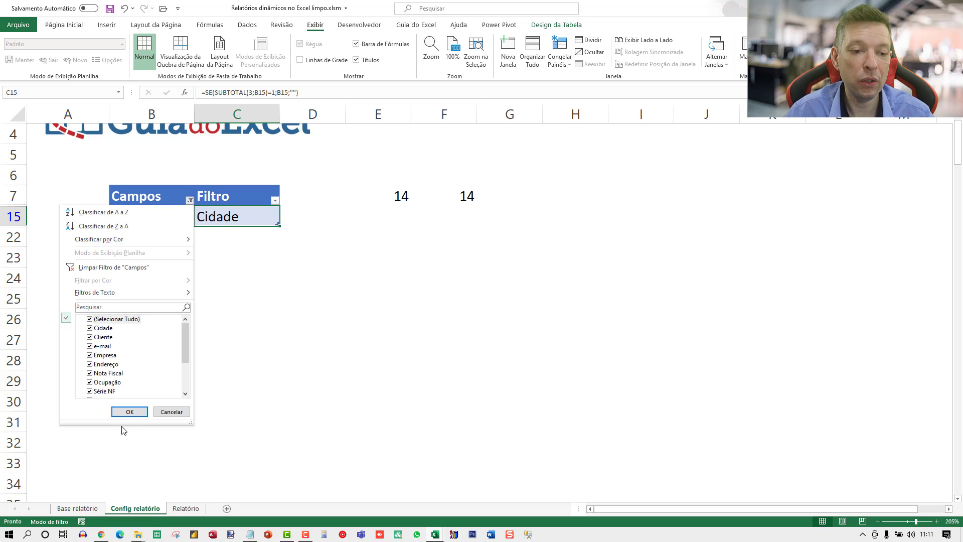
click(128, 412)
click(228, 230)
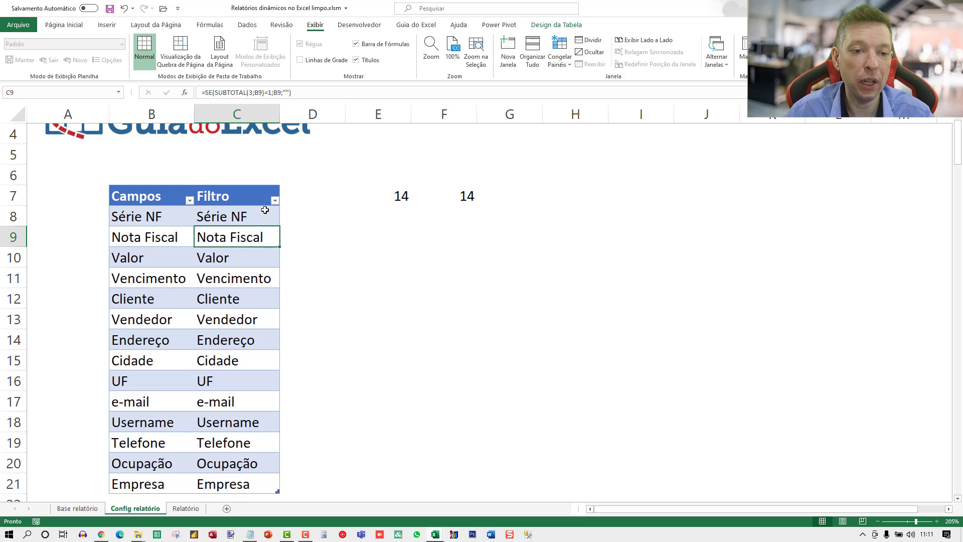
Step: Change the Filtro column formula in C8 to =SE(SUBTOTAL(3;B8)=1;1;0)
click(263, 210)
key(F2)
double_click(355, 216)
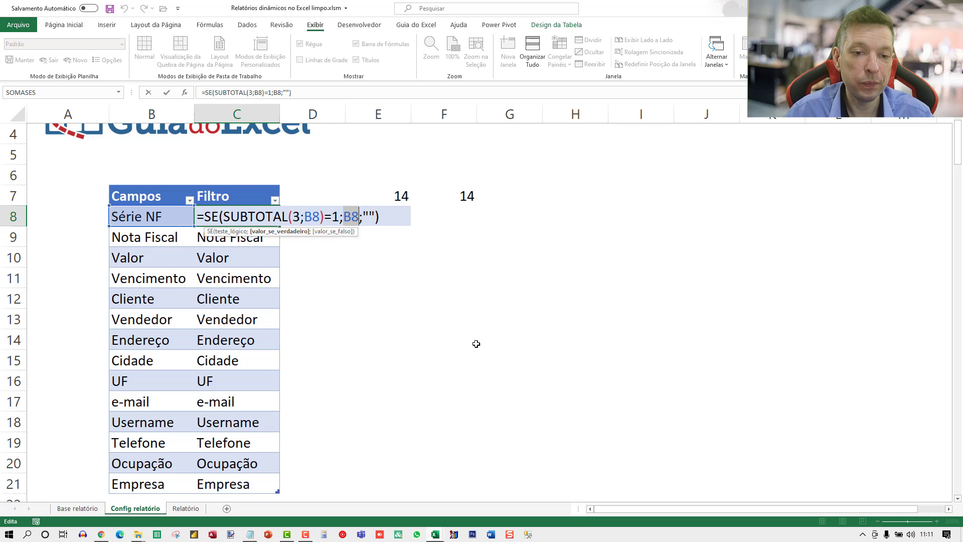
text(1)
key(Right)
key(shift+Right)
key(shift+Right)
text(0)
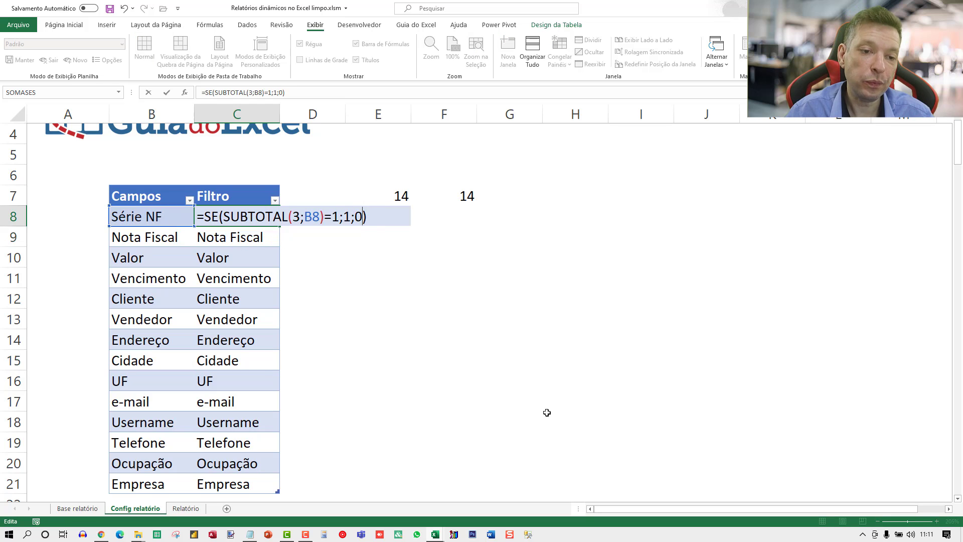
key(Return)
Step: Replace the formula in F7 with =SOMA(Tabela1[Filtro]) to add up the Filtro column
key(Right)
key(Right)
key(Right)
key(Up)
key(Left)
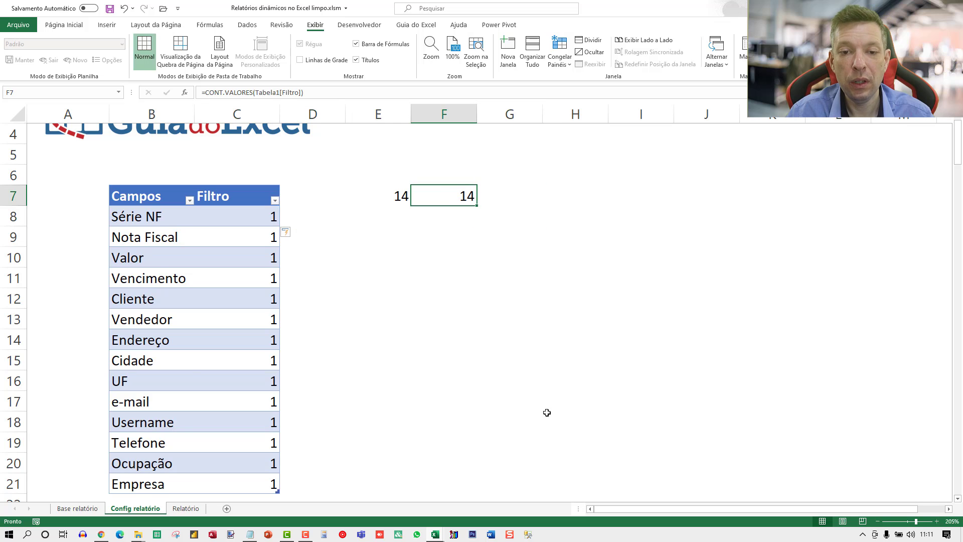
key(F2)
key(Escape)
text(=soma)
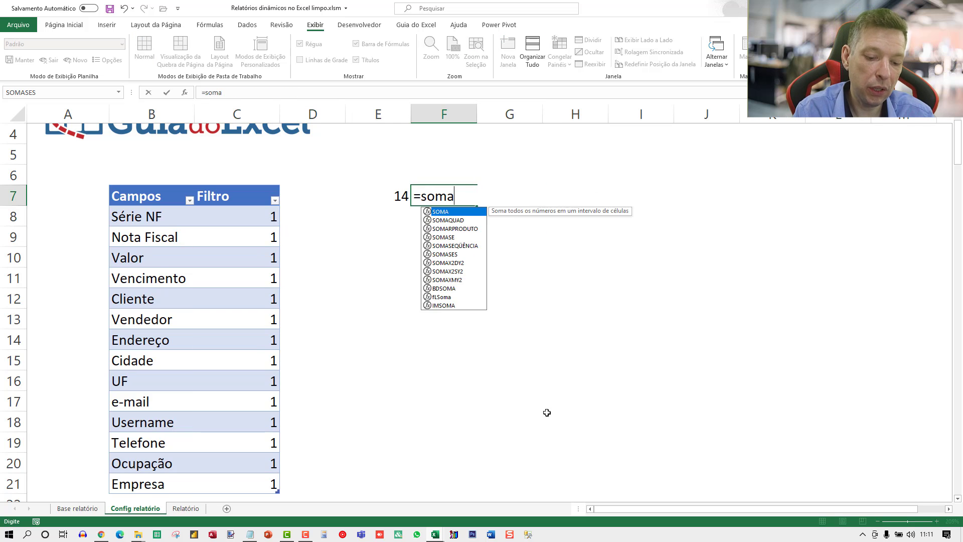
text(()
key(Down)
key(Left)
key(Left)
key(Left)
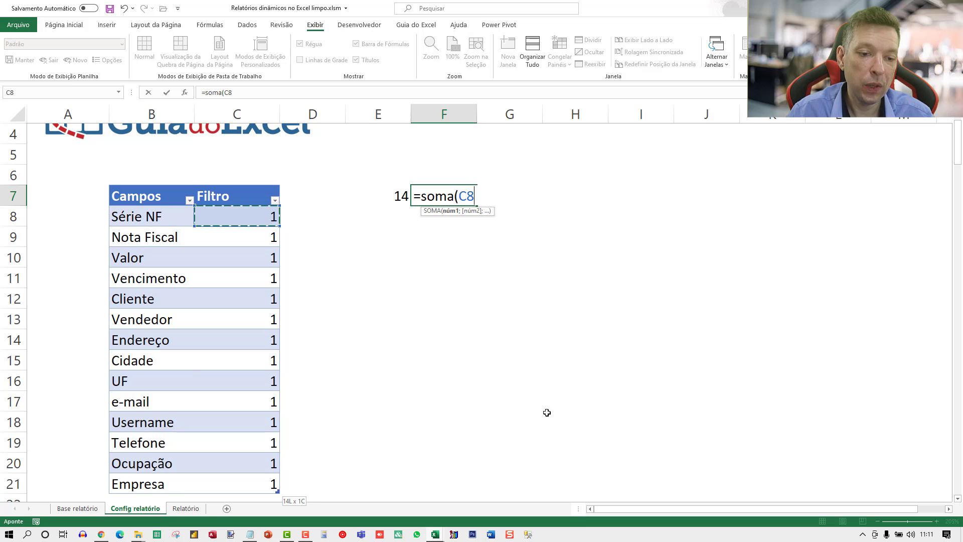
key(ctrl+shift+Down)
key(Return)
key(Up)
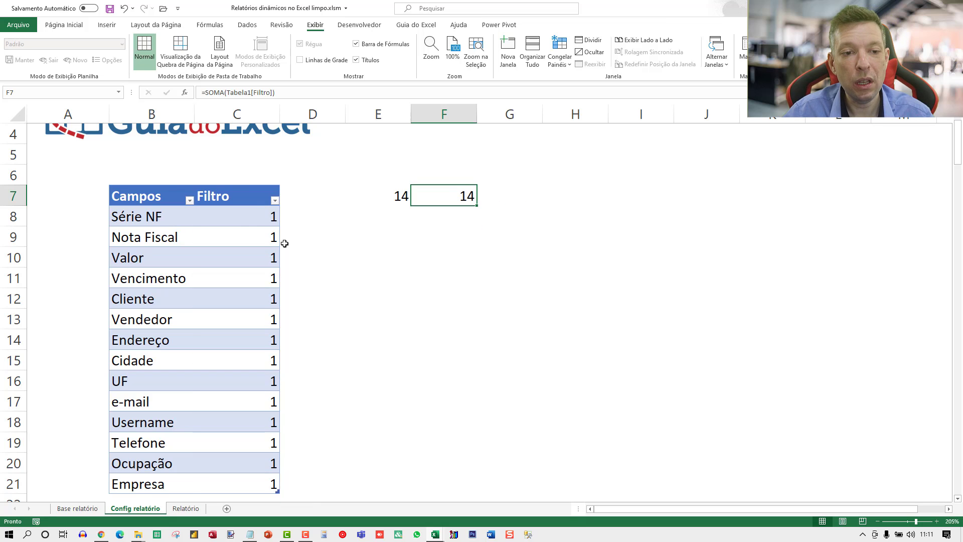
Step: Filter the Campos column to show only Cidade and check the sum formula in F7
click(189, 200)
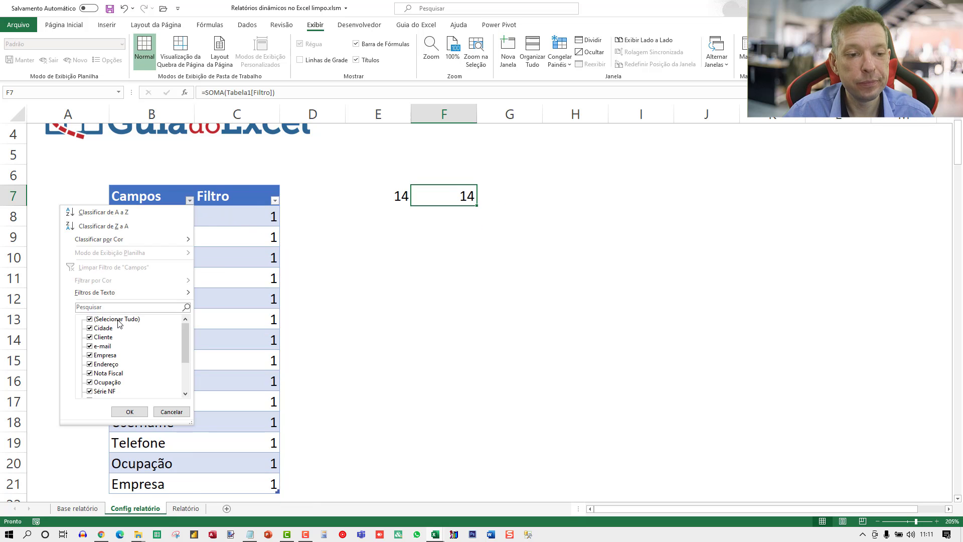
click(90, 319)
click(90, 329)
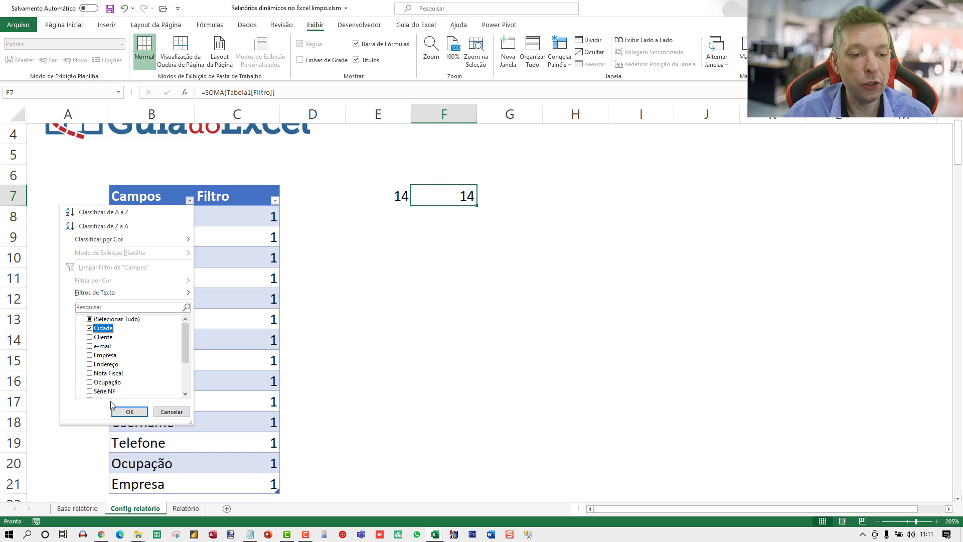
click(130, 412)
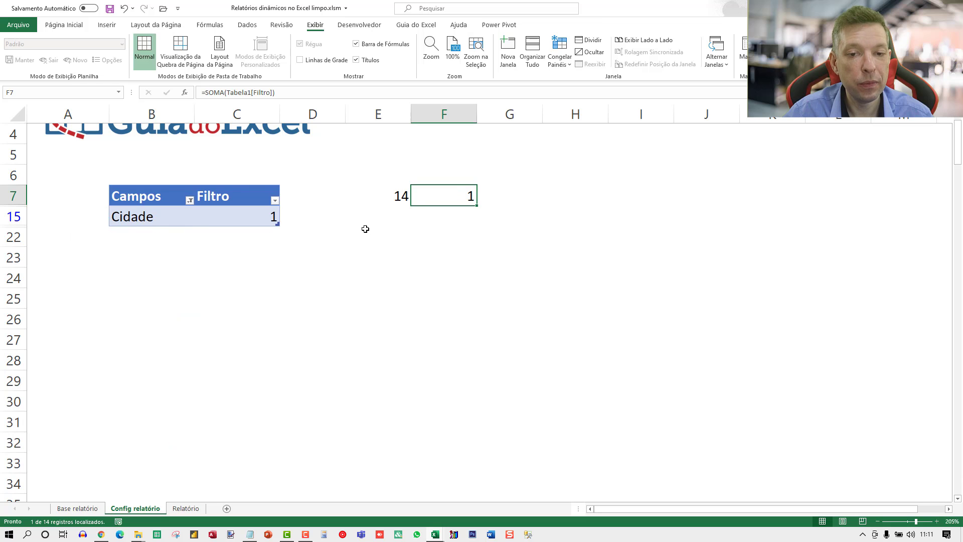
double_click(456, 200)
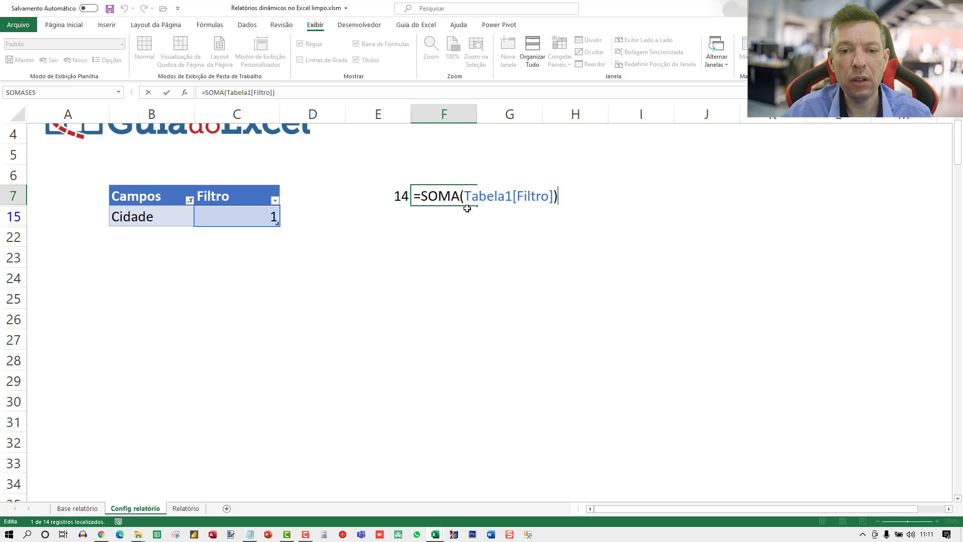
key(Escape)
Step: Add Cliente and Endereço to the fields shown by the Campos column filter
click(192, 202)
click(91, 340)
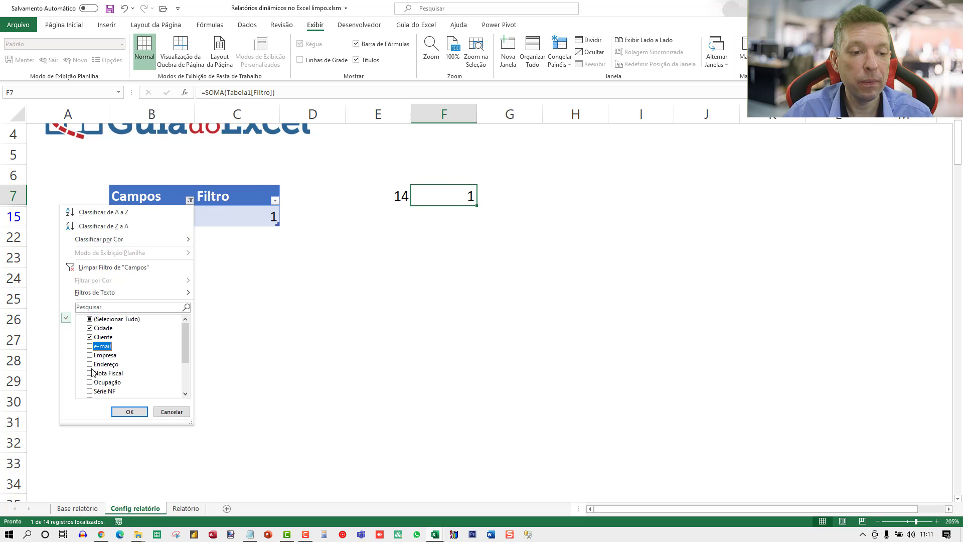
click(91, 366)
click(129, 411)
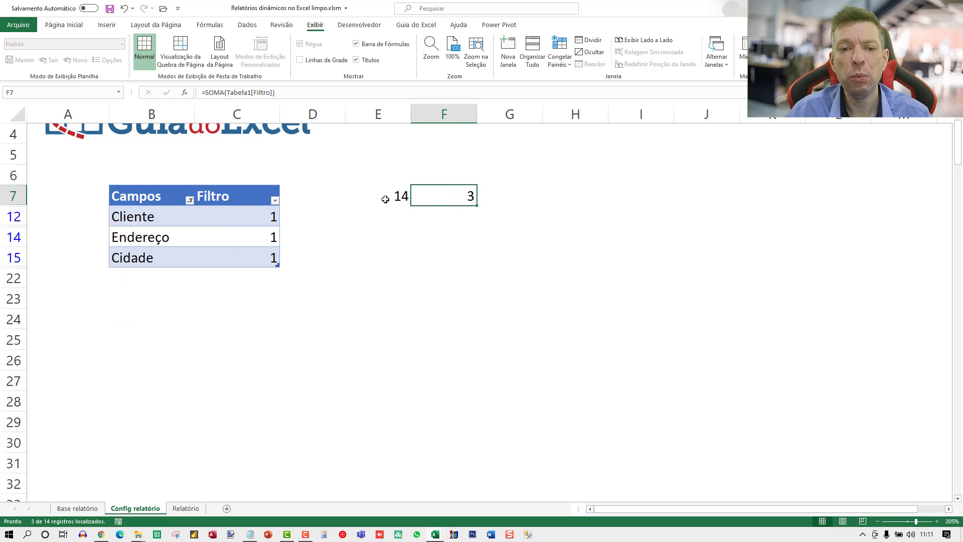
Step: Review the test formulas in E7 and F7, and delete the contents of both cells
click(385, 199)
click(456, 199)
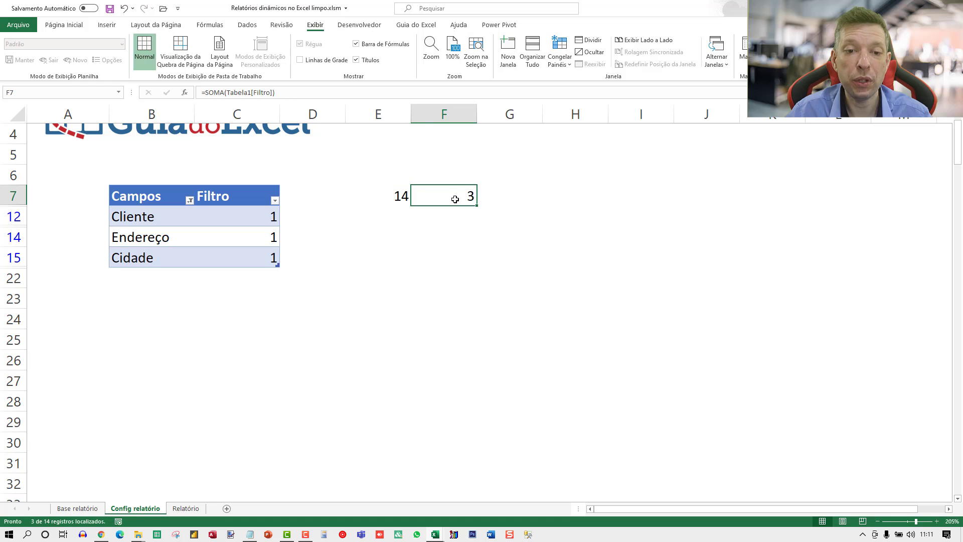
click(396, 199)
key(F2)
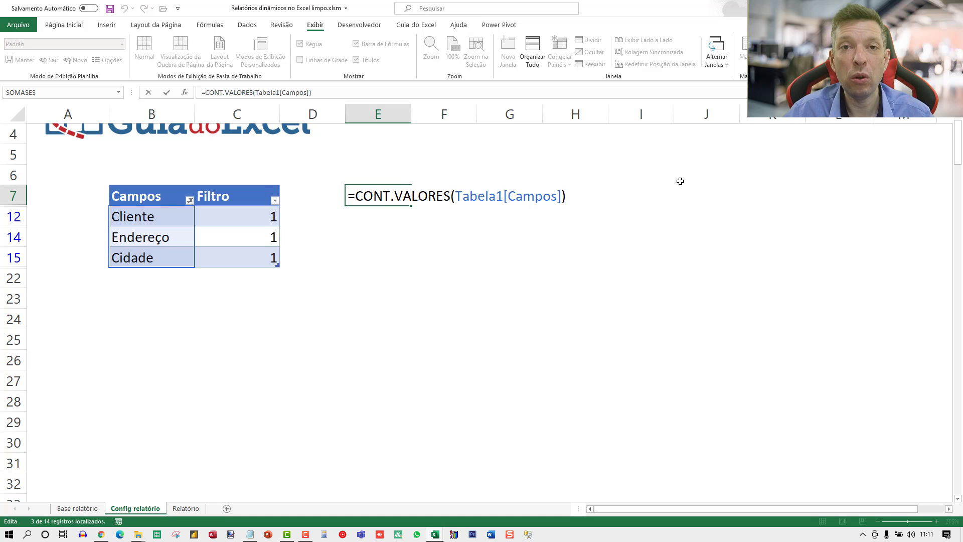
click(695, 211)
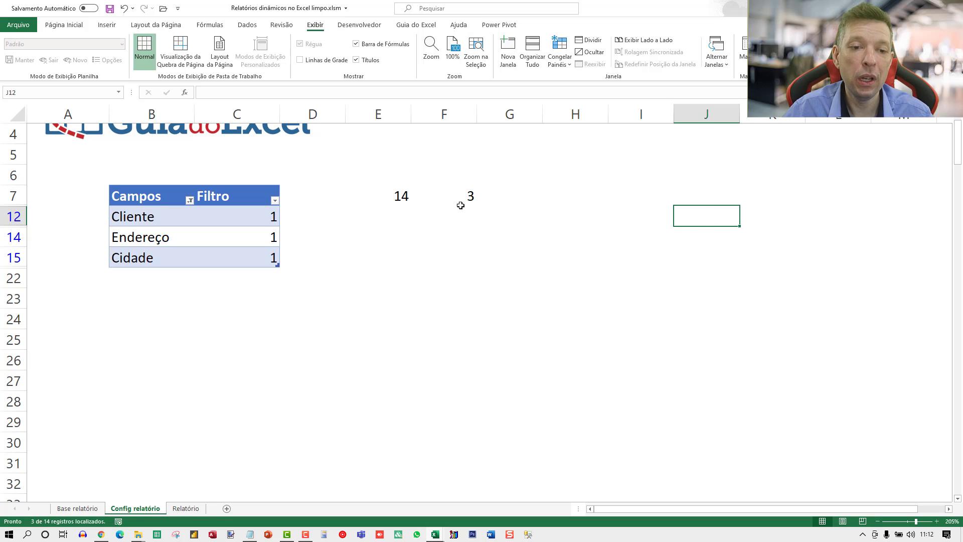
drag(454, 184, 387, 189)
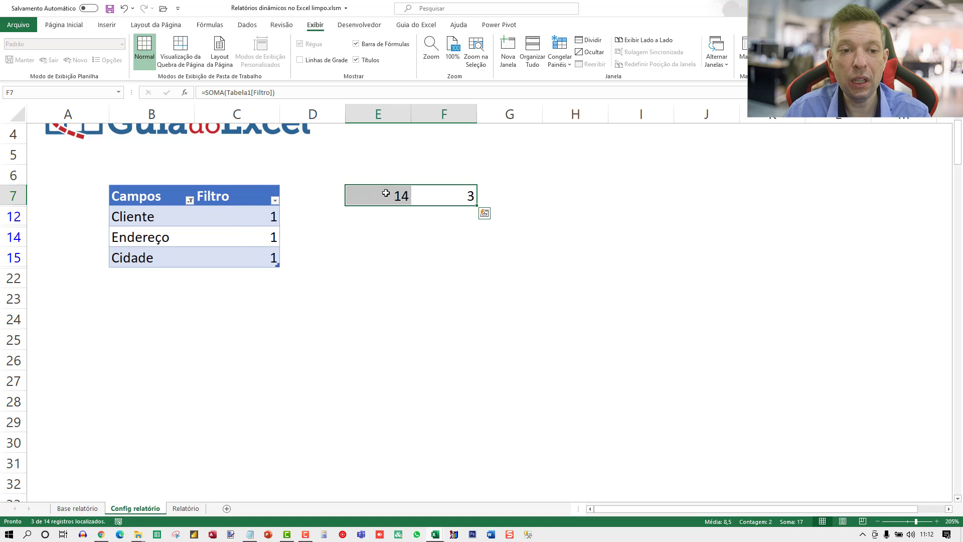
key(Delete)
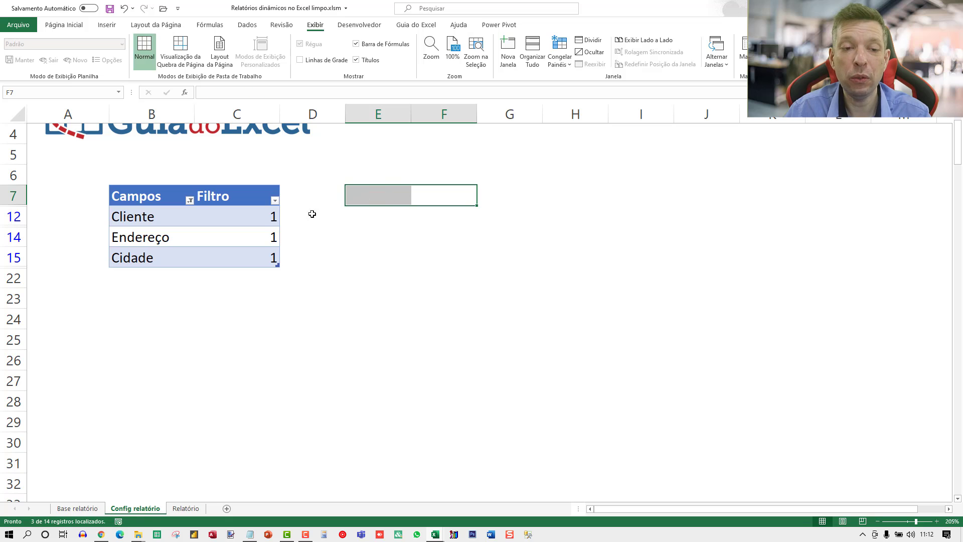
click(269, 213)
key(F2)
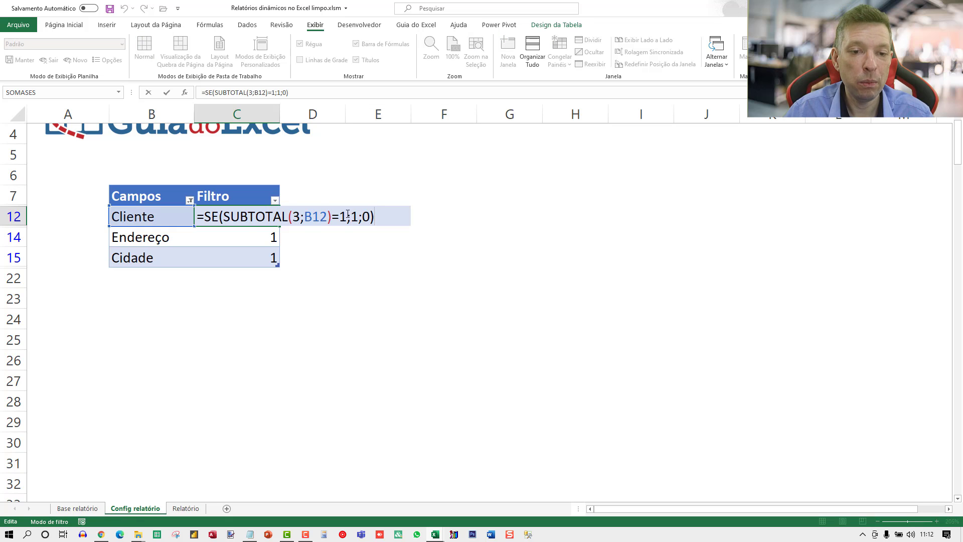
key(Left)
key(Left)
key(Left)
key(Left)
key(Left)
key(Left)
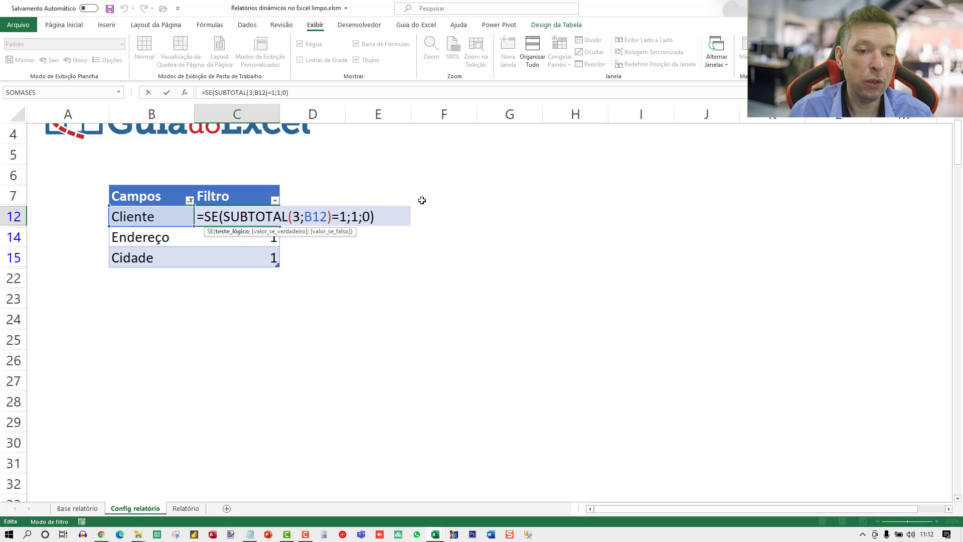
key(Right)
key(Right)
key(shift+Right)
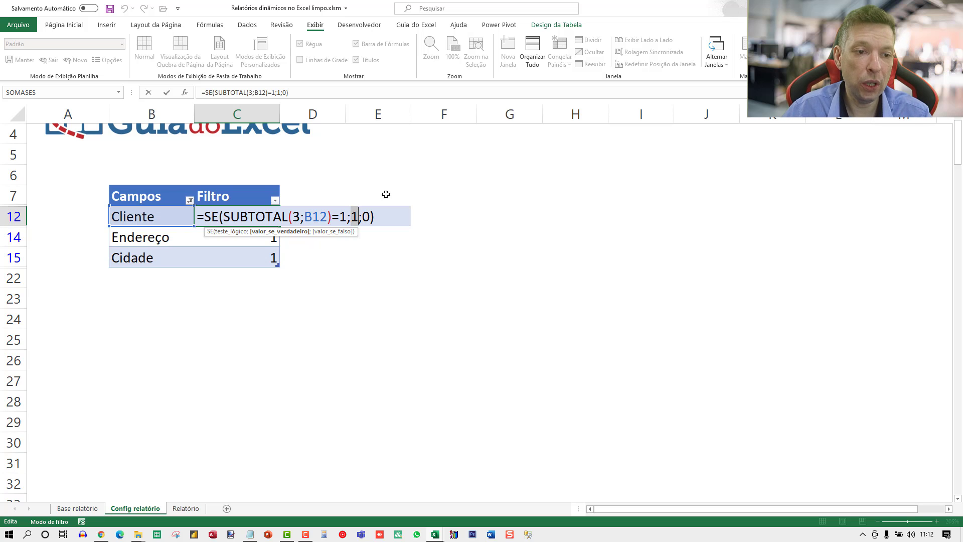
click(143, 210)
key(Right)
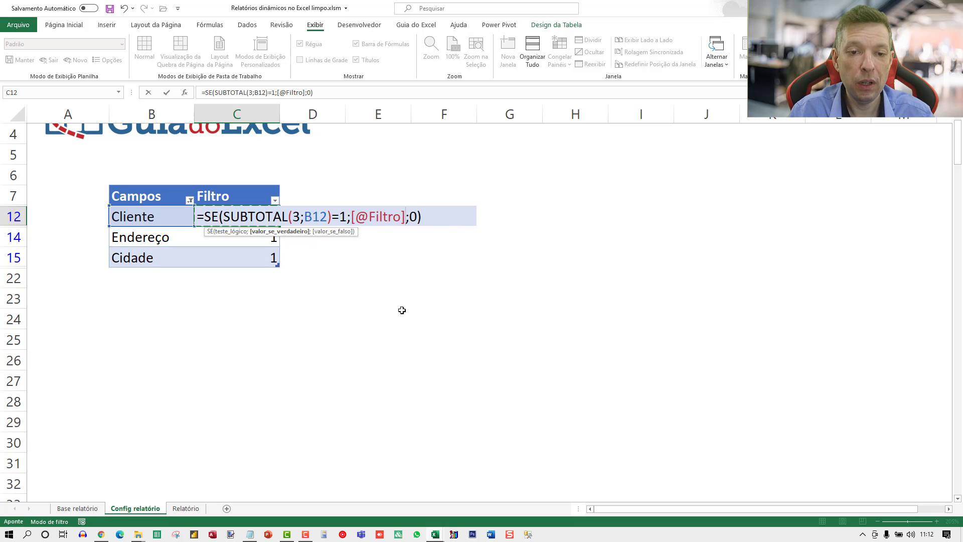
key(Left)
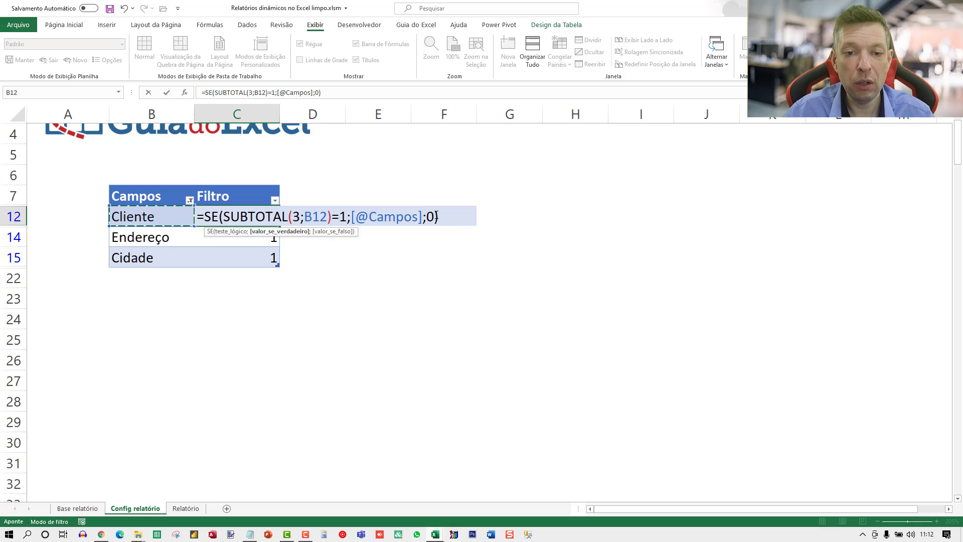
click(438, 216)
key(BackSpace)
key(BackSpace)
text(""))
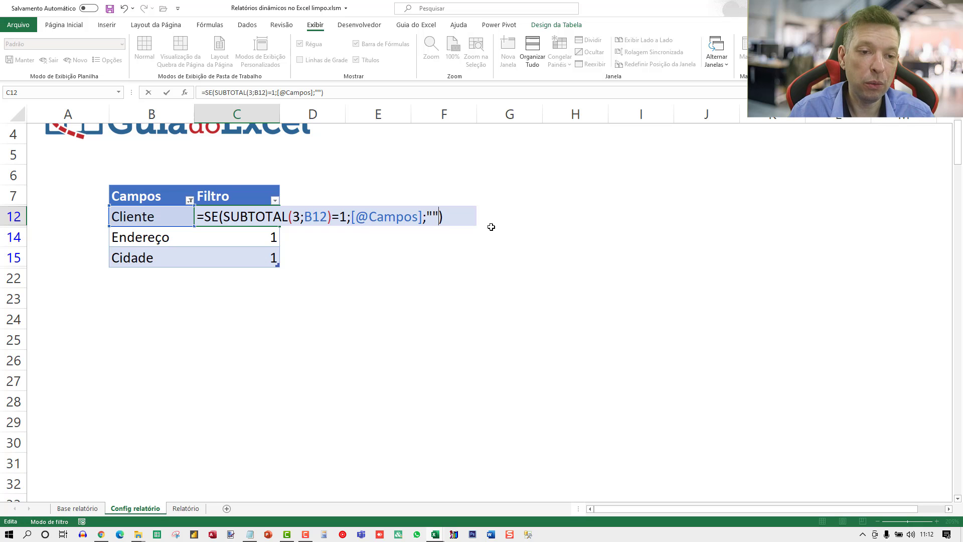
key(ctrl+Return)
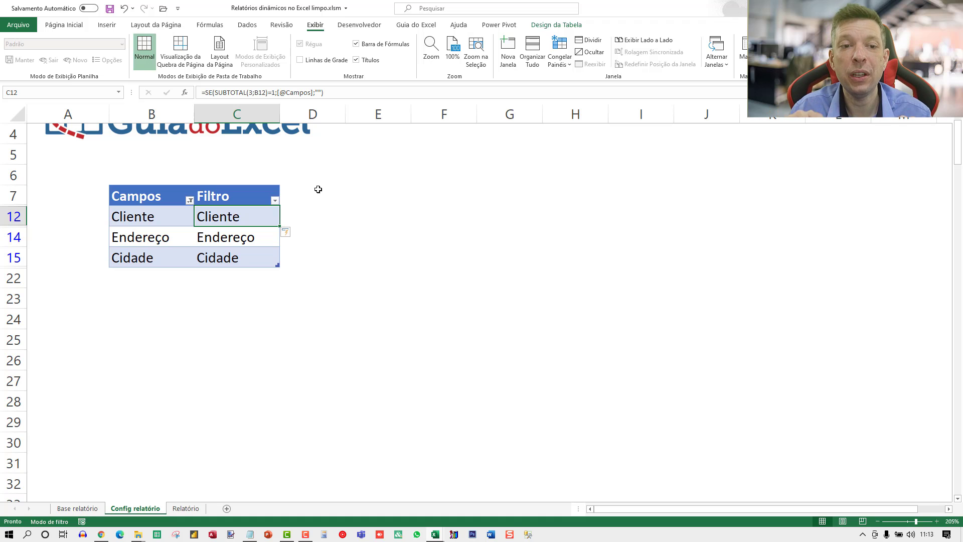
Step: Select cell E7 beside the Campos and Filtro table on the Config relatório sheet
scroll(312, 226, up, 1)
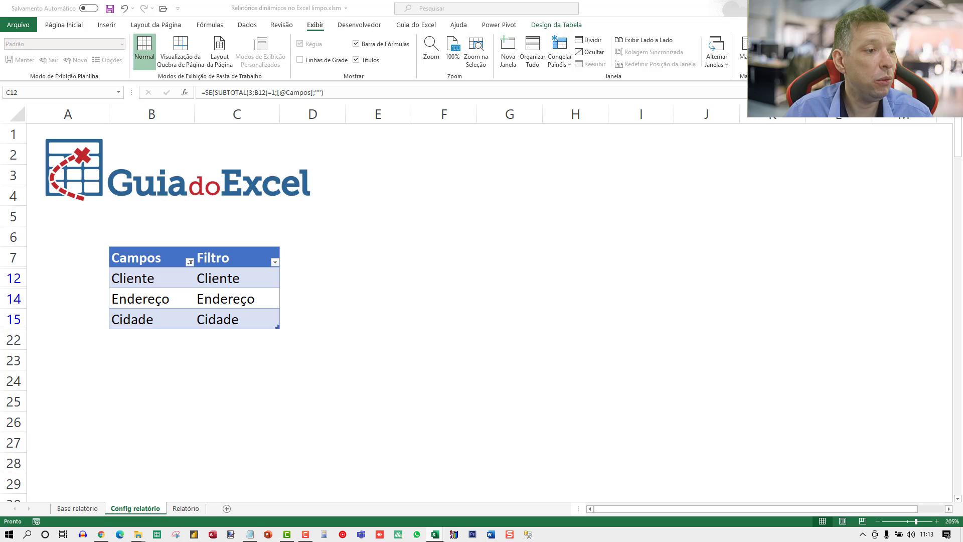
click(374, 249)
click(376, 254)
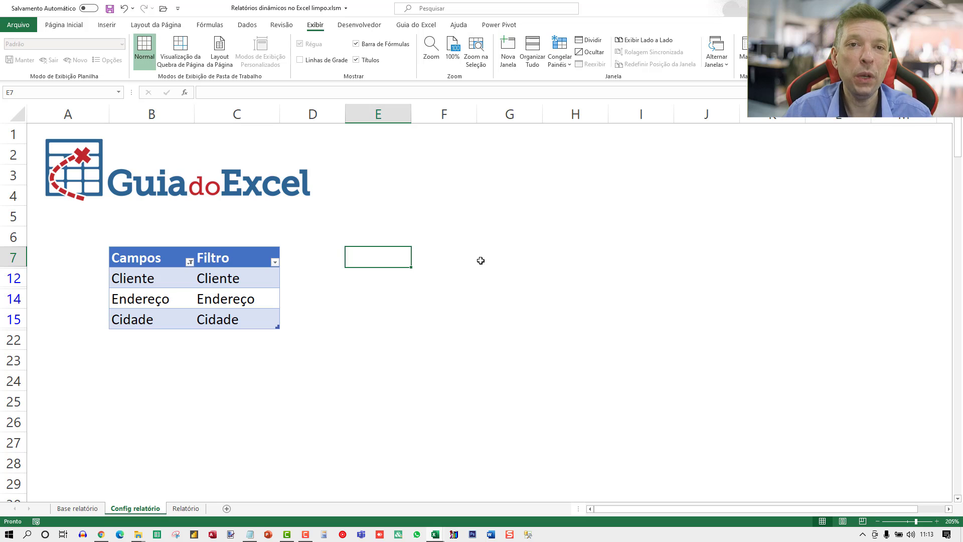
click(106, 25)
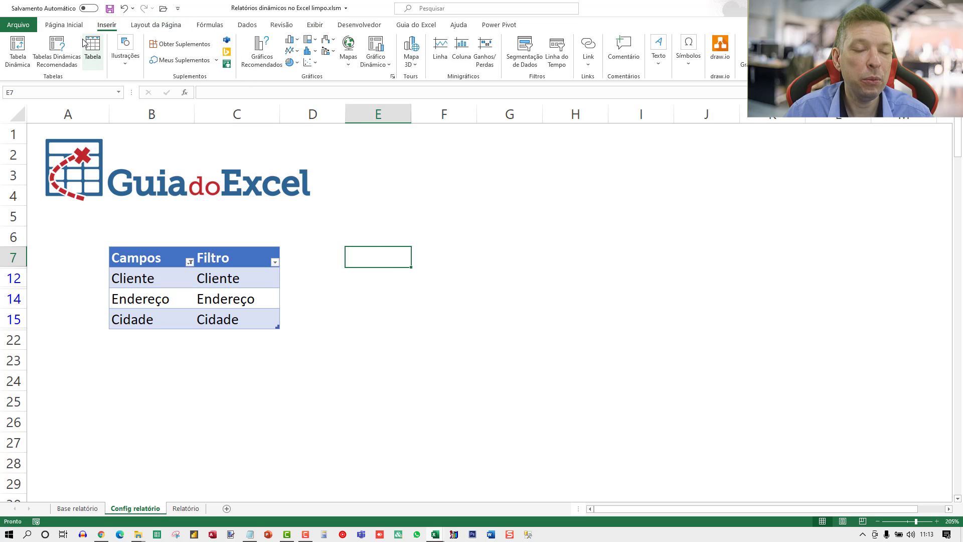
click(18, 50)
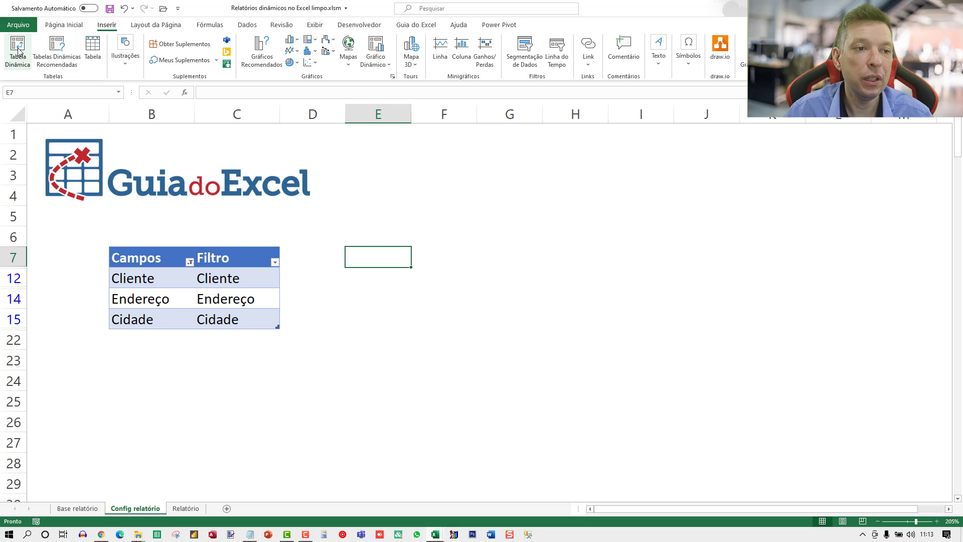
click(77, 508)
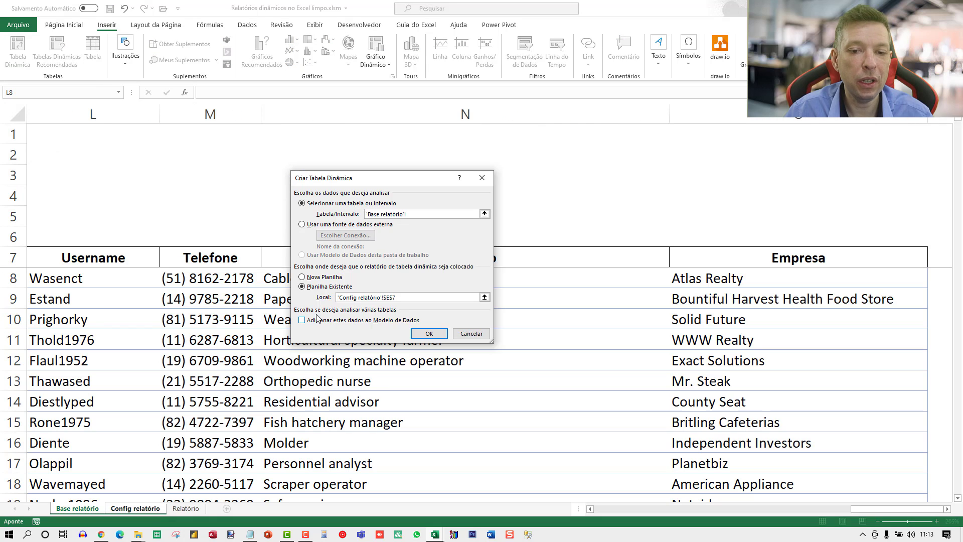
click(244, 287)
key(Left)
key(Left)
key(Left)
key(Left)
key(Left)
key(Left)
key(Left)
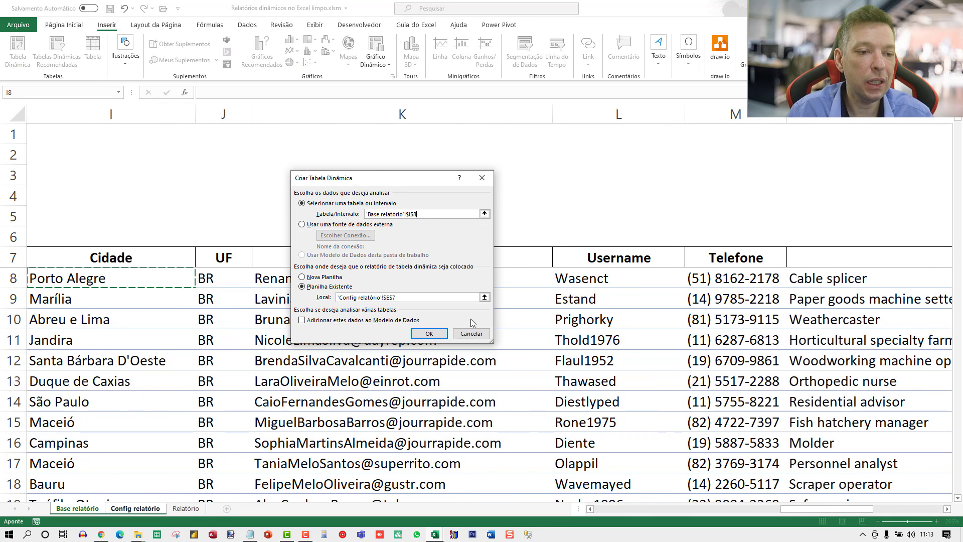
key(Right)
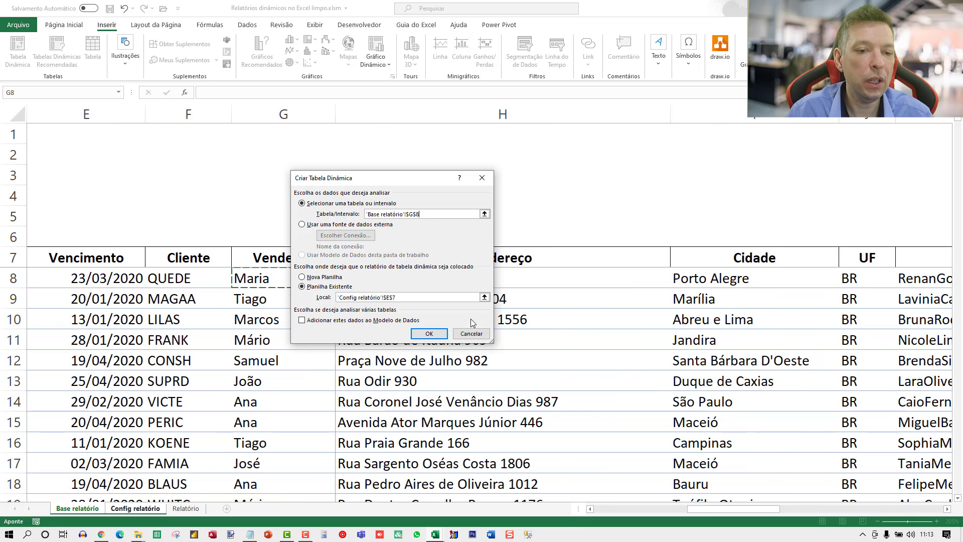
key(ctrl+shift+Down)
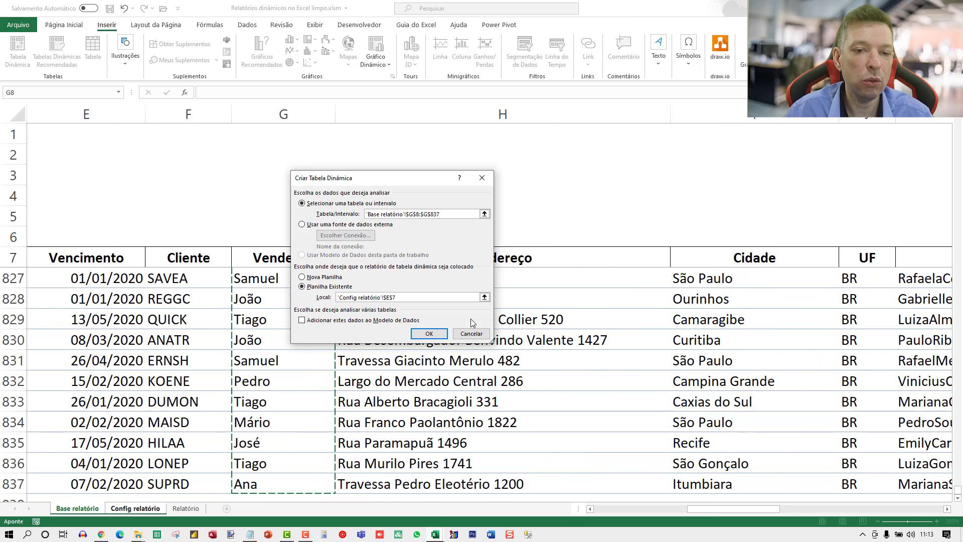
key(Escape)
Step: Convert the data range on the Base relatório sheet into a table with headers
click(78, 510)
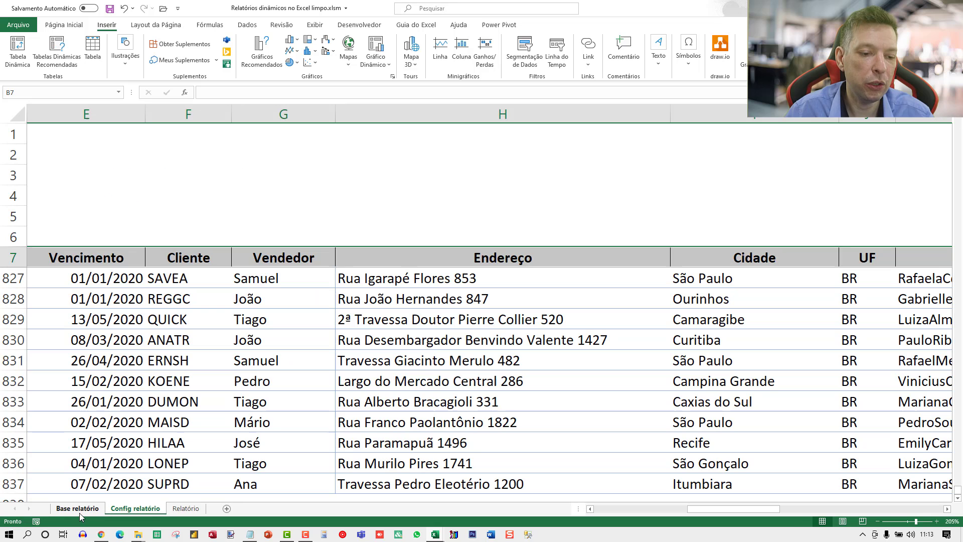
click(188, 360)
key(Home)
scroll(258, 402, down, 2)
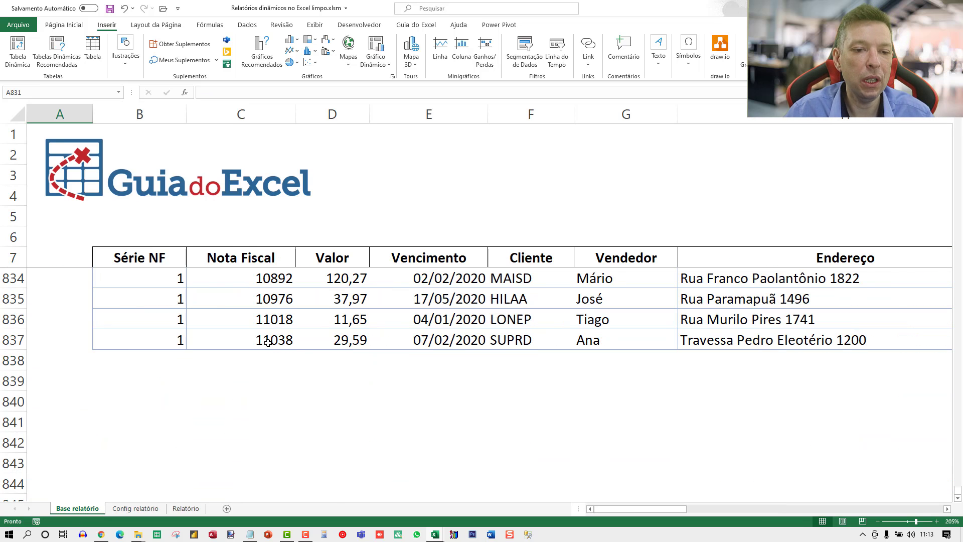
scroll(236, 335, up, 14)
click(224, 302)
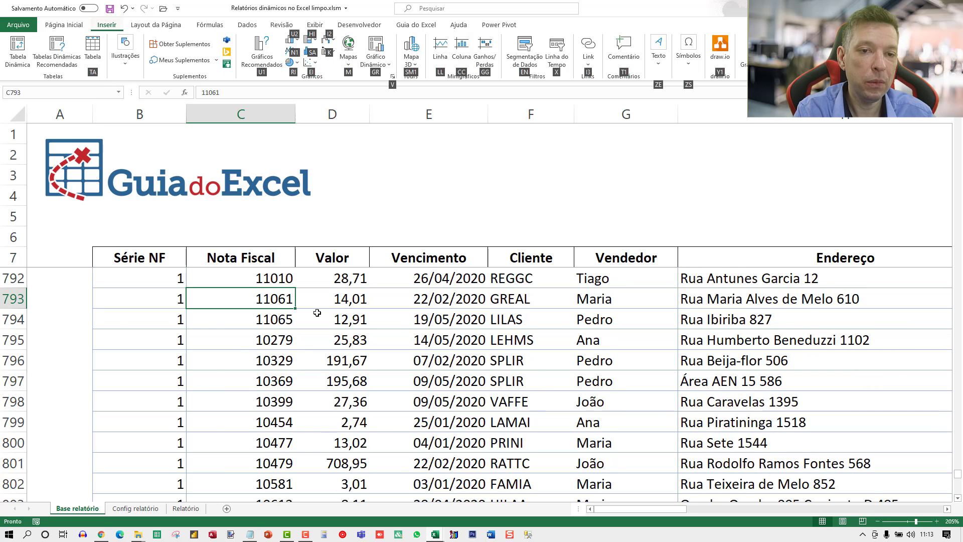
key(ctrl+t)
key(Return)
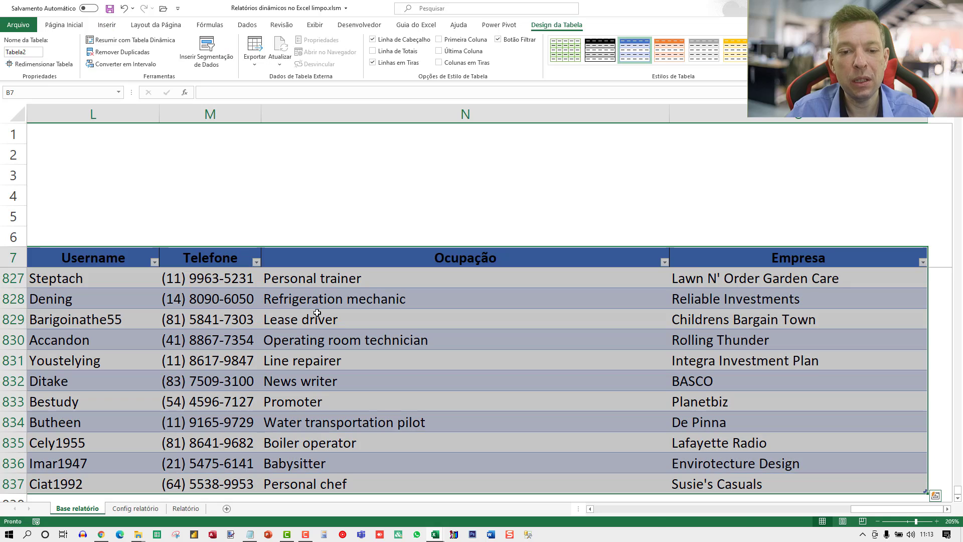
Step: Rename the Base relatório table as tCobranca
click(317, 312)
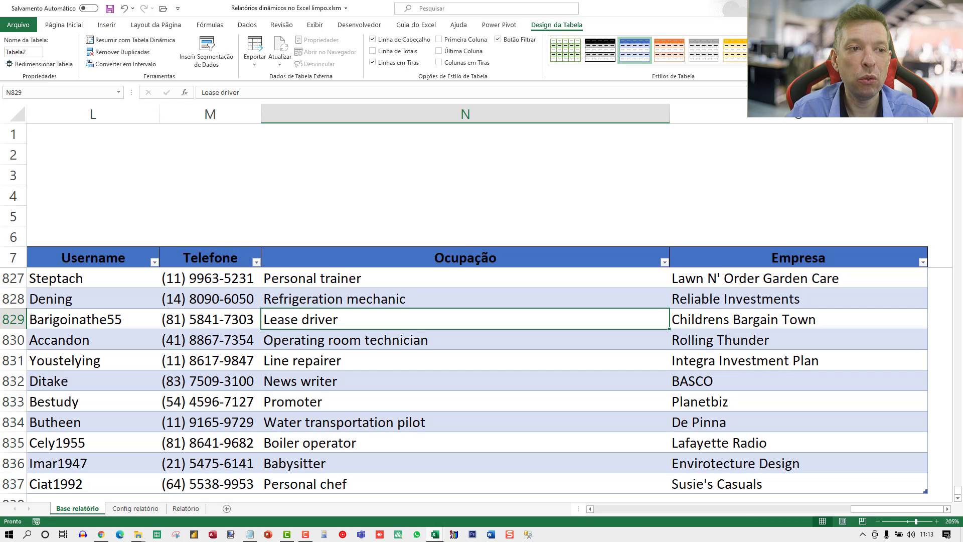
click(42, 53)
text(t)
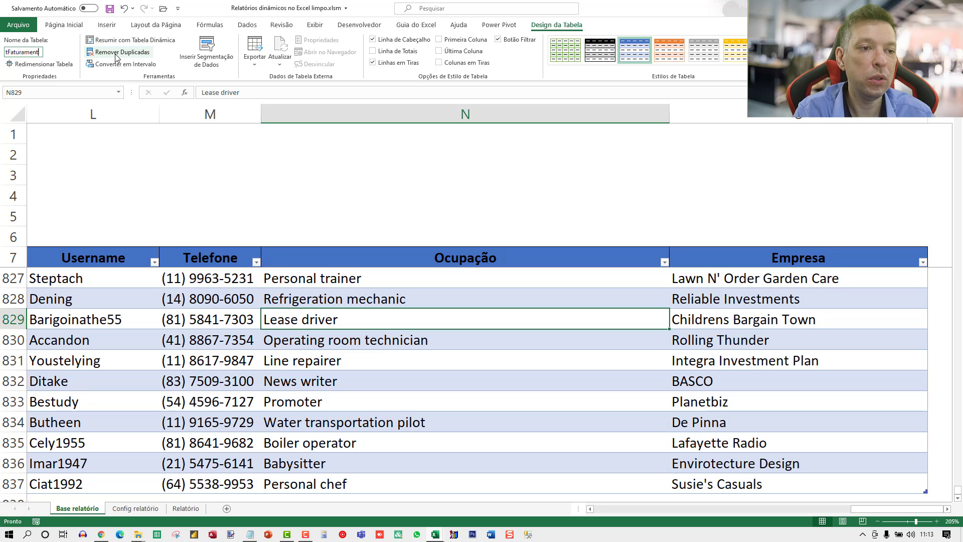
text(Faturamen)
key(BackSpace)
key(BackSpace)
key(BackSpace)
key(BackSpace)
key(BackSpace)
key(BackSpace)
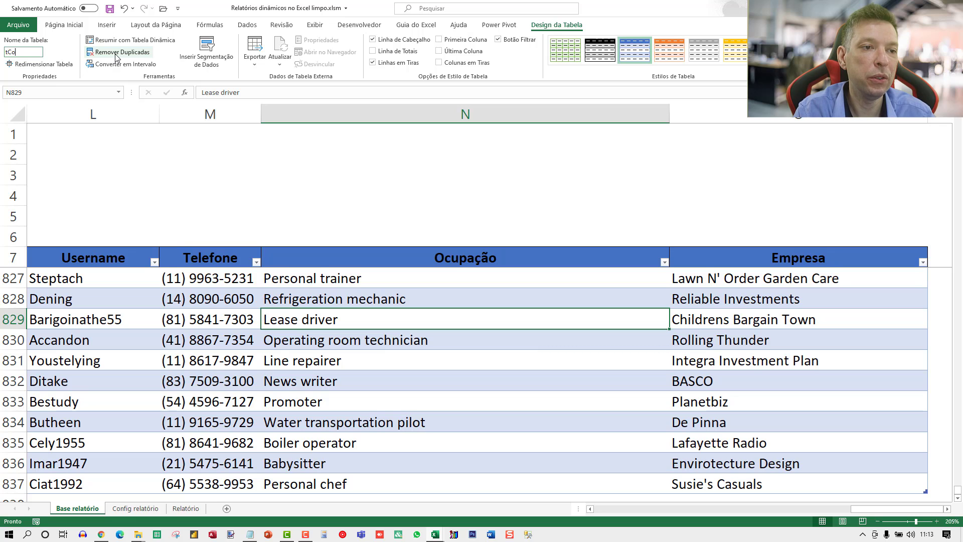
key(Return)
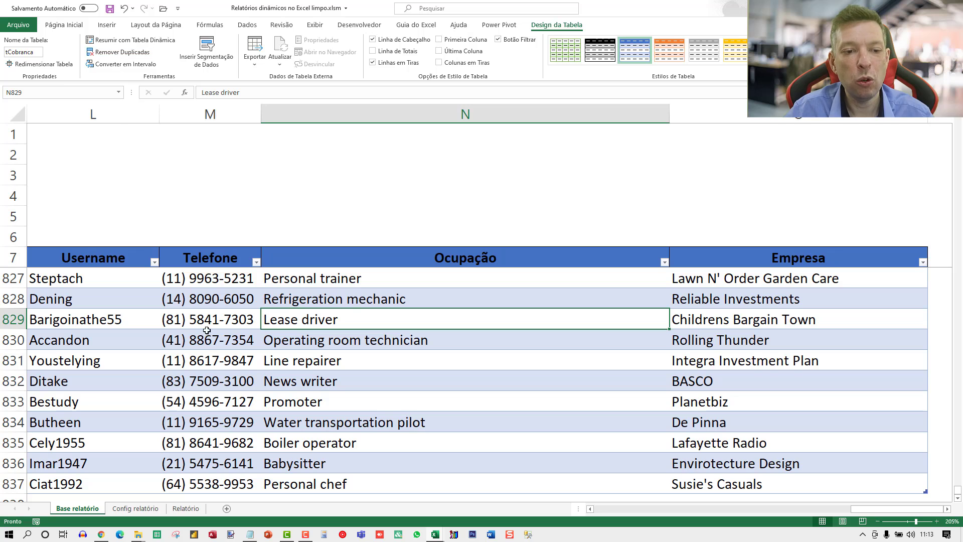
click(207, 354)
Step: Insert a PivotTable at E7 of Config relatório from tCobranca[Vendedor] and place the Vendedor field in its rows
click(135, 508)
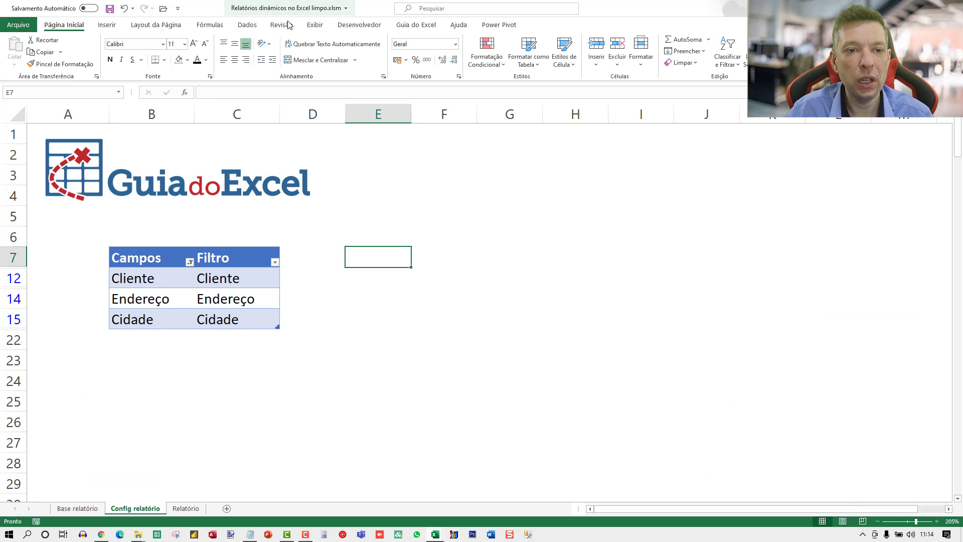
click(106, 25)
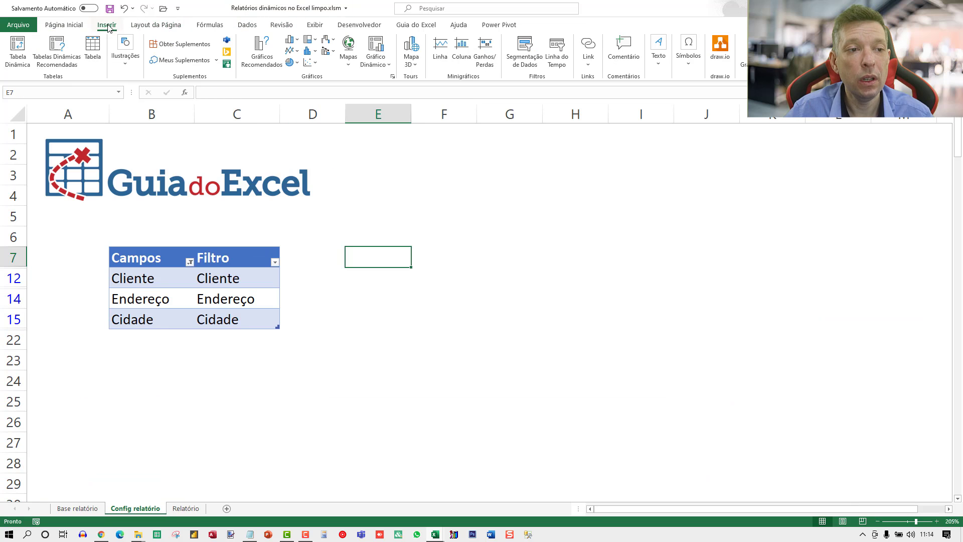
click(56, 55)
key(Escape)
click(18, 57)
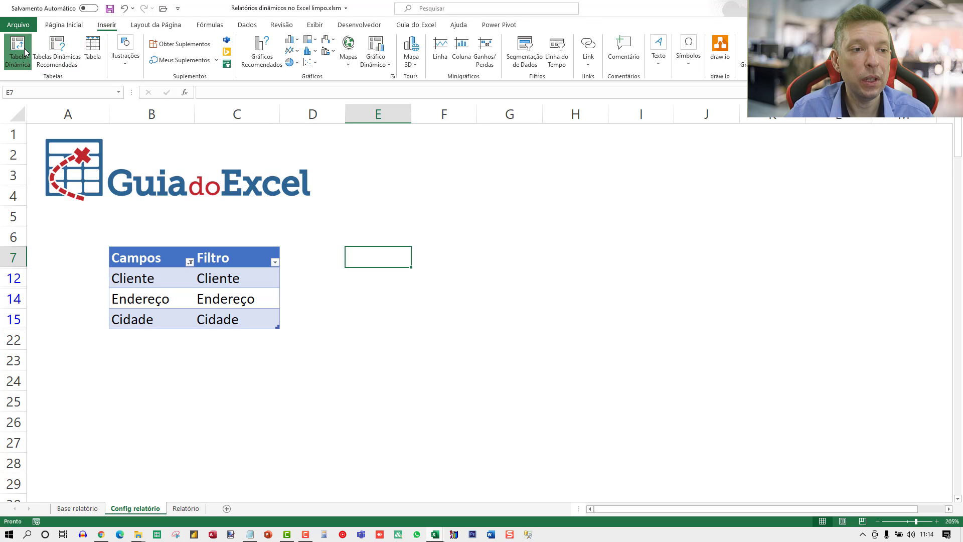
click(76, 508)
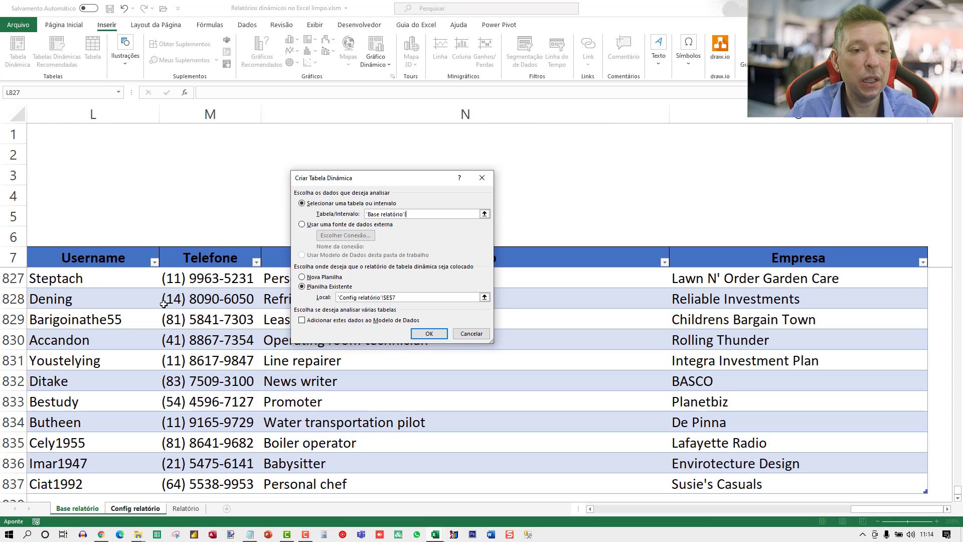
drag(164, 304, 197, 313)
key(Home)
key(Right)
key(Right)
key(Right)
key(Right)
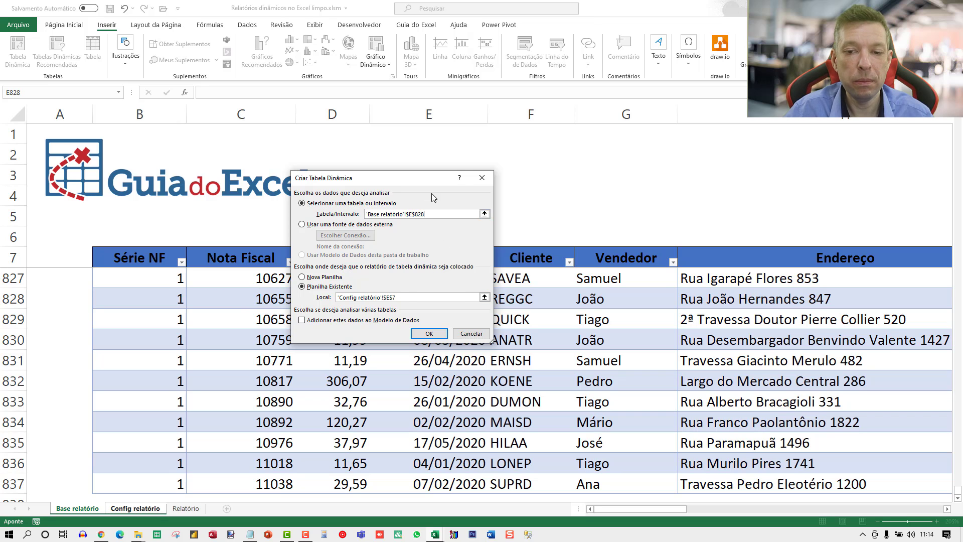
click(597, 279)
key(Up)
key(ctrl+Up)
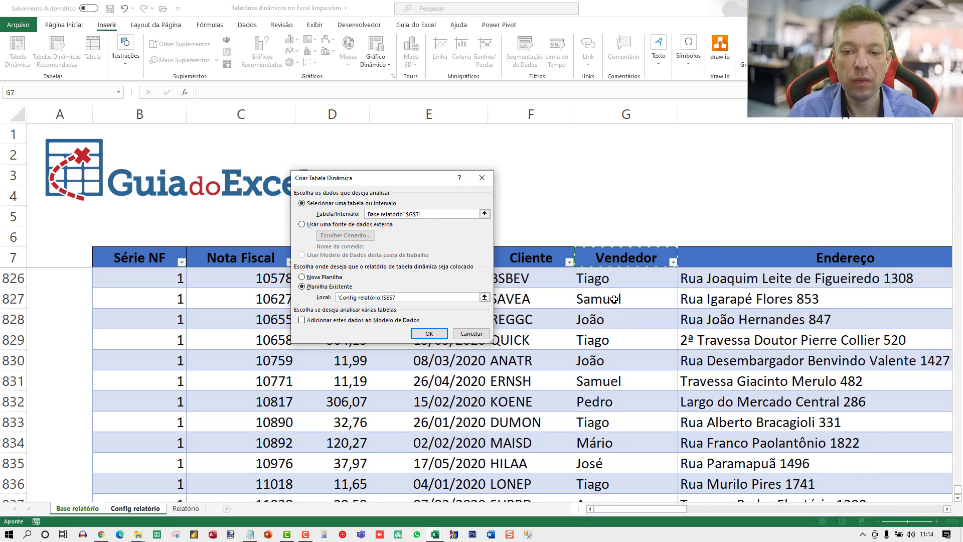
key(Down)
key(ctrl+shift+Down)
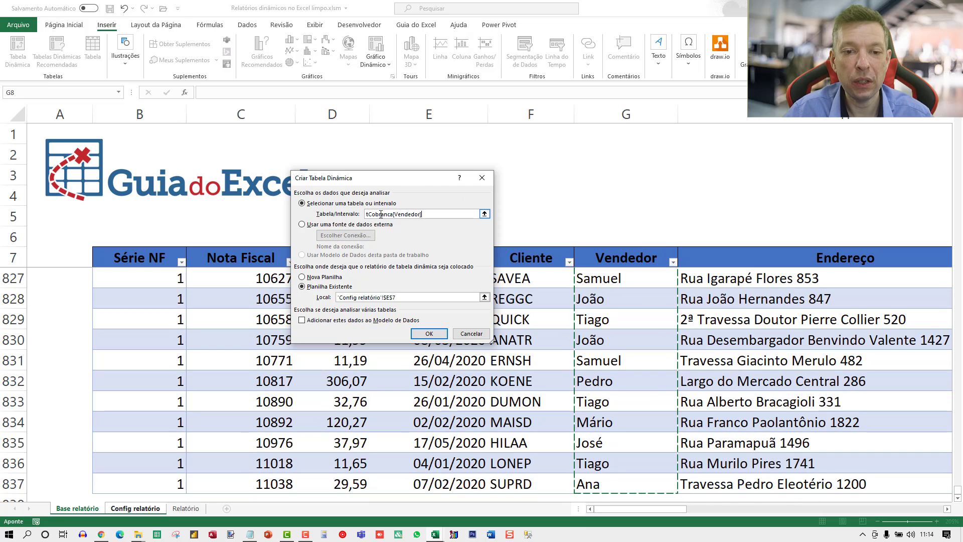
click(428, 335)
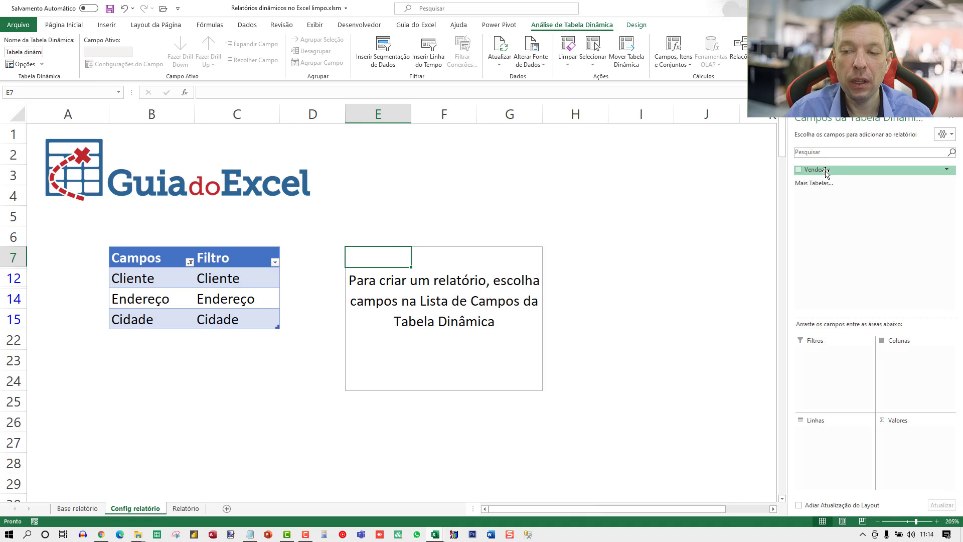
drag(827, 170, 842, 449)
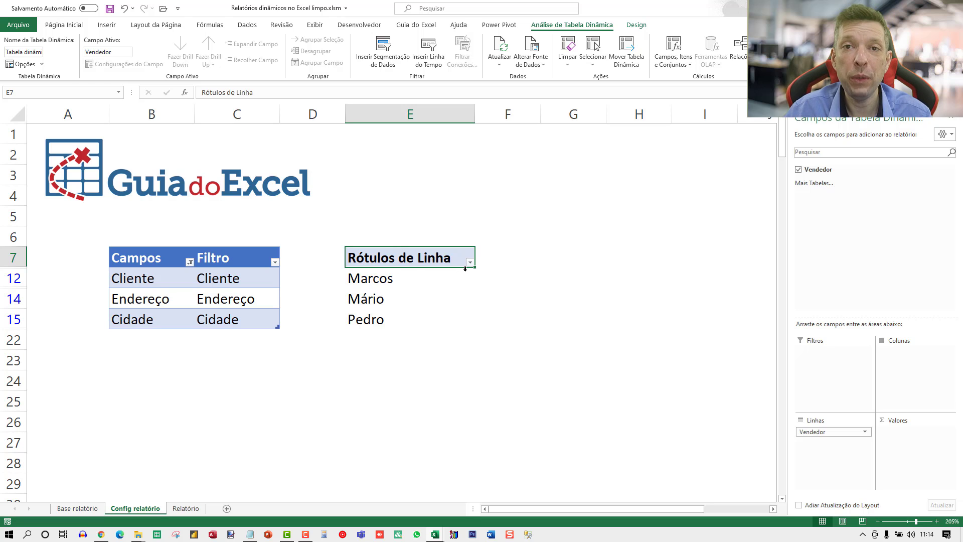
Step: Reset the Campos column filter to show all field names
click(189, 261)
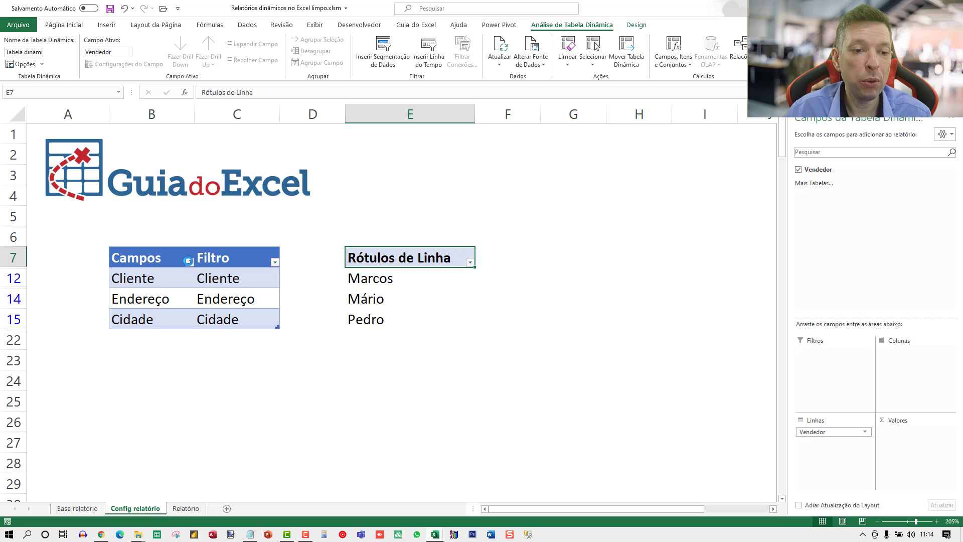
click(89, 381)
click(128, 472)
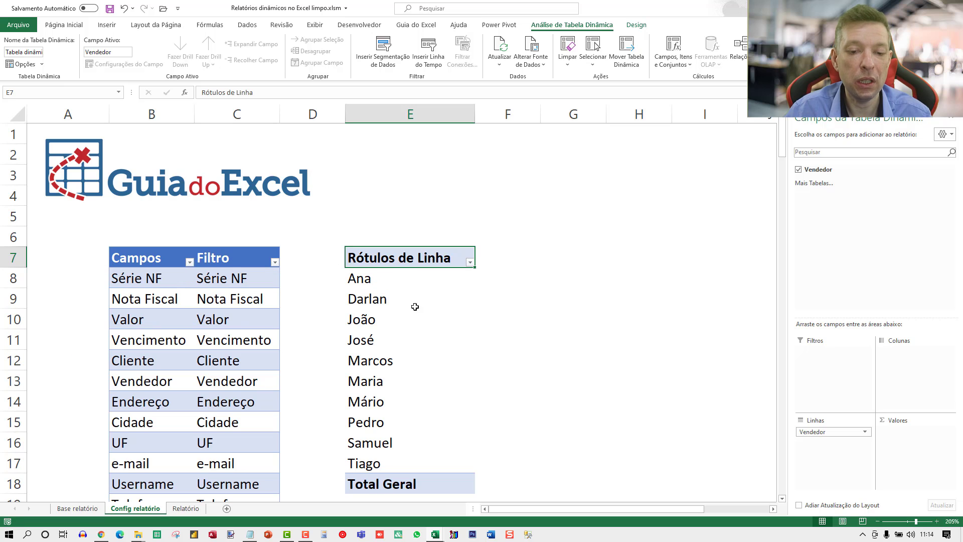
Step: Set the subtotals of the PivotTable's Vendedor field to Nenhum
right_click(430, 278)
click(480, 453)
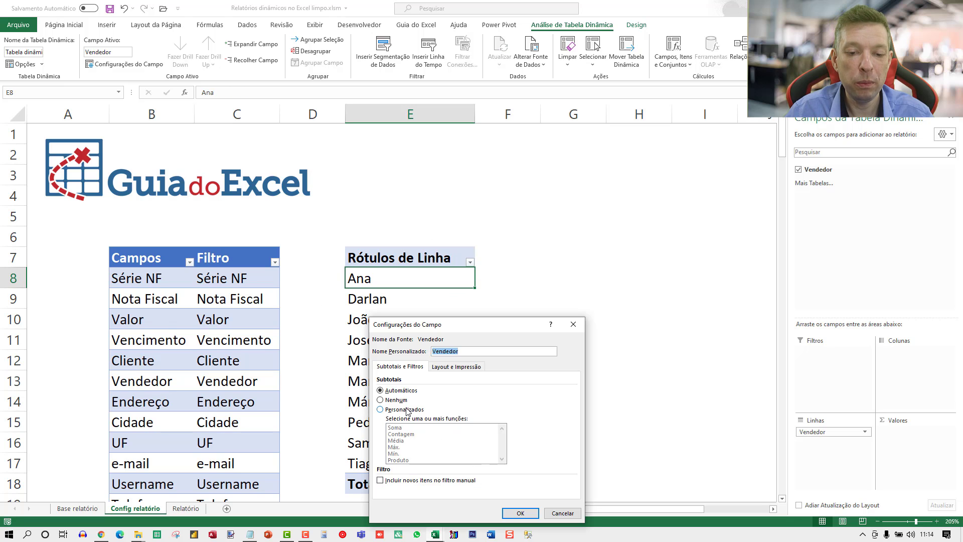
click(394, 400)
click(509, 512)
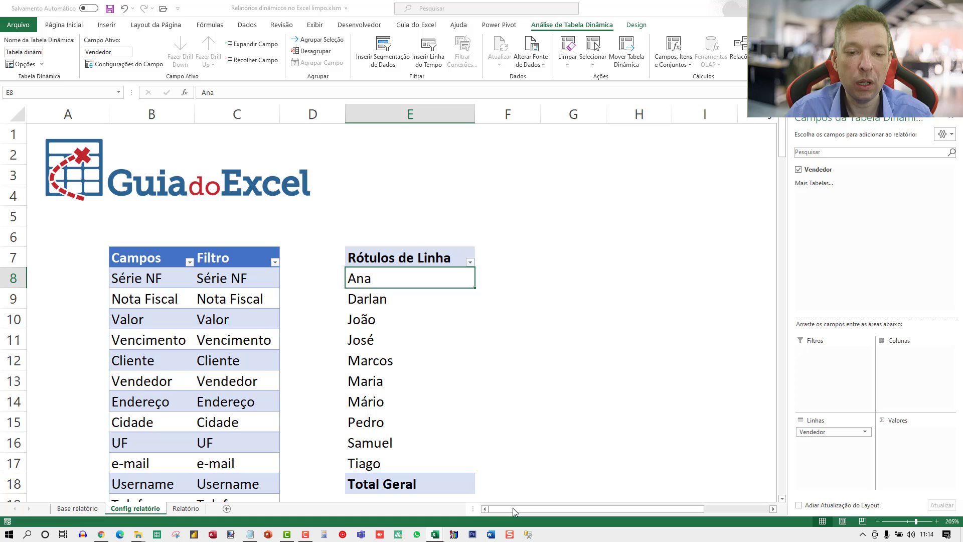
Step: Turn off the grand totals for rows and columns in the PivotTable options
right_click(407, 318)
click(466, 498)
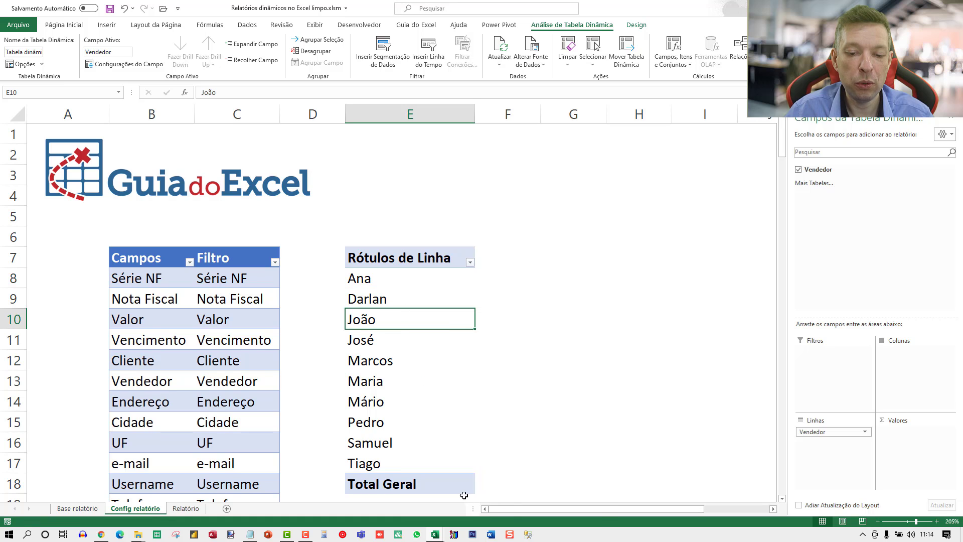
click(407, 330)
click(364, 362)
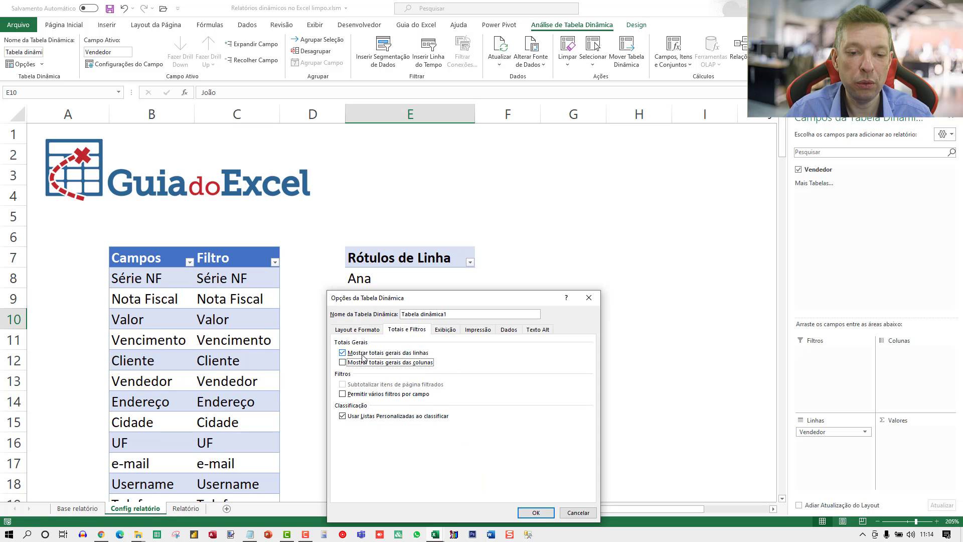
click(367, 353)
click(548, 514)
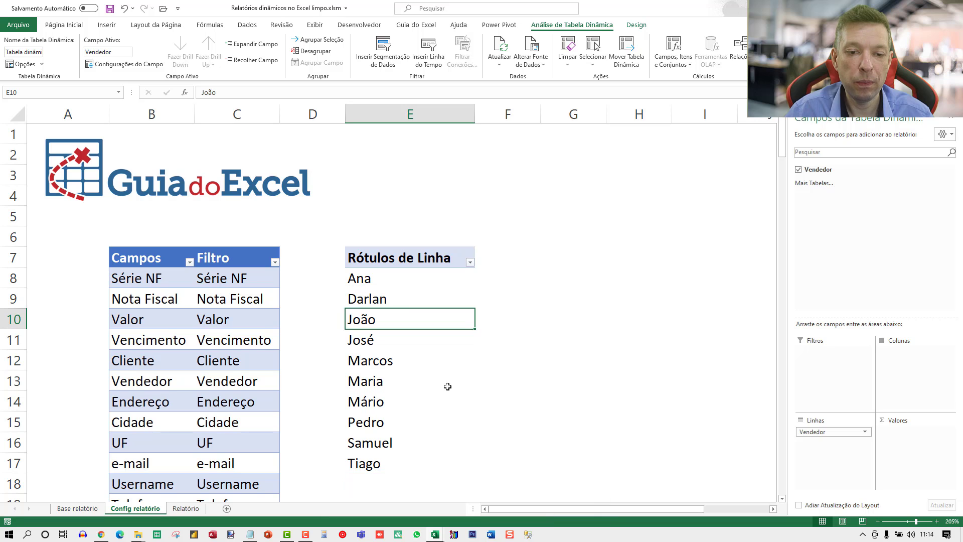
Step: Rename the PivotTable's row label header in E7 to Vendedores
click(420, 285)
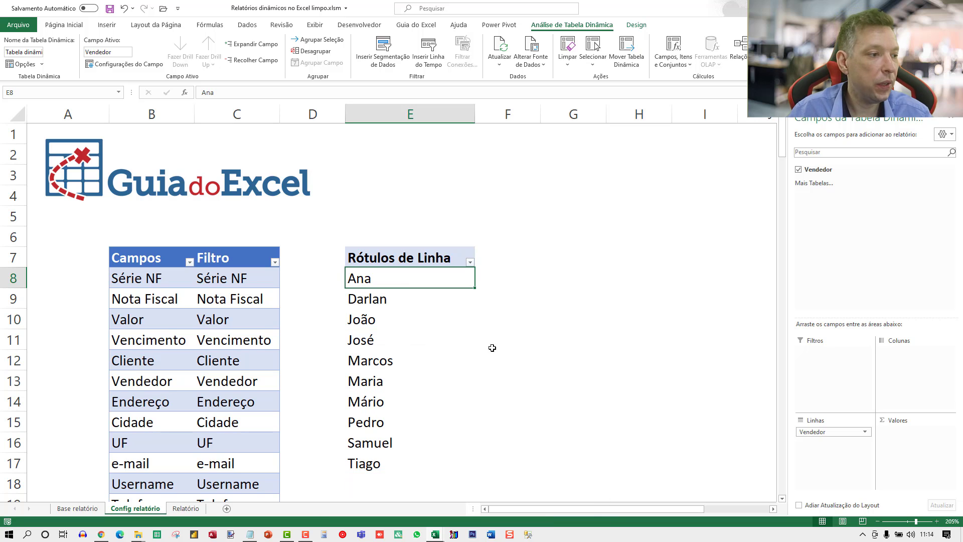
key(Up)
text(Vendec)
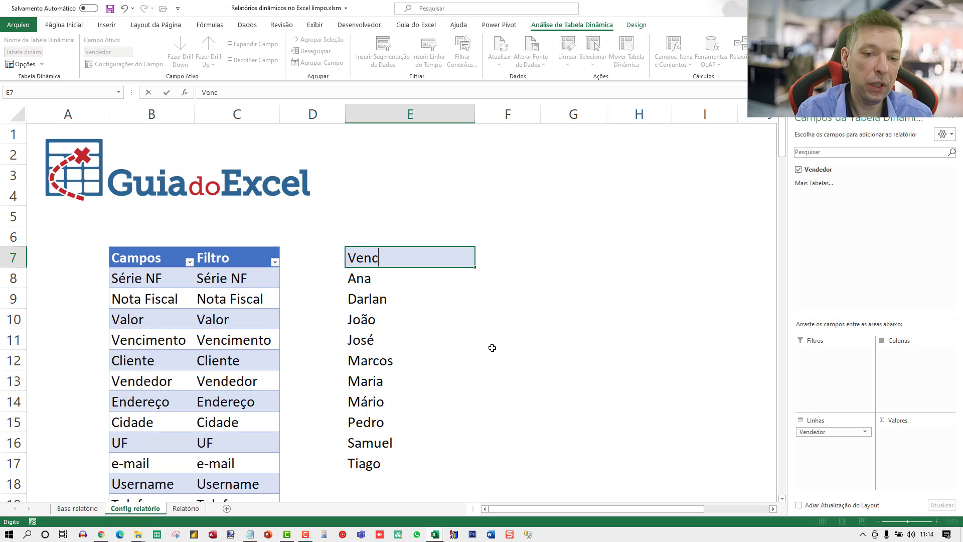
key(BackSpace)
text(dores)
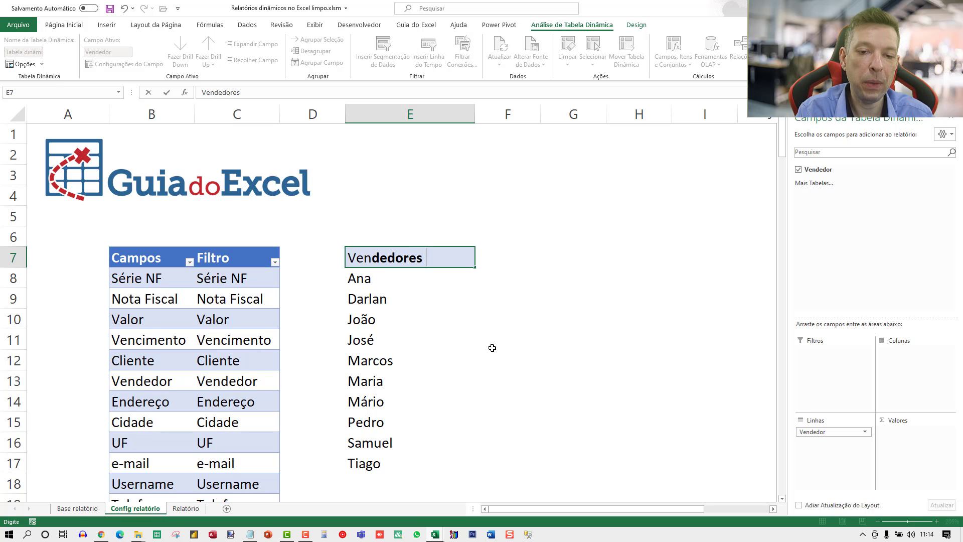
key(Return)
key(Up)
key(Right)
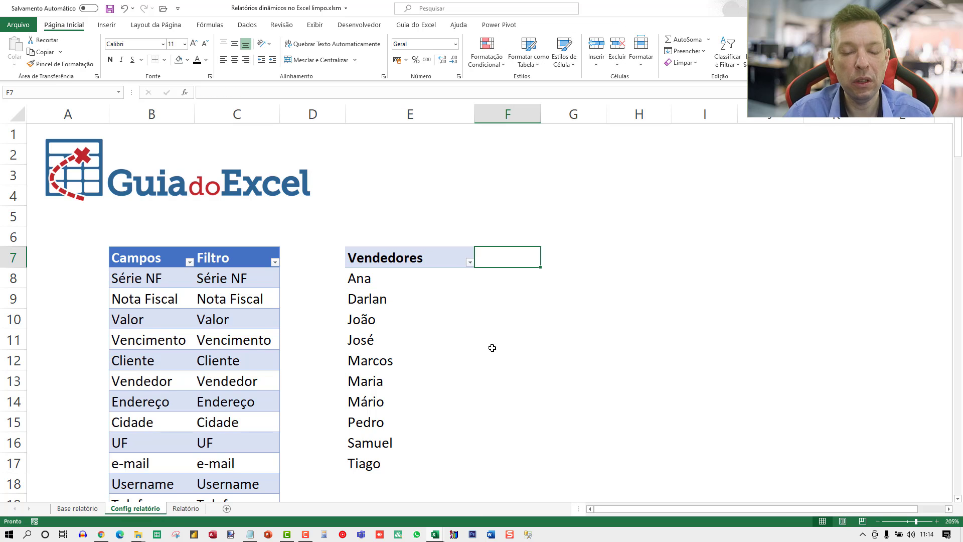
key(Right)
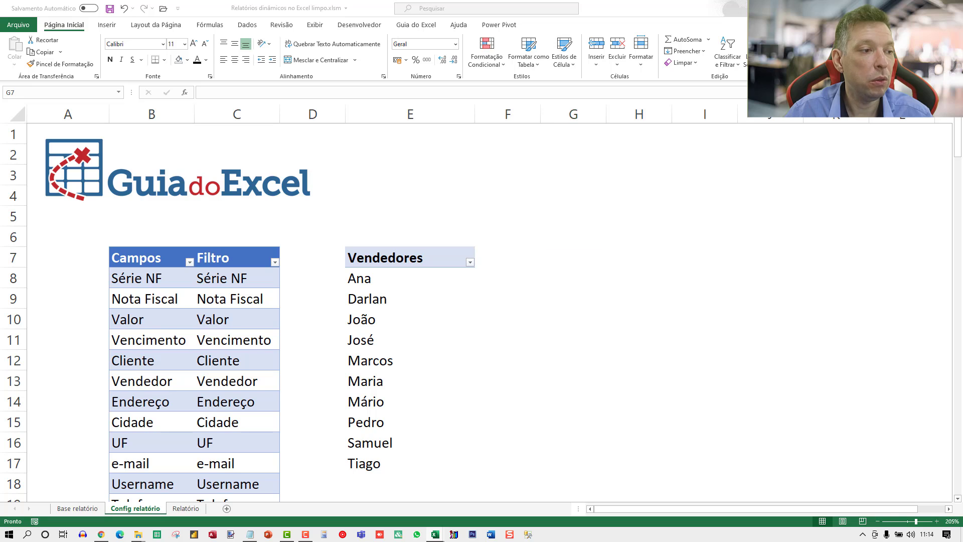
click(532, 271)
click(401, 287)
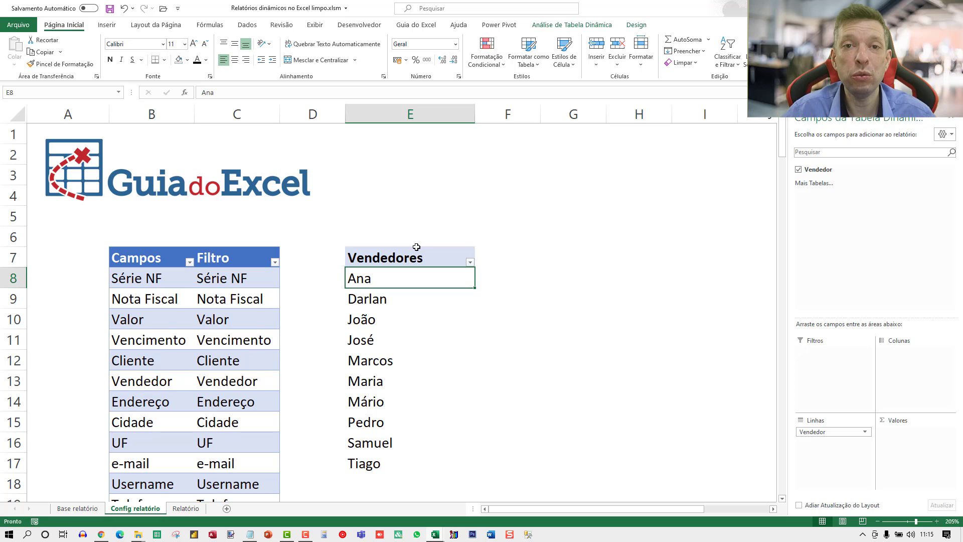
click(543, 257)
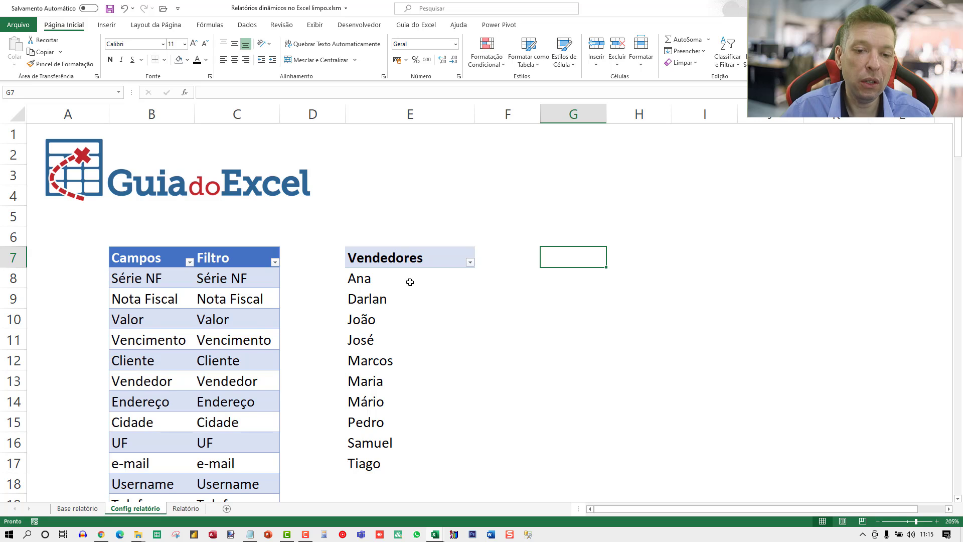
drag(410, 282, 368, 457)
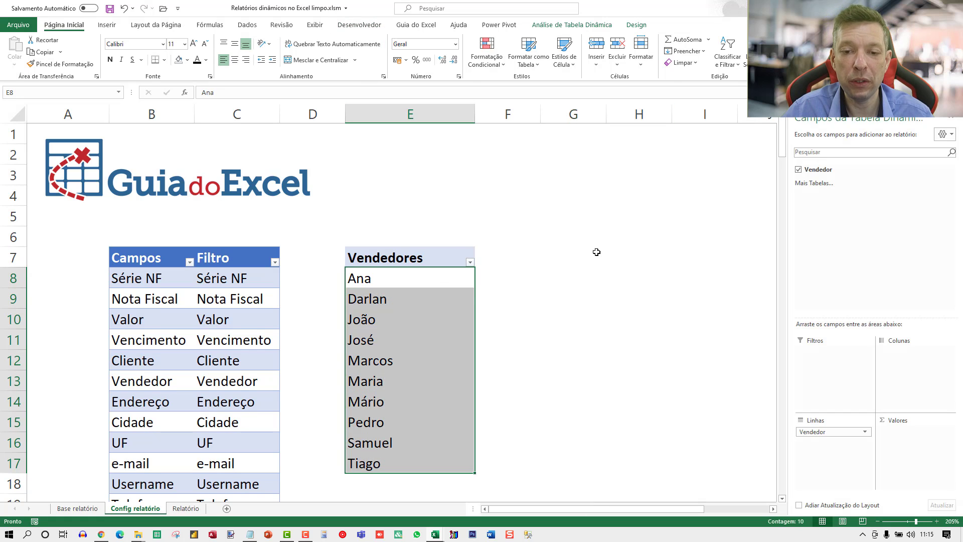
click(573, 255)
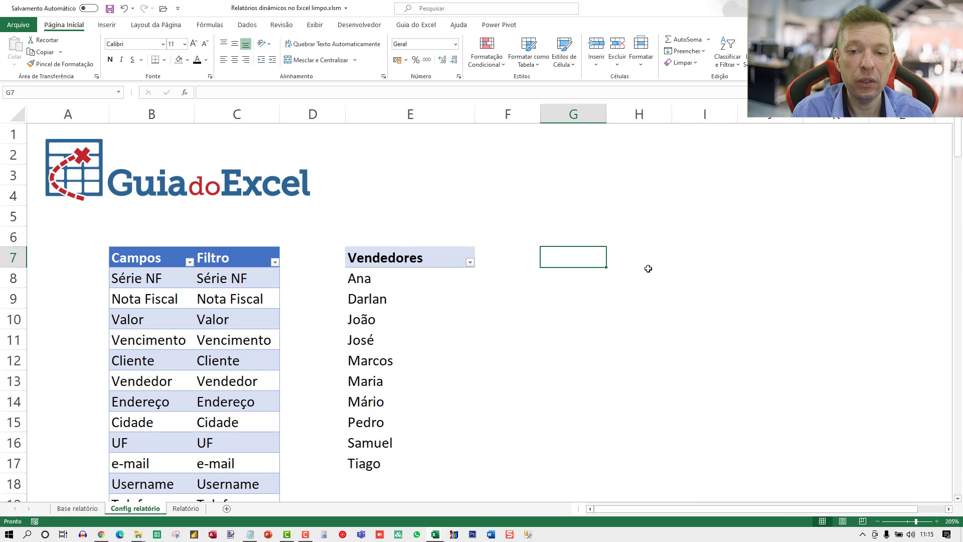
text(=fil)
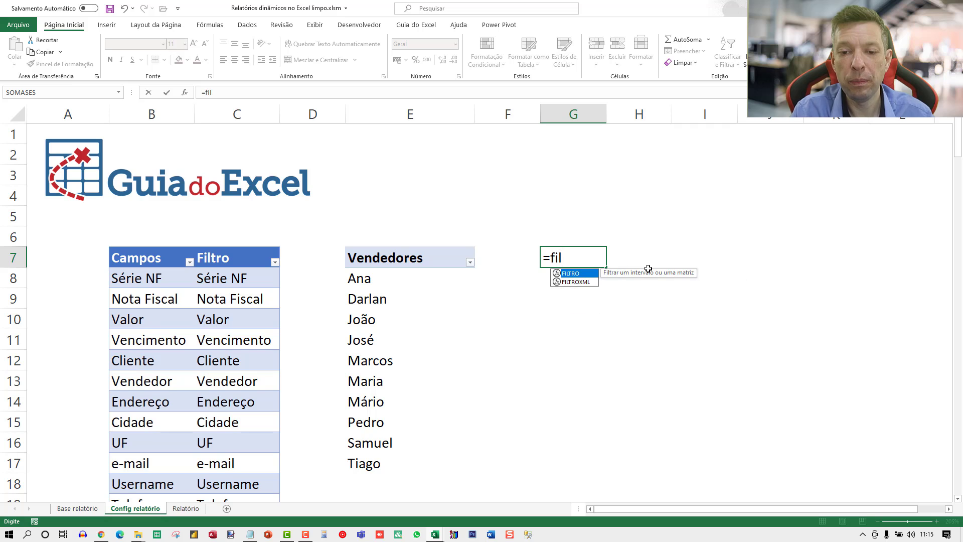
key(Escape)
Step: Begin a FILTRO formula in G7 with the range E8:E93 as its matriz argument
ctrl+scroll(648, 268, up, 4)
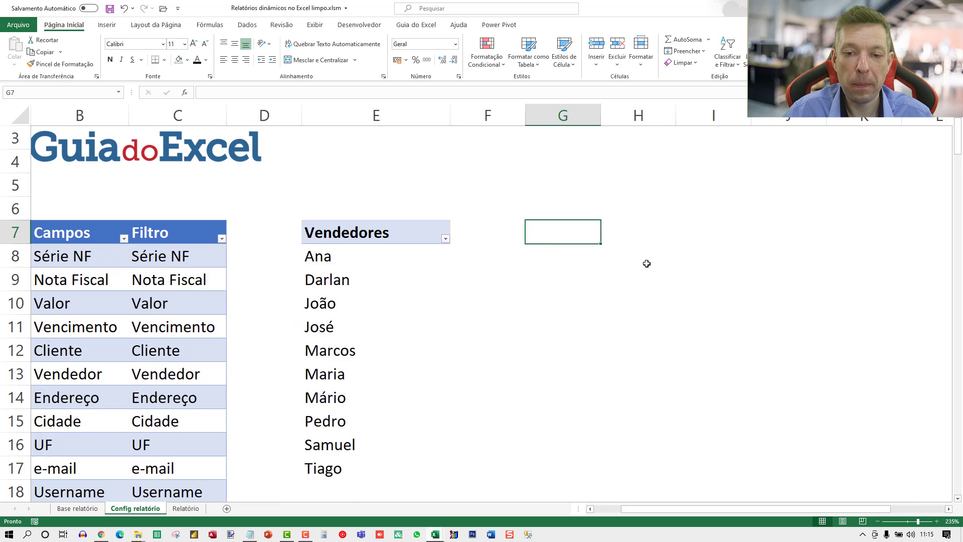
click(949, 508)
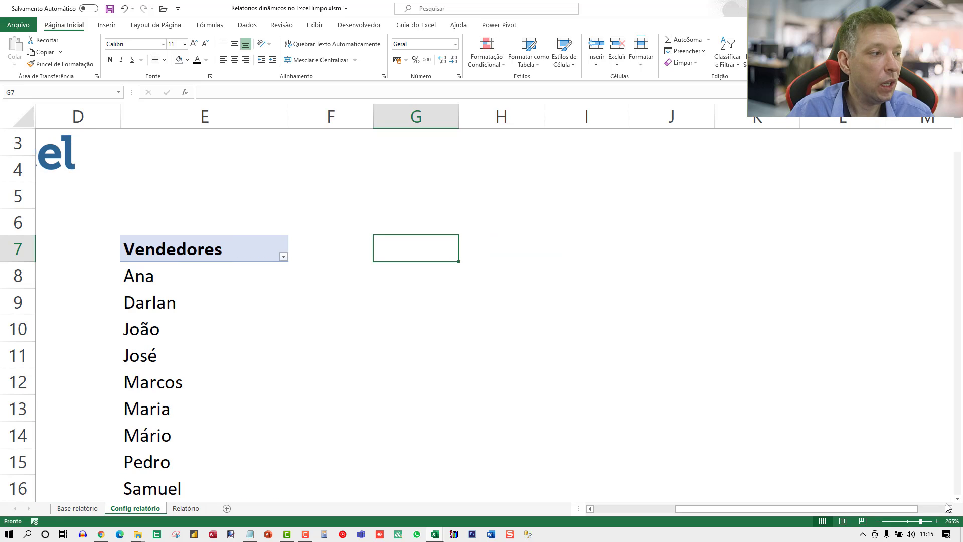
text(=FILTRO()
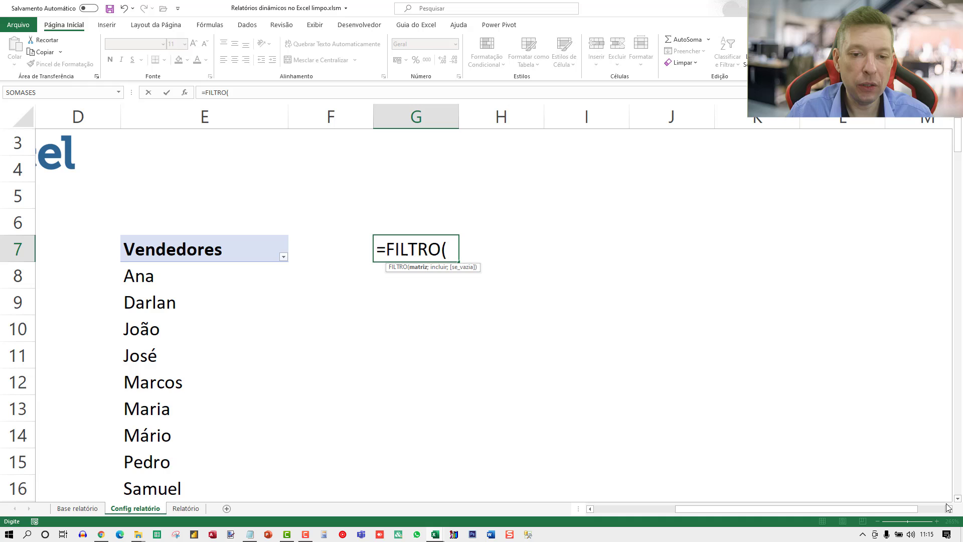
key(Down)
key(Left)
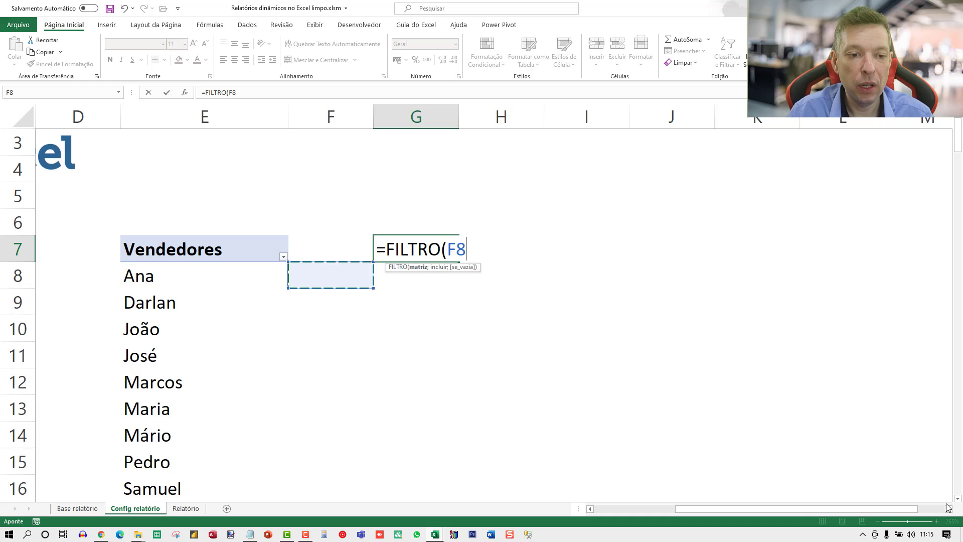
key(Left)
key(Up)
key(Down)
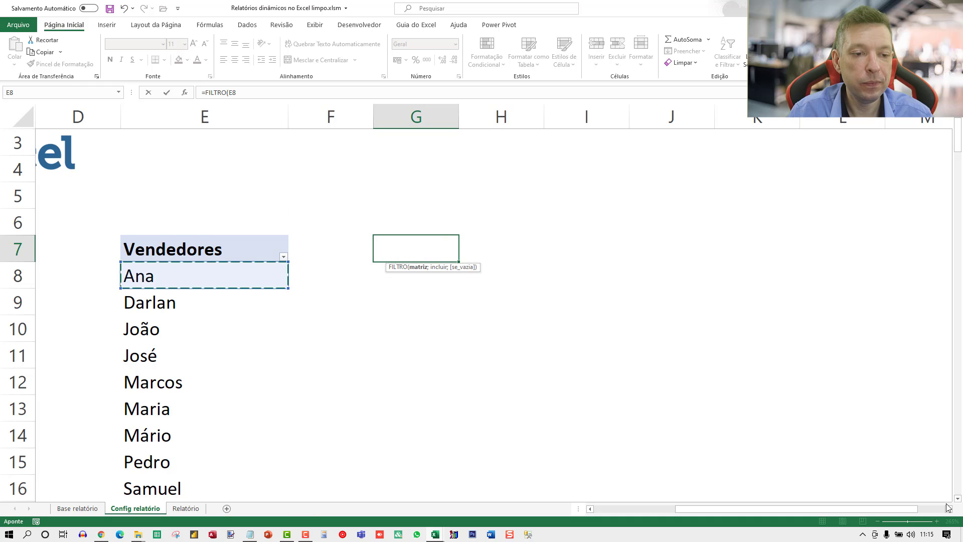
key(shift+Down)
key(shift+Down)
key(shift+Down)
key(shift+Down)
key(shift+Down)
key(shift+Down)
key(shift+Down)
key(shift+Down)
key(shift+Down)
key(shift+Down)
key(shift+Down)
key(shift+Down)
key(shift+Down)
key(shift+Down)
key(shift+Down)
key(shift+Down)
key(shift+Down)
key(shift+Down)
key(shift+Down)
key(shift+Down)
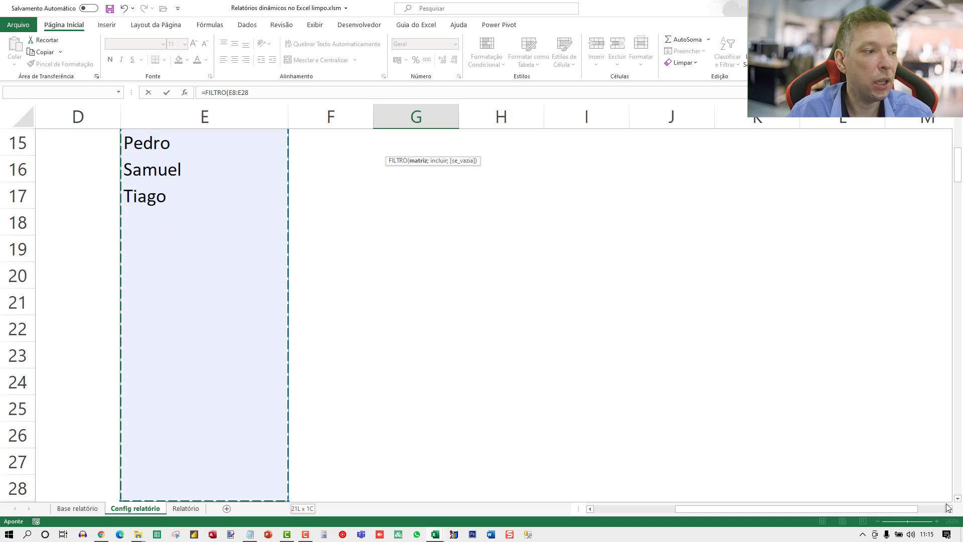
key(shift+Down)
key(shift+Down)
key(shift+Down)
key(shift+Down)
key(shift+Down)
key(shift+Down)
key(shift+Down)
key(shift+Down)
key(shift+Down)
key(shift+Down)
key(shift+Down)
key(shift+Down)
key(shift+Down)
key(shift+Down)
key(shift+Down)
key(shift+Down)
key(shift+Down)
key(shift+Down)
key(shift+Down)
key(shift+Down)
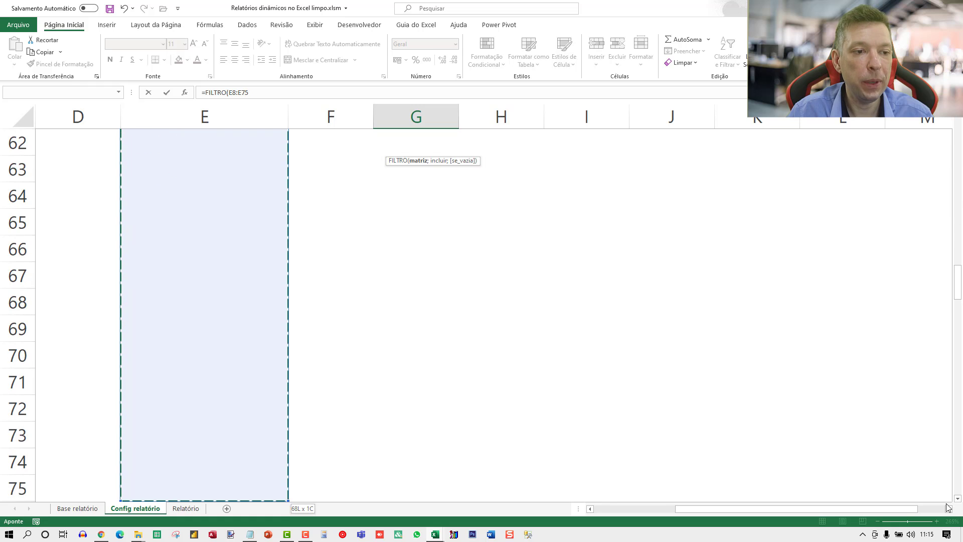
key(shift+Down)
key(shift+Down)
key(shift+Down)
key(shift+Down)
key(shift+Down)
key(shift+Down)
key(shift+Down)
key(shift+Down)
key(shift+Down)
key(shift+Down)
key(shift+Down)
key(shift+Down)
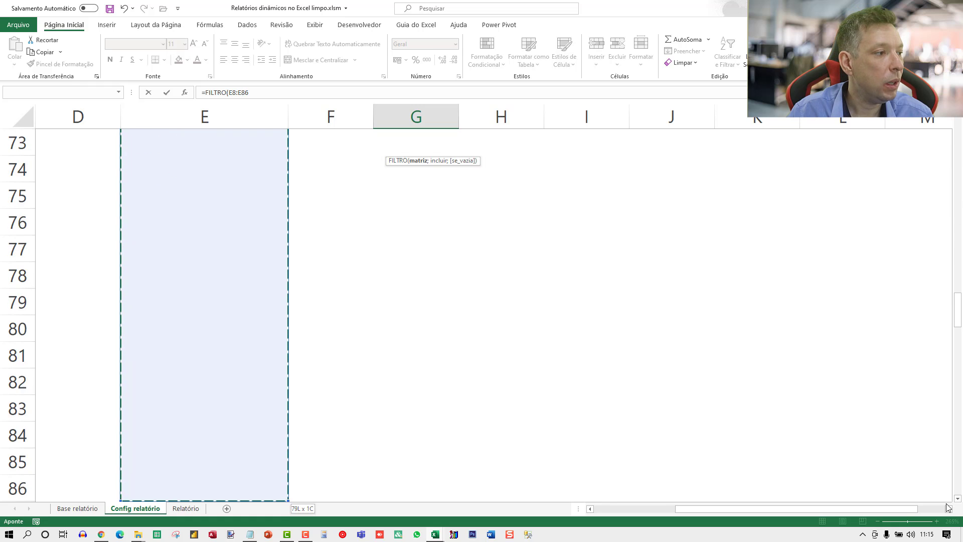
key(shift+Down)
key(shift+Down)
key(shift+Down)
key(shift+Down)
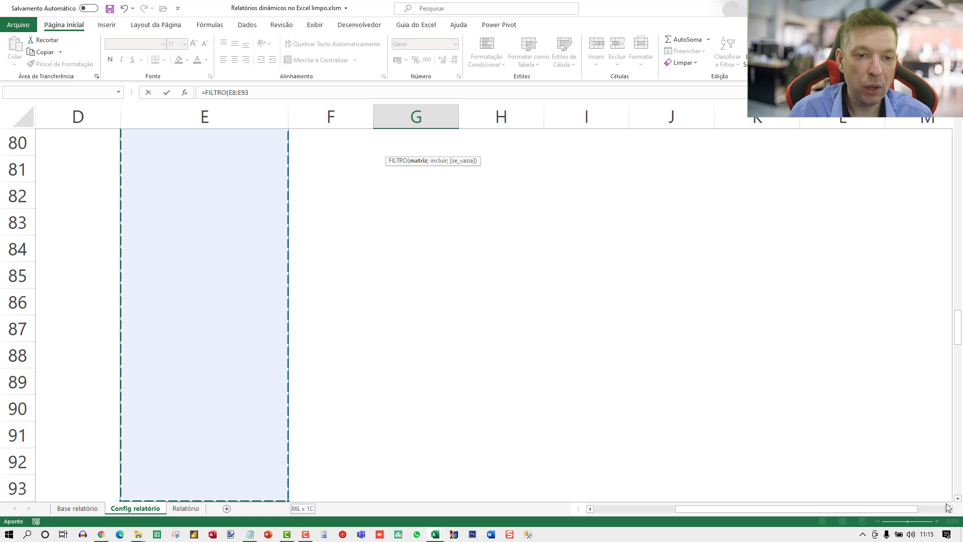
text(;)
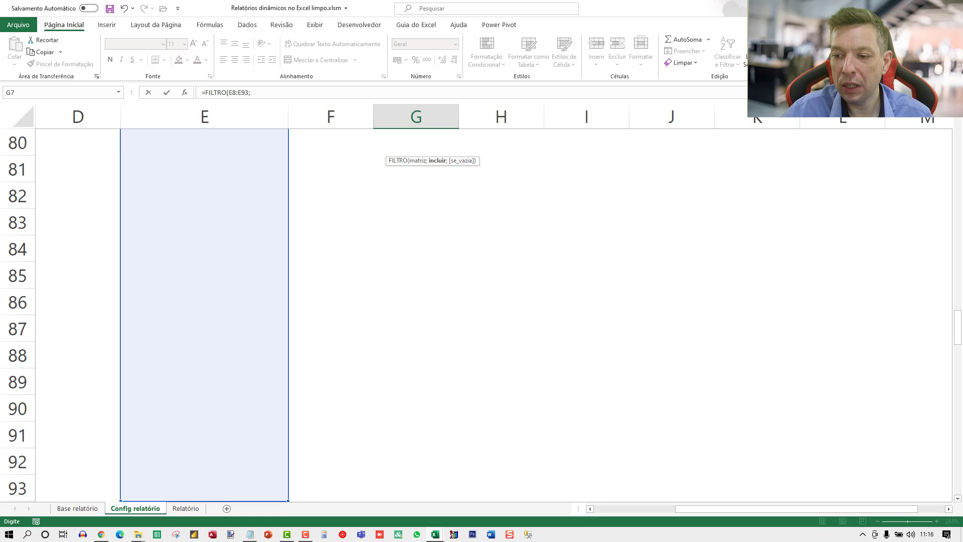
Step: Complete the G7 FILTRO formula with the inclusion condition (E8:E93<>"") on a separate line and enter it
drag(958, 329, 940, 135)
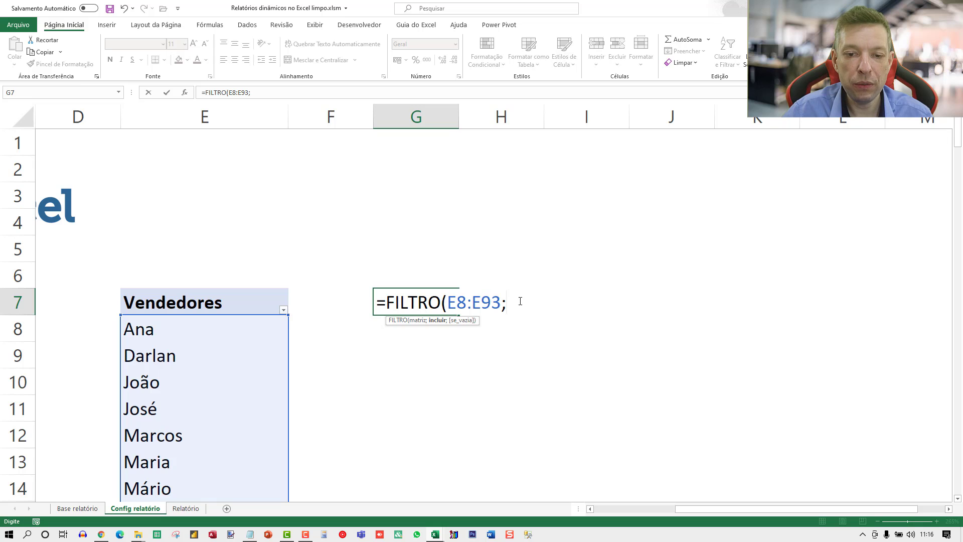
key(alt+Return)
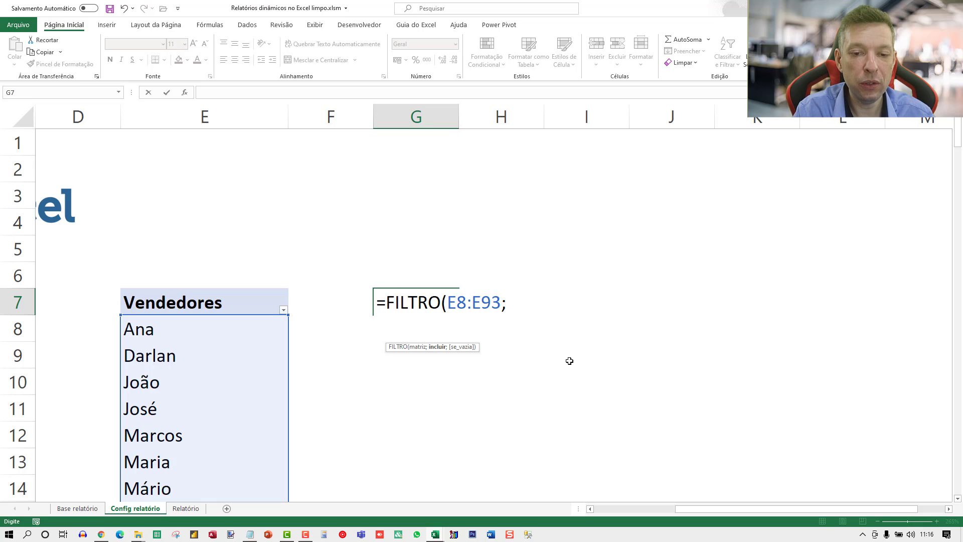
text(()
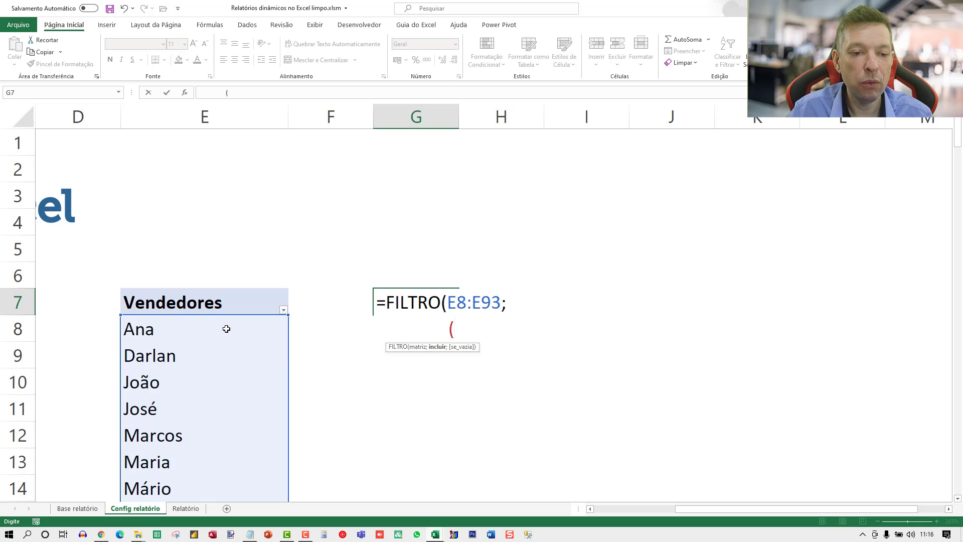
drag(448, 302, 501, 302)
key(ctrl+c)
click(502, 343)
key(ctrl+v)
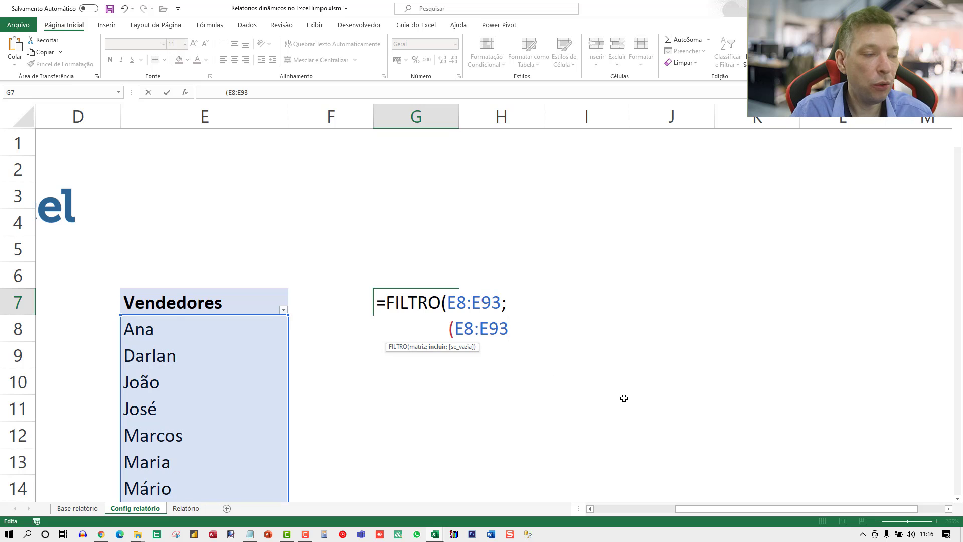
text(<>"")
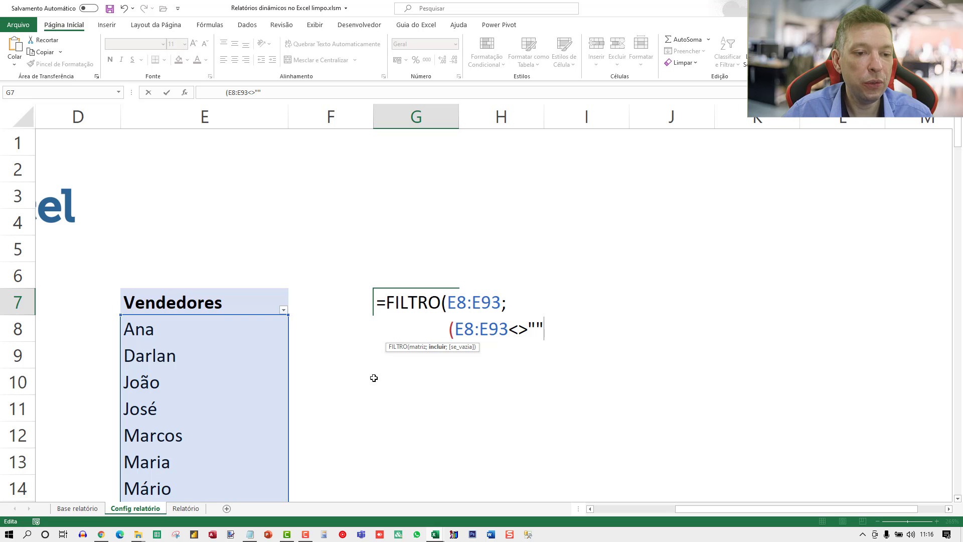
scroll(318, 360, down, 5)
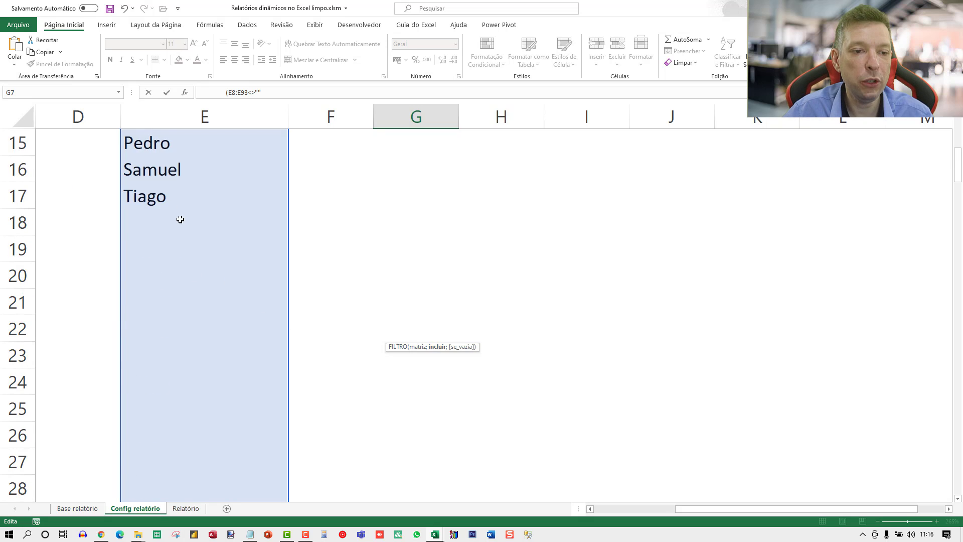
scroll(250, 231, up, 5)
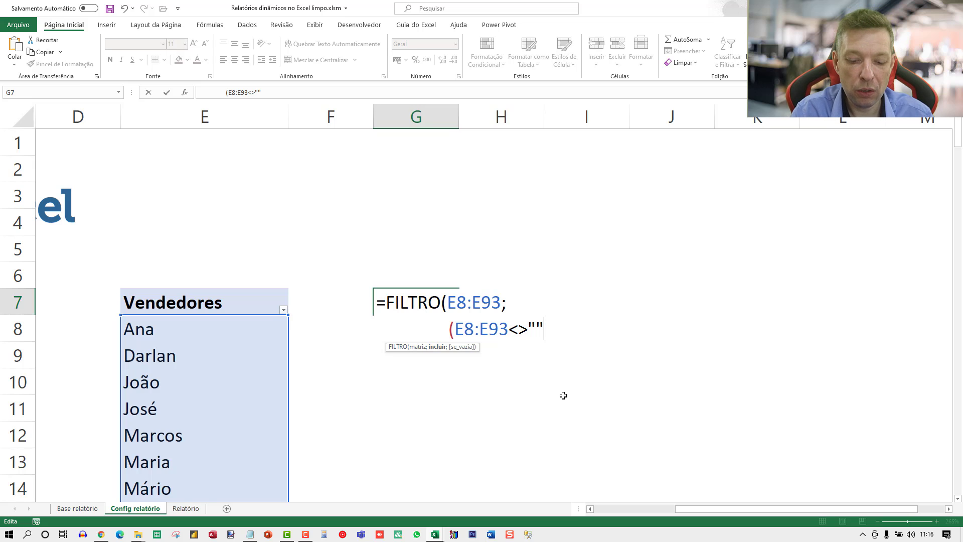
text())
key(alt+Return)
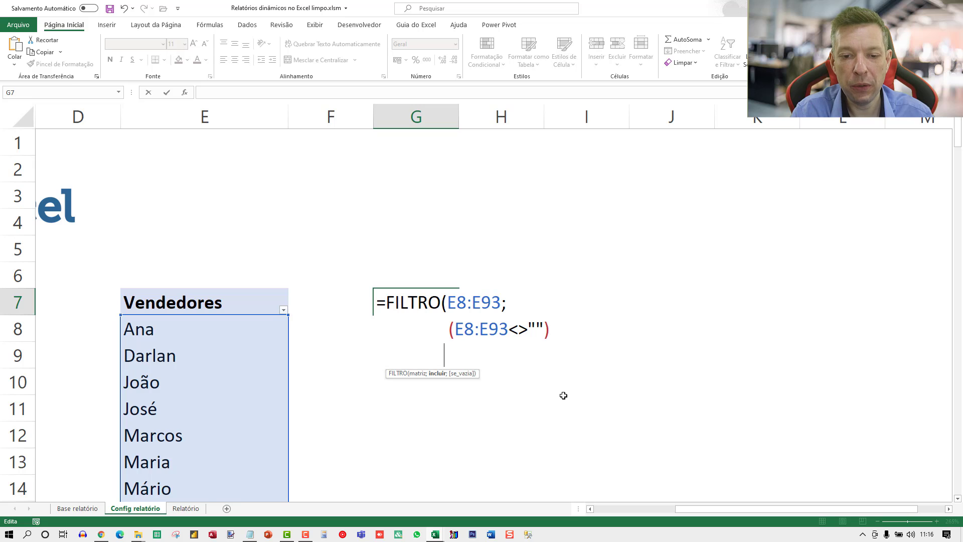
text())
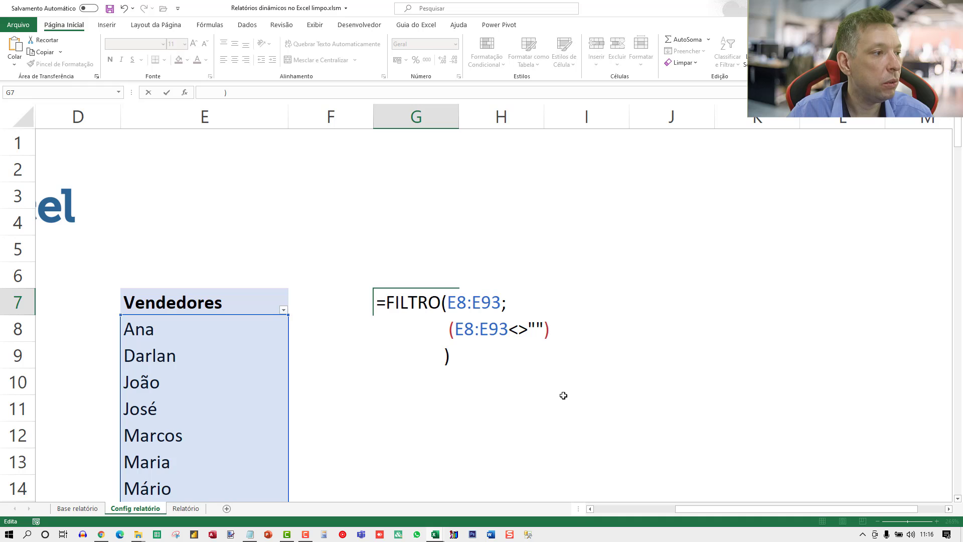
key(Return)
key(Up)
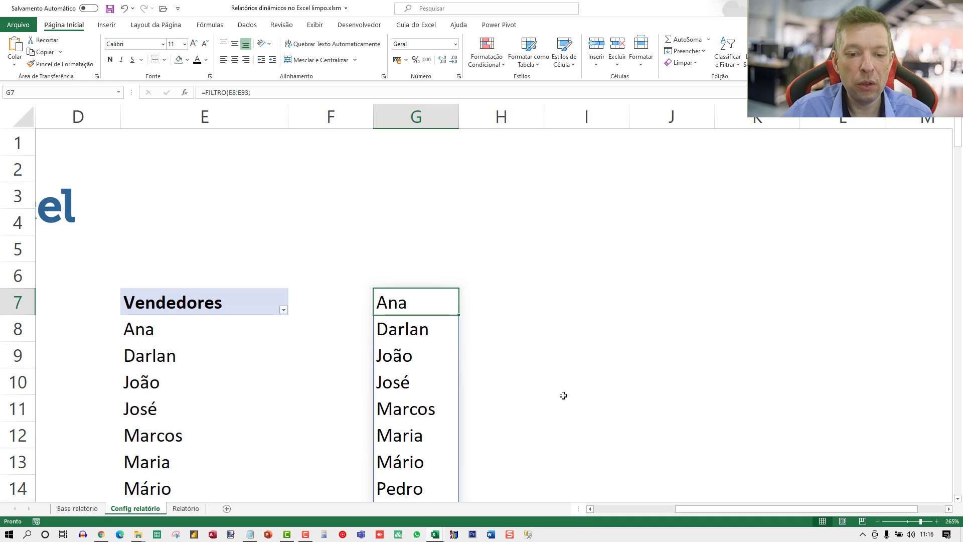
Step: Compare the seller list spilled from G7 with the PivotTable's sellers in column E
scroll(617, 433, down, 2)
scroll(477, 331, up, 2)
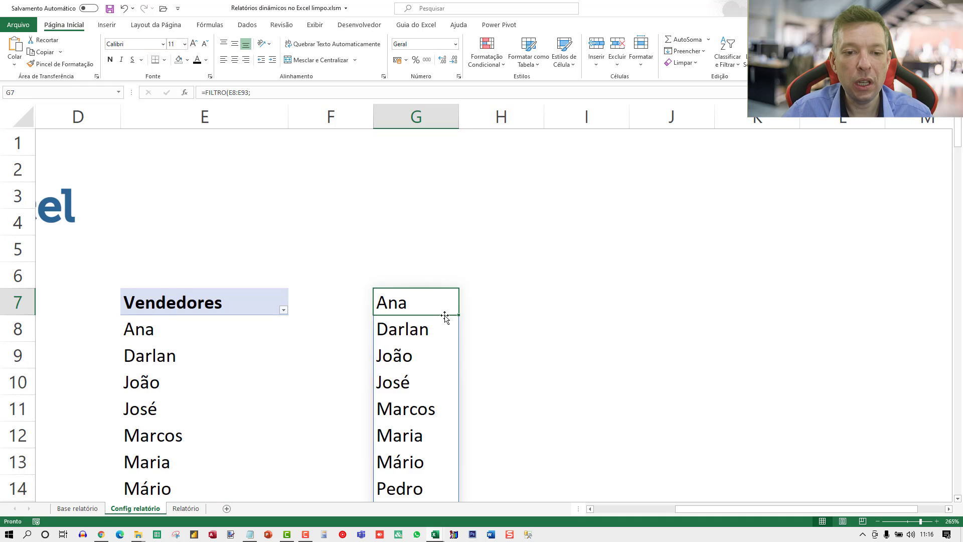
scroll(445, 316, down, 2)
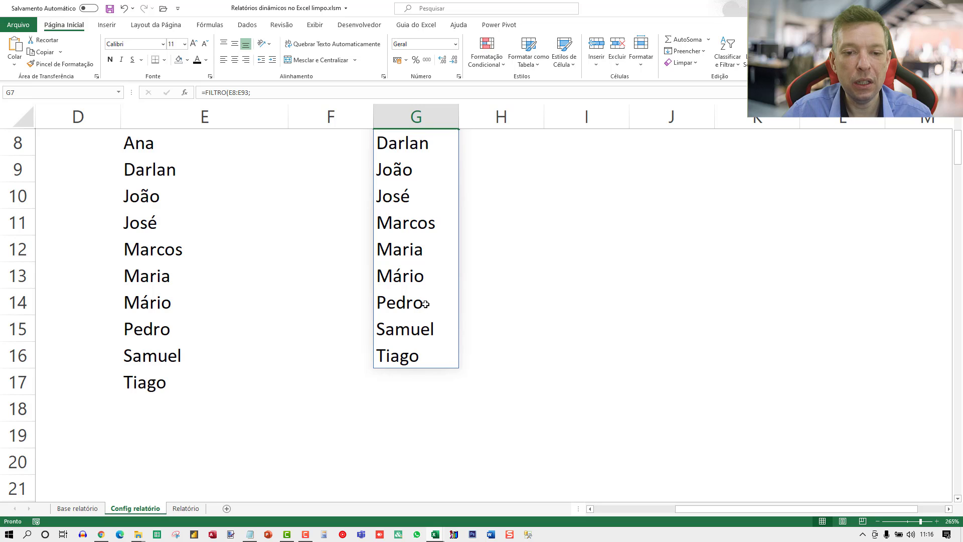
scroll(422, 306, up, 3)
scroll(429, 296, down, 3)
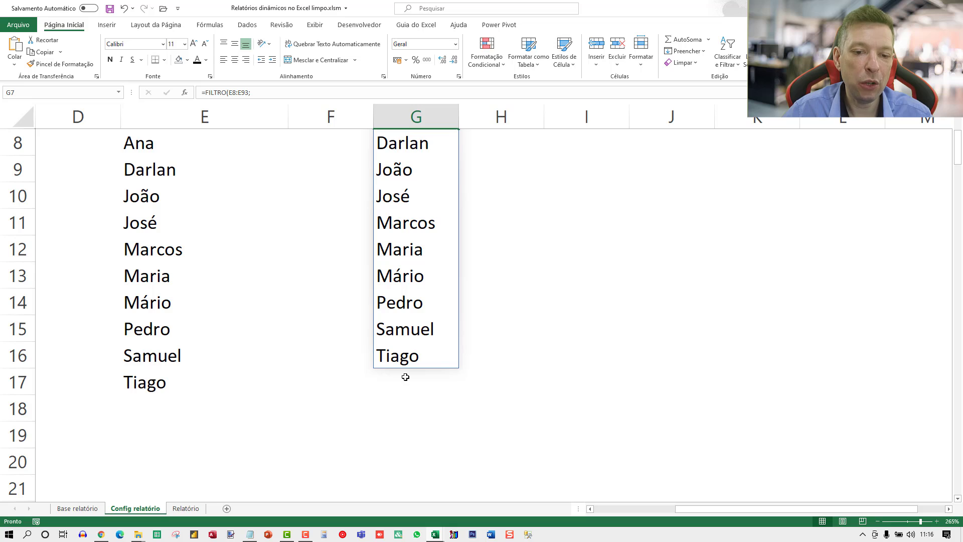
scroll(460, 369, up, 3)
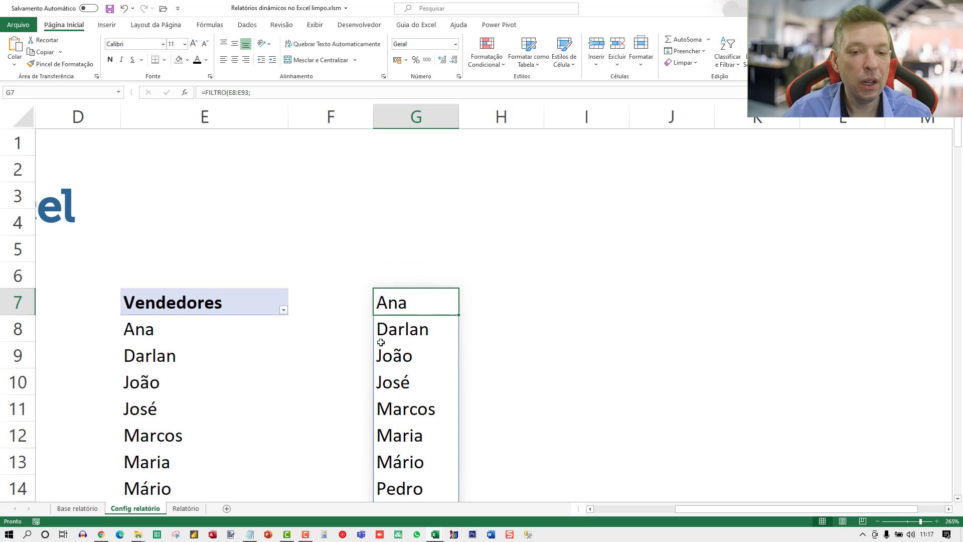
scroll(434, 316, down, 3)
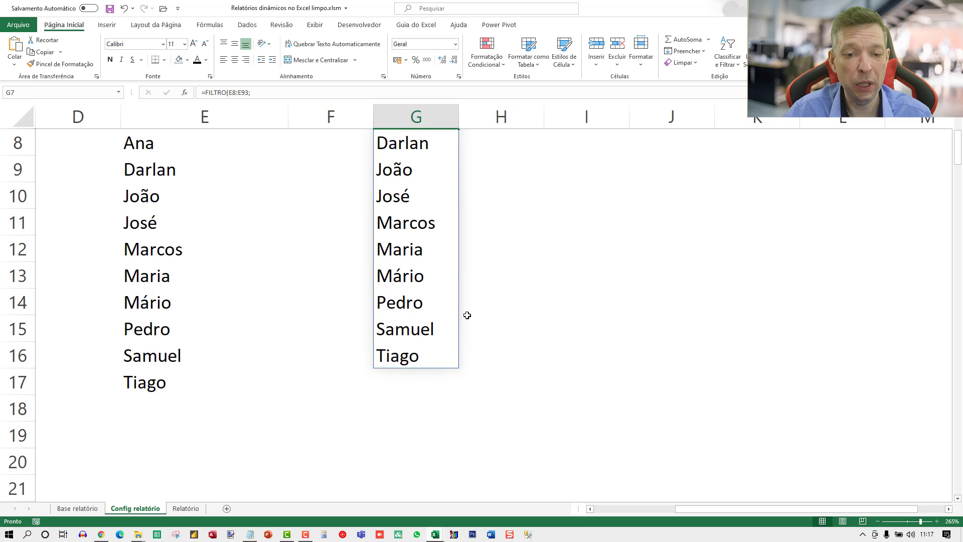
Step: Review the FILTRO formula in G7 and its spilled list alongside the Campos table and the Vendedores PivotTable
scroll(470, 291, up, 3)
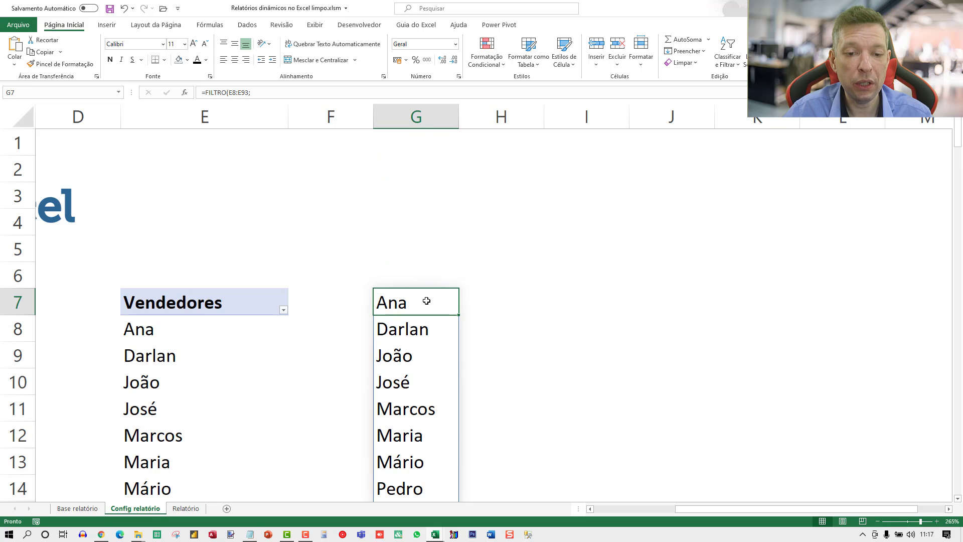
scroll(422, 322, down, 3)
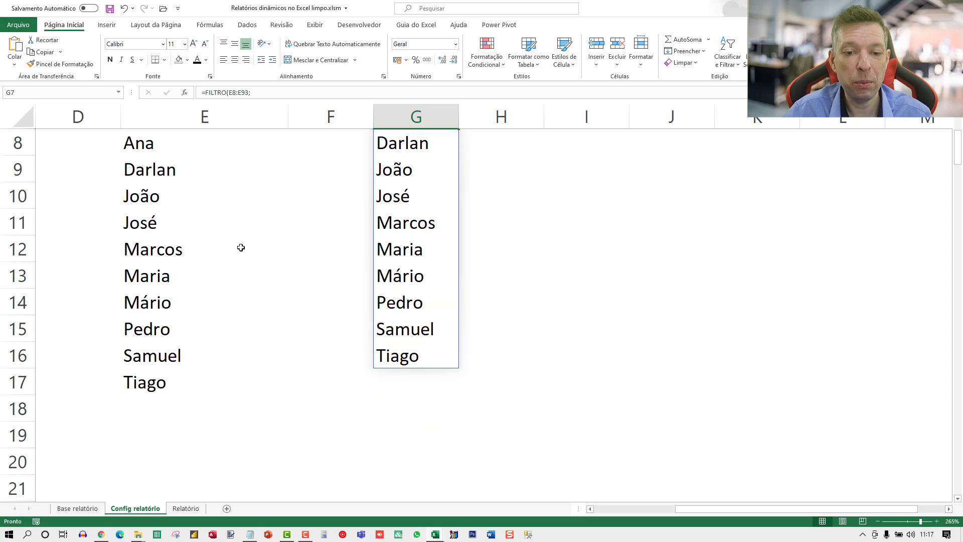
scroll(311, 271, up, 3)
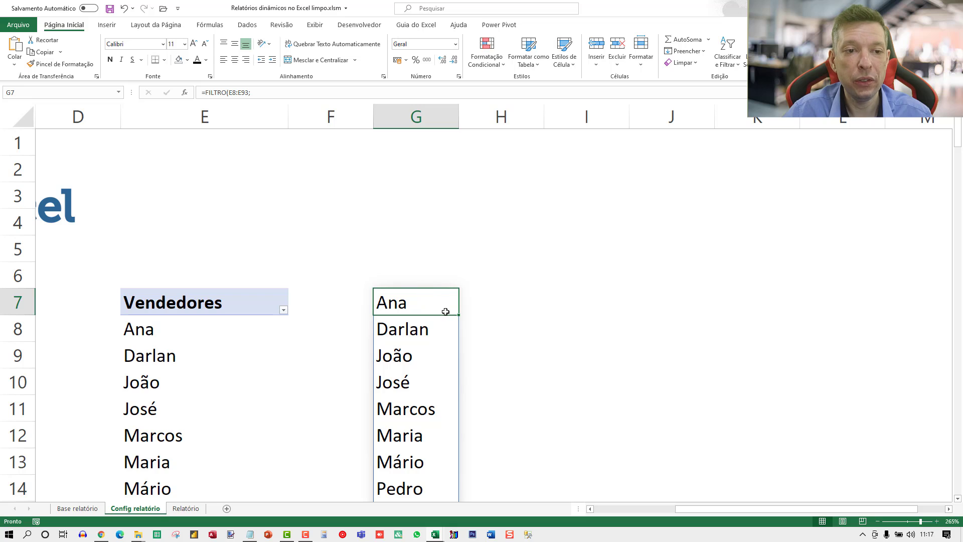
key(F2)
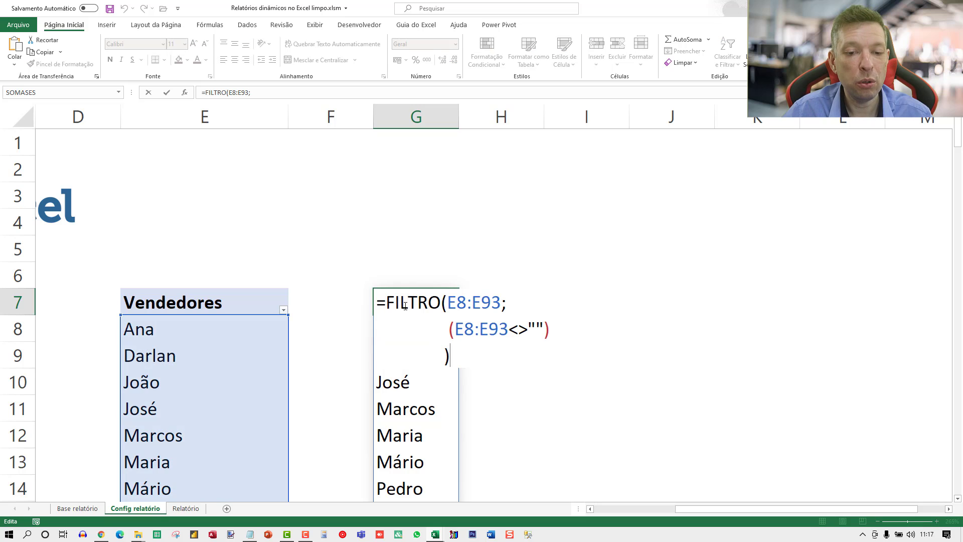
key(Escape)
scroll(476, 301, down, 3)
scroll(467, 261, up, 3)
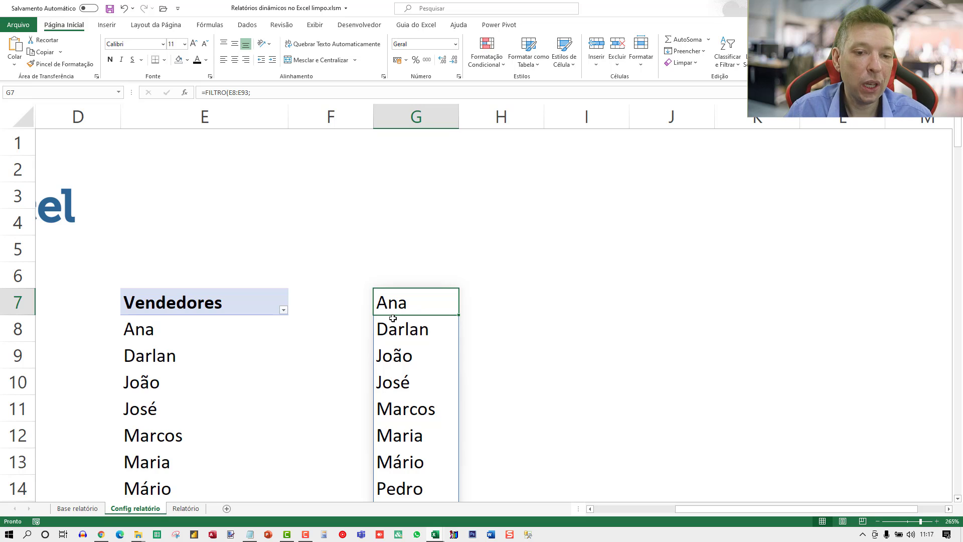
key(Right)
key(Right)
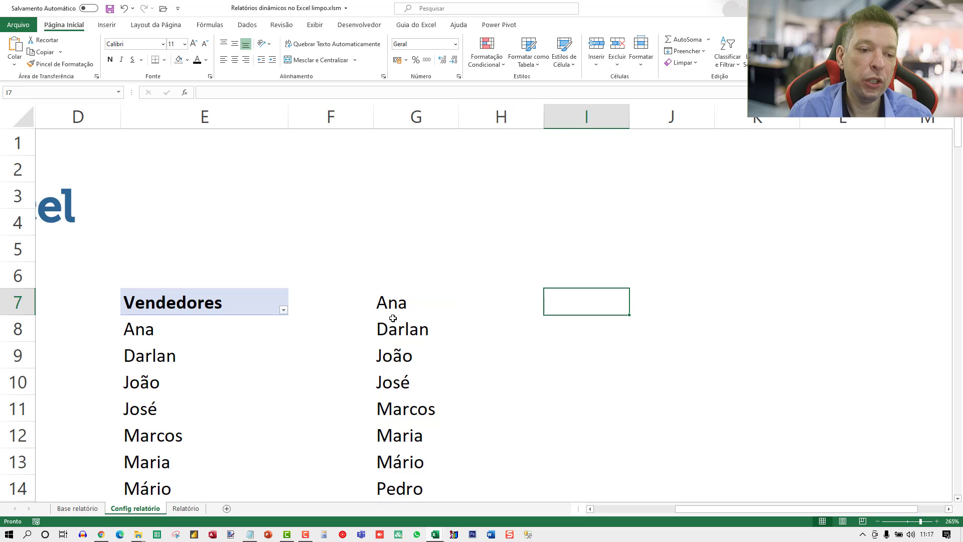
key(Home)
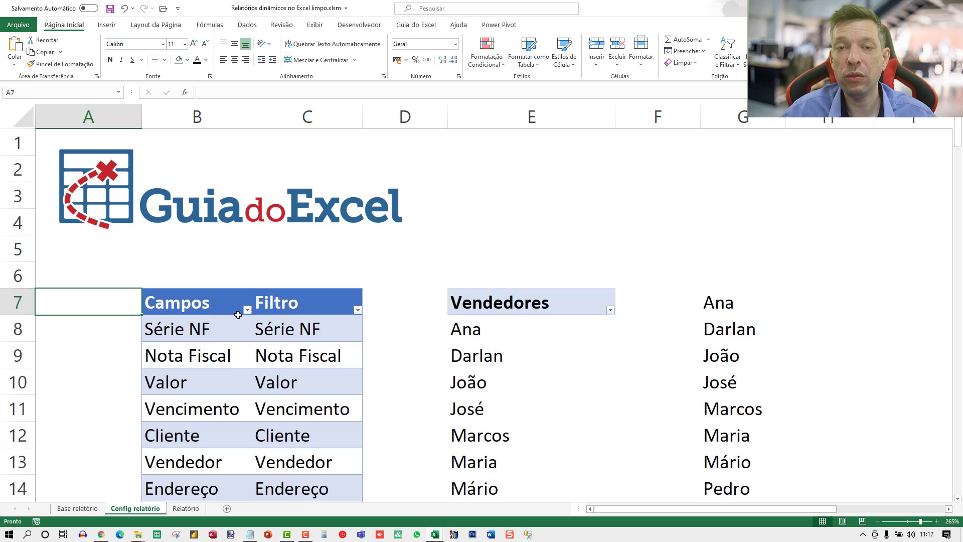
click(518, 329)
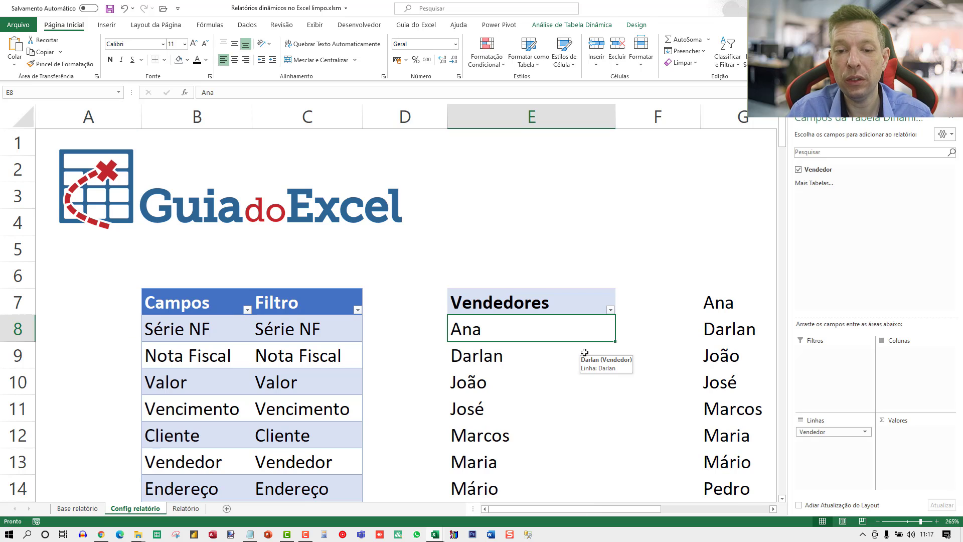
Step: Start a new PivotTable located at cell I7 of the Config relatório sheet
key(Right)
key(Right)
key(Right)
key(Right)
key(Right)
key(Right)
key(Left)
key(Left)
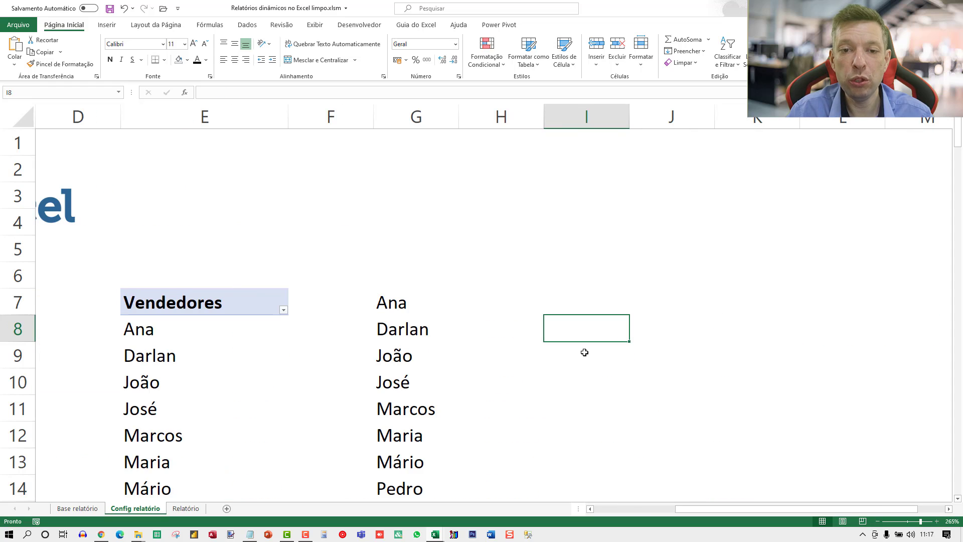
key(Left)
key(Up)
key(Right)
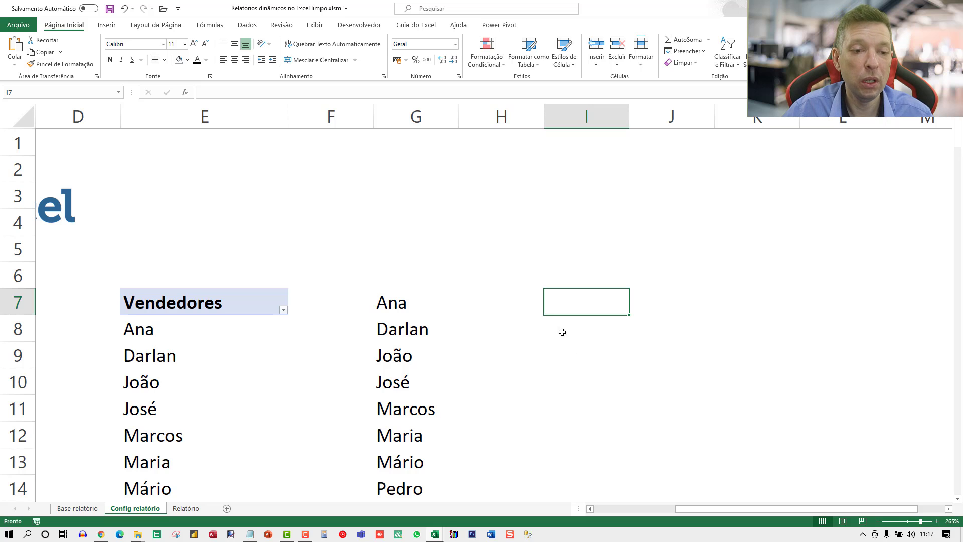
click(107, 25)
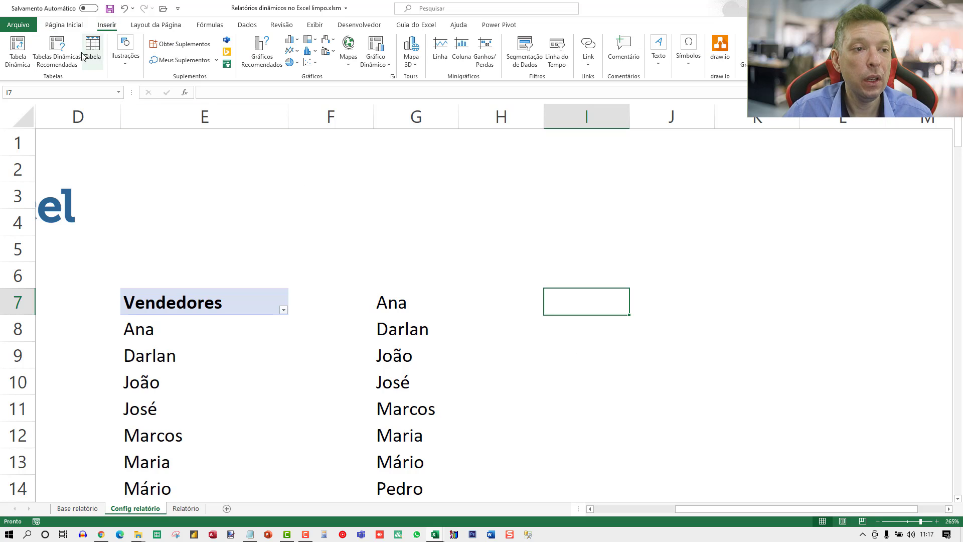
click(18, 50)
Step: Set the Vencimento column of the Base relatório sheet as the source range and create the PivotTable
click(76, 508)
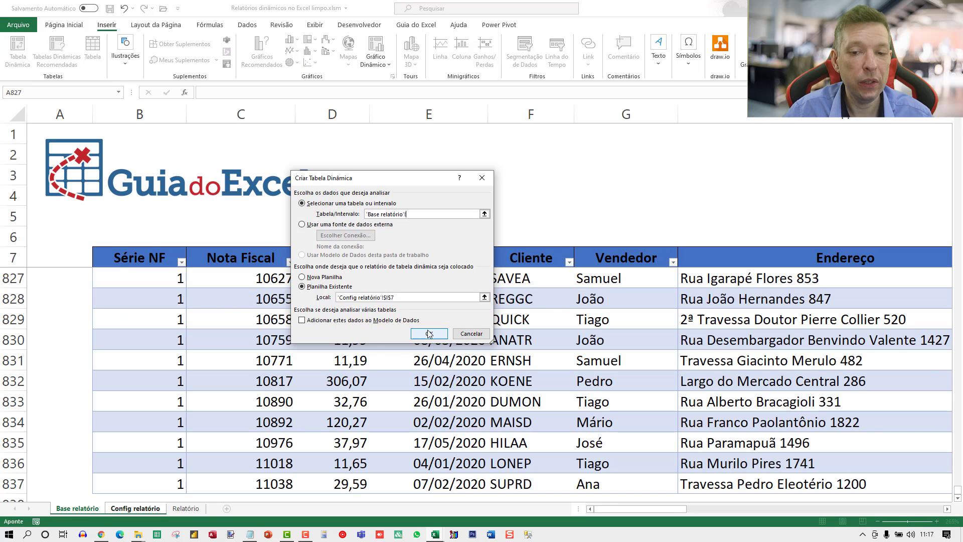
click(540, 299)
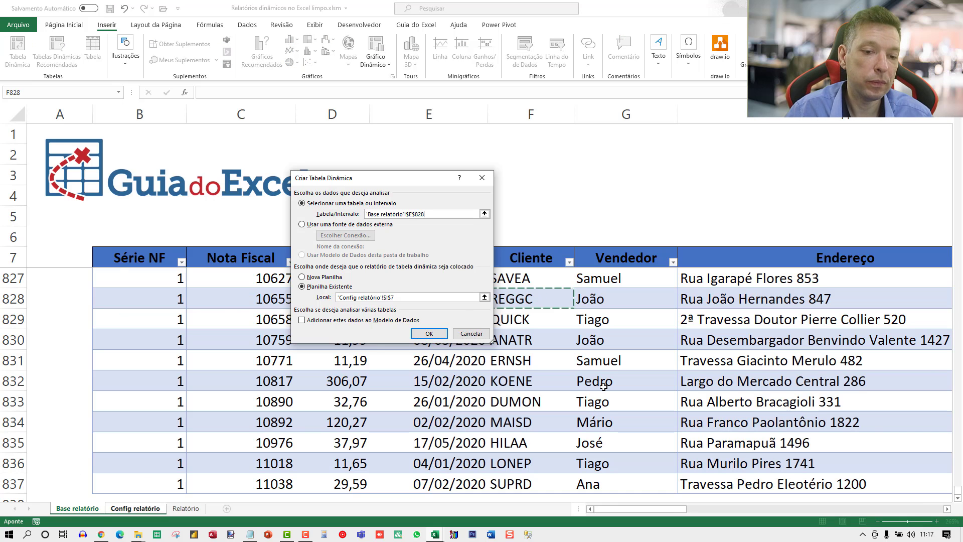
key(Left)
key(Left)
key(Left)
key(Right)
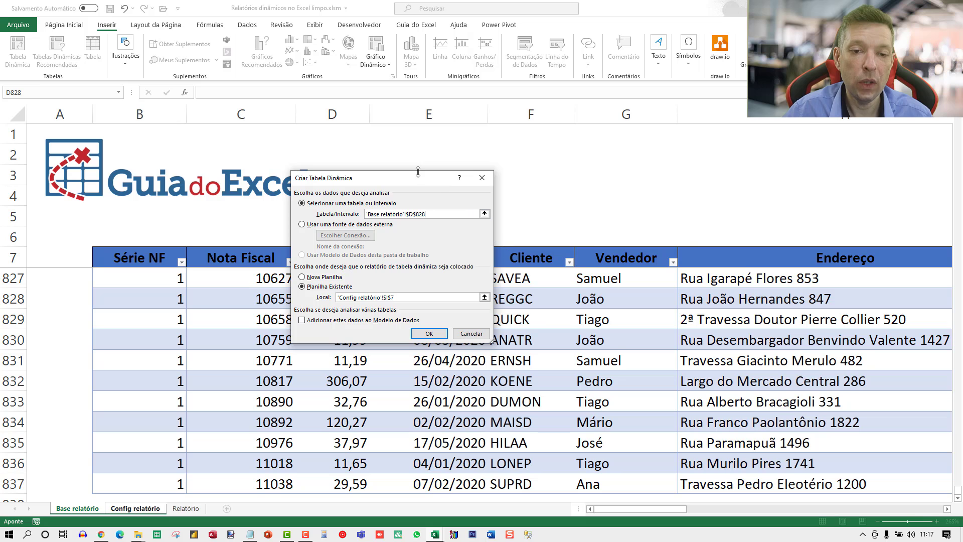
drag(397, 177, 715, 175)
key(Up)
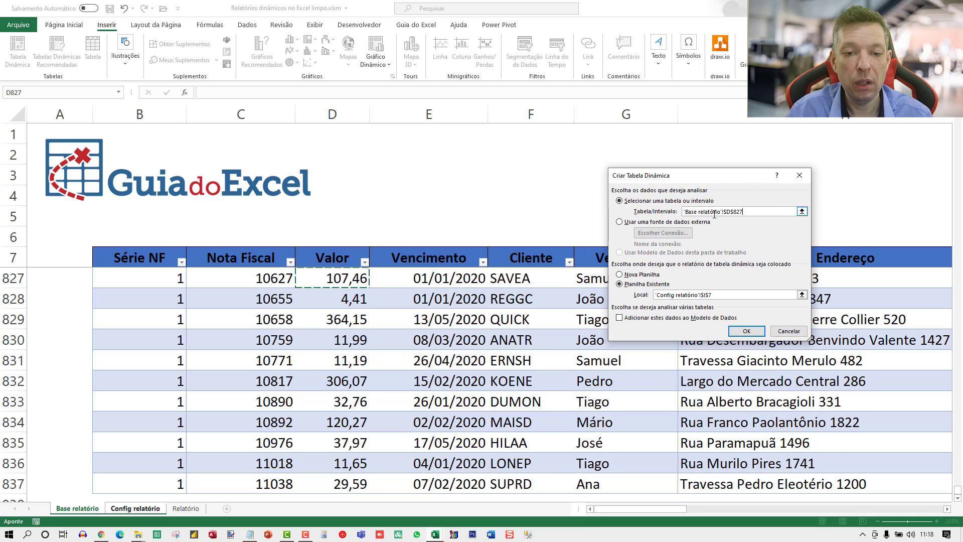
key(Up)
key(Right)
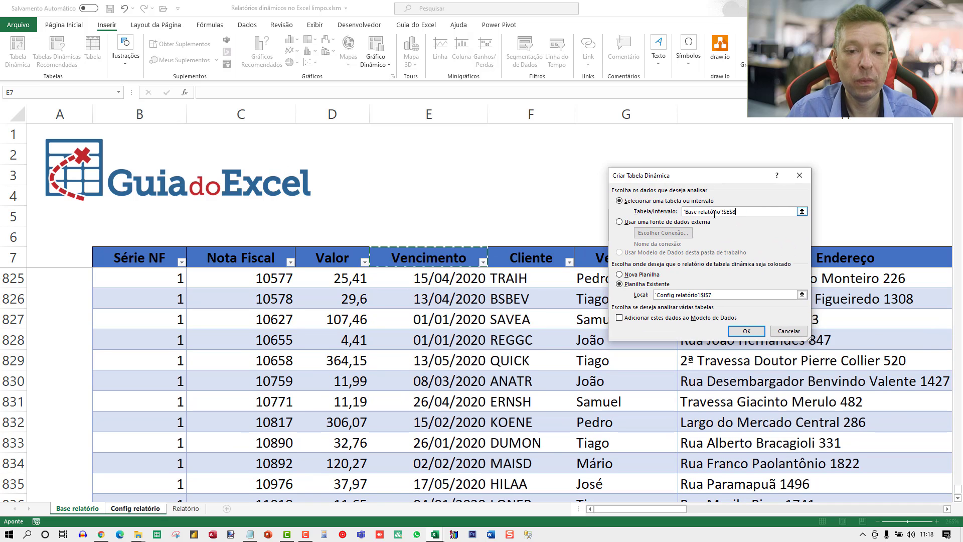
key(ctrl+Up)
key(ctrl+shift+Down)
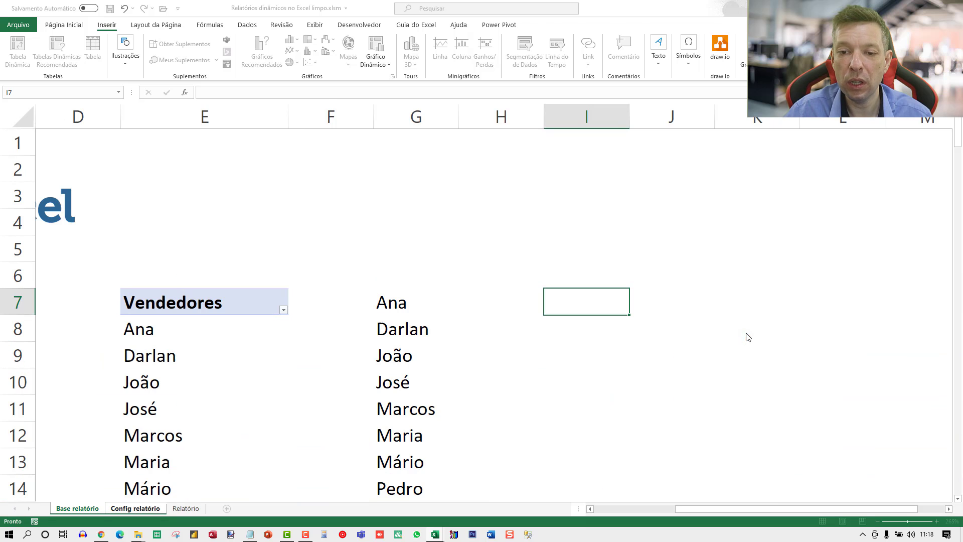
click(747, 333)
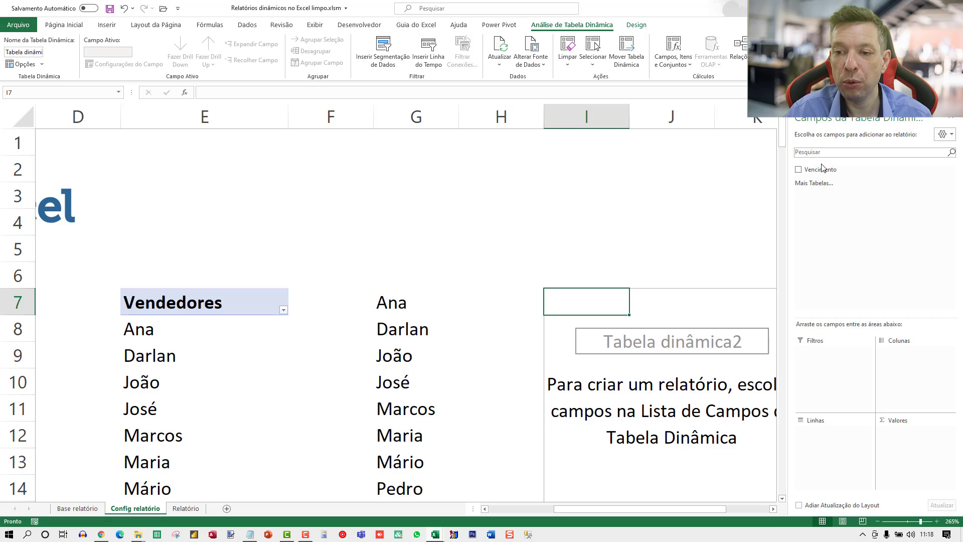
Step: Add the Vencimento field to the row area of the new PivotTable
drag(821, 171, 825, 452)
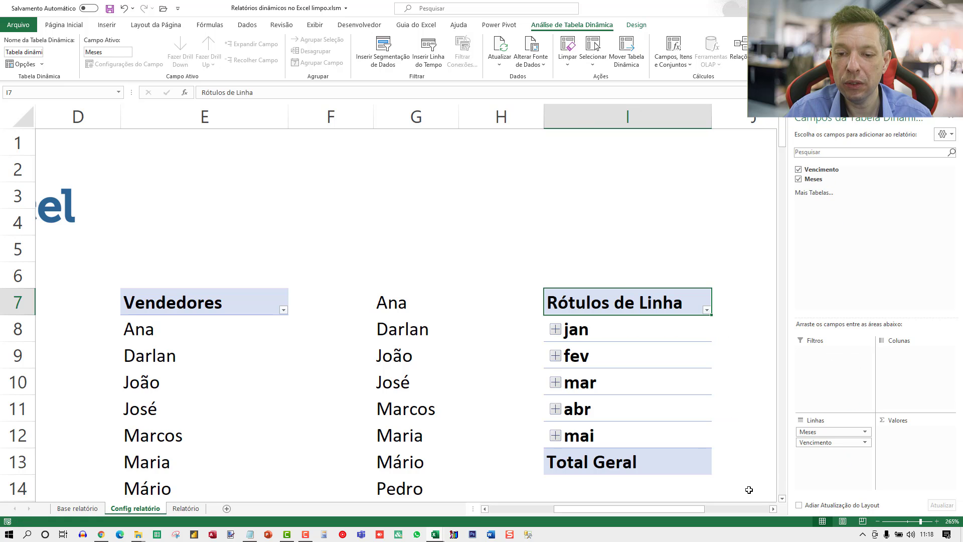
click(773, 509)
click(774, 509)
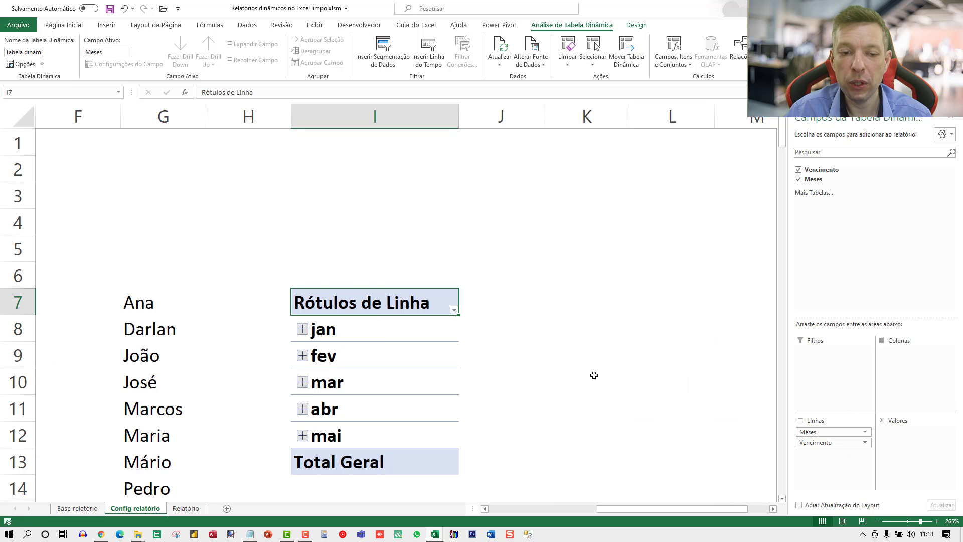
scroll(445, 295, down, 2)
scroll(424, 273, up, 2)
Step: Ungroup the months in the Vencimento PivotTable so each due date is listed individually, and look through the dates
right_click(370, 332)
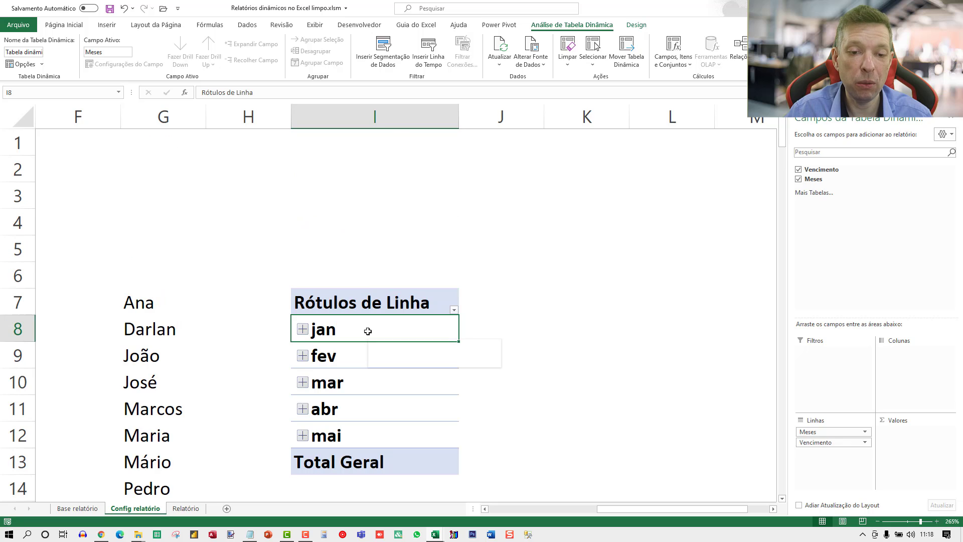
mouse_move(417, 227)
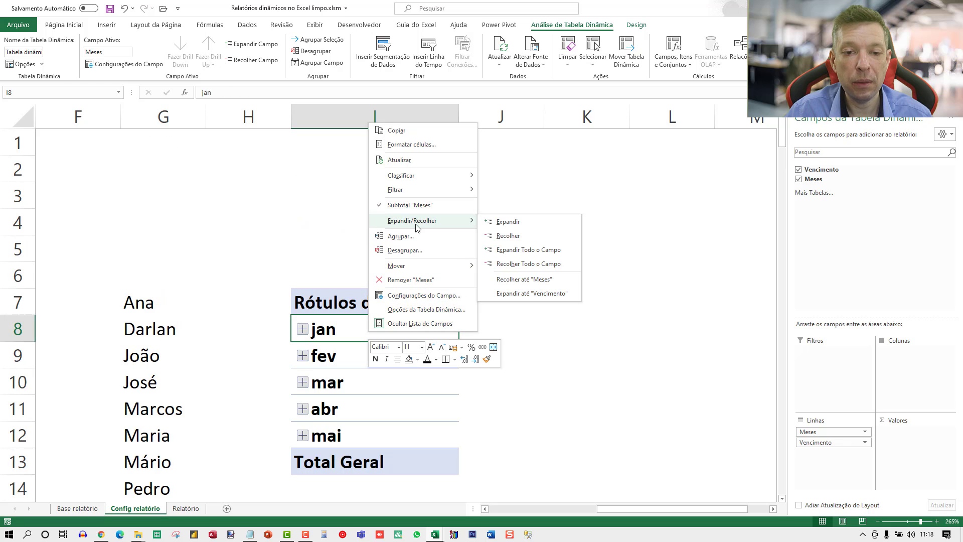
click(404, 250)
scroll(434, 336, down, 14)
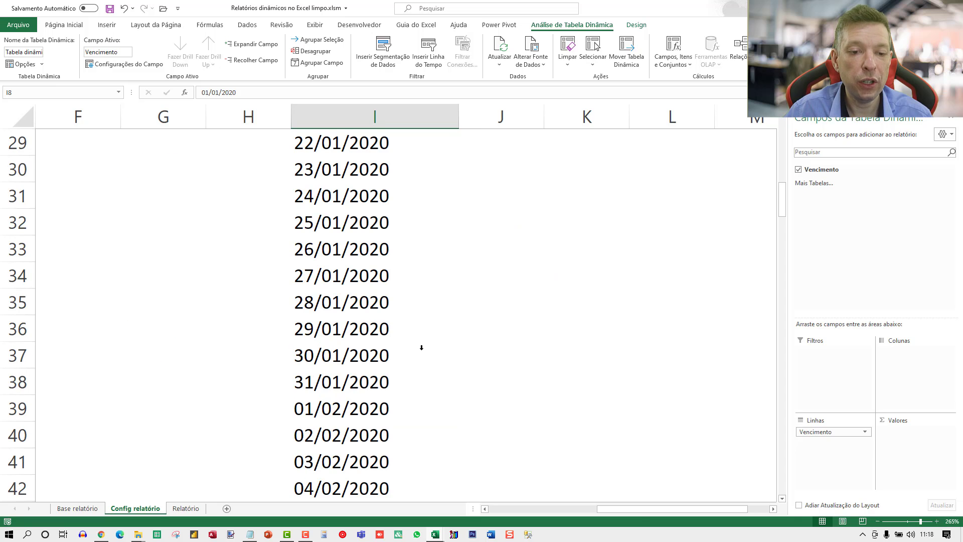
scroll(416, 337, down, 9)
scroll(418, 338, up, 20)
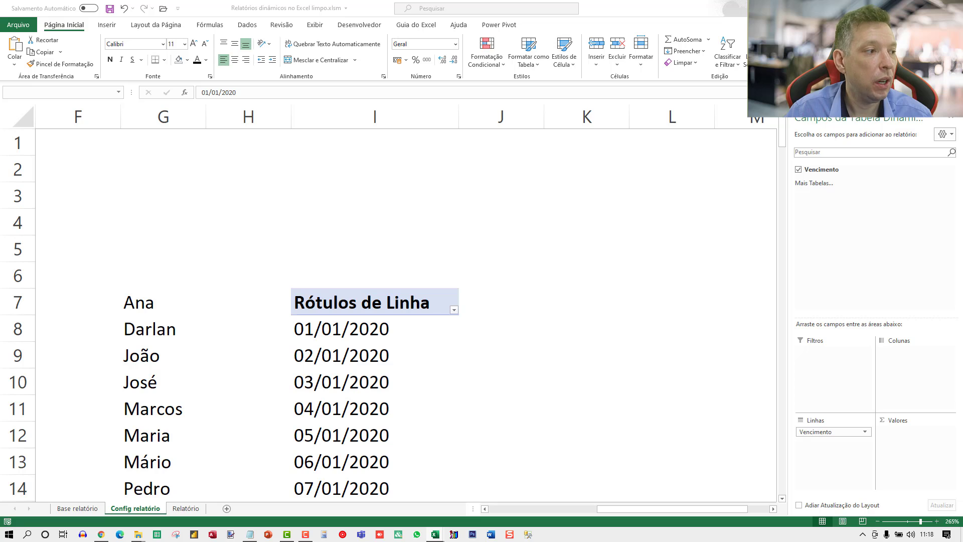
Step: Begin a FILTRO formula in K7 with the PivotTable date range I8:I802 as its matriz argument
click(507, 309)
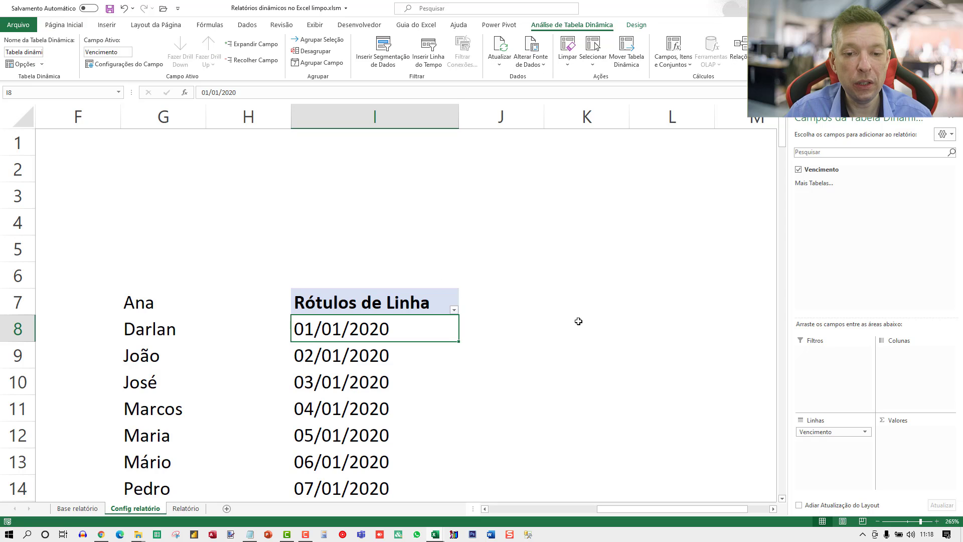
key(Up)
key(Right)
key(Right)
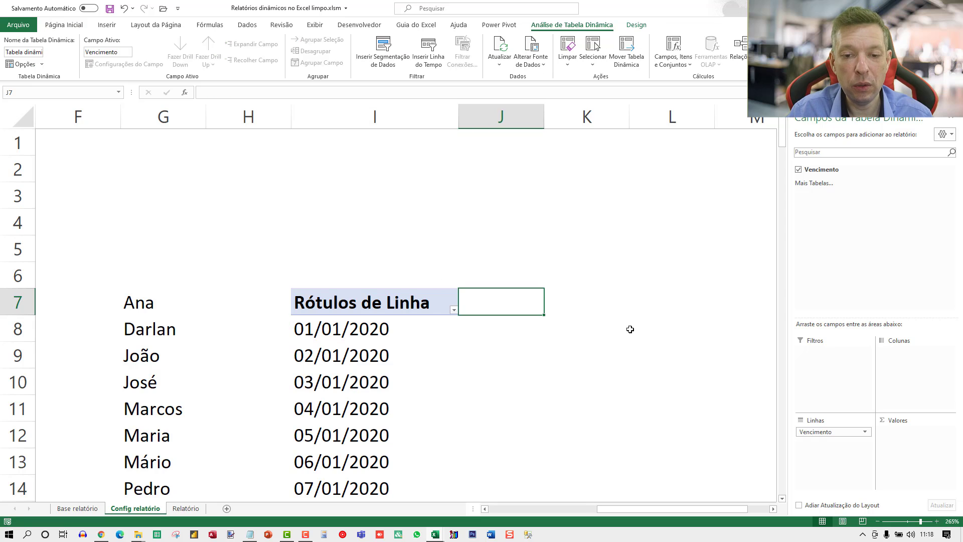
text(=)
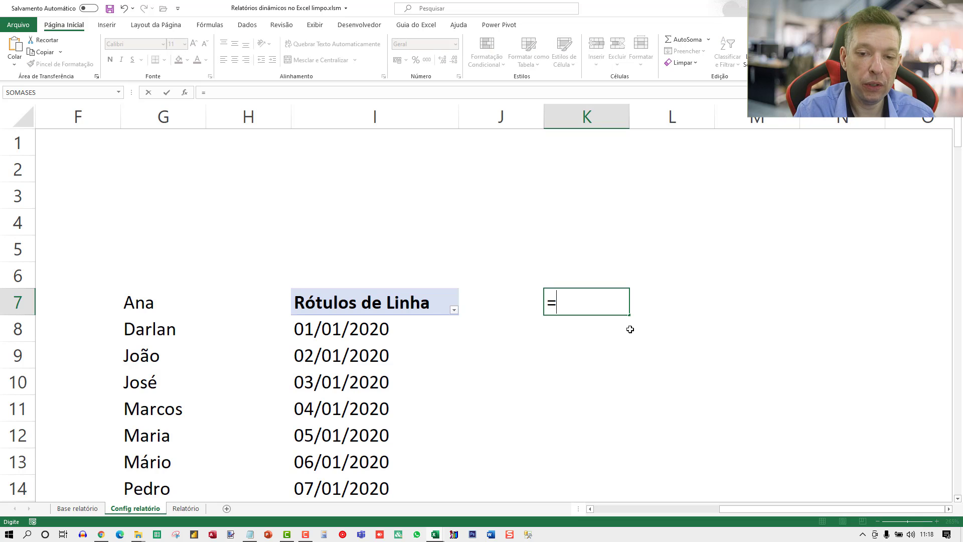
text(FILTRO()
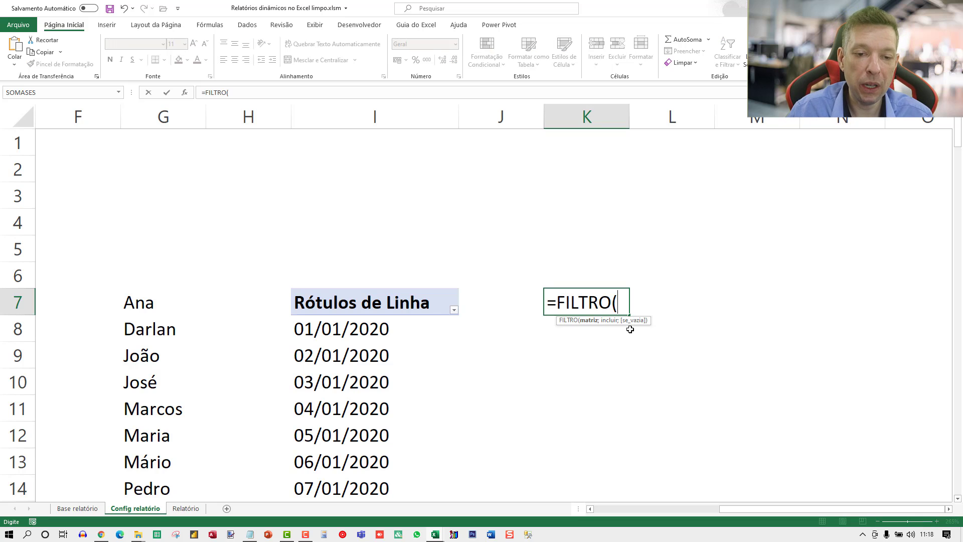
key(Down)
key(Left)
key(Left)
key(ctrl+shift+Down)
key(shift+Down)
key(shift+Down)
key(shift+Down)
key(shift+Down)
key(shift+Down)
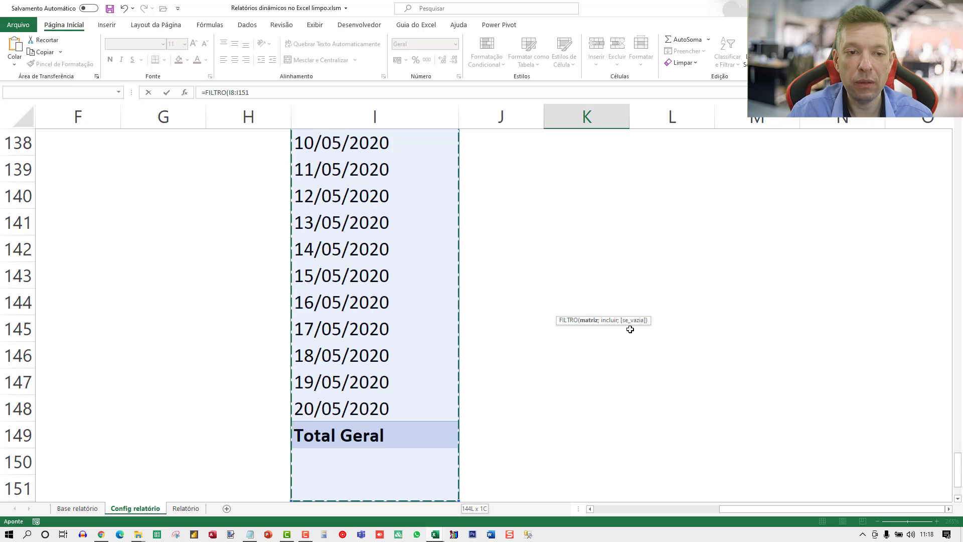
key(shift+Page_Down)
key(shift+Page_Down)
key(shift+Page_Down)
key(shift+Page_Down)
key(shift+Page_Down)
key(shift+Page_Down)
key(shift+Page_Down)
key(shift+Page_Down)
key(shift+Page_Down)
key(shift+Page_Down)
key(shift+Page_Down)
key(shift+Page_Down)
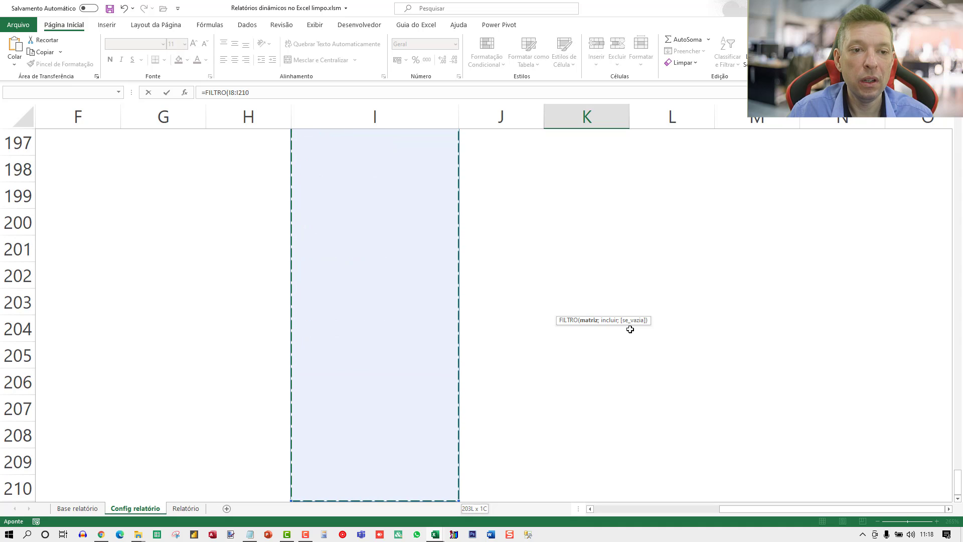
key(shift+Page_Down)
key(shift+Page_Down)
key(shift+Page_Down)
key(shift+Page_Down)
key(shift+Page_Down)
key(shift+Page_Down)
key(shift+Page_Down)
key(shift+Page_Down)
key(shift+Page_Down)
key(shift+Page_Down)
key(shift+Page_Down)
key(shift+Page_Down)
key(shift+Page_Down)
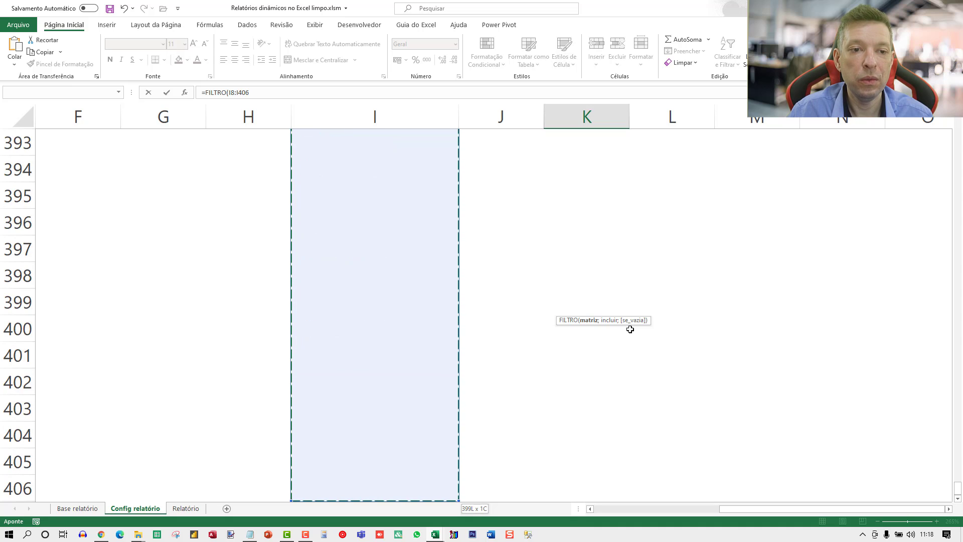
key(shift+Page_Down)
key(shift+Page_Down)
key(shift+Page_Down)
key(shift+Page_Down)
key(shift+Page_Down)
key(shift+Page_Down)
key(shift+Page_Down)
key(shift+Page_Down)
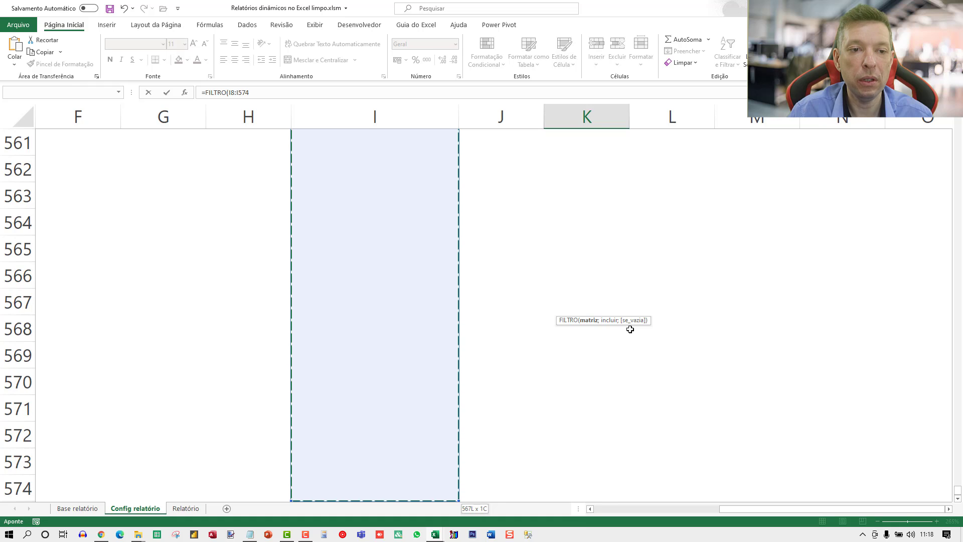
key(shift+Page_Down)
key(shift+Page_Down)
key(shift+Page_Down)
key(shift+Page_Down)
key(shift+Page_Down)
key(shift+Page_Down)
key(shift+Page_Down)
key(shift+Page_Down)
key(shift+Page_Down)
key(shift+Page_Down)
key(shift+Page_Down)
key(shift+Page_Down)
key(shift+Page_Down)
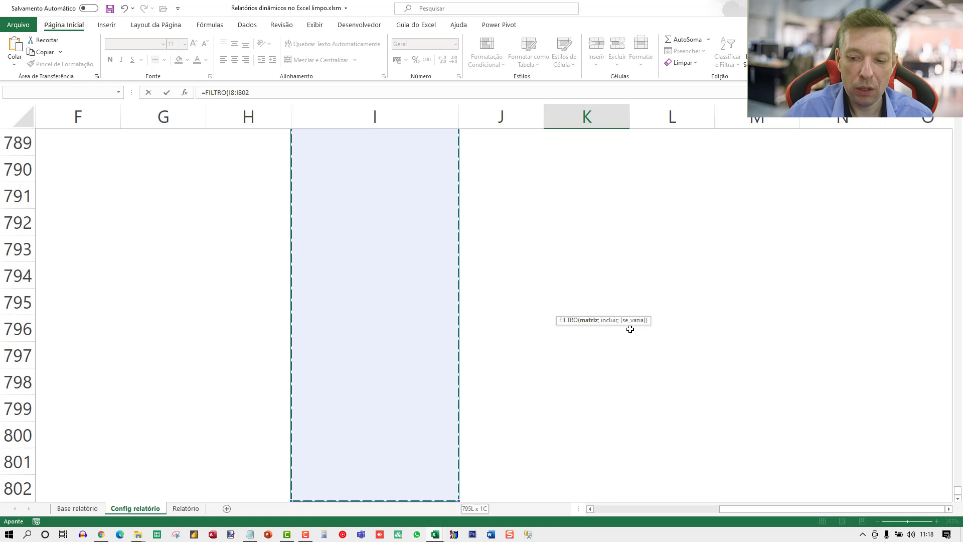
text(;)
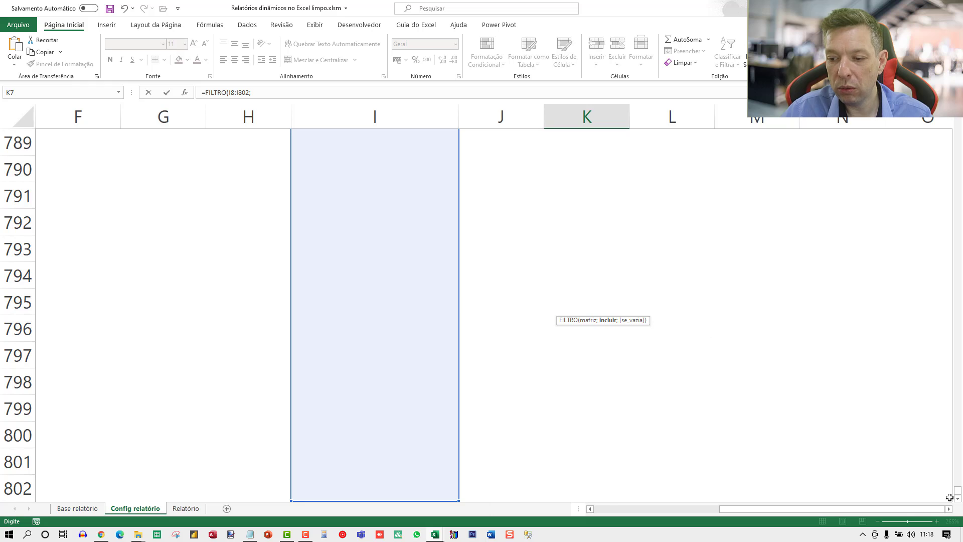
drag(958, 495, 958, 138)
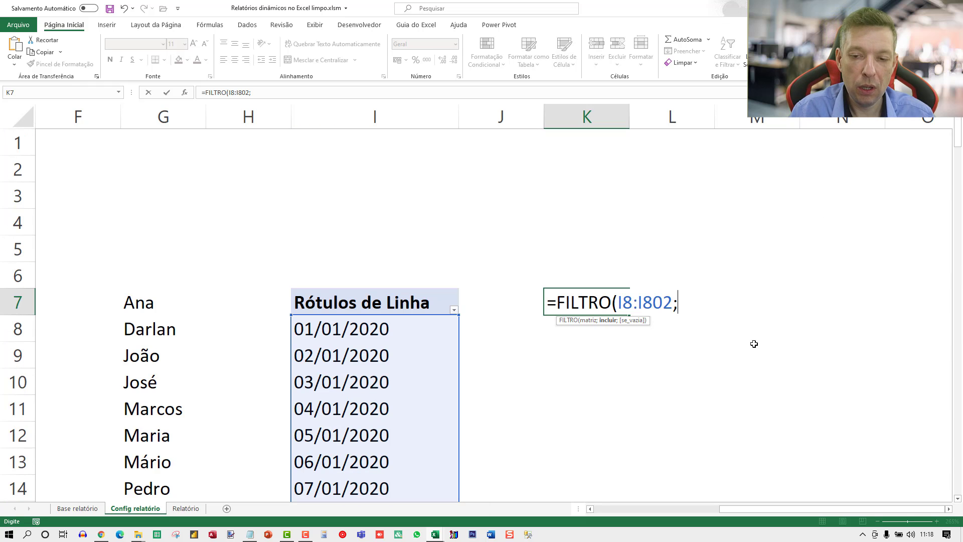
Step: Complete the K7 FILTRO formula with the absolute range $I$8:$I$802 as matriz and the include condition ($I$8:$I$802<>"")
key(alt+Return)
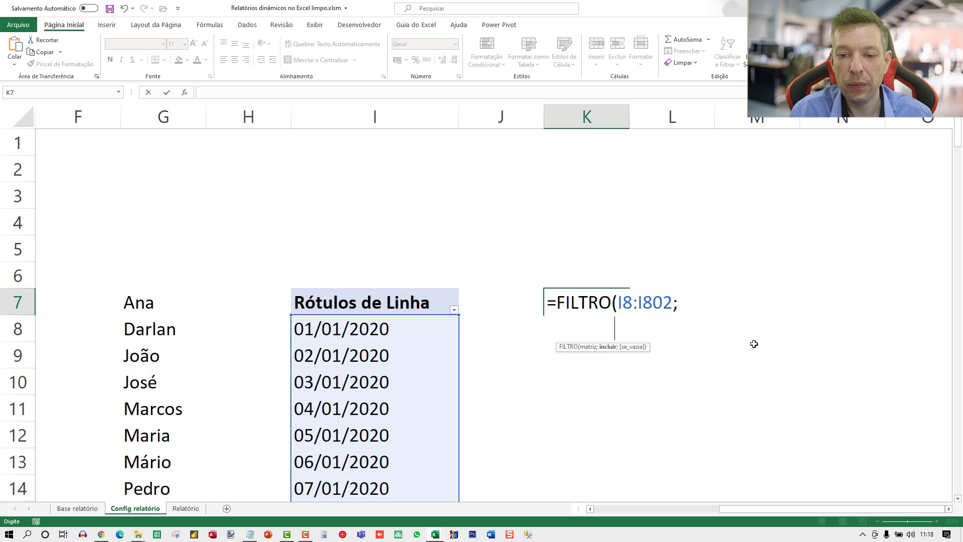
text(()
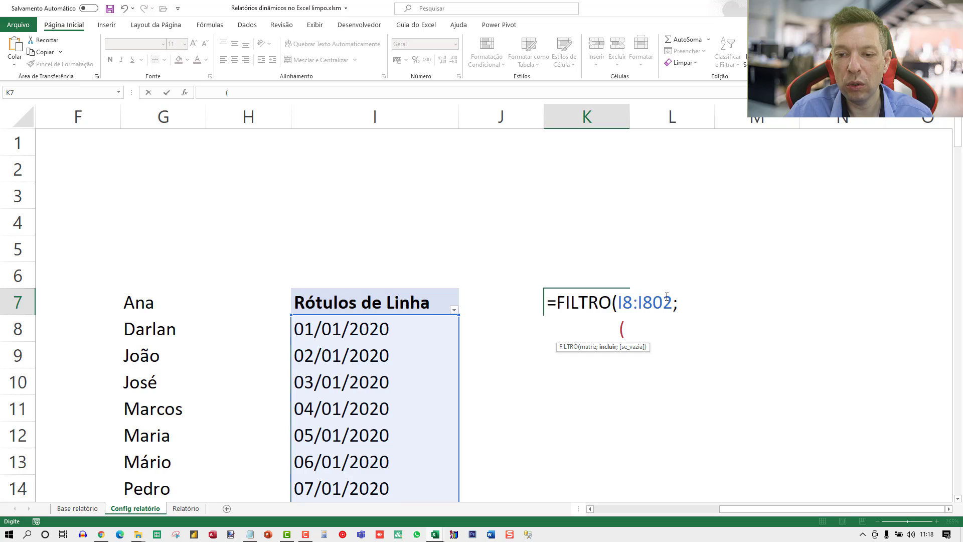
drag(673, 303, 617, 303)
key(F4)
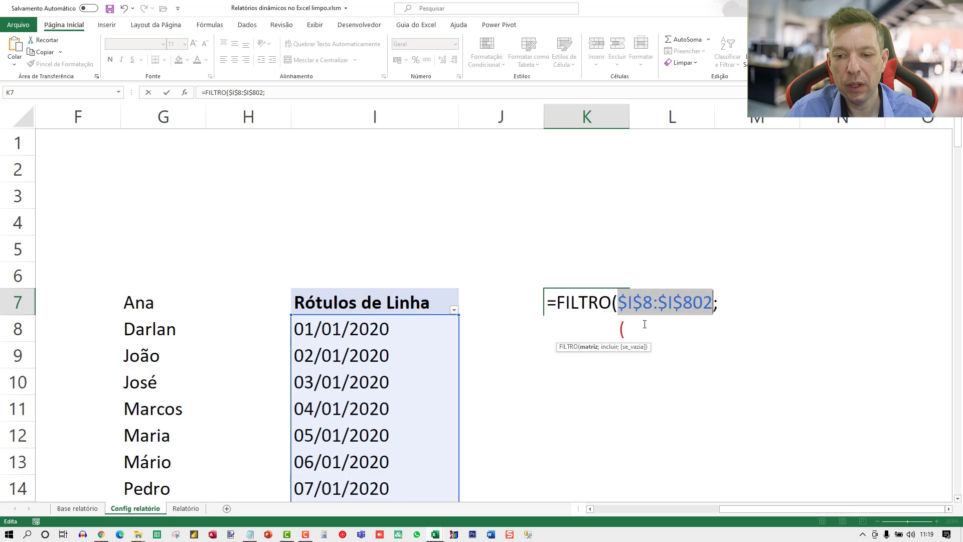
key(ctrl+c)
click(639, 330)
key(ctrl+v)
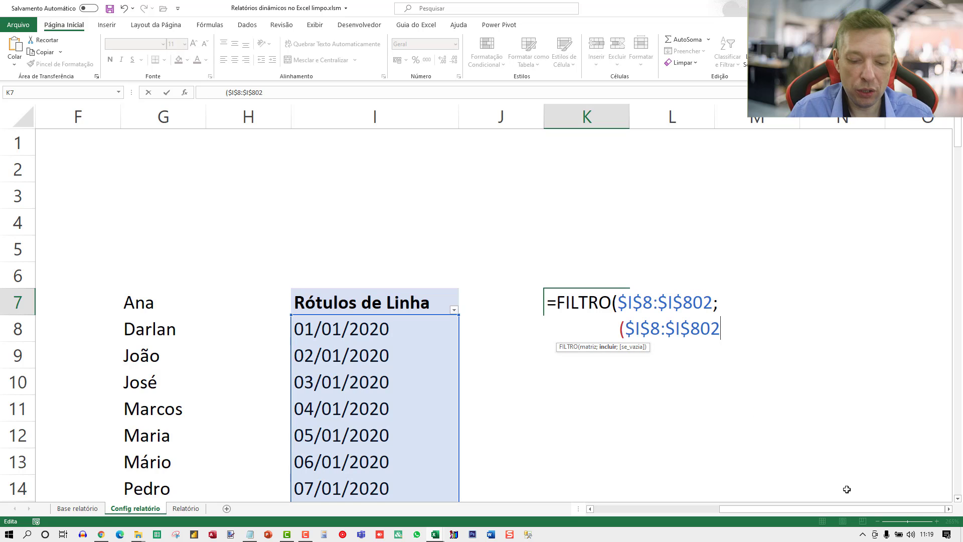
text(<>"")
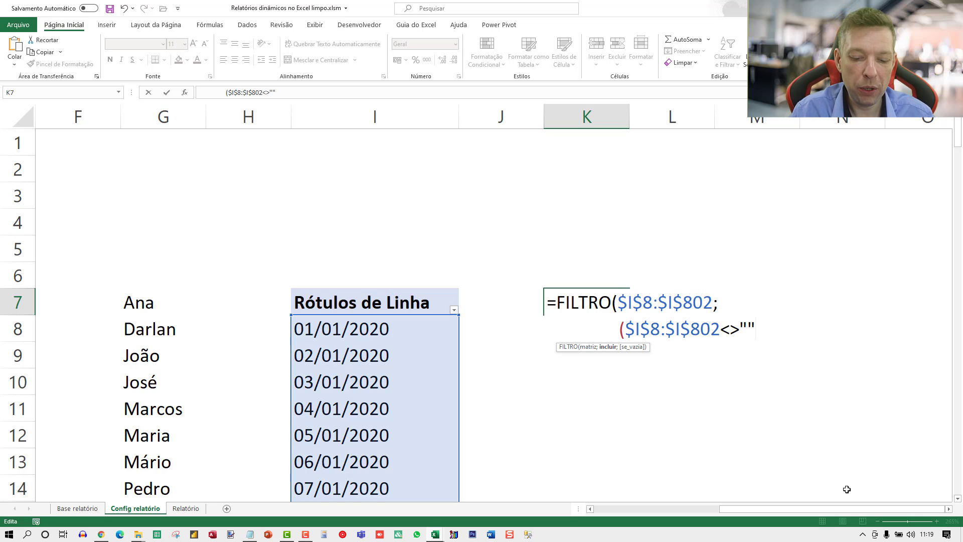
key(alt+Return)
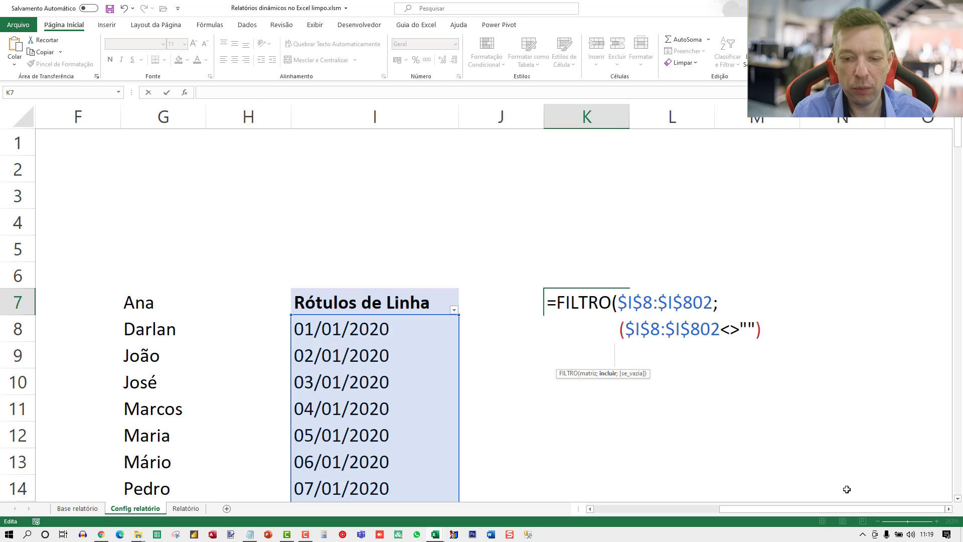
text())
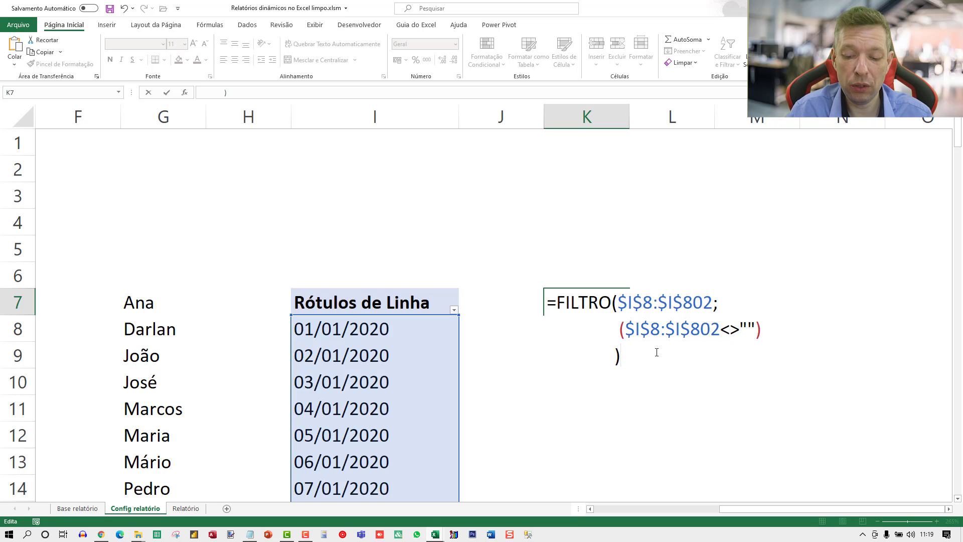
key(Return)
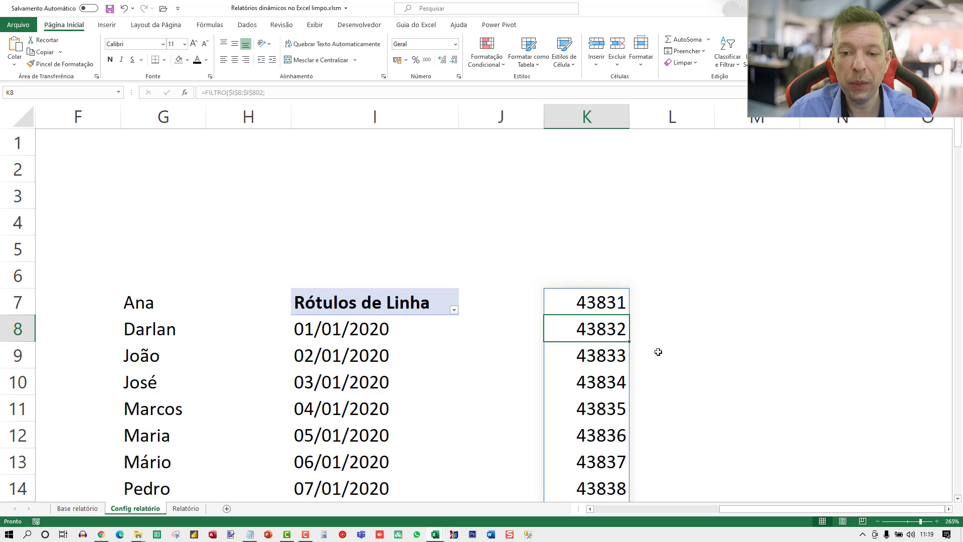
Step: Check the end of the filtered date list, and set the Vencimento PivotTable field's subtotals to Nenhum
scroll(658, 352, down, 20)
scroll(659, 357, up, 16)
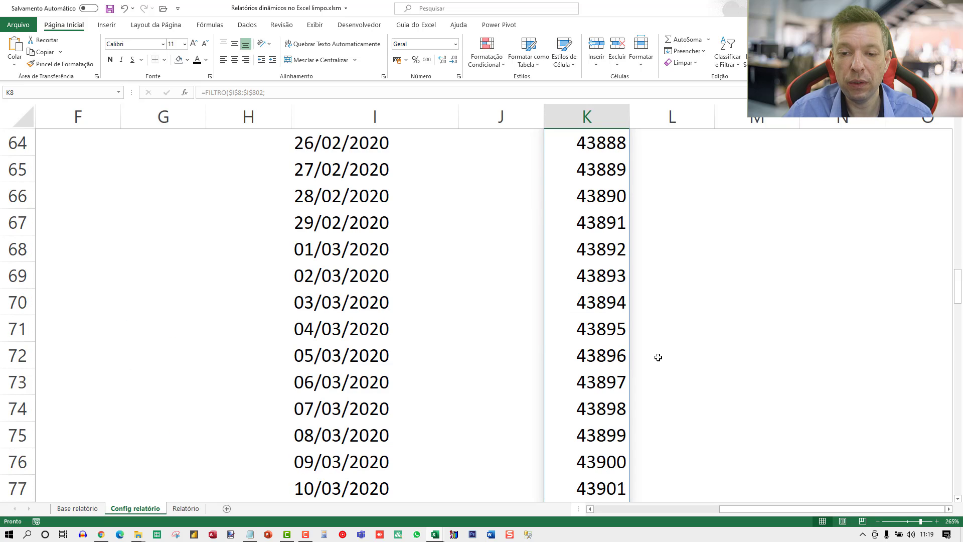
scroll(659, 357, down, 20)
scroll(651, 387, up, 9)
scroll(658, 361, down, 5)
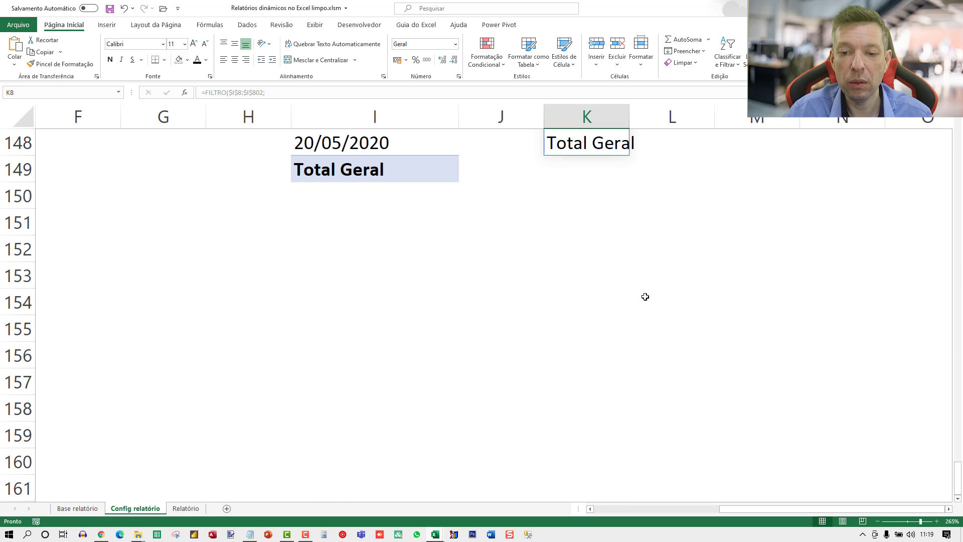
scroll(519, 271, up, 20)
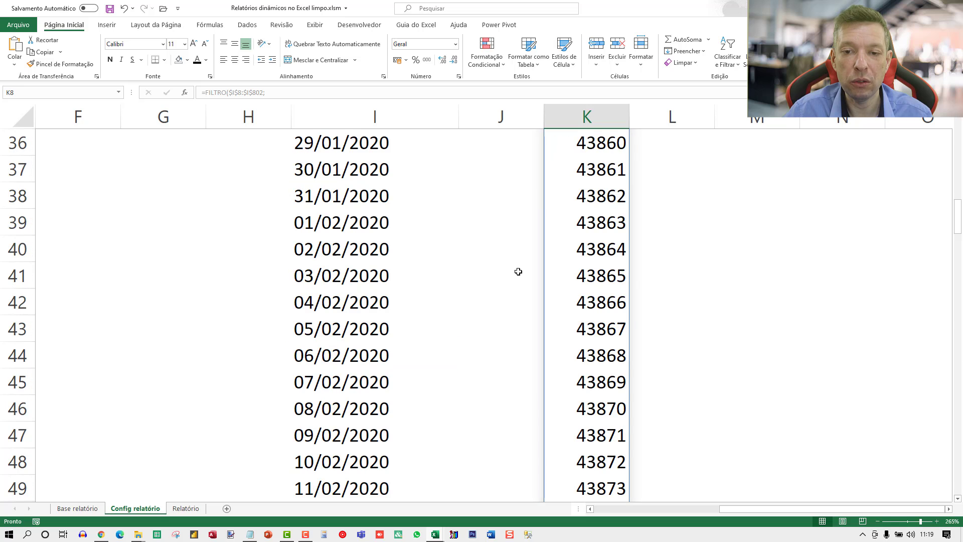
scroll(519, 272, up, 12)
right_click(407, 338)
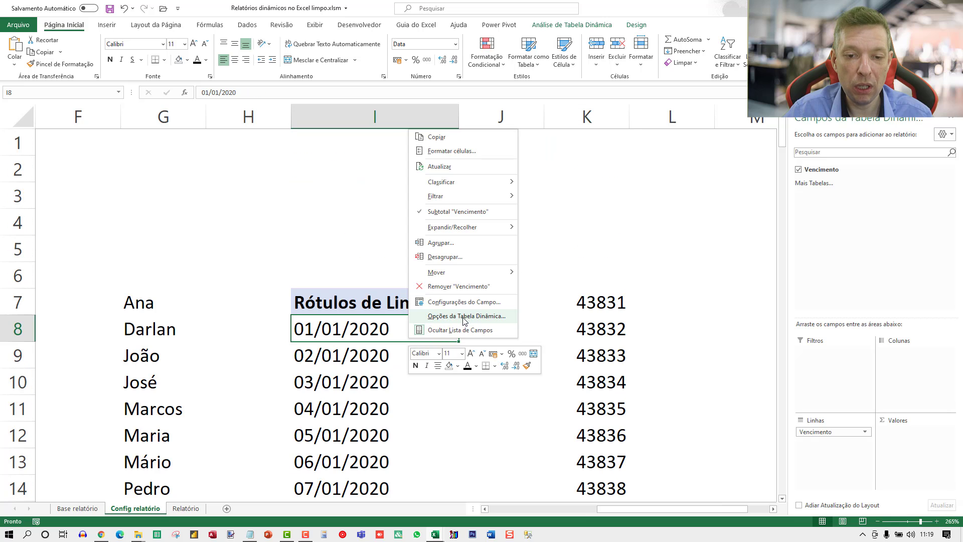
click(472, 302)
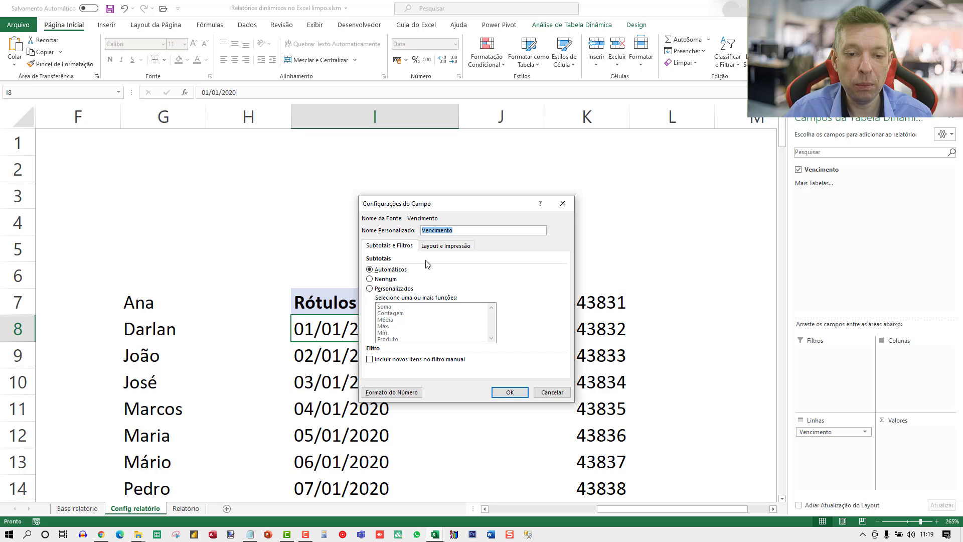
click(387, 279)
click(510, 392)
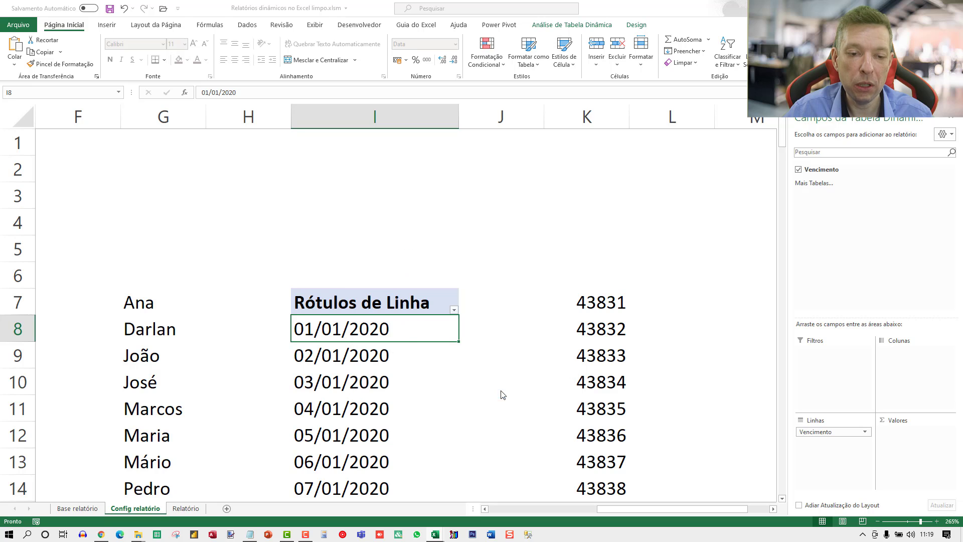
Step: Turn off the grand totals for rows and columns in the Vencimento PivotTable
right_click(407, 338)
click(446, 317)
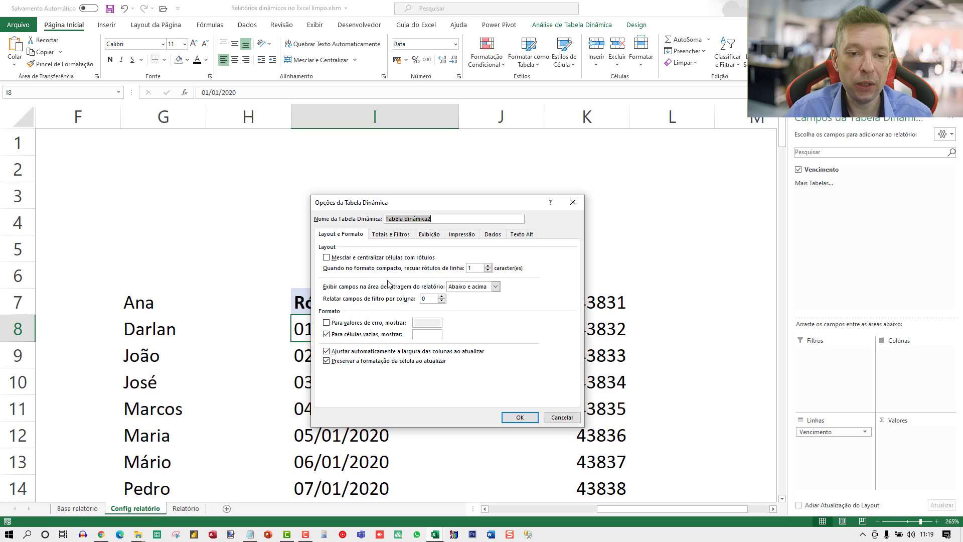
click(391, 235)
click(350, 258)
click(349, 267)
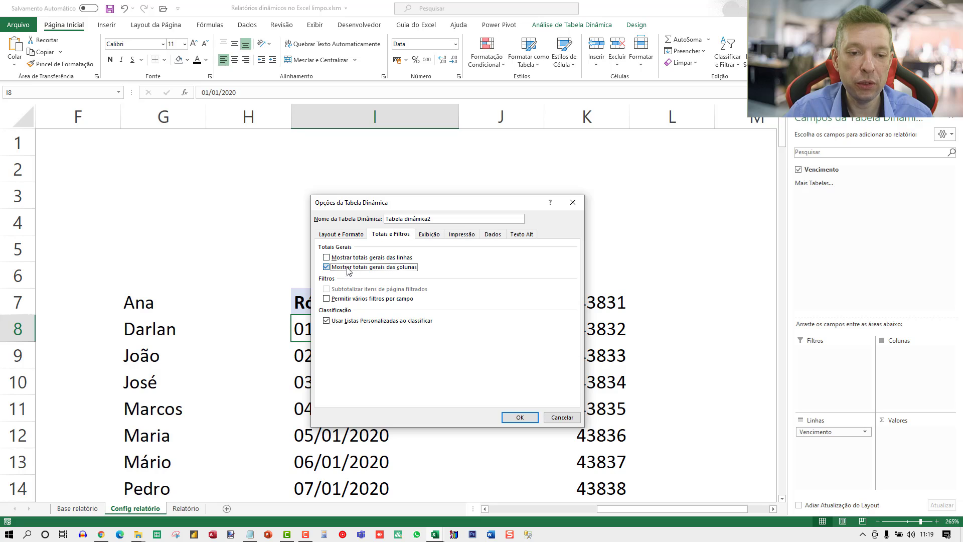
click(520, 417)
Step: Format column K with the Data number category and check the filtered due dates down to the end of the list
click(596, 113)
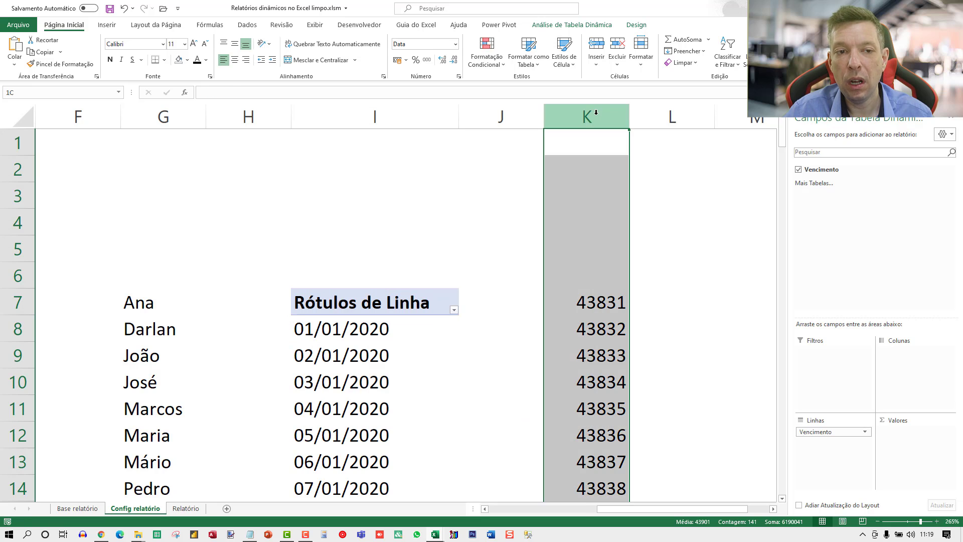
key(ctrl+1)
click(595, 207)
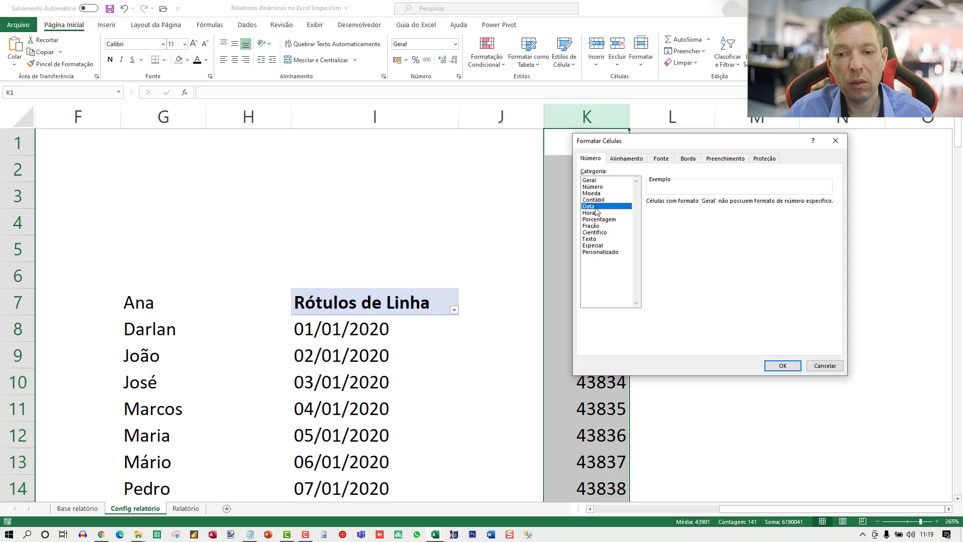
key(Return)
click(578, 331)
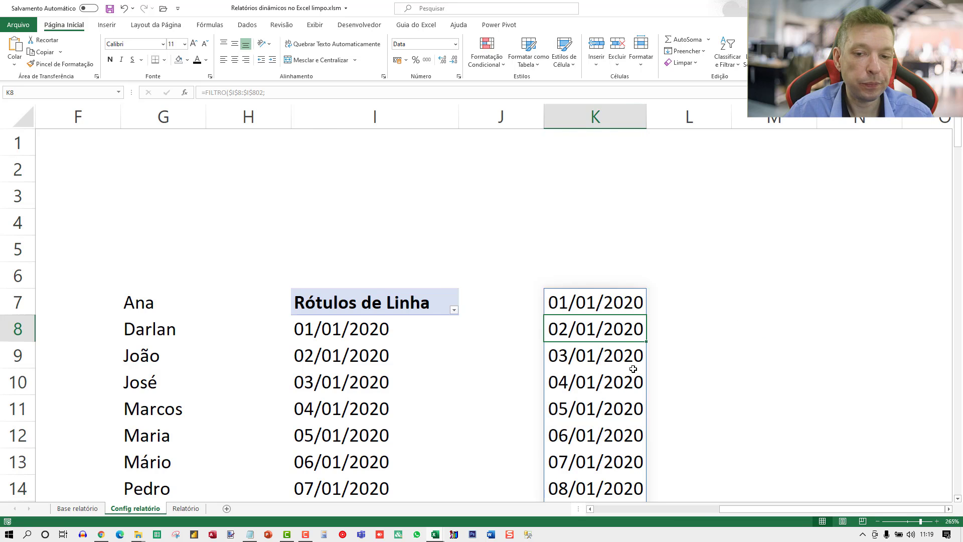
scroll(633, 369, down, 20)
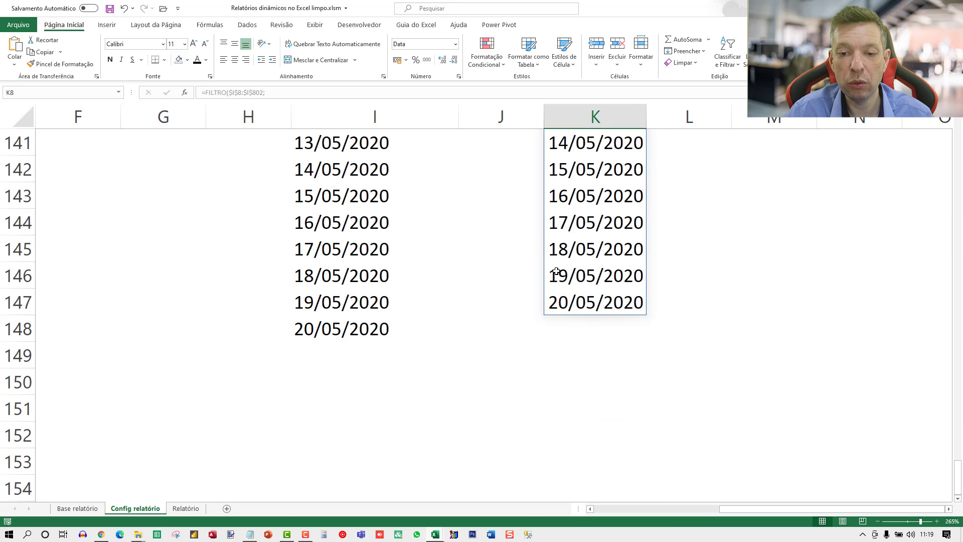
scroll(606, 298, up, 20)
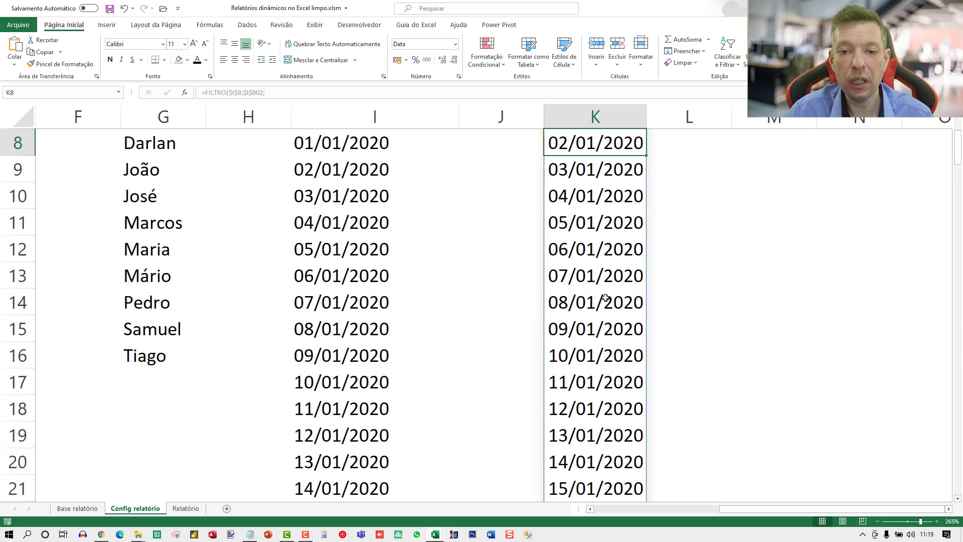
scroll(606, 298, up, 3)
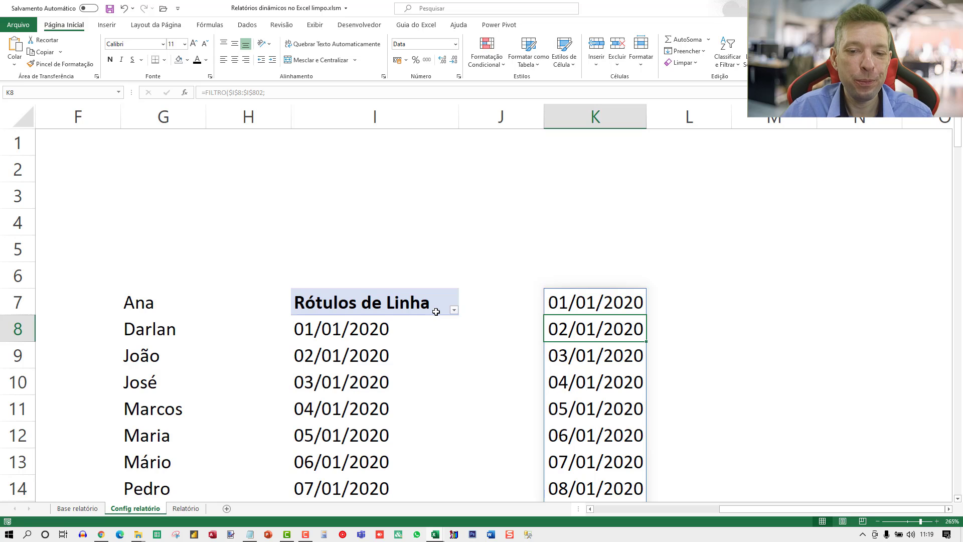
Step: Review the Base relatório and Config relatório sheets, and select cell B10 on the Relatório sheet
key(Home)
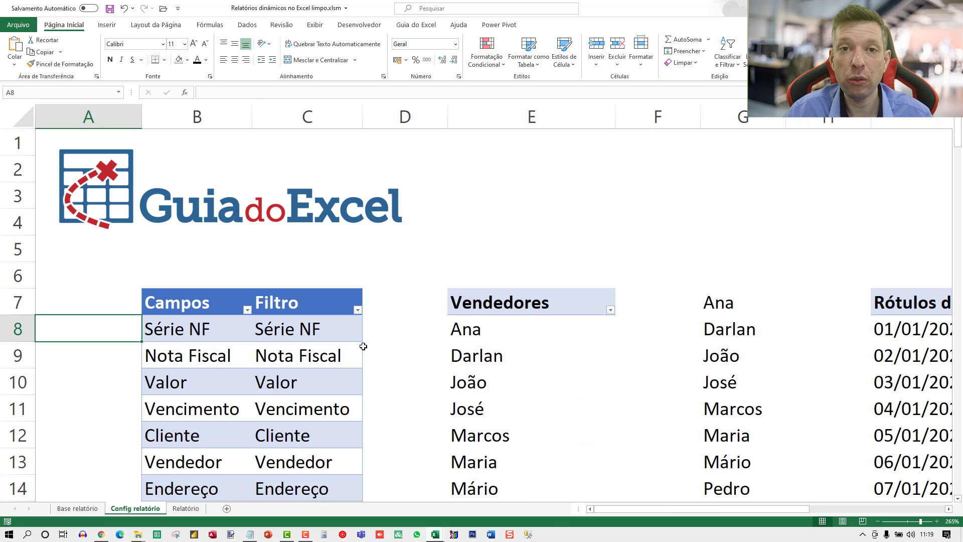
click(90, 508)
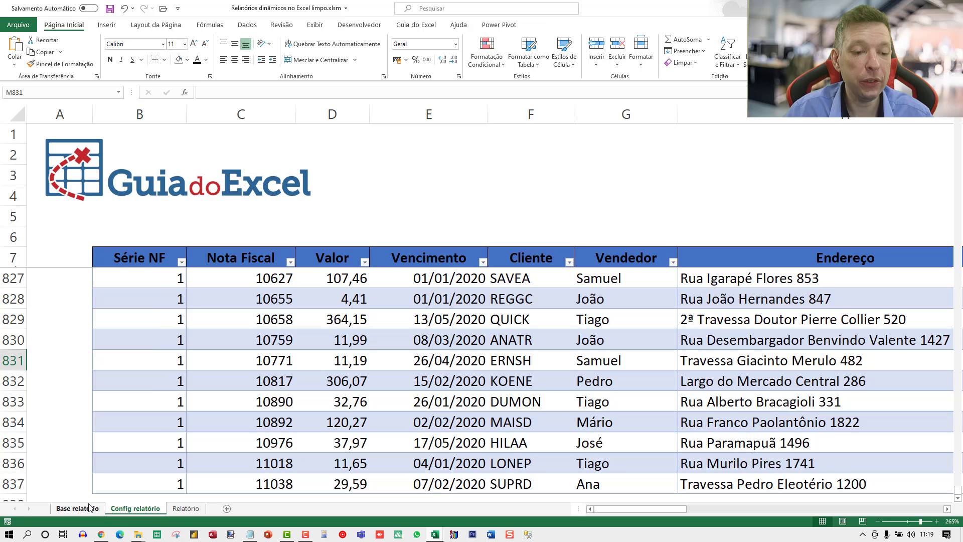
click(133, 508)
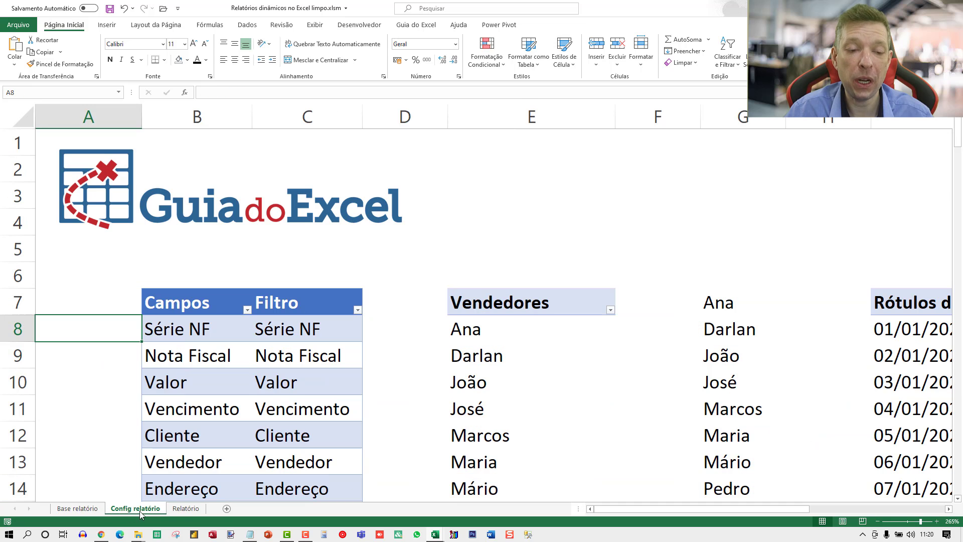
click(185, 509)
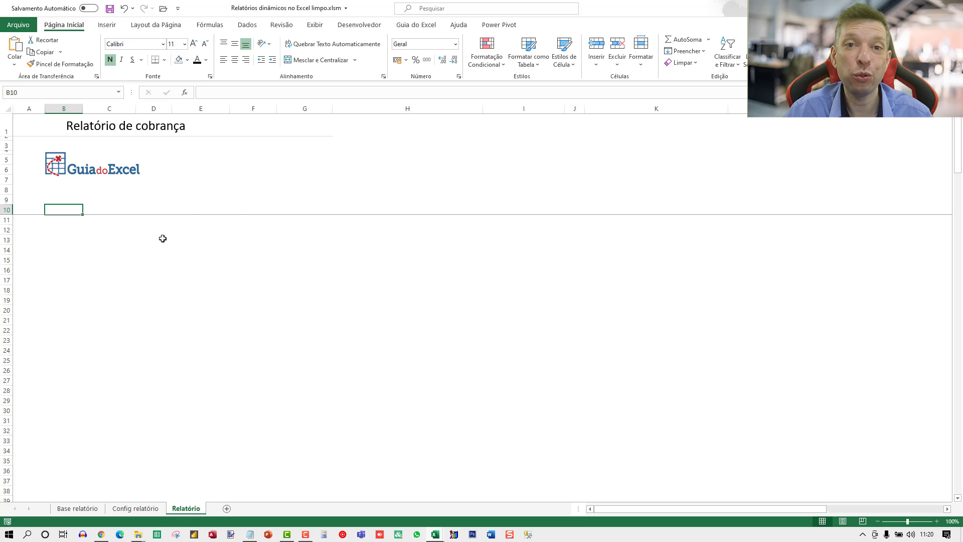
key(alt+F11)
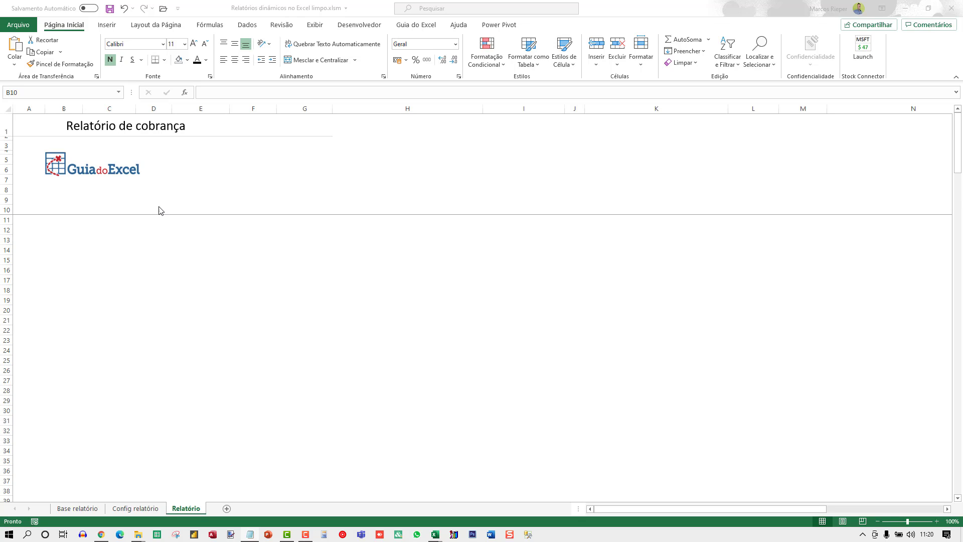
click(69, 211)
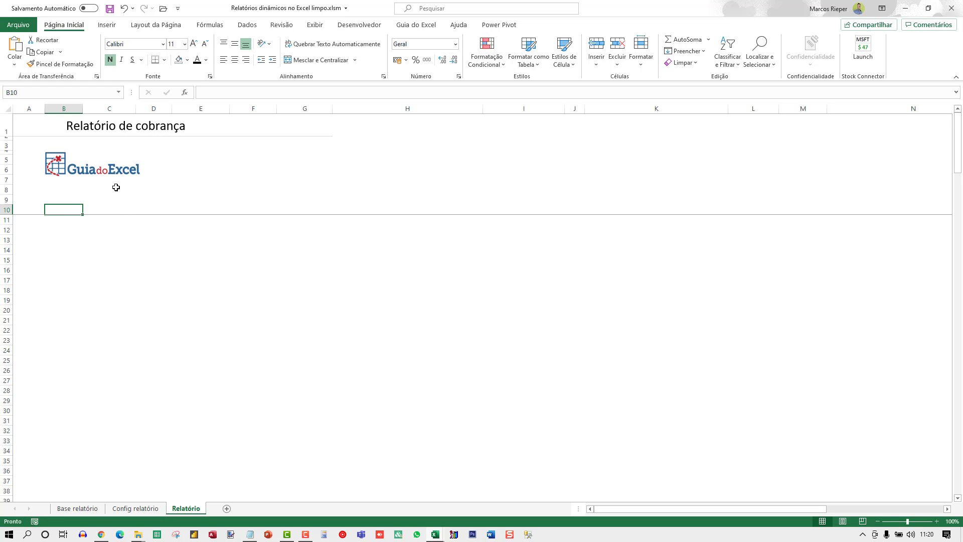
scroll(110, 216, up, 6)
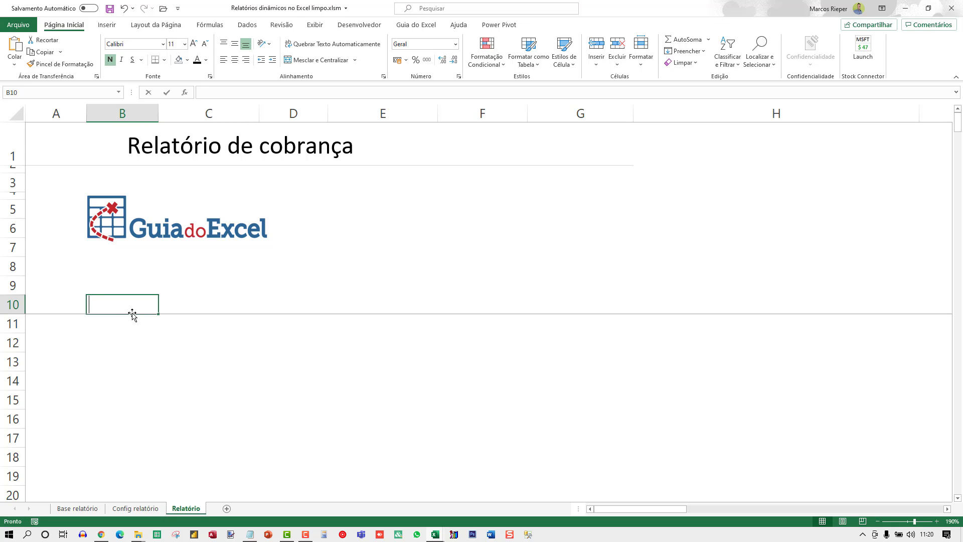
text(=FILTRO)
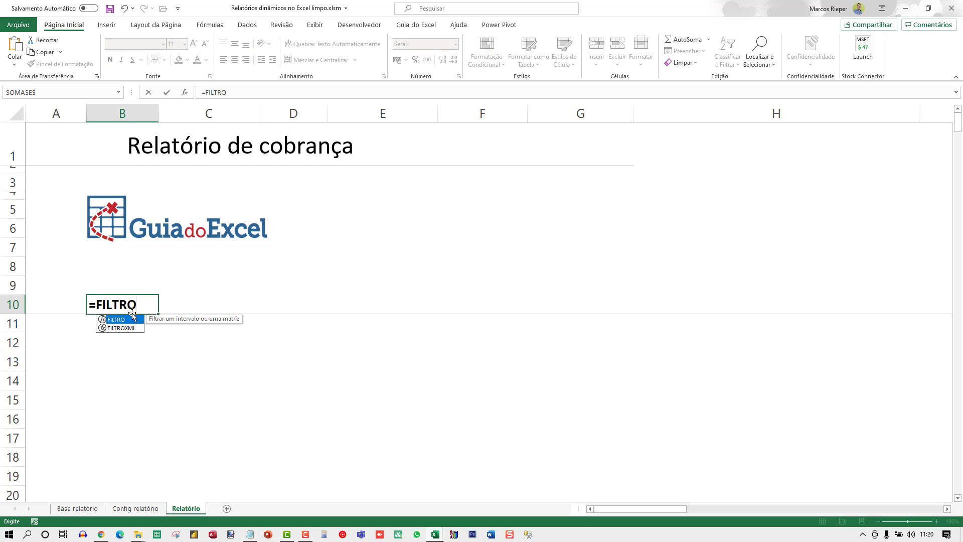
click(135, 508)
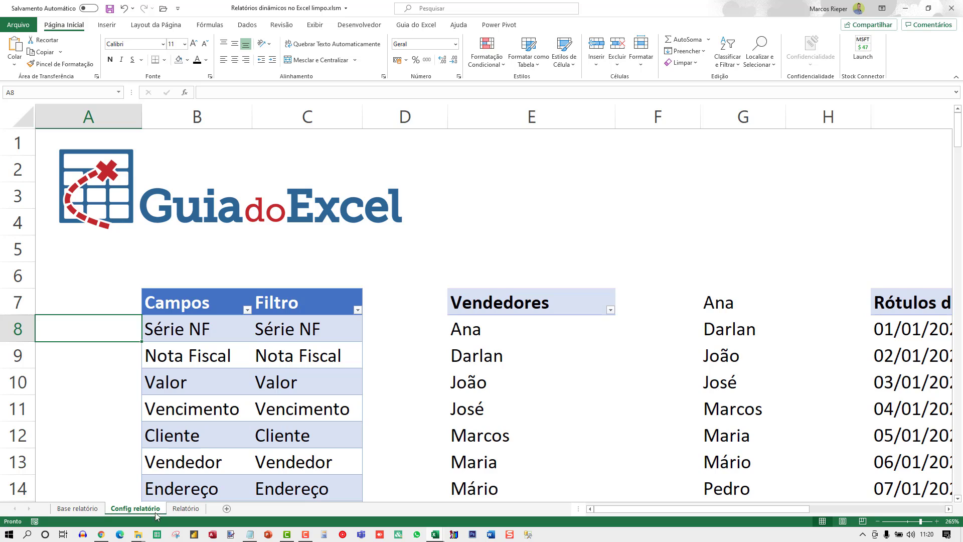
click(186, 508)
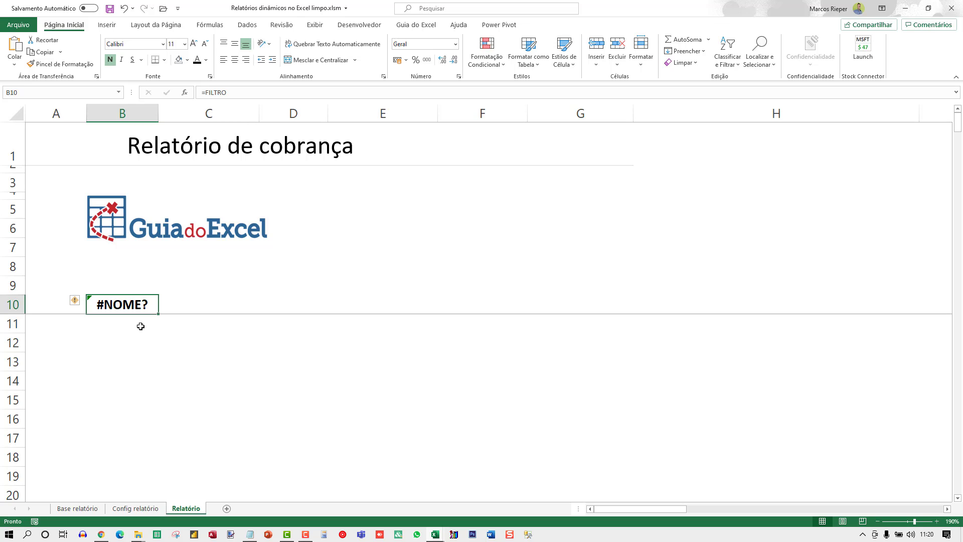
Step: Start a FILTRO formula in cell B10 of Relatório with Tabela1[Campos] as the array, without any sheet reference after the semicolon
text(=)
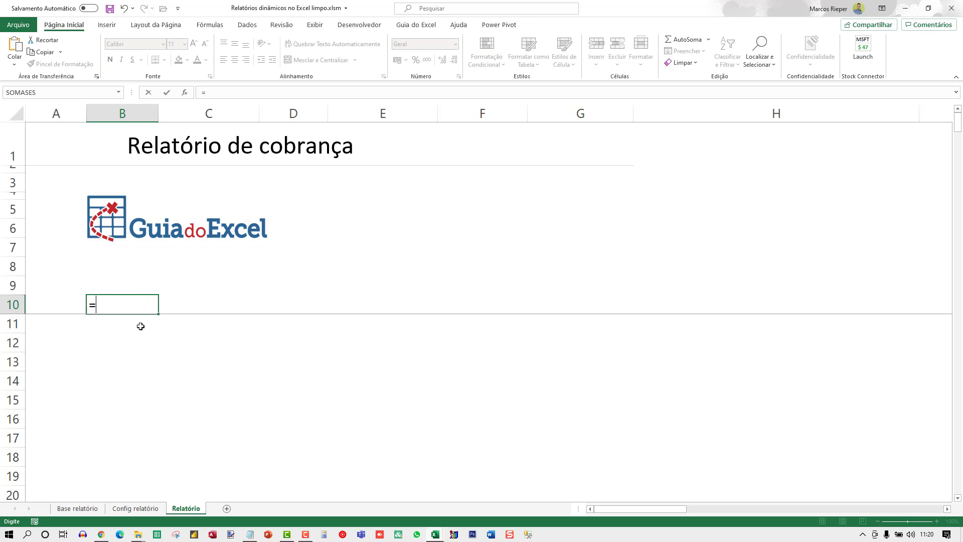
text(FILTRO()
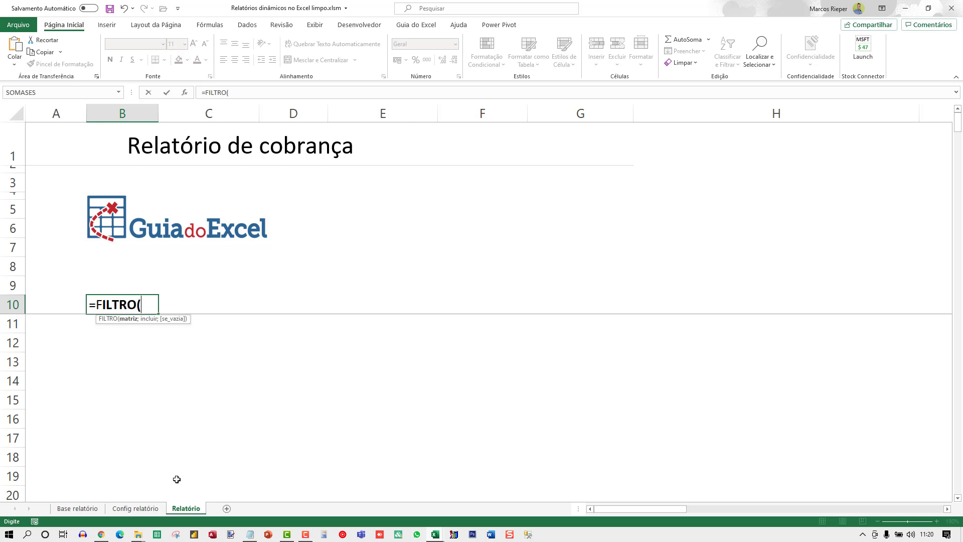
click(135, 509)
click(207, 330)
key(ctrl+shift+Down)
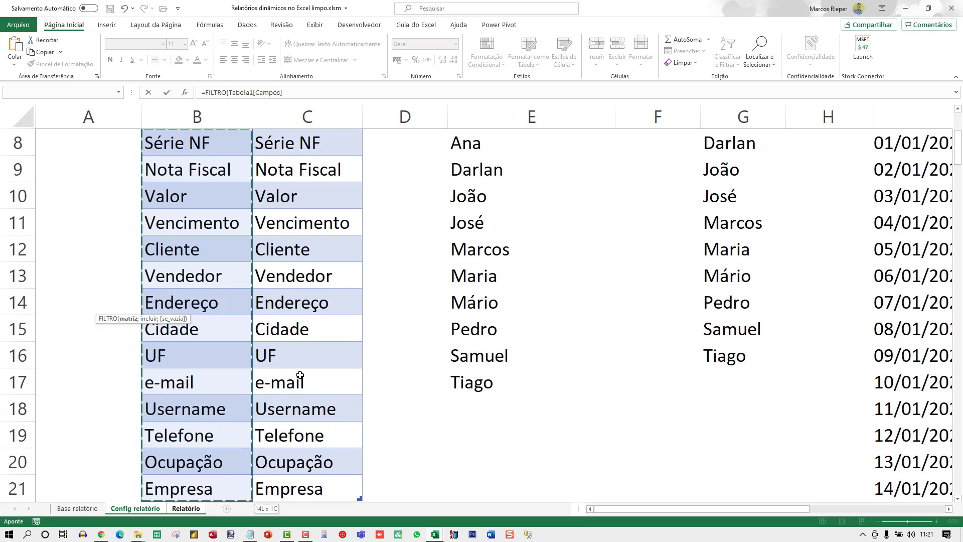
text(;)
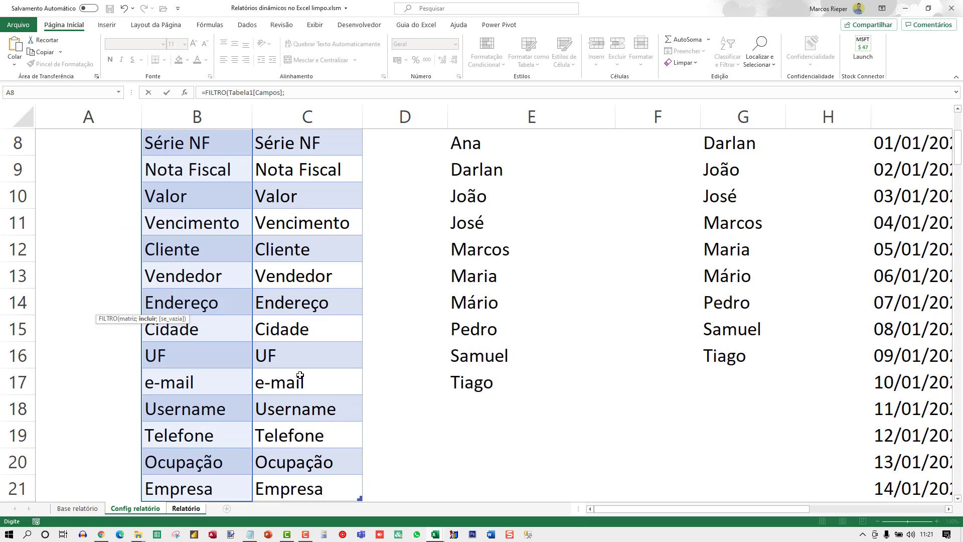
click(187, 509)
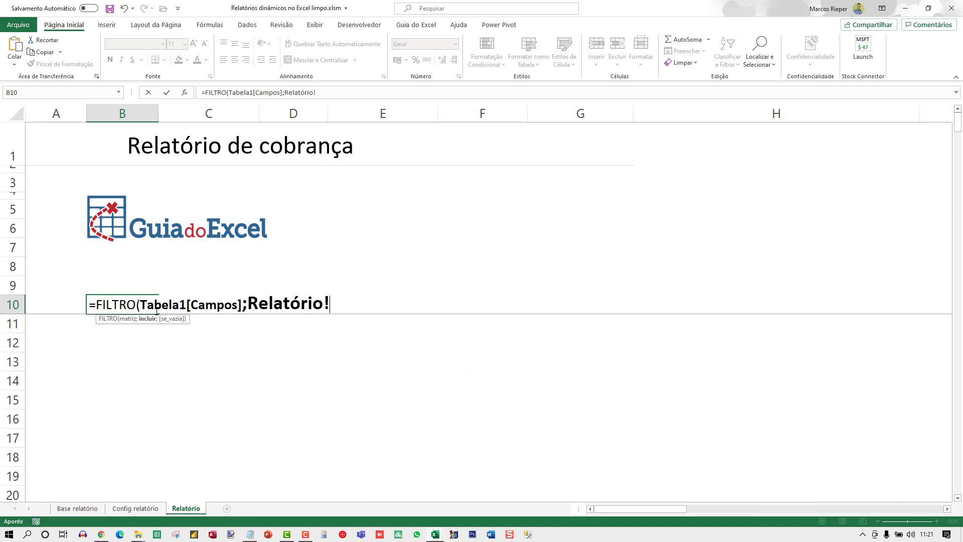
drag(252, 306, 453, 338)
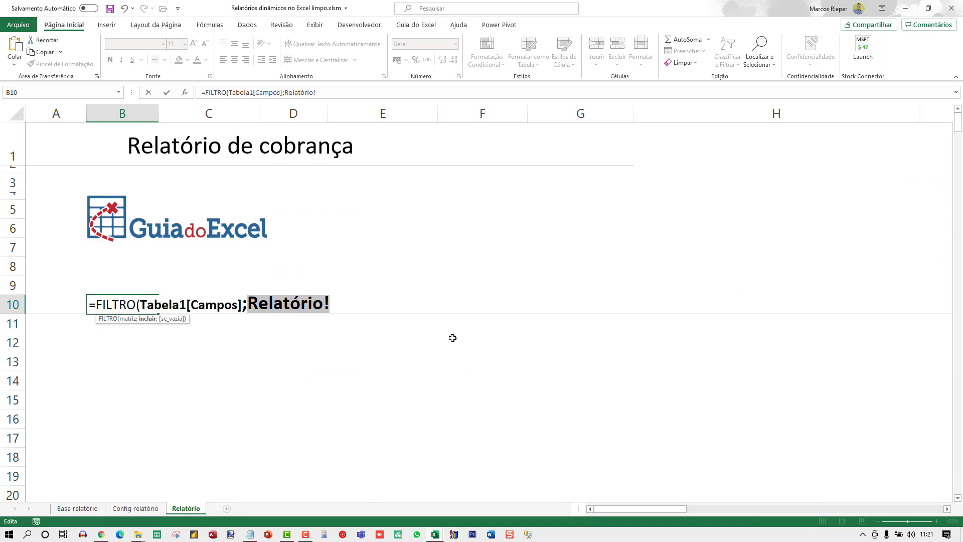
key(BackSpace)
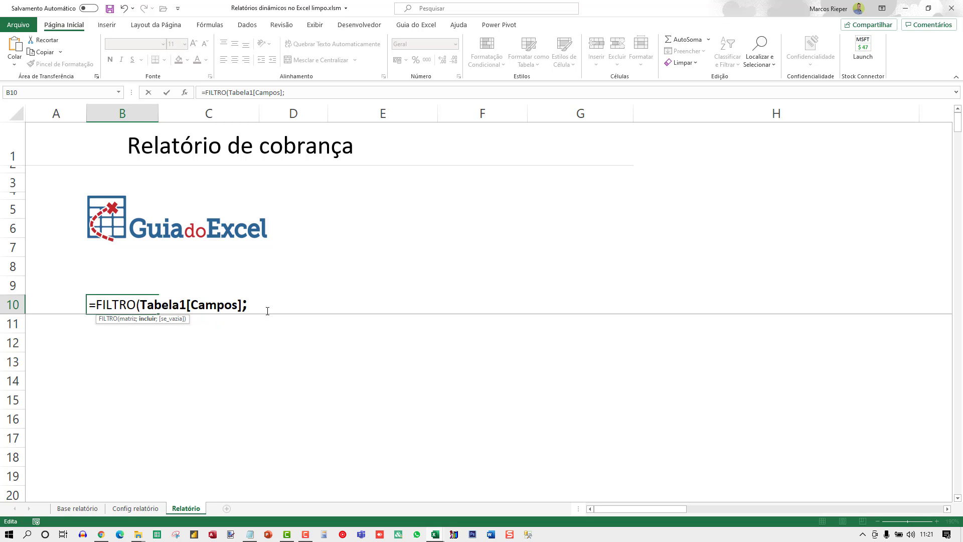
Step: Add the FILTRO include condition (Tabela1[Campos]=Tabela1[Filtro]) using the two columns of the Config relatório table
text(()
click(135, 508)
scroll(191, 226, up, 3)
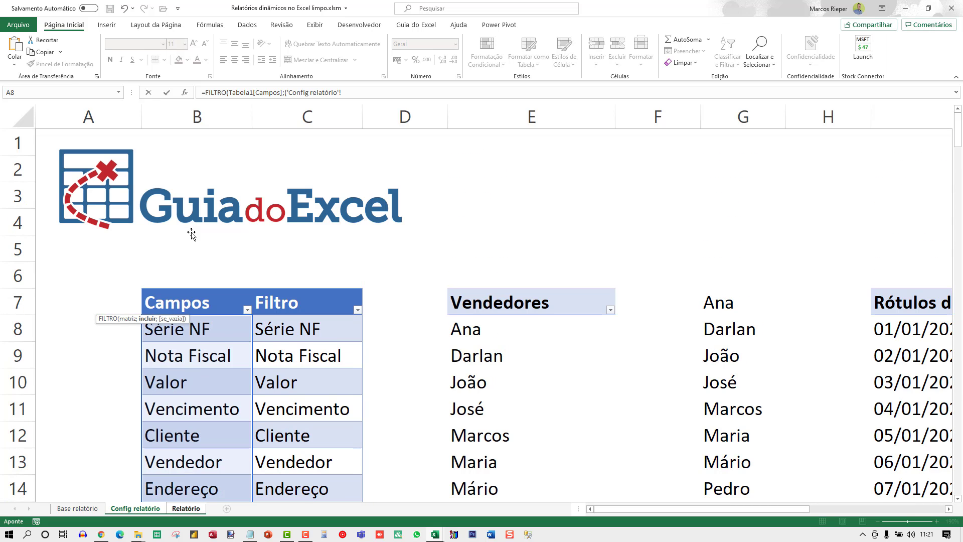
click(227, 322)
key(ctrl+shift+Down)
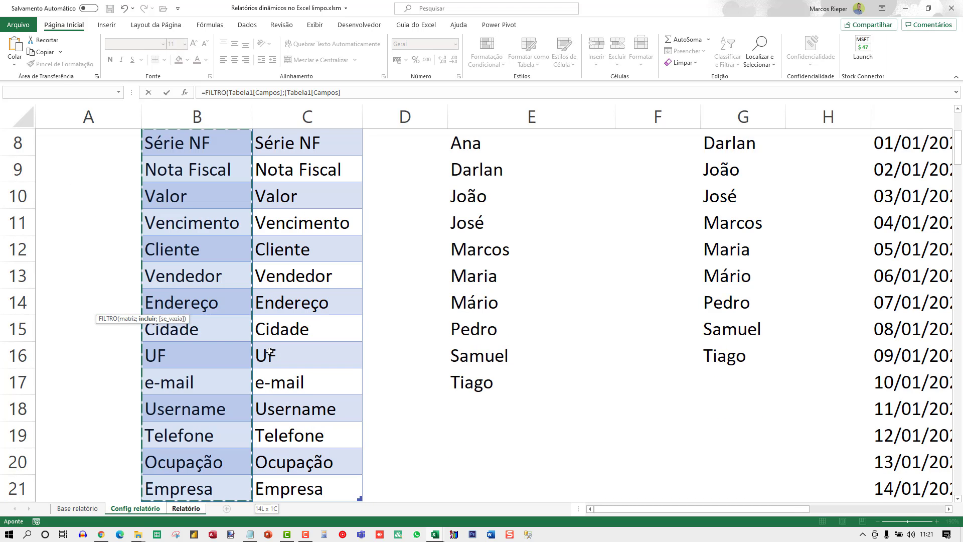
text(=)
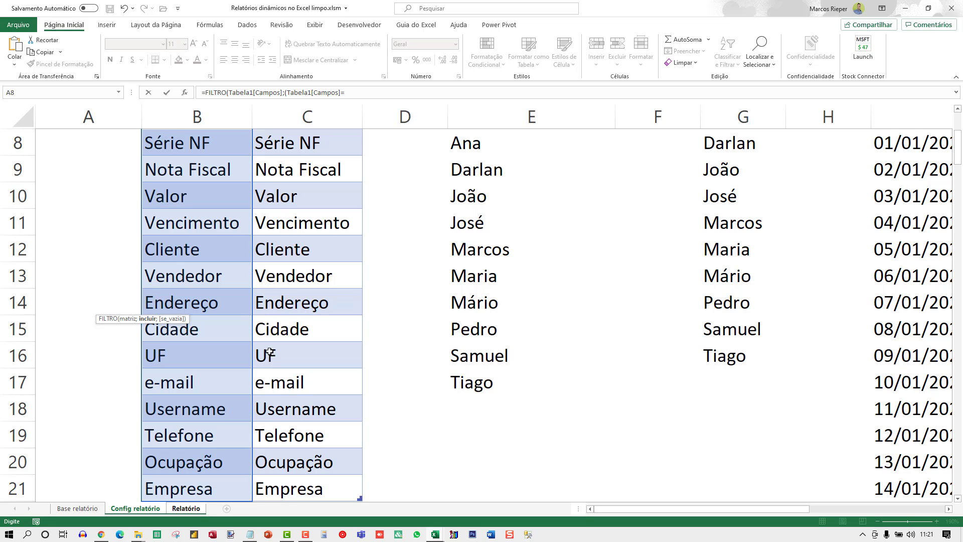
scroll(269, 353, up, 3)
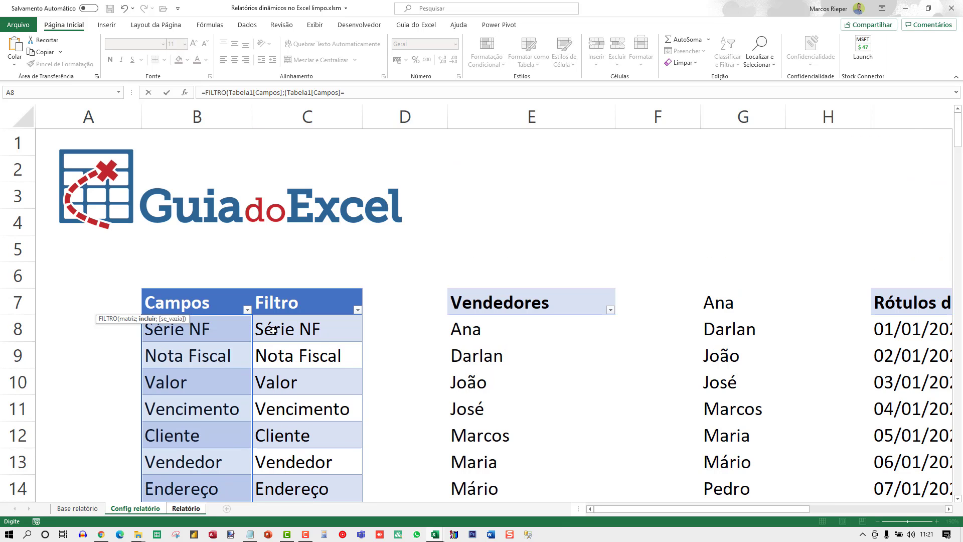
click(331, 326)
key(ctrl+shift+Down)
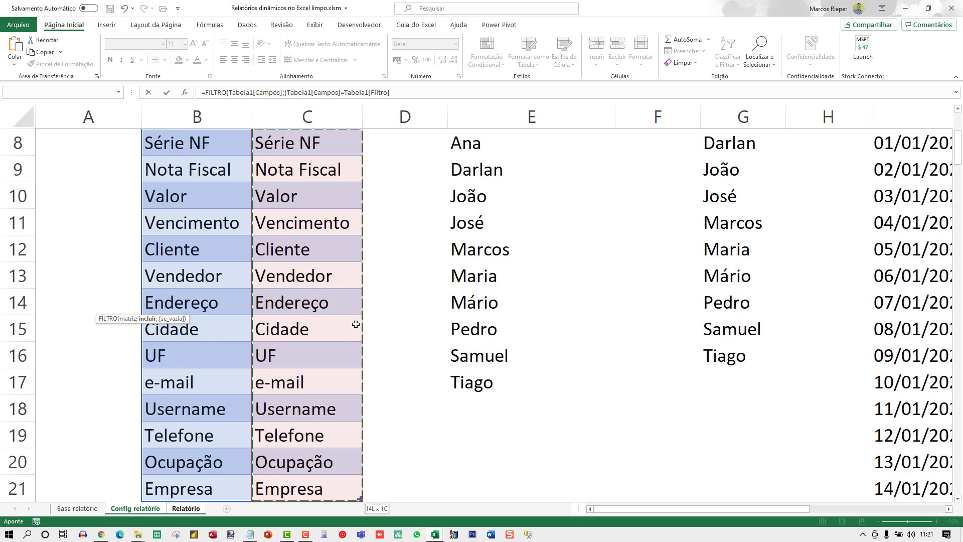
scroll(355, 326, up, 3)
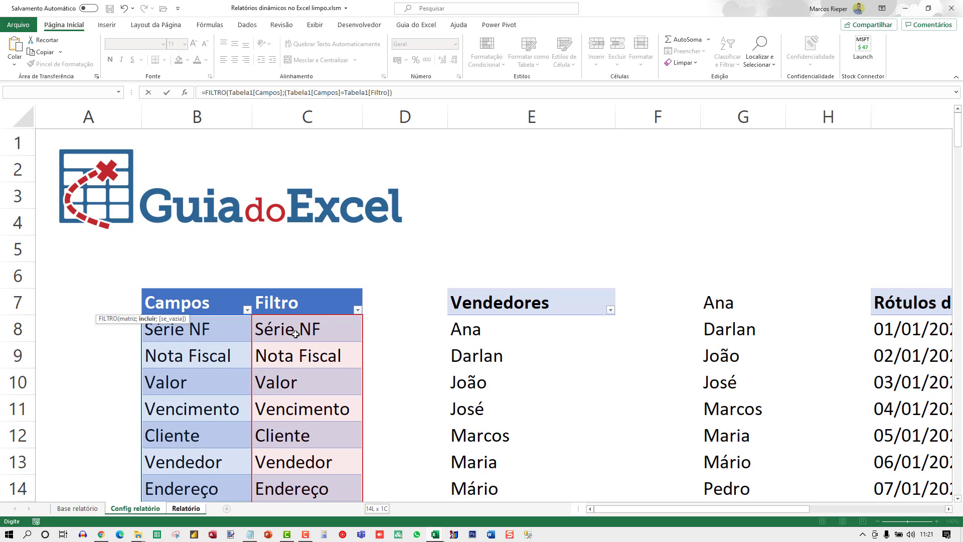
Step: Complete B10 as =FILTRO(Tabela1[Campos];(Tabela1[Campos]=Tabela1[Filtro])) on the Relatório sheet and check the list it returns
click(193, 509)
key(Return)
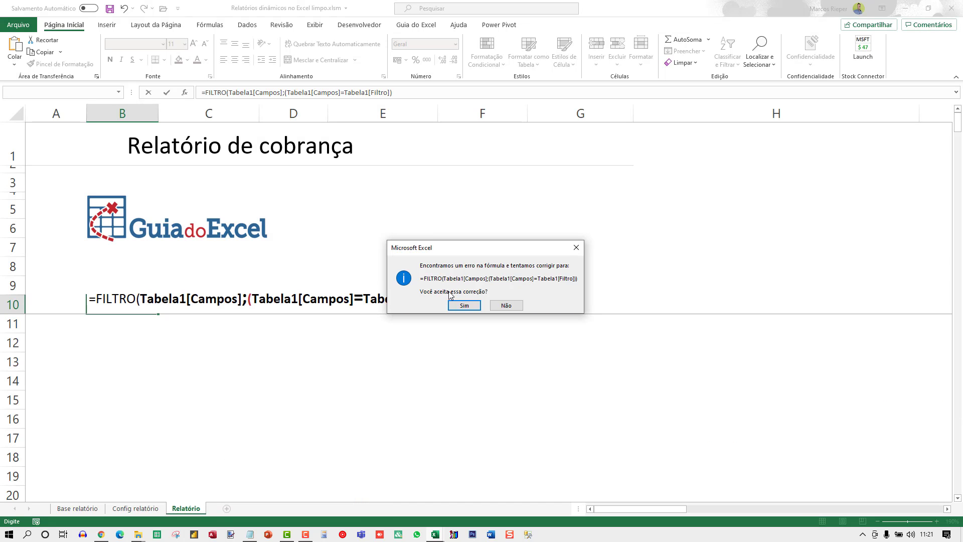
click(452, 305)
key(Return)
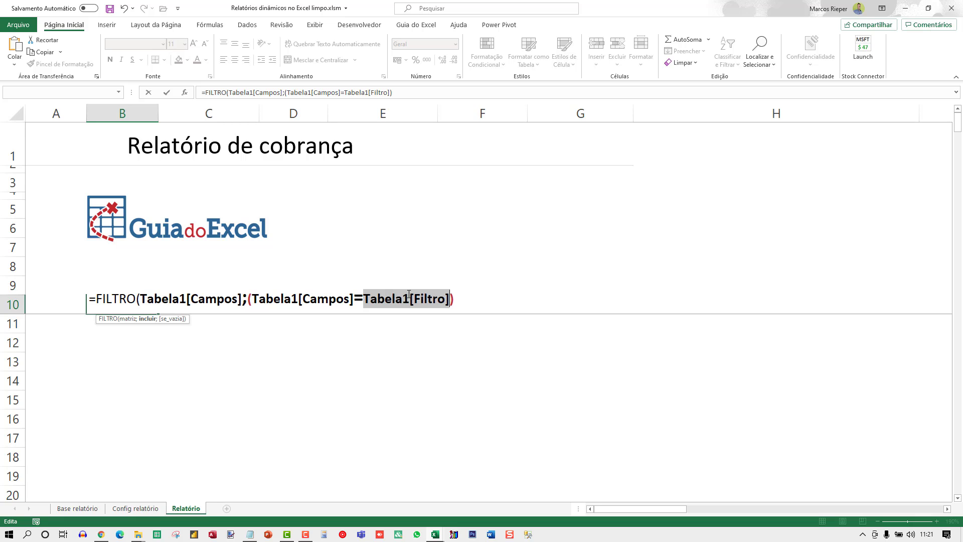
key(Left)
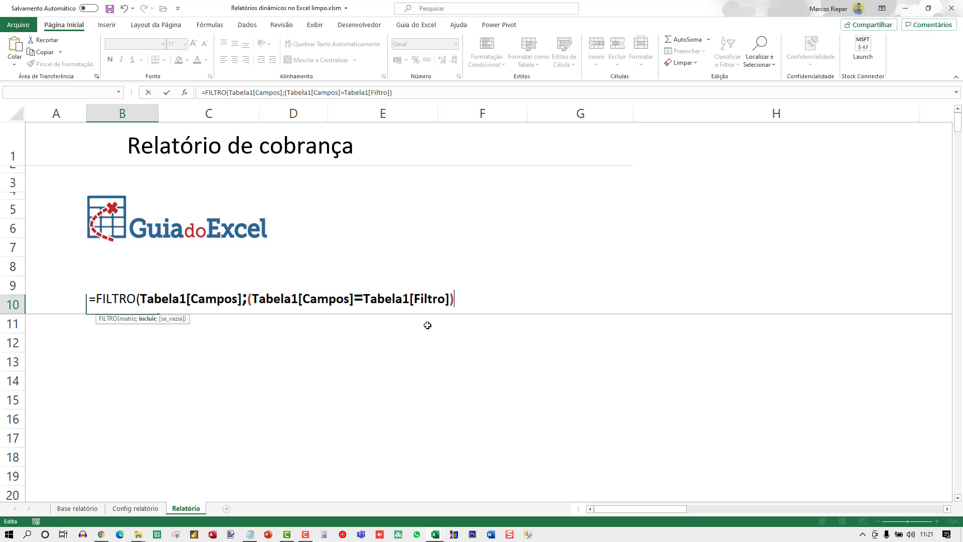
text())
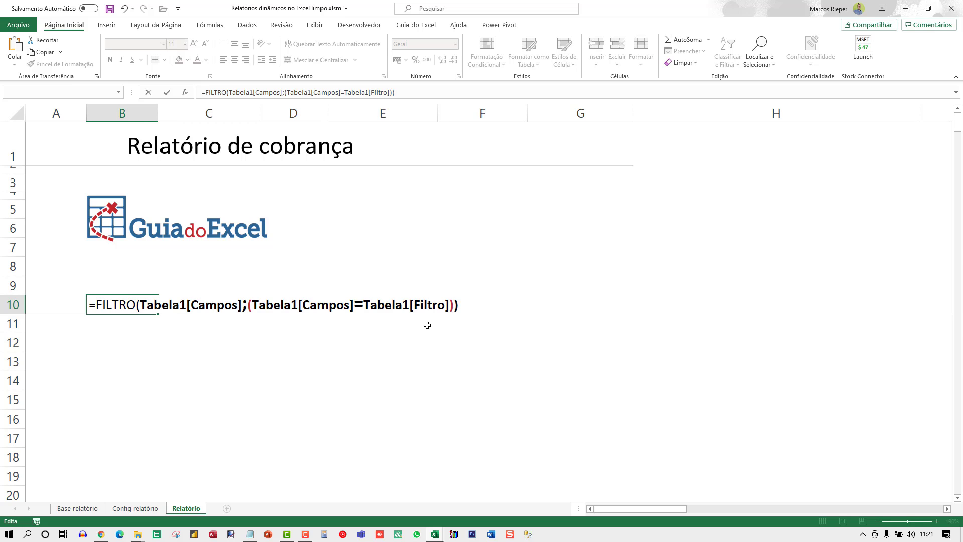
key(Return)
key(Up)
scroll(427, 326, down, 5)
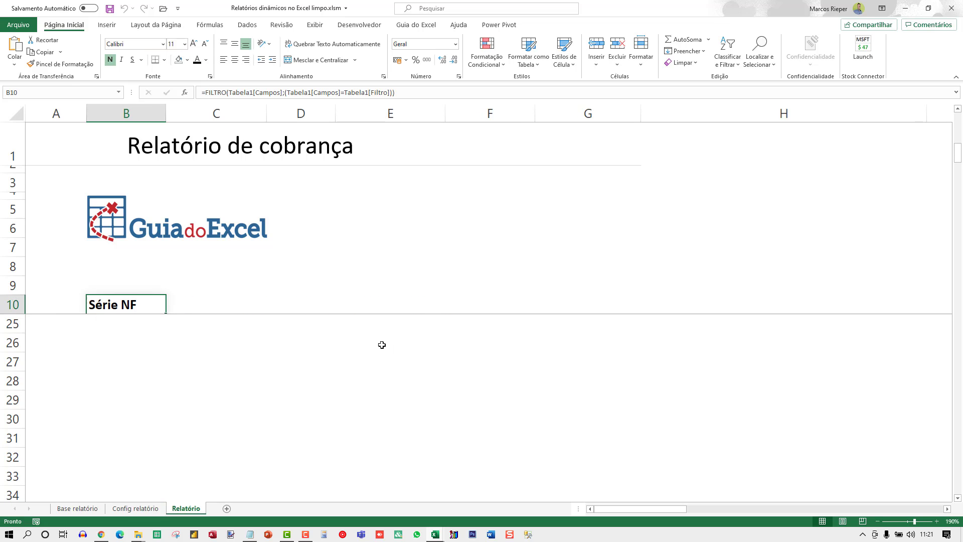
scroll(371, 342, up, 5)
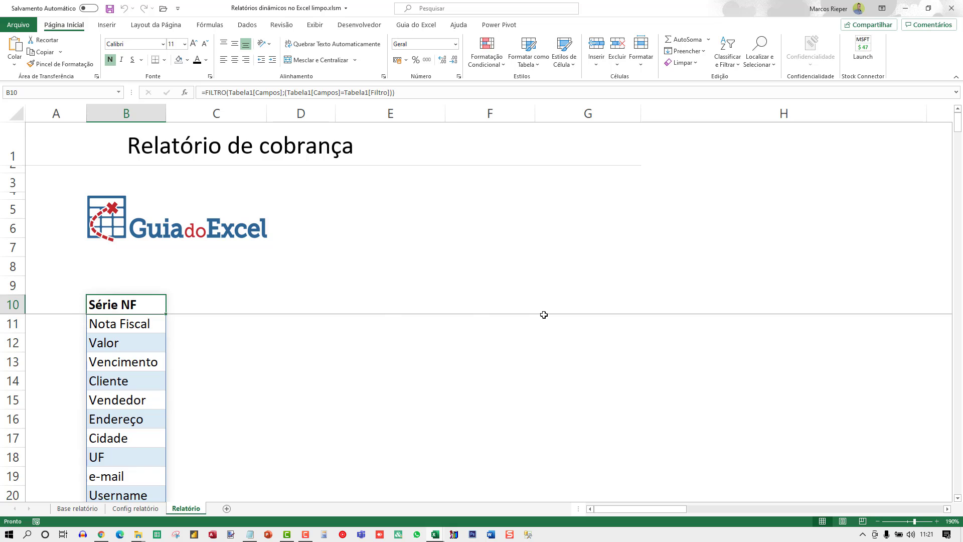
key(F2)
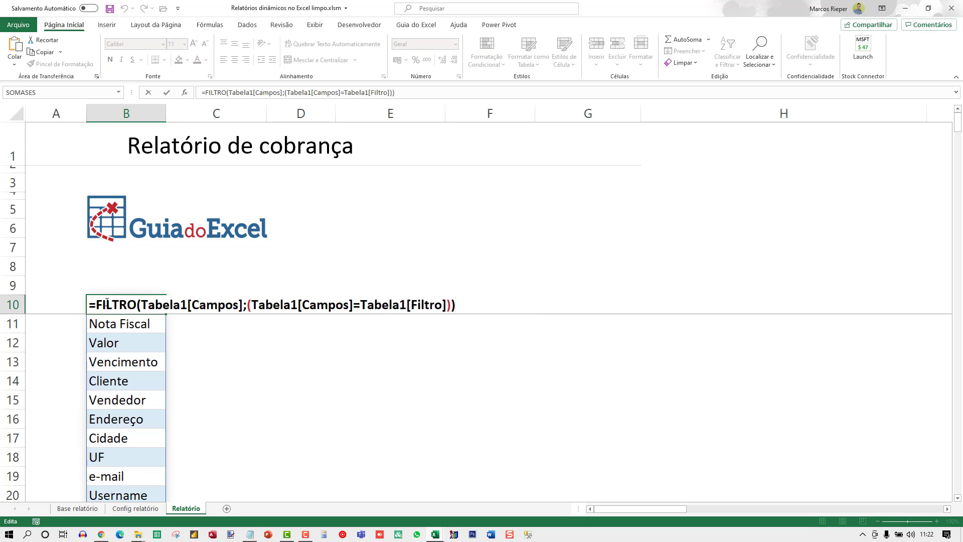
click(102, 303)
key(Left)
key(BackSpace)
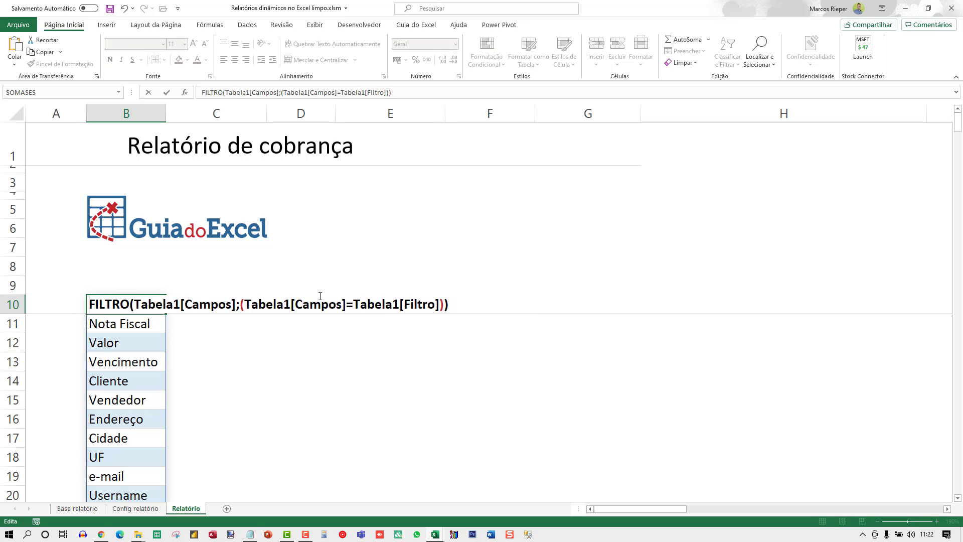
key(Escape)
key(F2)
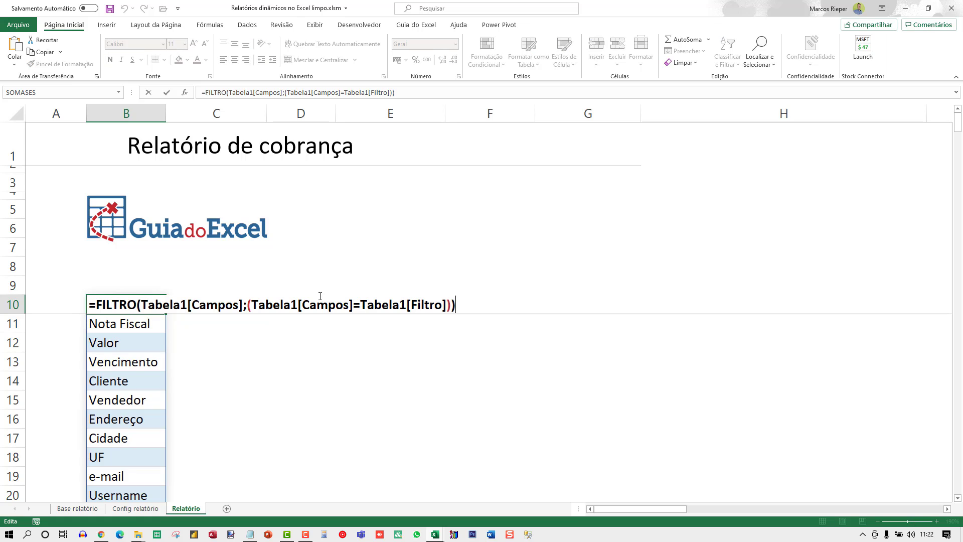
key(Home)
key(Right)
key(shift+End)
key(Delete)
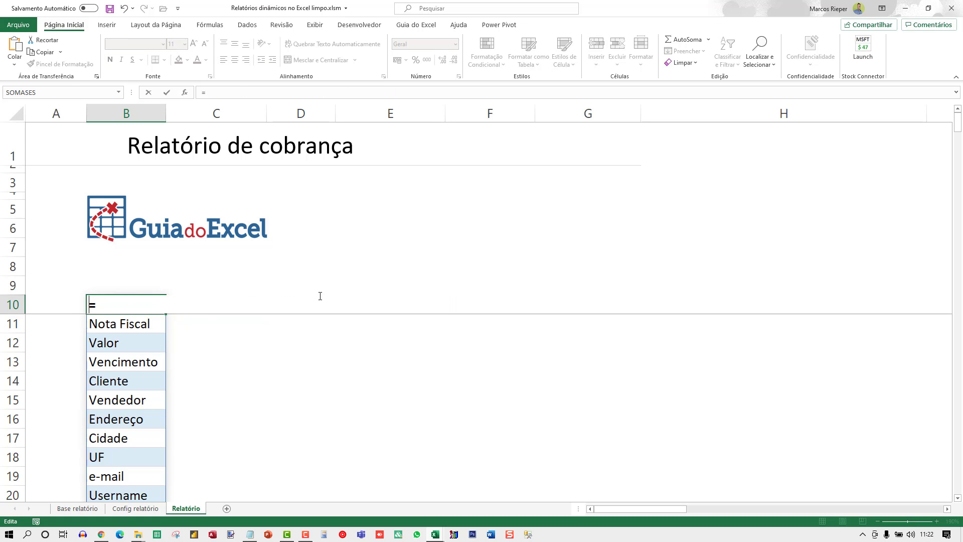
text(TRANSPOR)
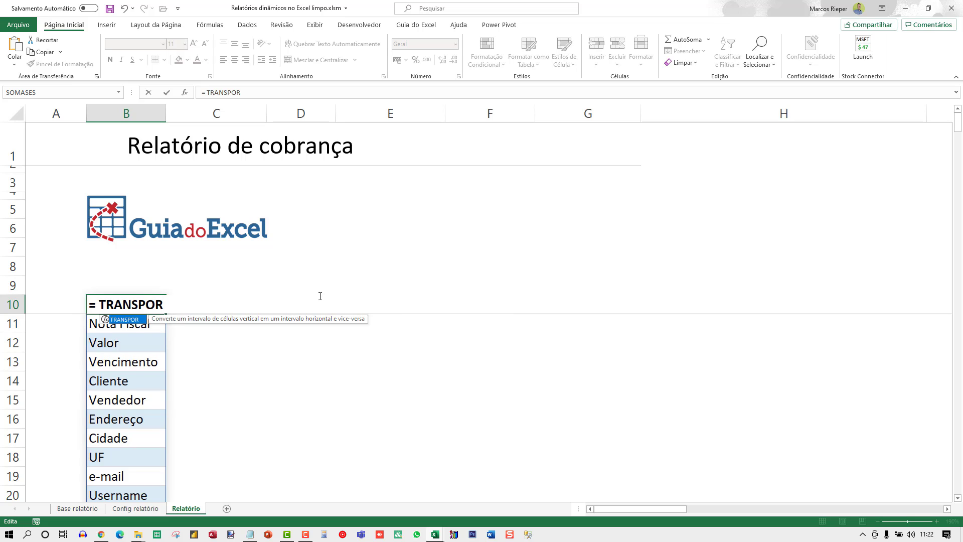
key(Escape)
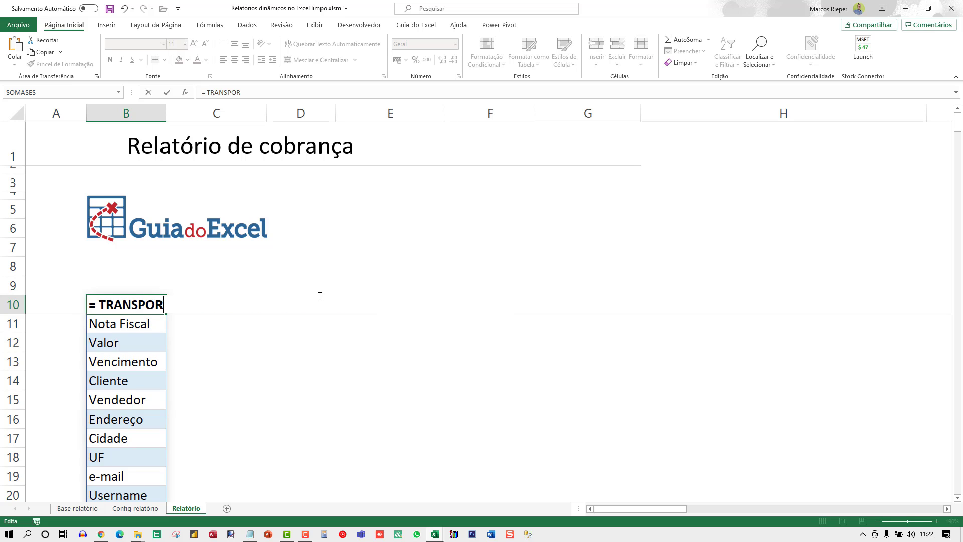
key(Escape)
key(F2)
key(Escape)
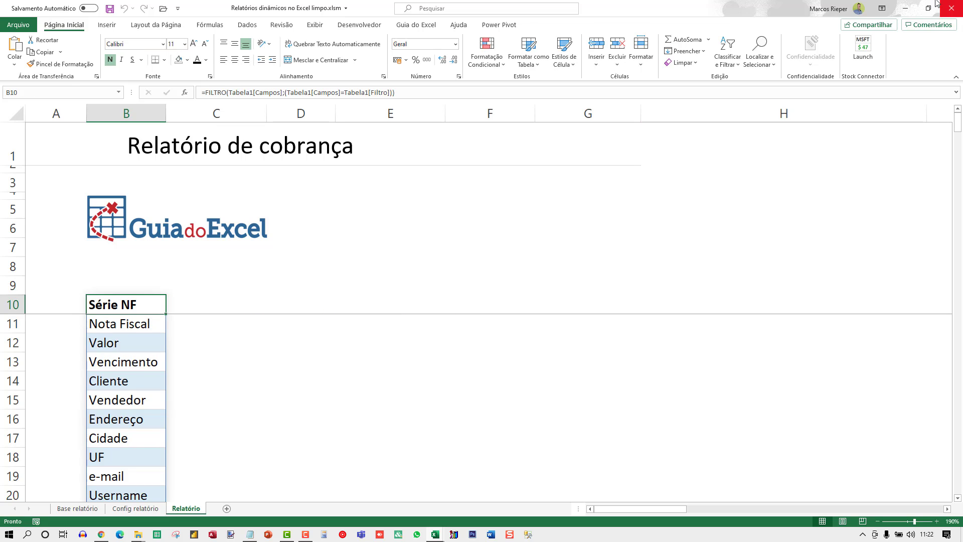
Step: Unfreeze the panes on the Relatório sheet
click(315, 25)
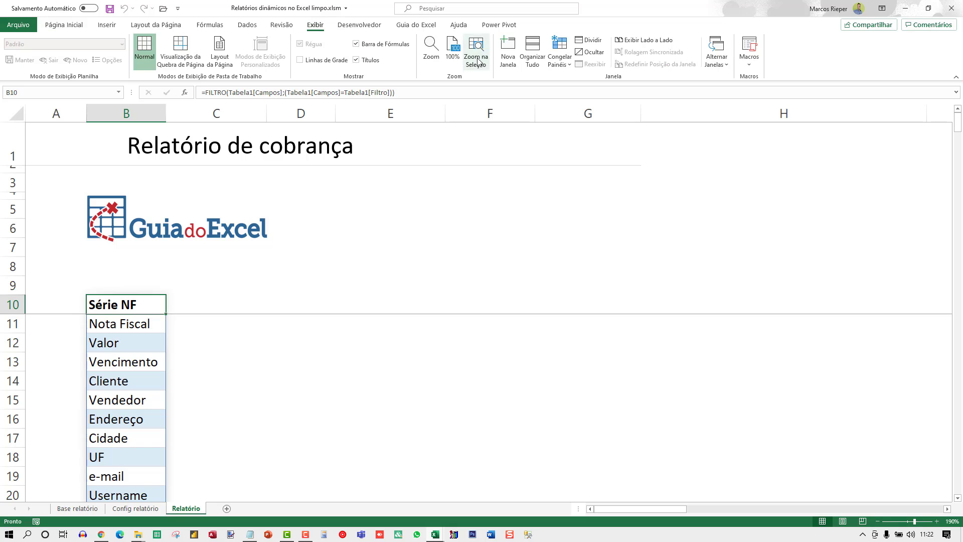
click(560, 56)
click(617, 87)
Step: Wrap the FILTRO formula in B10 of Relatório in TRANSPOR( ), placing FILTRO and the closing parenthesis on separate lines
key(F2)
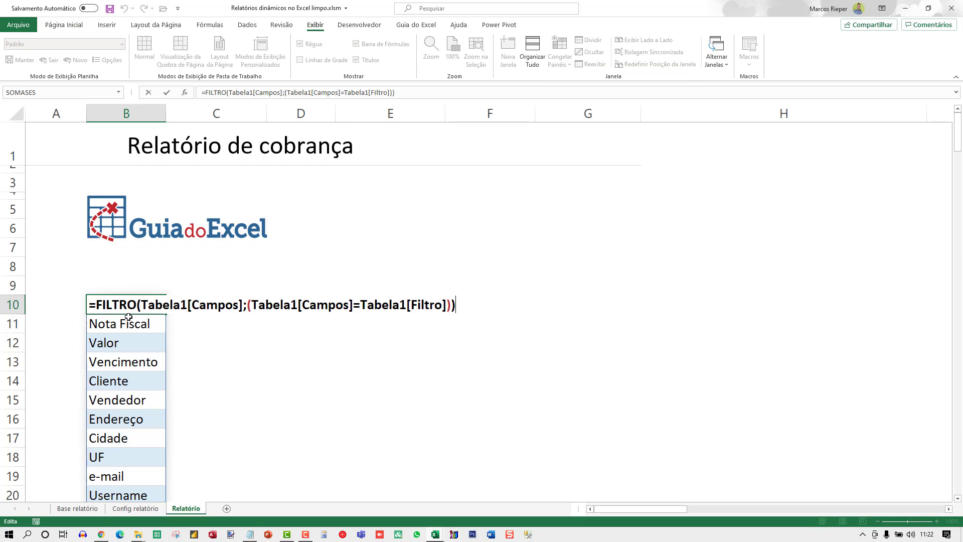
key(Home)
key(Right)
key(alt+Return)
key(Up)
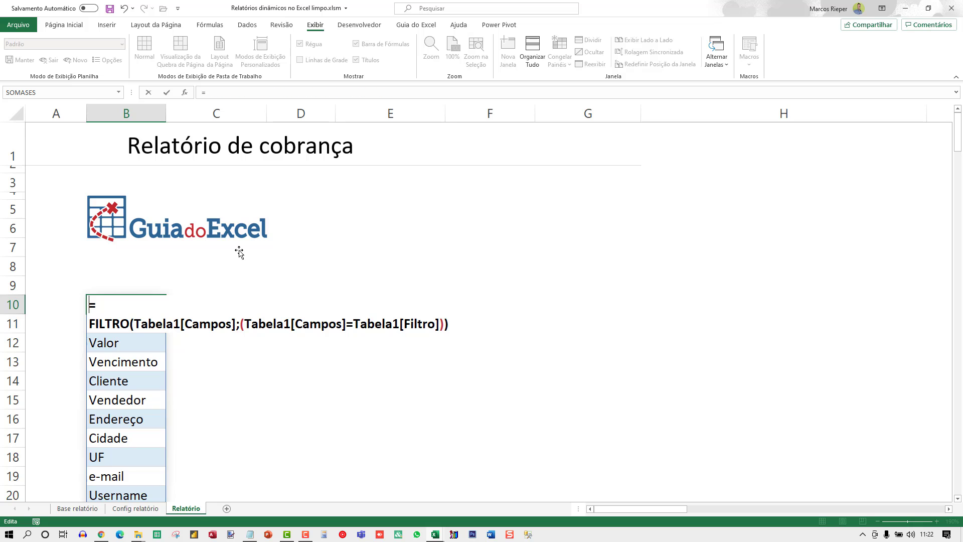
text(TRANSP)
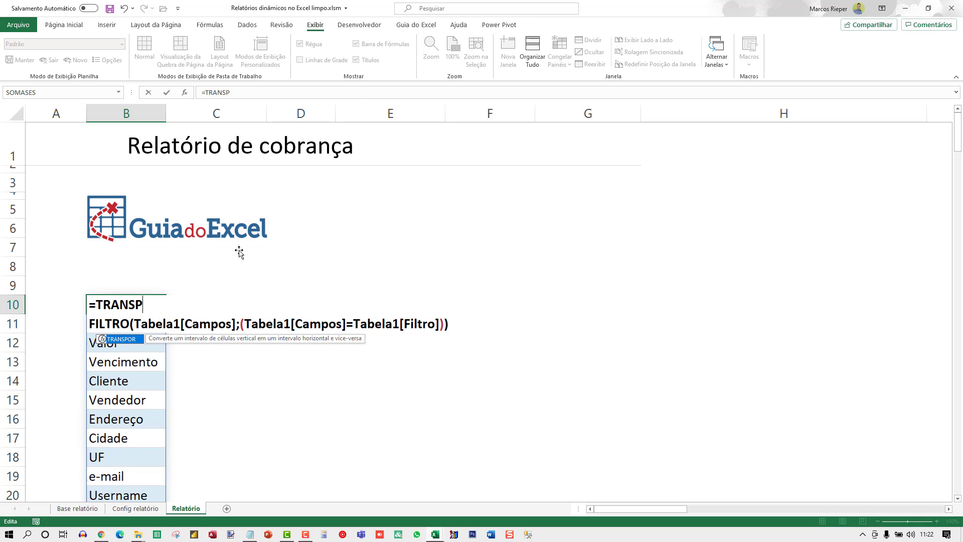
text(OR()
key(Right)
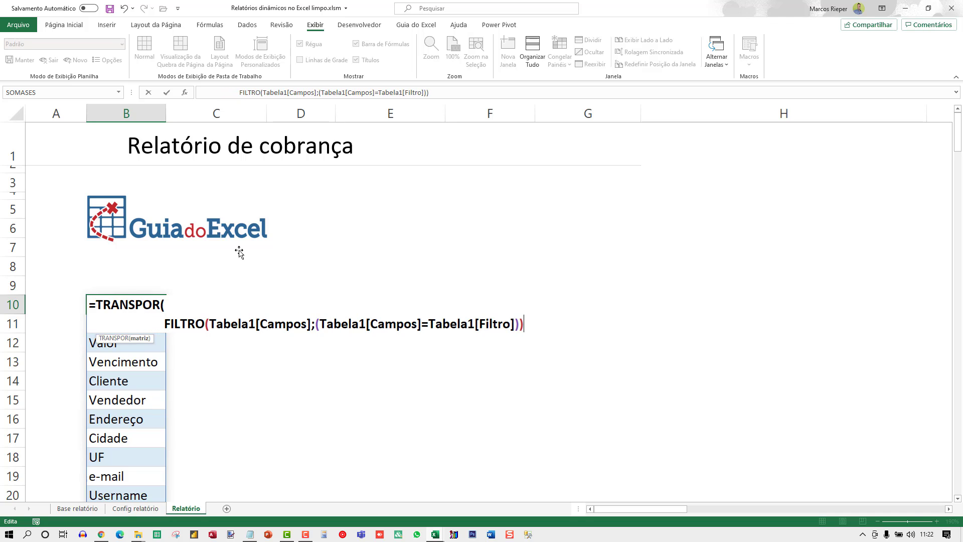
key(alt+Return)
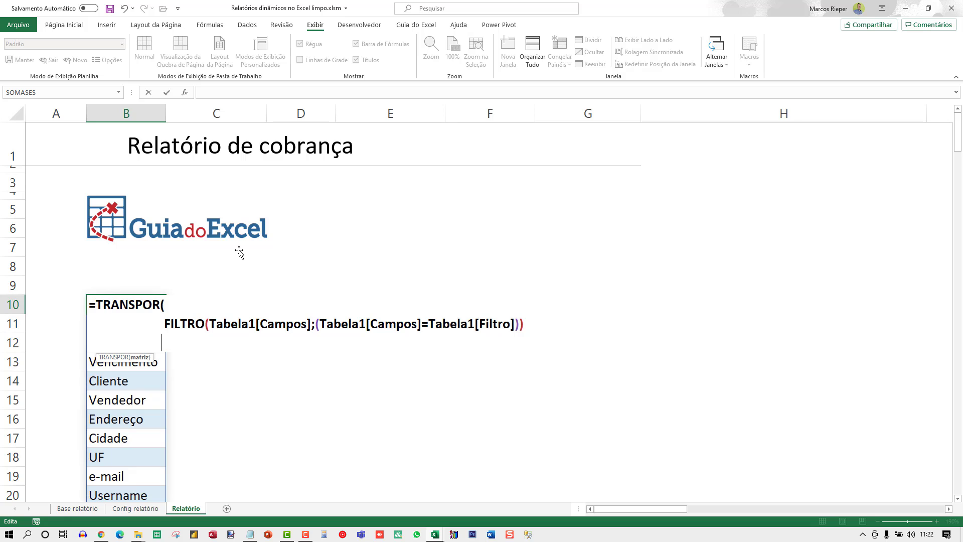
text())
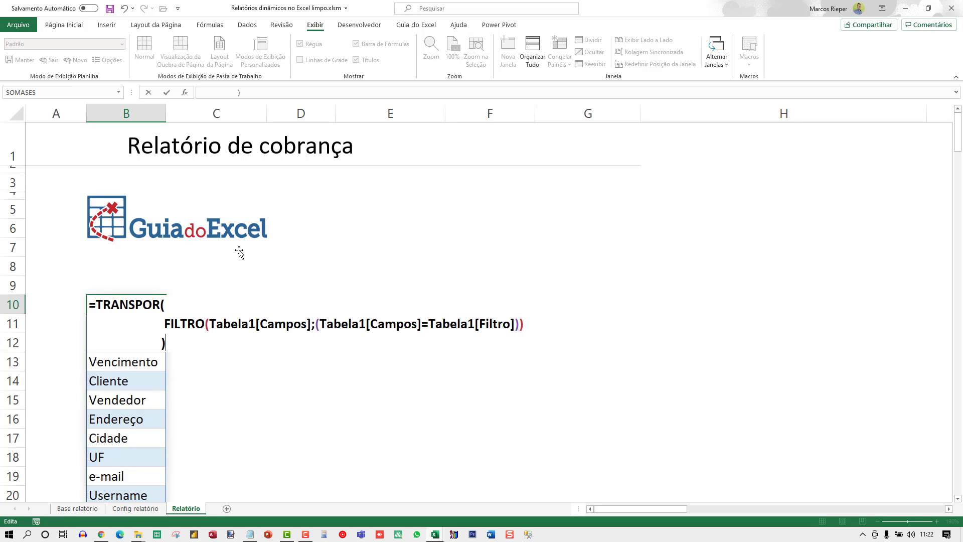
Step: Put the condition (Tabela1[Campos]=Tabela1[Filtro]) on its own line and enter the transposed formula in B10
key(Up)
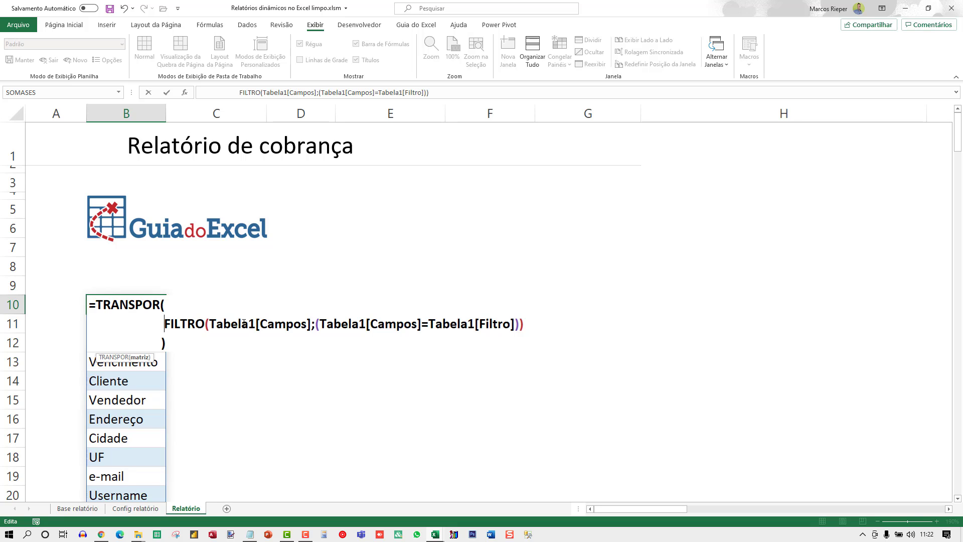
click(316, 323)
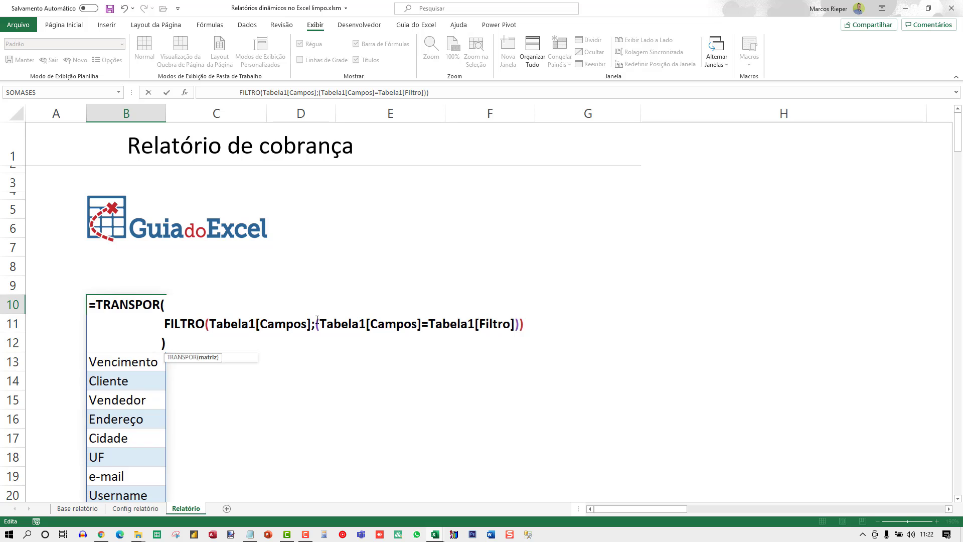
key(alt+Return)
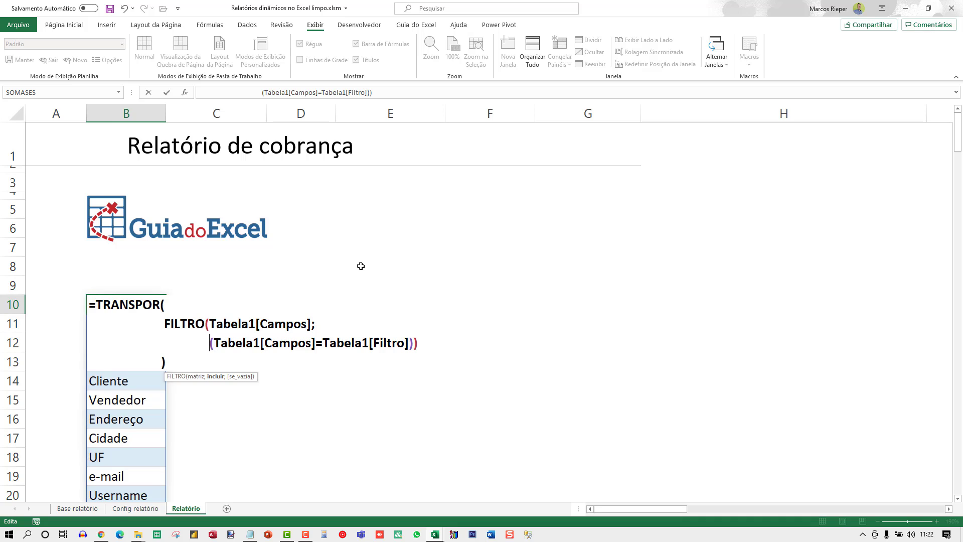
click(219, 357)
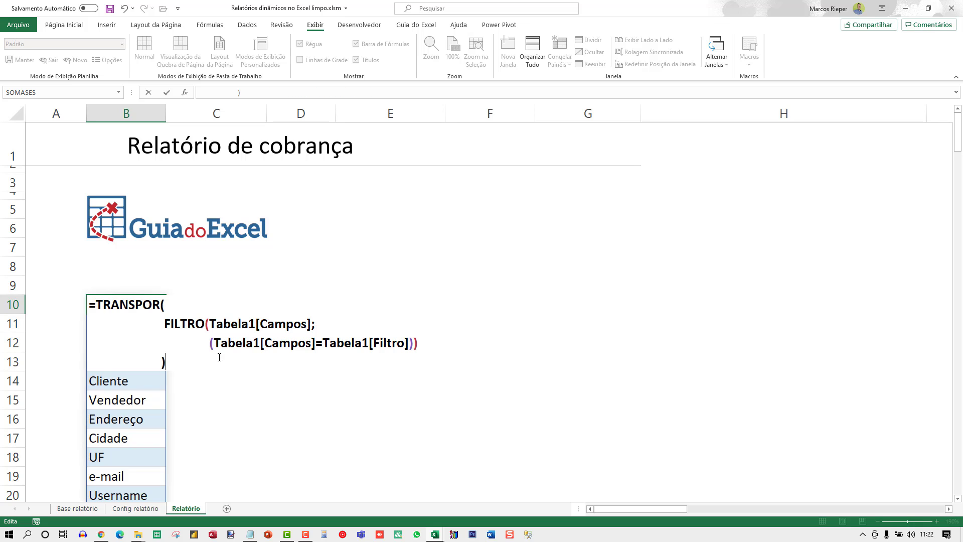
key(Return)
key(Up)
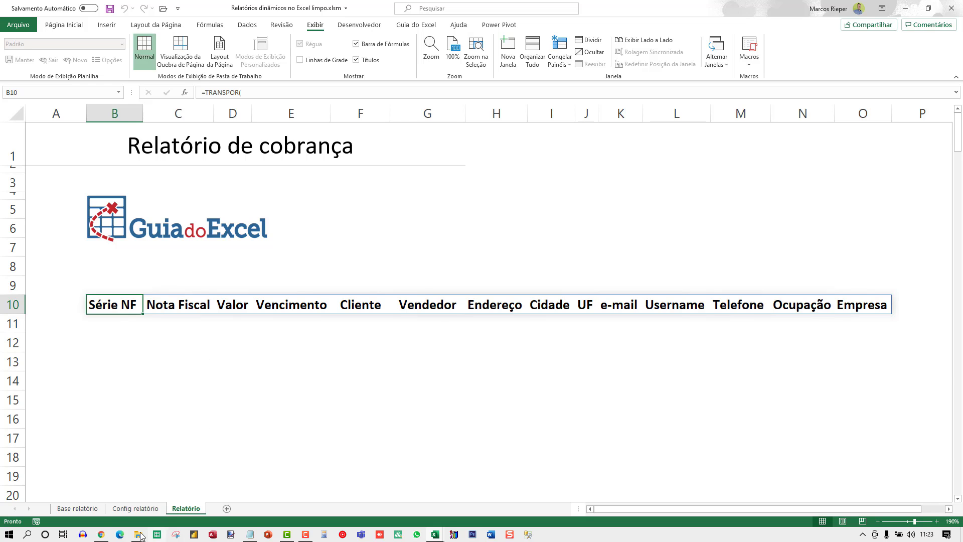
Step: Insert a slicer for the Campos field from the Campos/Filtro table on the Config relatório sheet
click(119, 509)
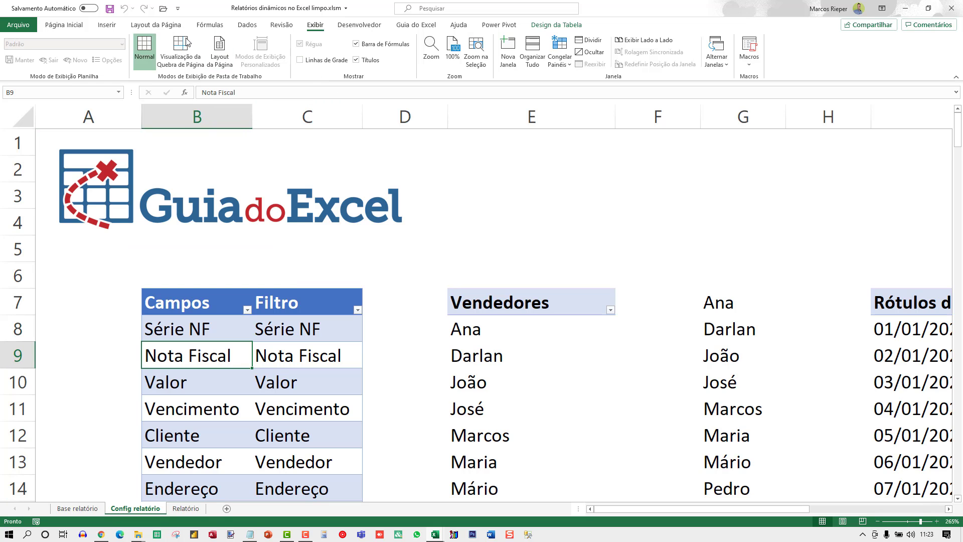
click(113, 25)
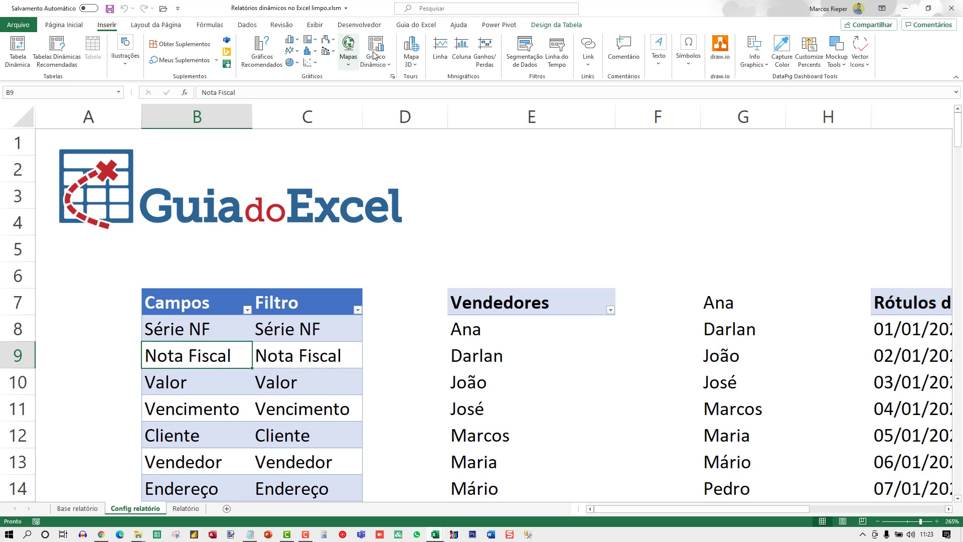
click(523, 43)
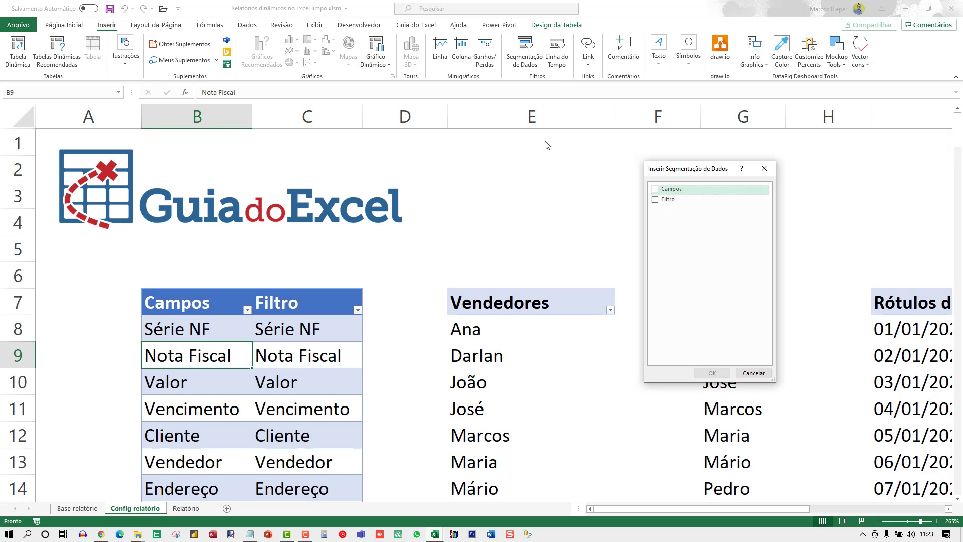
click(658, 190)
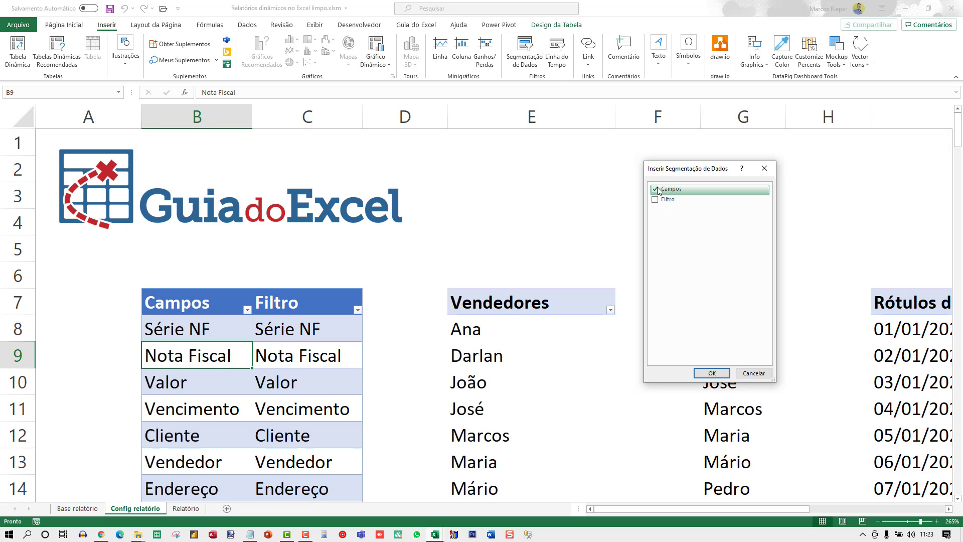
click(712, 374)
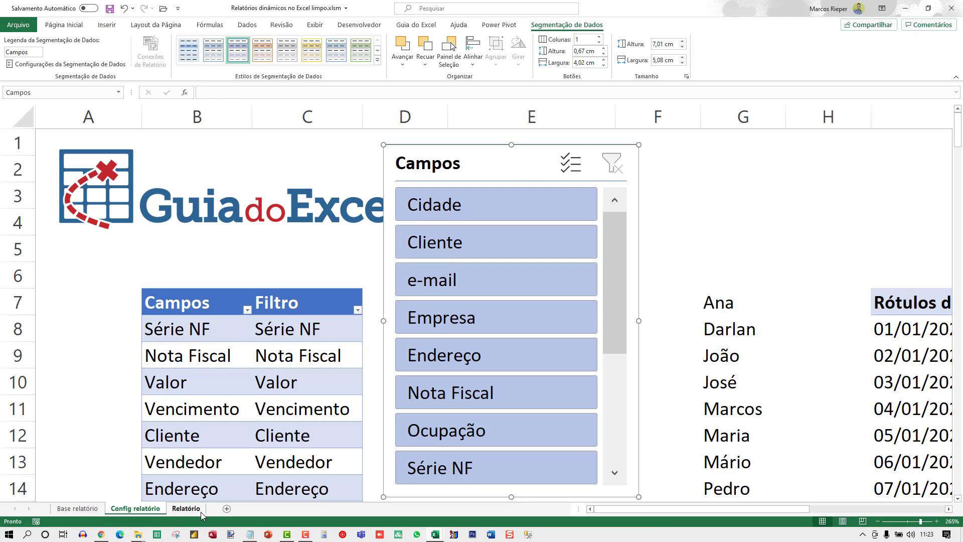
Step: Cut the Campos slicer from Config relatório, paste it into the Relatório sheet and place it beside the logo
key(Delete)
click(185, 509)
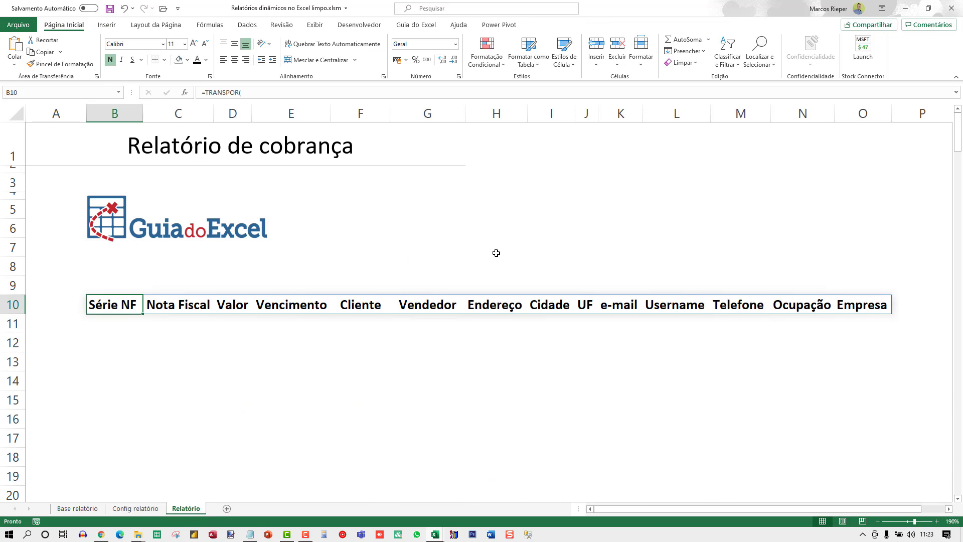
click(450, 222)
key(ctrl+v)
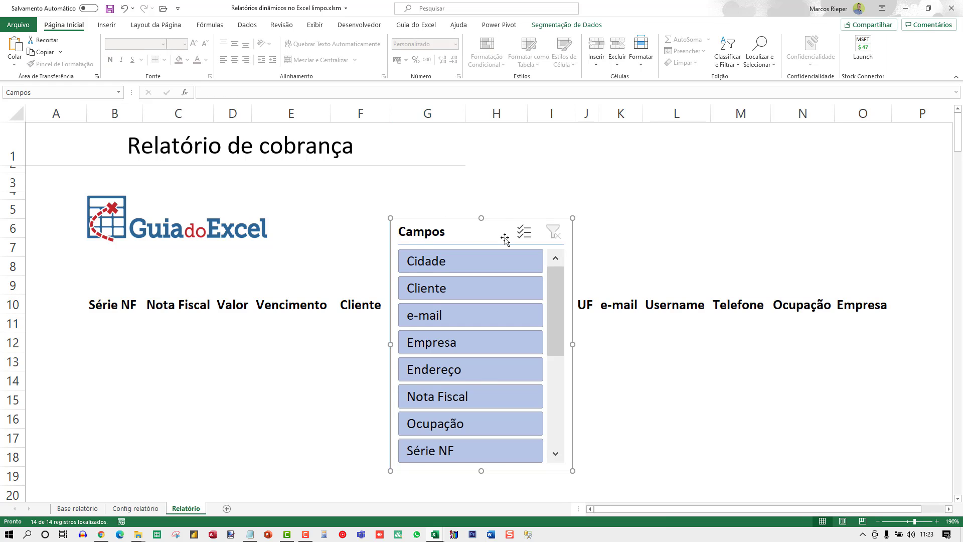
drag(480, 236, 450, 180)
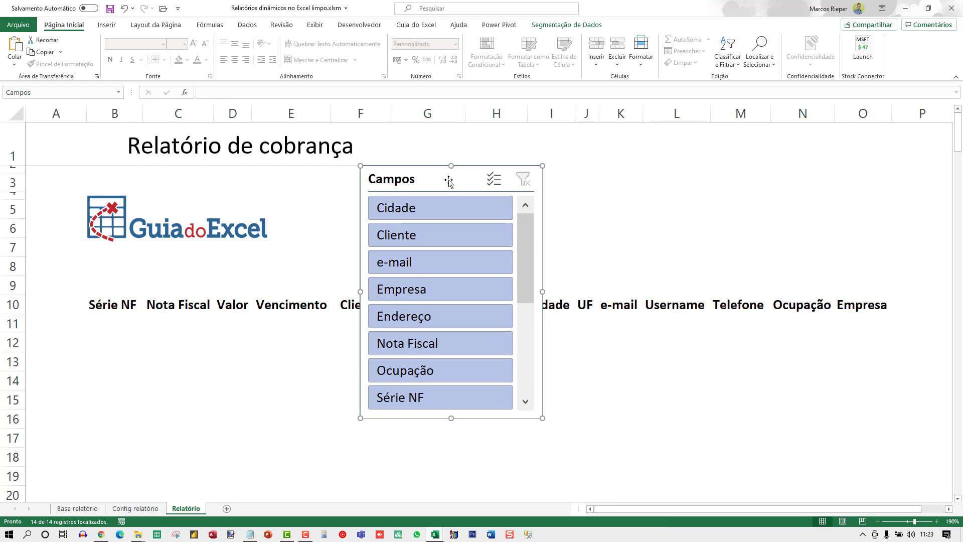
Step: Set the Campos slicer's number of columns to 4 in its size and layout properties
right_click(451, 180)
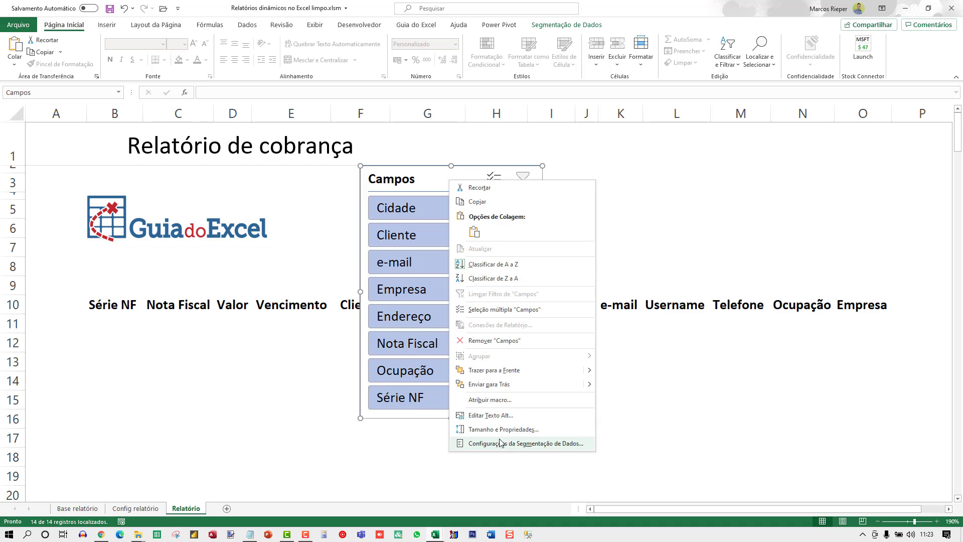
click(502, 432)
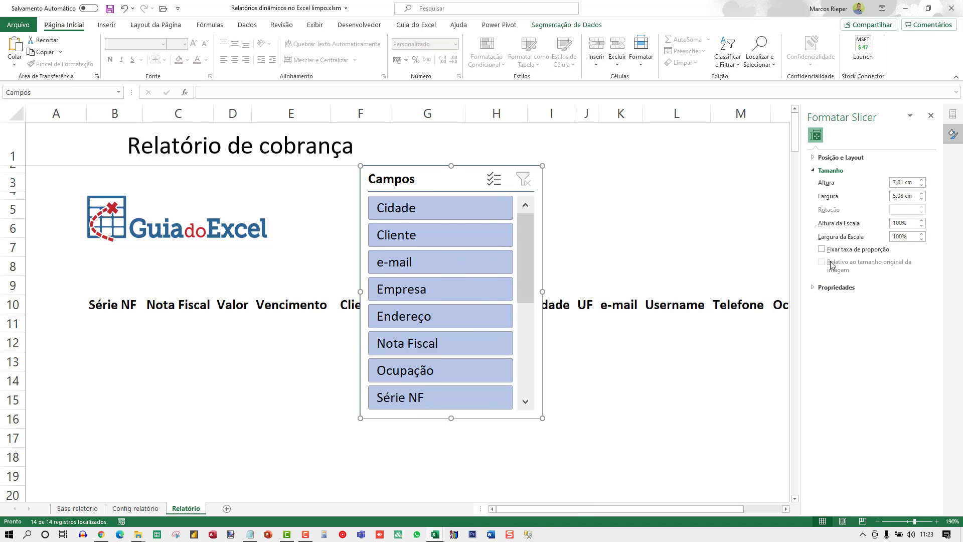
click(818, 159)
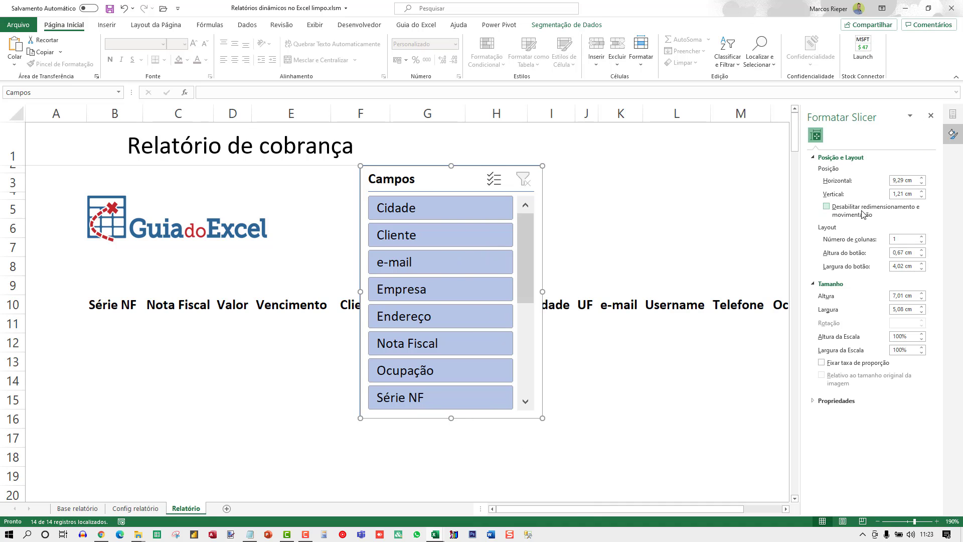
click(902, 240)
drag(886, 241, 866, 211)
text(4)
key(Return)
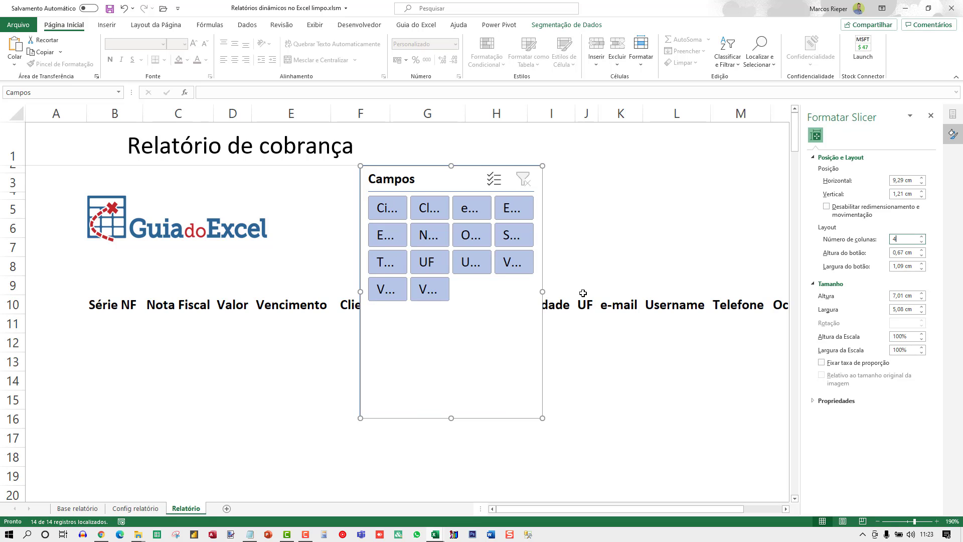
click(931, 116)
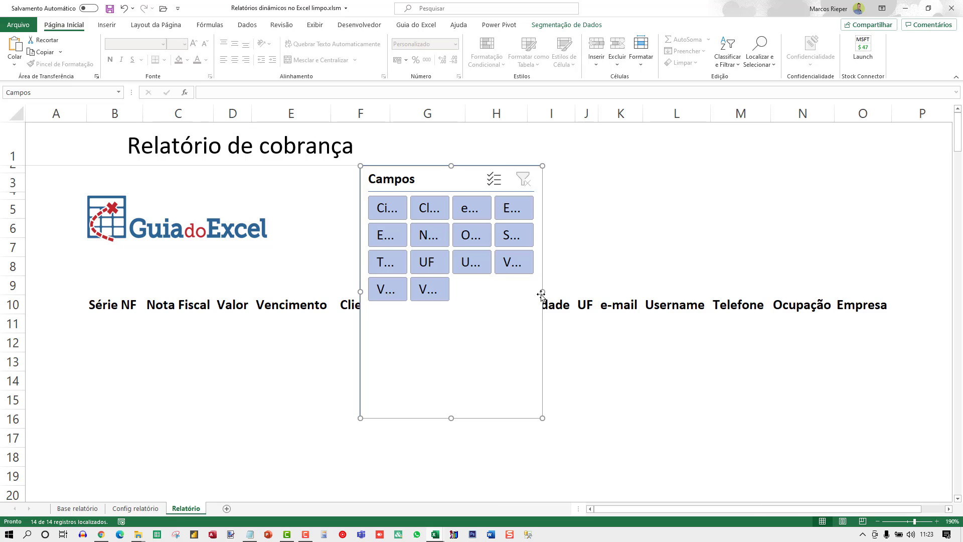
Step: Widen and shorten the Campos slicer so all its items show, and fit it above the header row beside the logo
drag(543, 292, 718, 289)
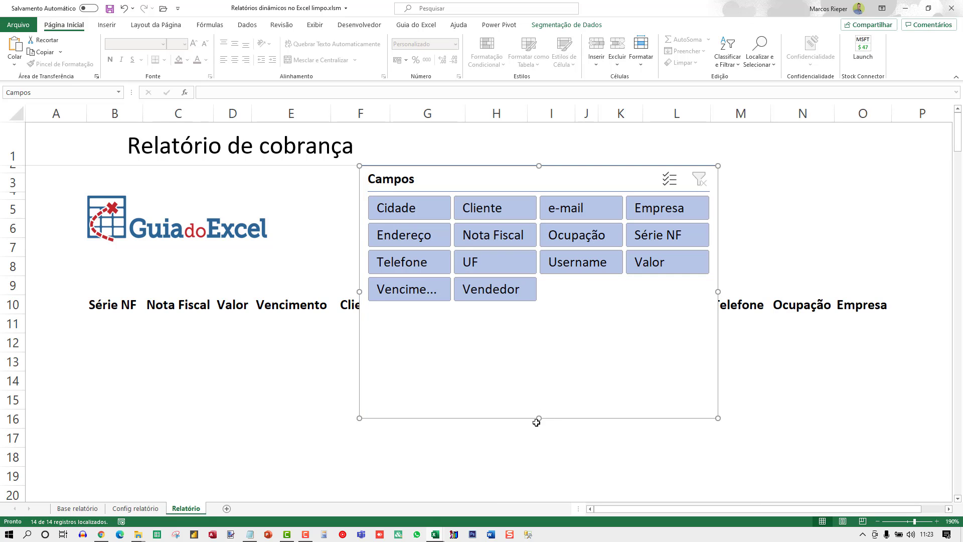
drag(538, 414, 529, 311)
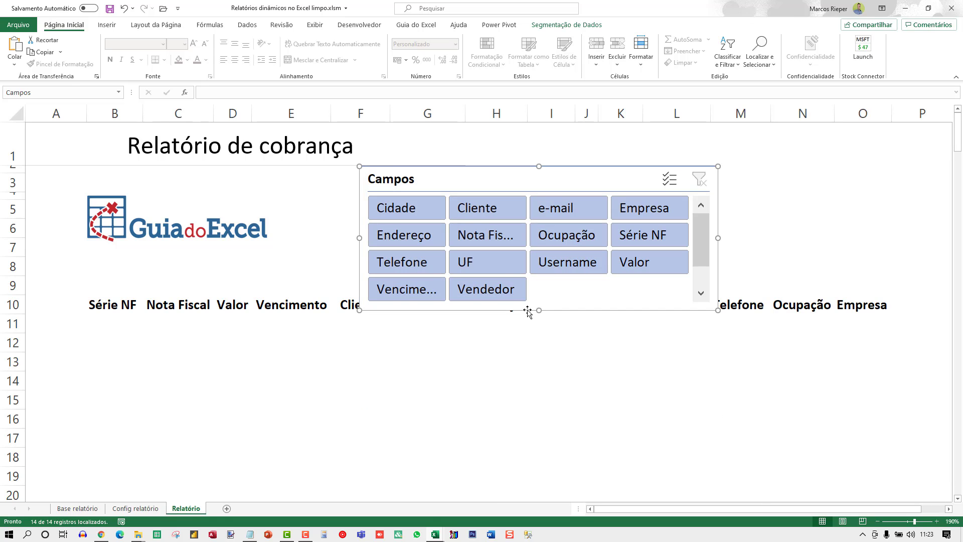
drag(508, 167, 514, 129)
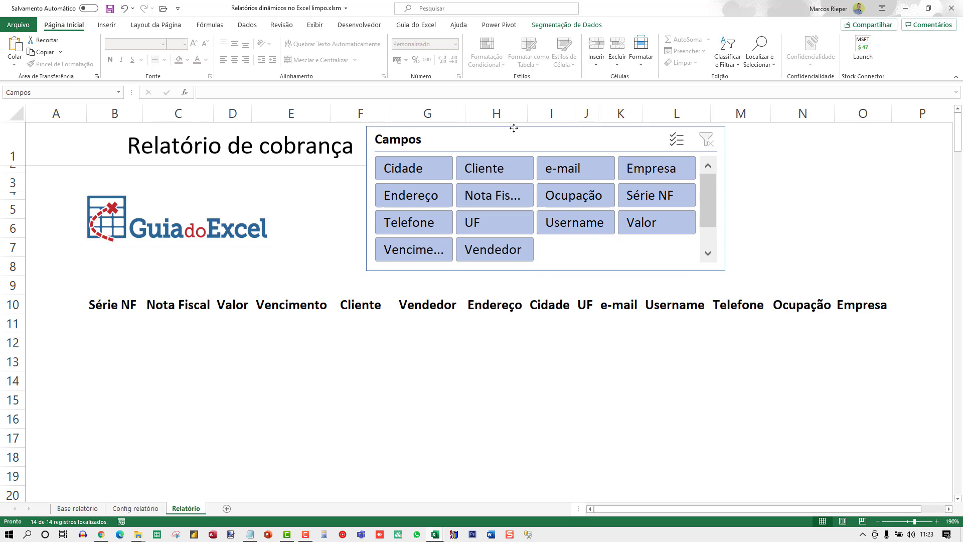
drag(544, 273, 544, 284)
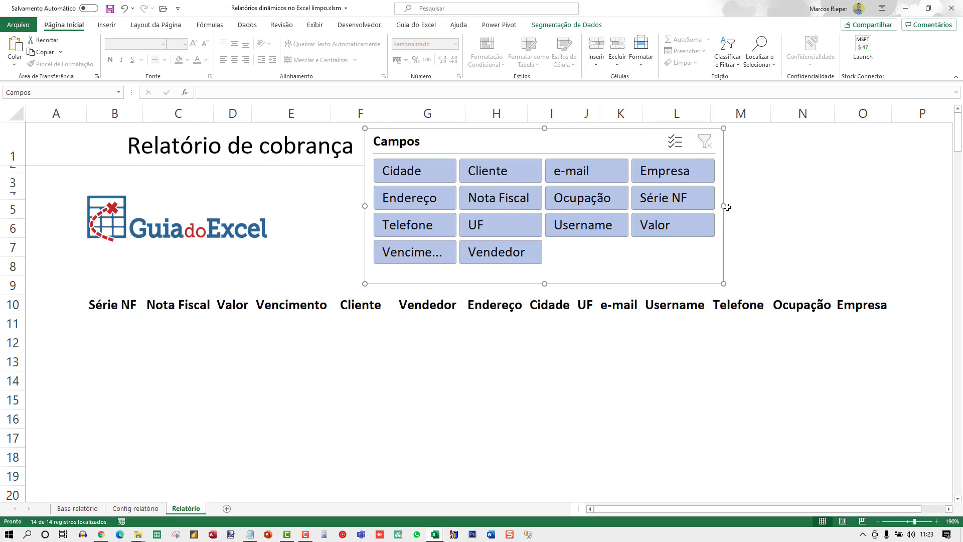
drag(724, 206, 731, 206)
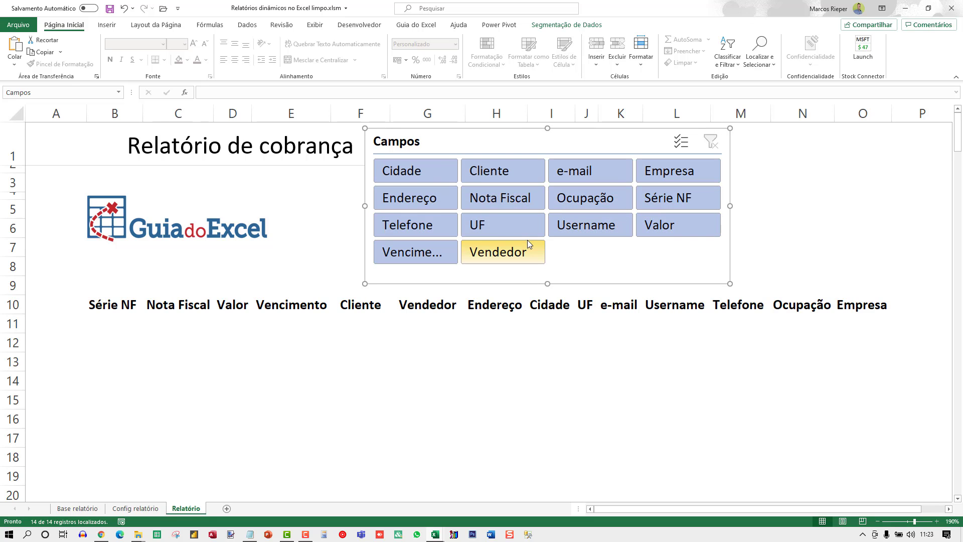
Step: Try the Campos slicer with Cidade, Nota Fiscal and the run of fields from Cidade to UF
click(426, 178)
click(469, 197)
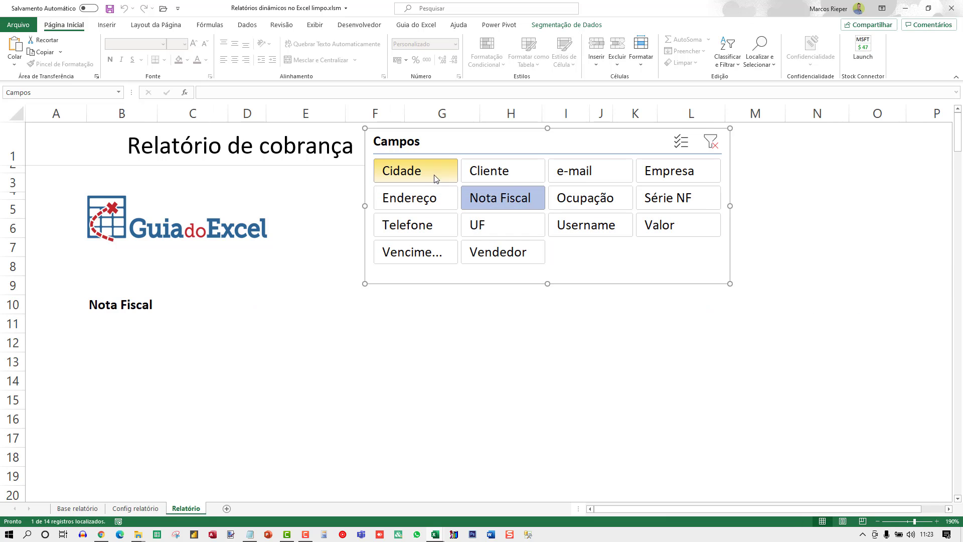
drag(427, 174, 525, 225)
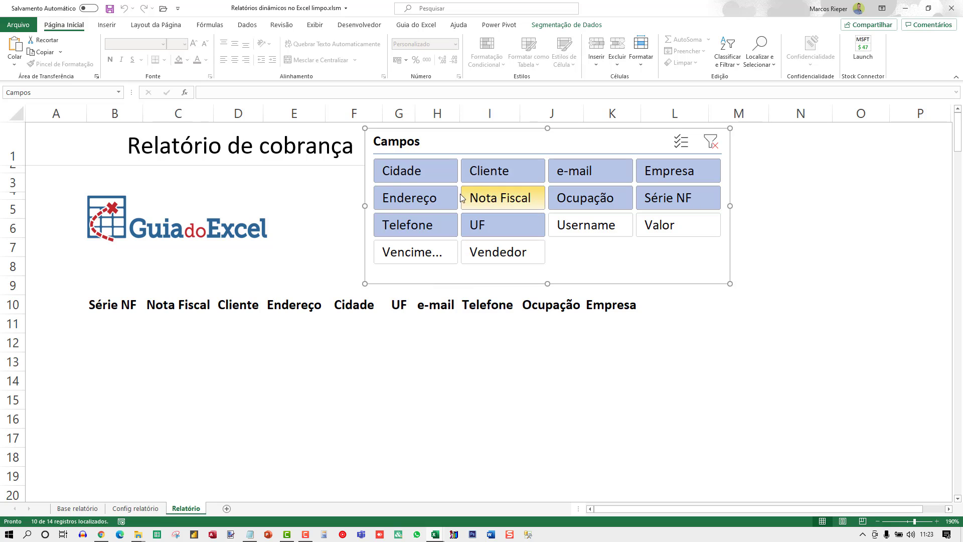
Step: Select only Endereço, Cliente and UF in the Campos slicer
click(429, 196)
ctrl+click(501, 175)
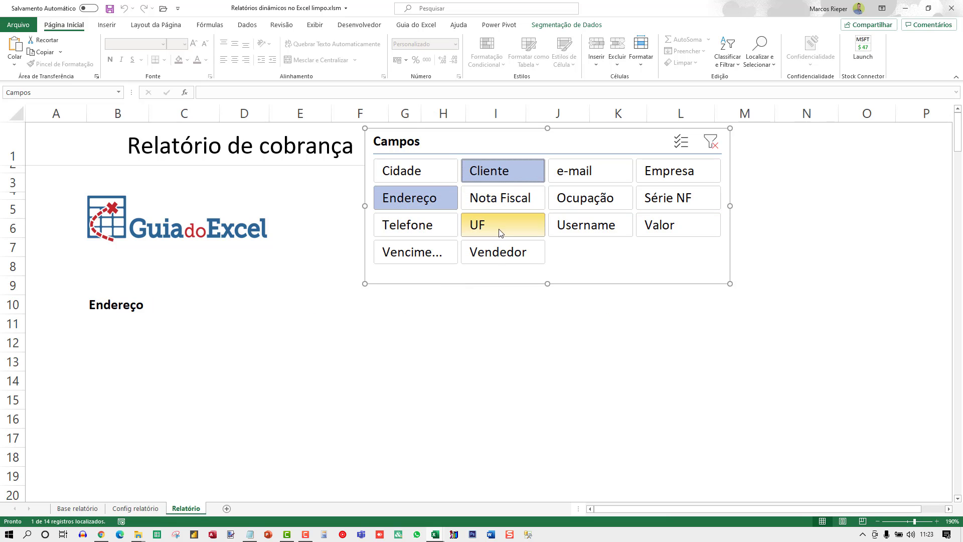
ctrl+click(499, 224)
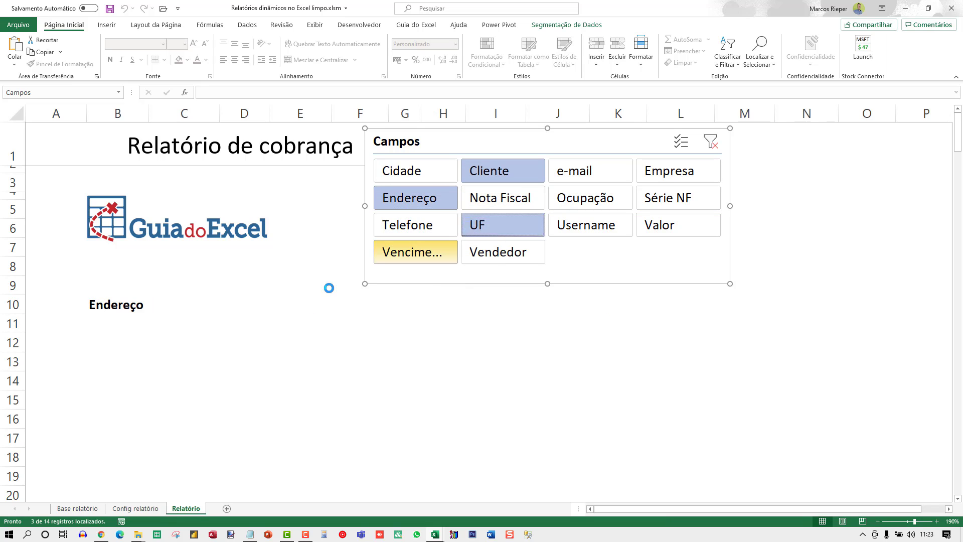
Step: Check on Config relatório how the slicer filters the Campos table and review the SUBTOTAL formula in the Filtro column
click(136, 509)
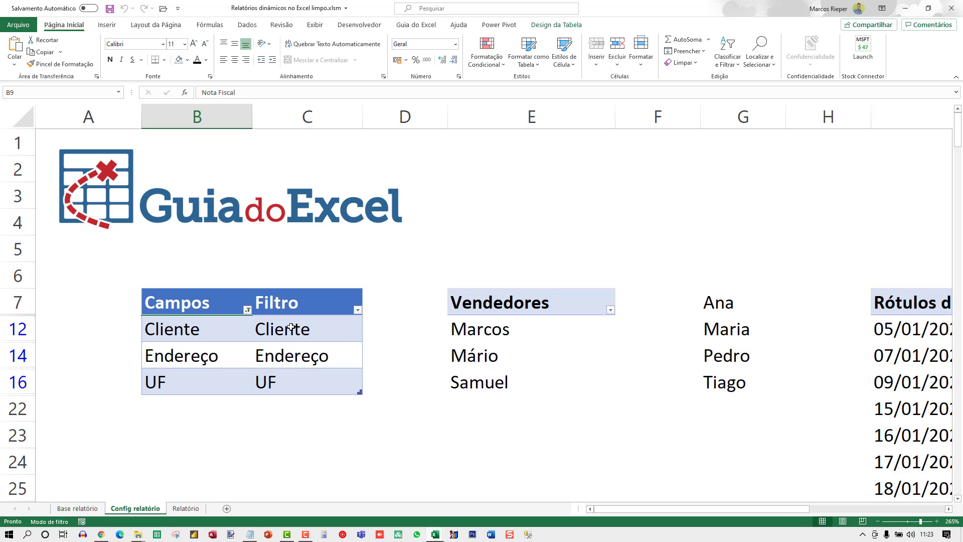
drag(290, 326, 295, 383)
click(211, 338)
click(307, 319)
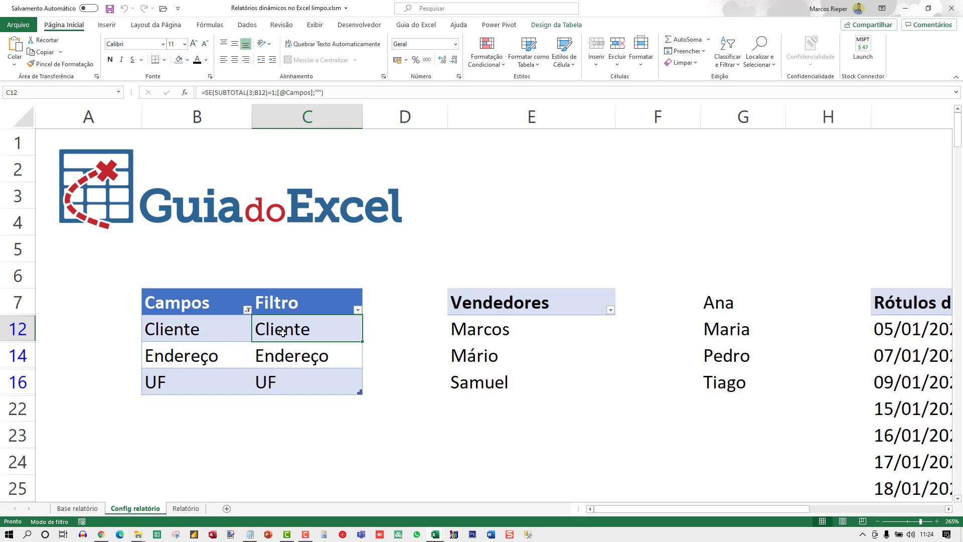
click(219, 336)
click(101, 327)
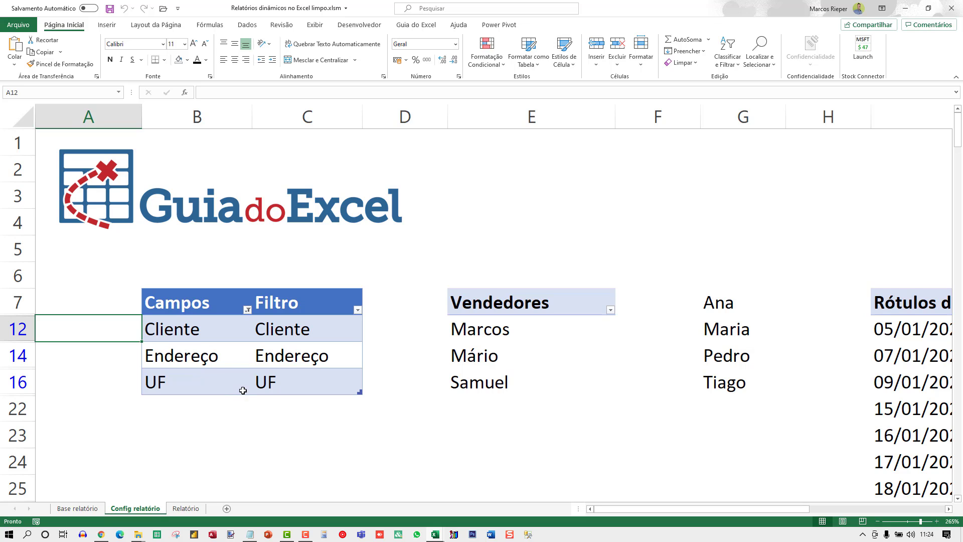
Step: Clear the Campos slicer's filter on the Relatório sheet to include every field in the report header
click(187, 509)
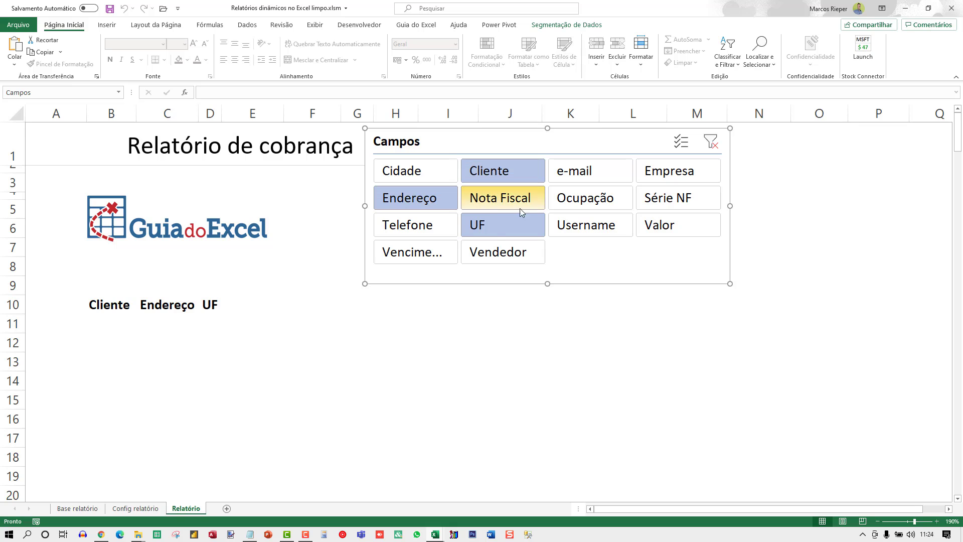
click(714, 144)
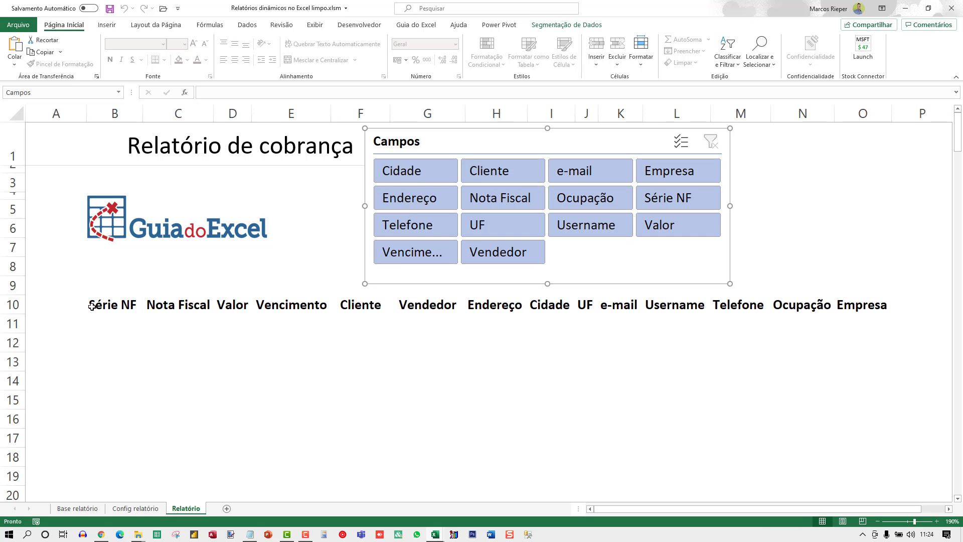
drag(91, 301, 874, 305)
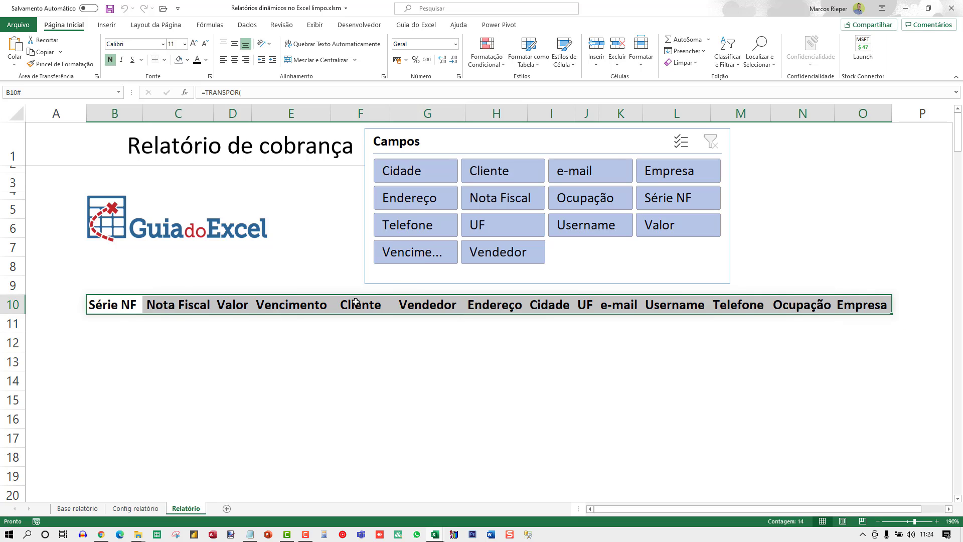
Step: Start a FILTRO formula in cell B11 of Relatório, using the whole tCobranca table from Base relatório as its array
click(115, 327)
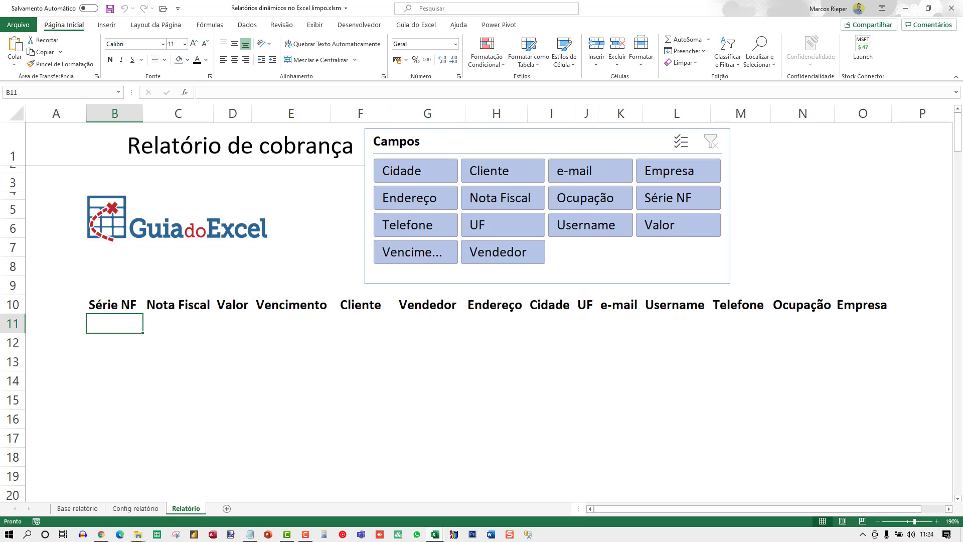
key(alt+F11)
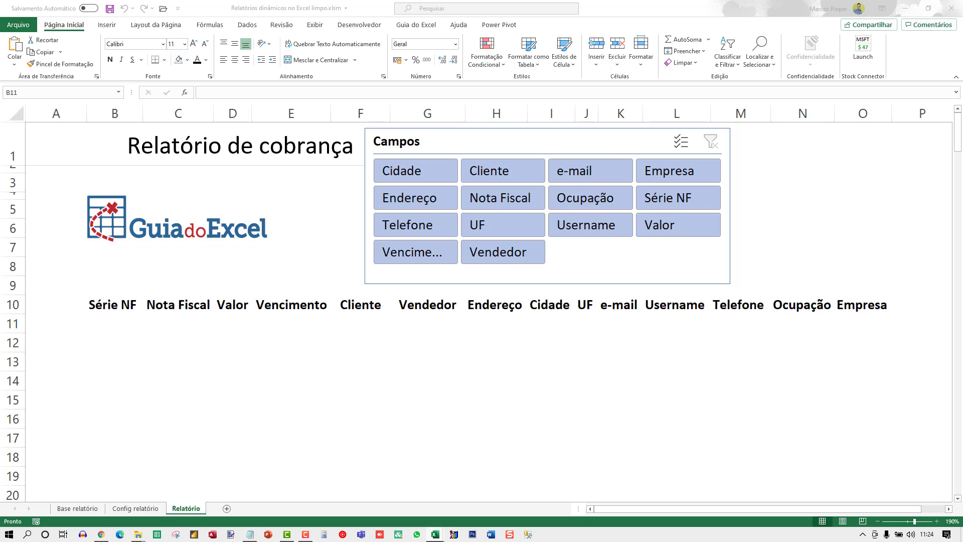
click(129, 317)
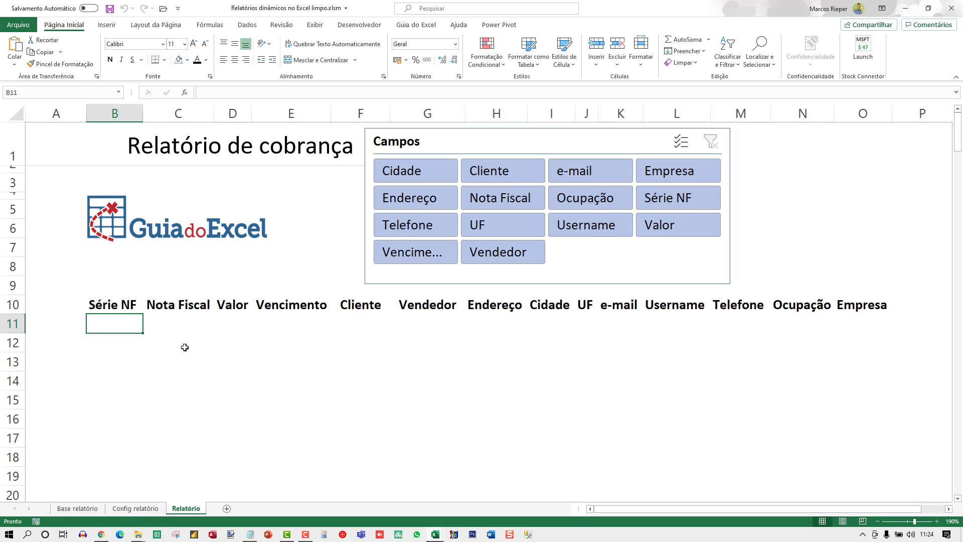
text(=FILT)
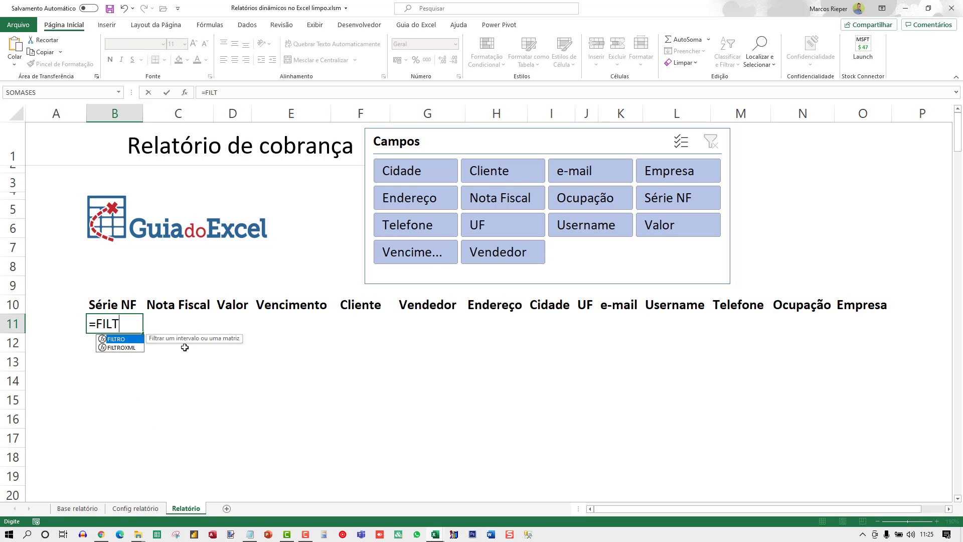
text(RO()
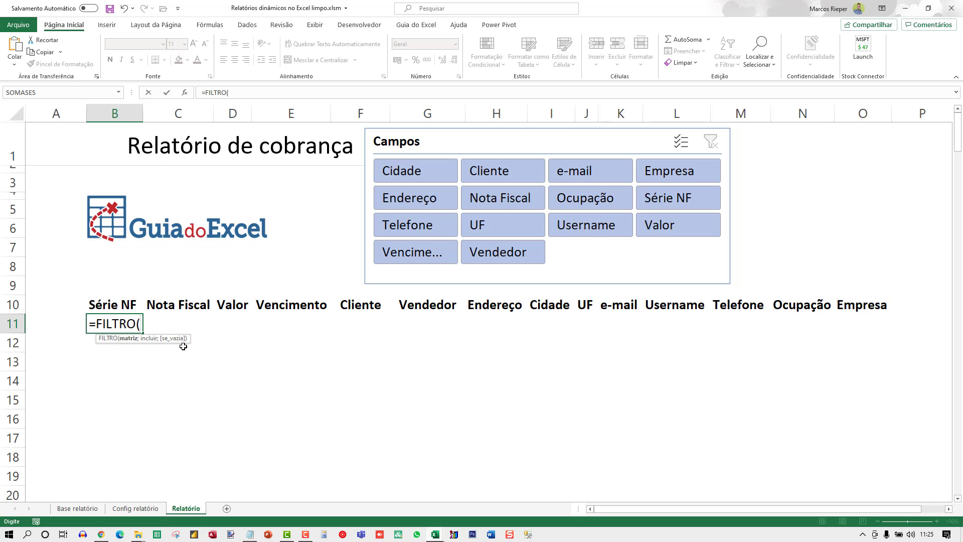
click(79, 509)
click(139, 295)
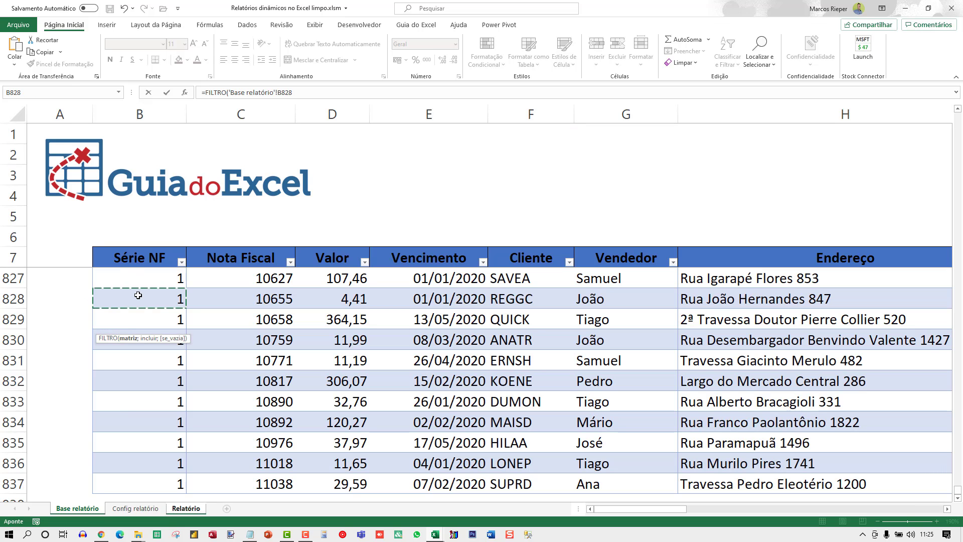
key(ctrl+Up)
key(ctrl+Down)
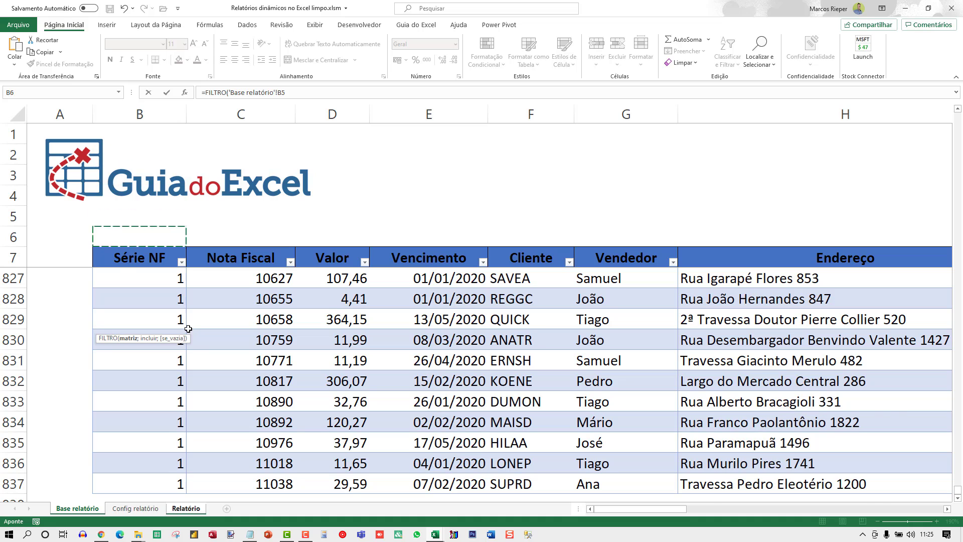
key(Down)
key(ctrl+shift+Down)
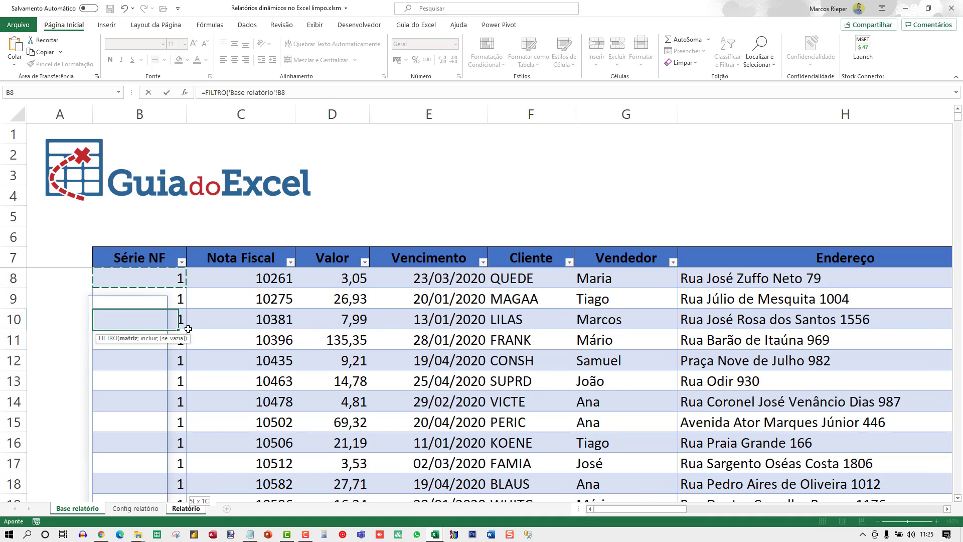
key(ctrl+shift+Right)
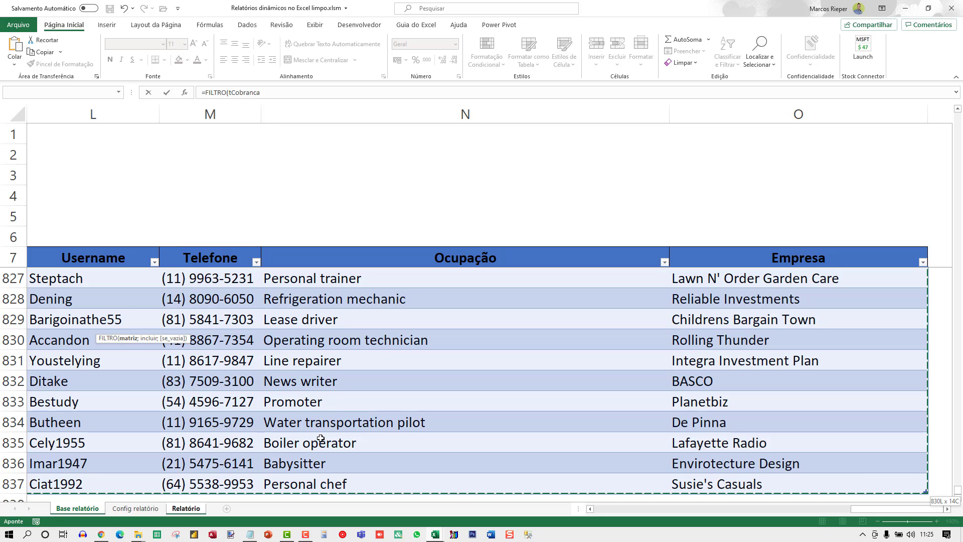
key(Return)
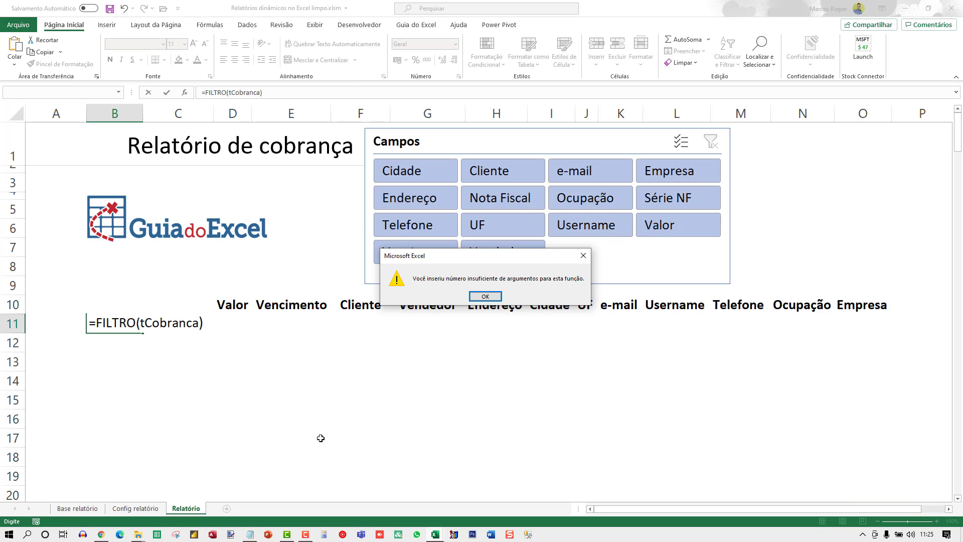
key(Return)
key(Right)
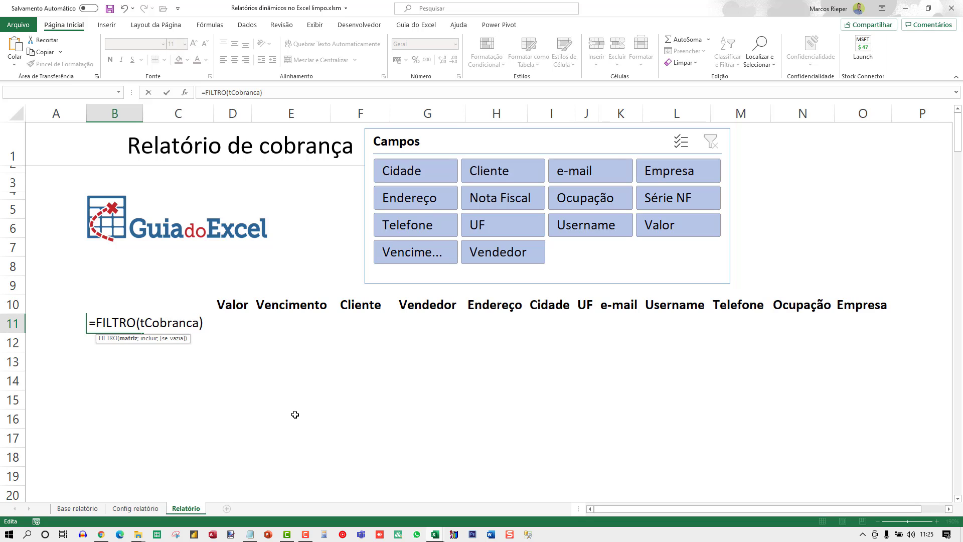
key(Delete)
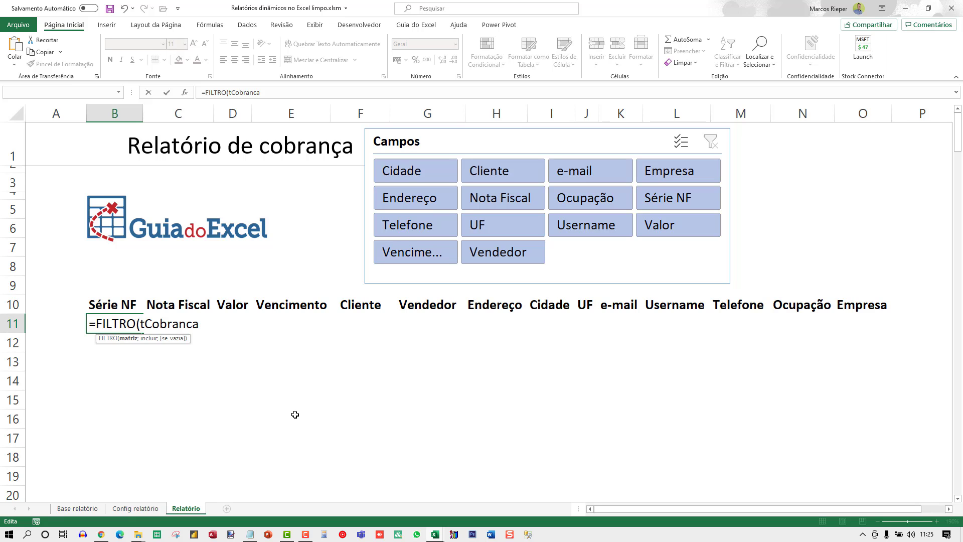
Step: Begin the include argument of the FILTRO formula on a new line with ÉNÚM and a nested CORRESP function
text(;)
key(alt+Return)
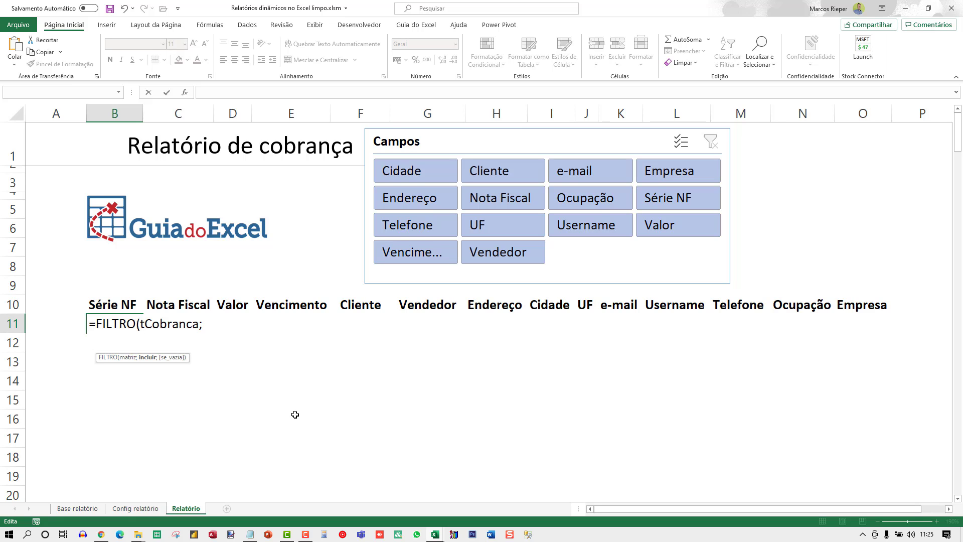
key(BackSpace)
text((ÉNÚM()
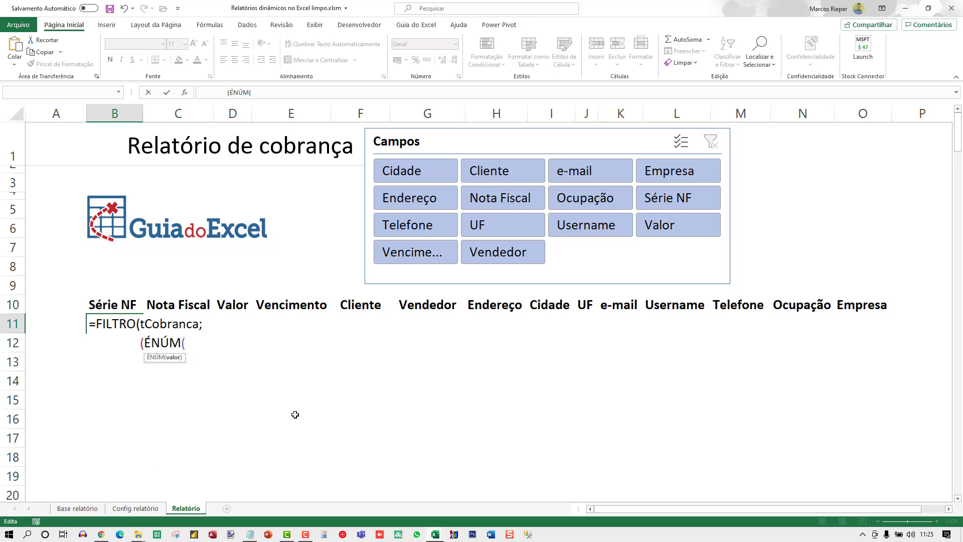
text( CORRESP)
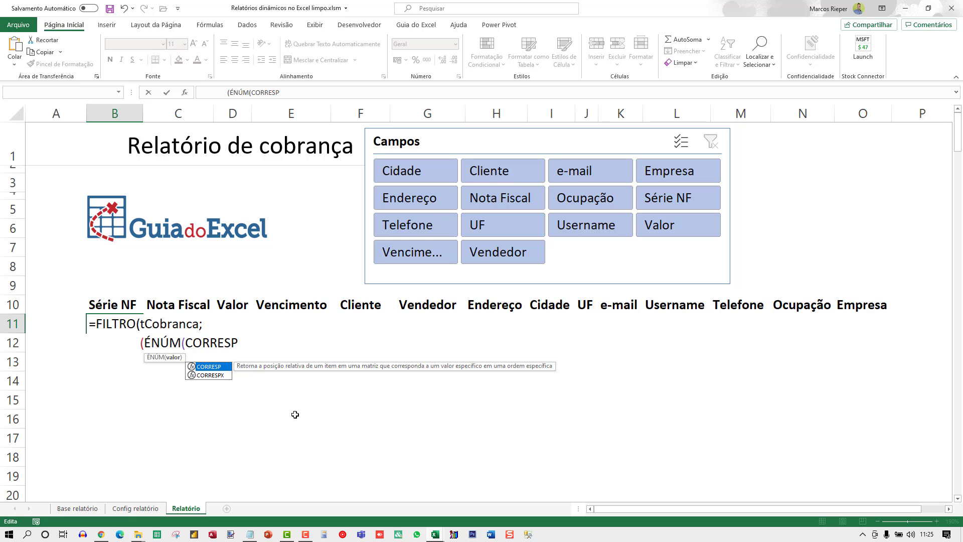
text(()
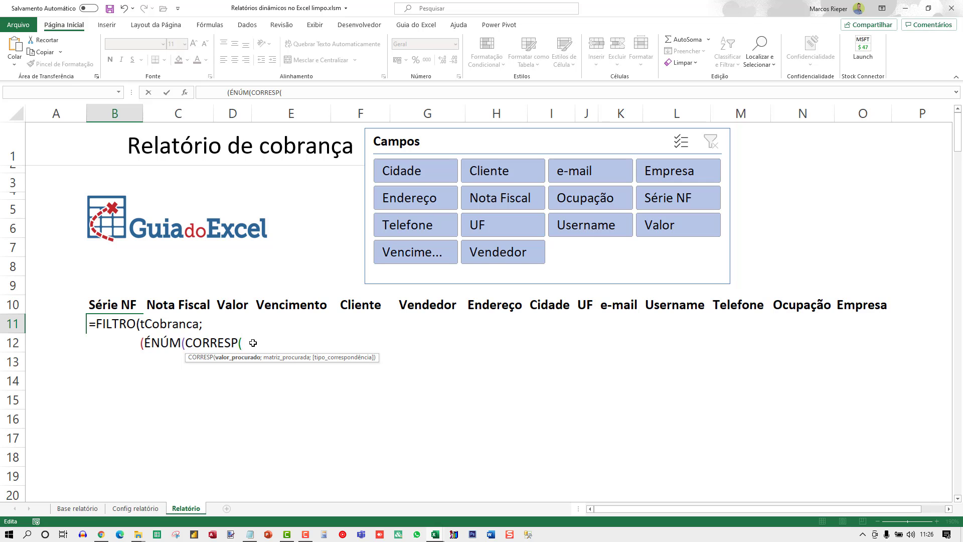
Step: Set the lookup value of CORRESP to the whole Vencimento column of the tCobranca table
click(78, 509)
click(282, 291)
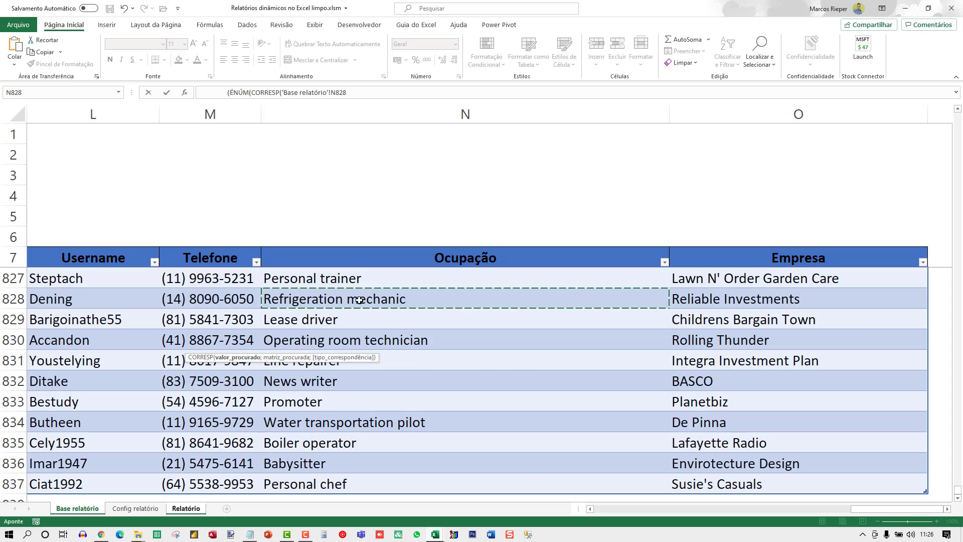
key(Home)
key(ctrl+Up)
key(Down)
key(Right)
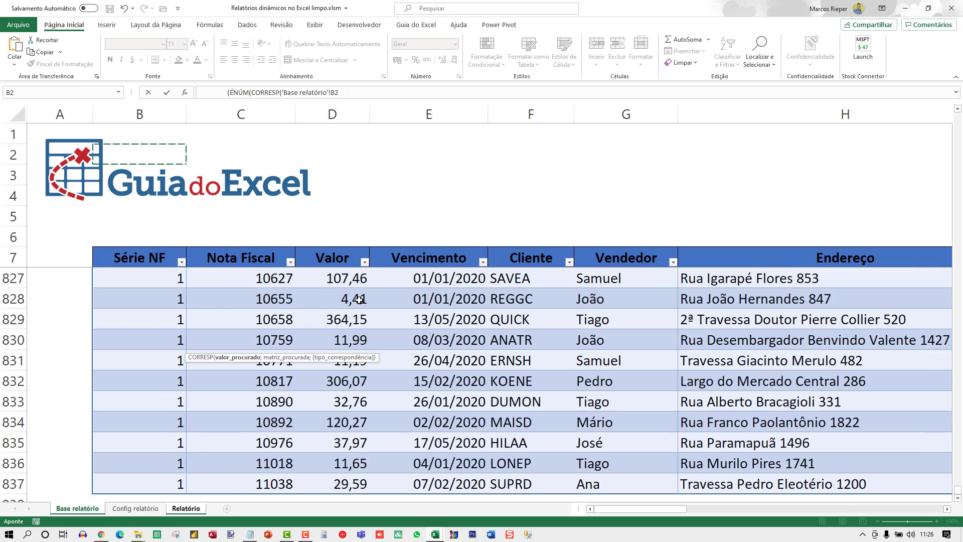
key(Down)
key(Down)
key(Down)
key(Down)
key(Right)
key(Right)
key(Down)
key(Down)
key(Right)
key(Up)
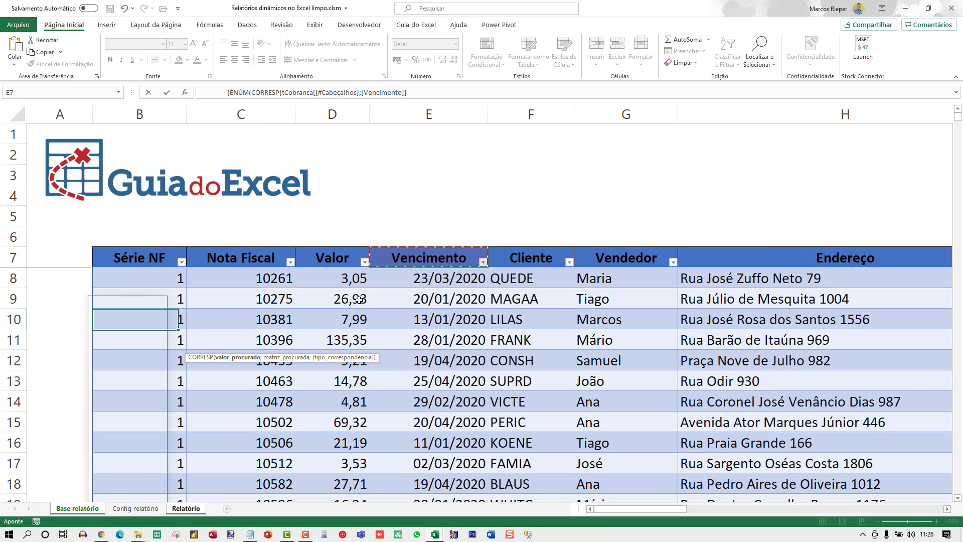
key(Down)
key(ctrl+shift+Down)
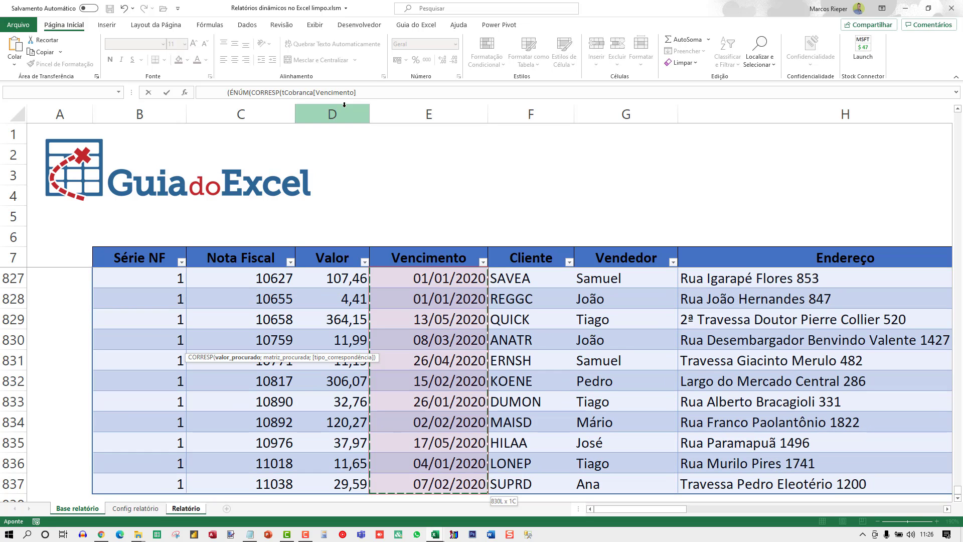
click(389, 91)
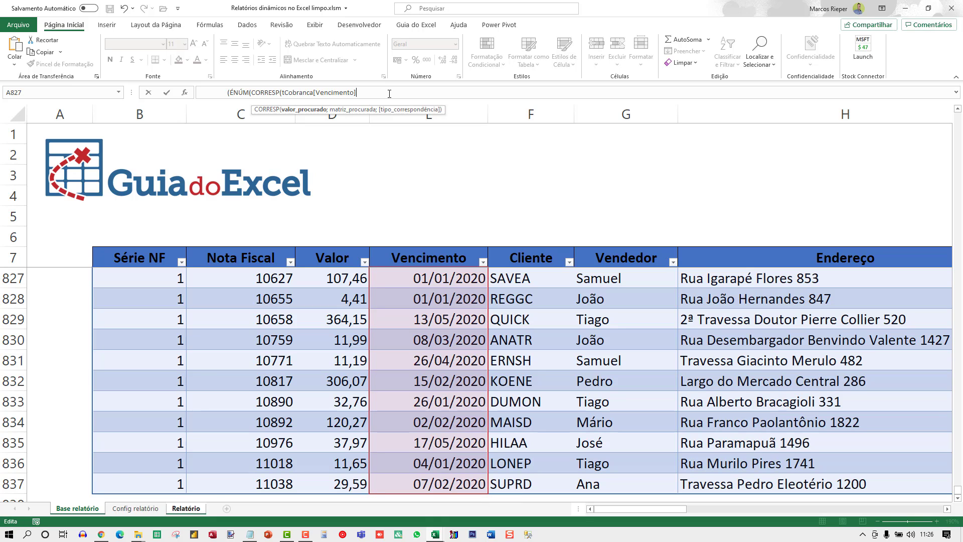
text(;)
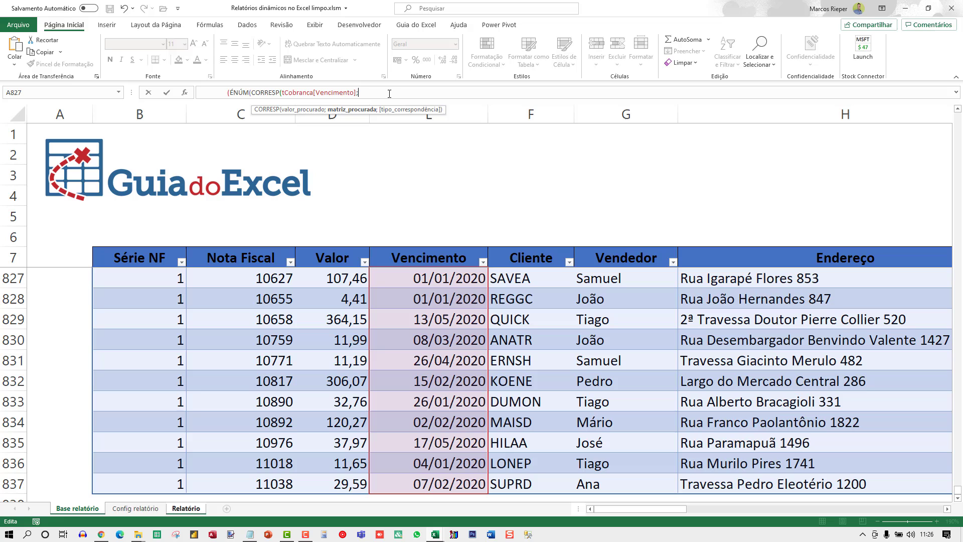
Step: Set the lookup array of CORRESP to the spilled date list K7# on the Config relatório sheet
click(136, 509)
click(737, 311)
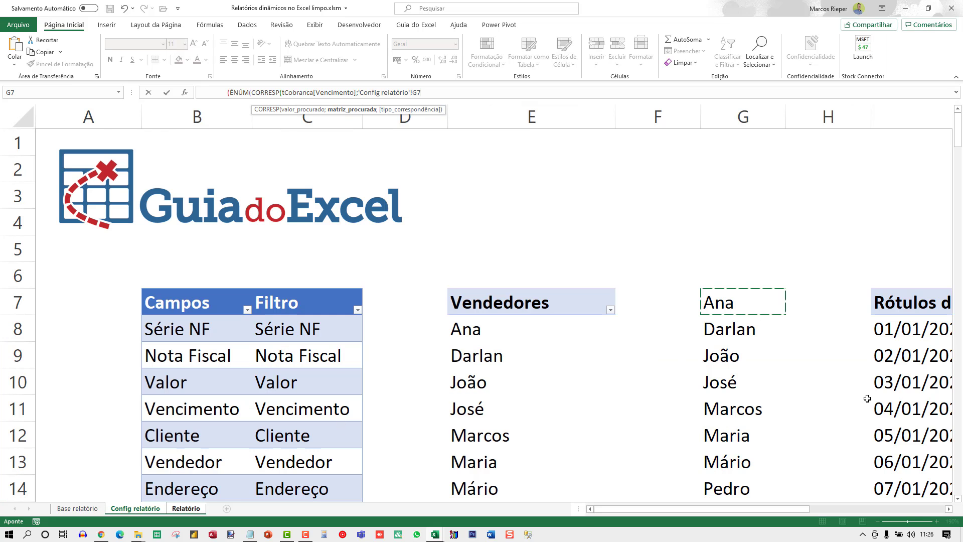
key(Right)
key(Right)
key(Right)
key(Right)
key(Right)
key(Right)
key(Left)
key(Left)
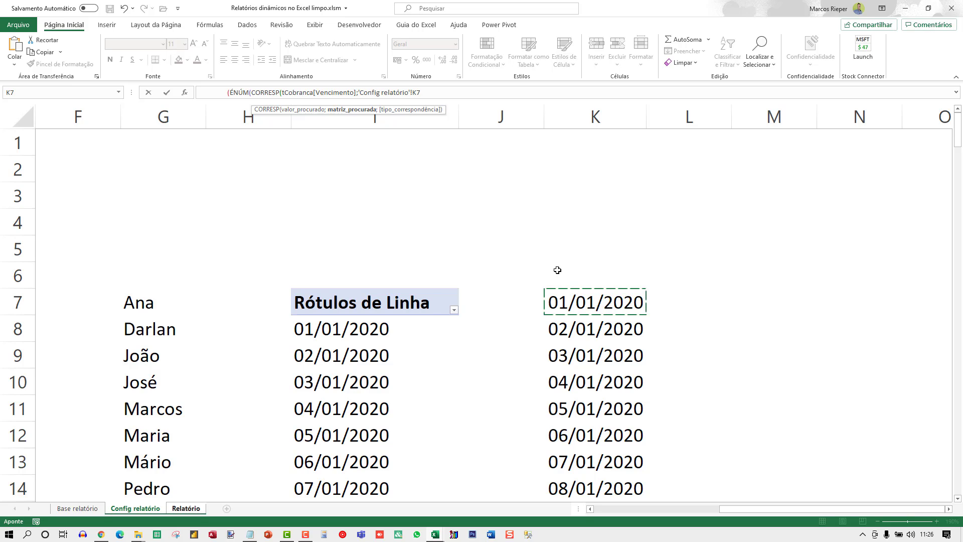
text(#)
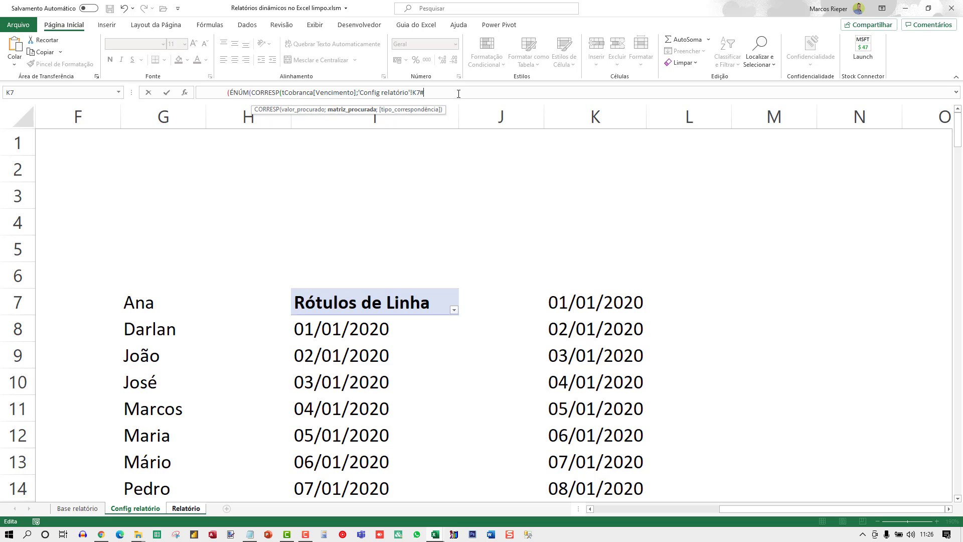
text(;)
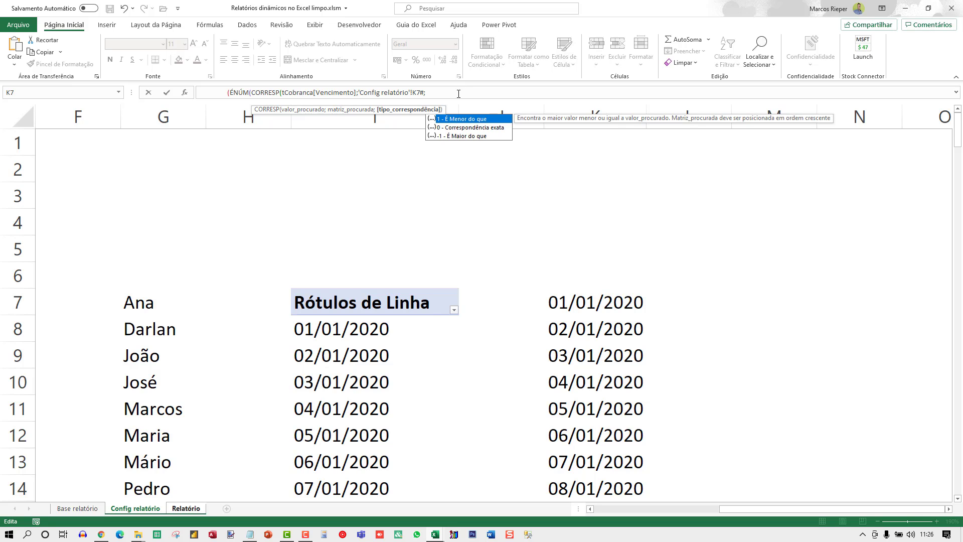
Step: Set the CORRESP match type to 0, close the open functions, and enter the FILTRO formula
text(0))
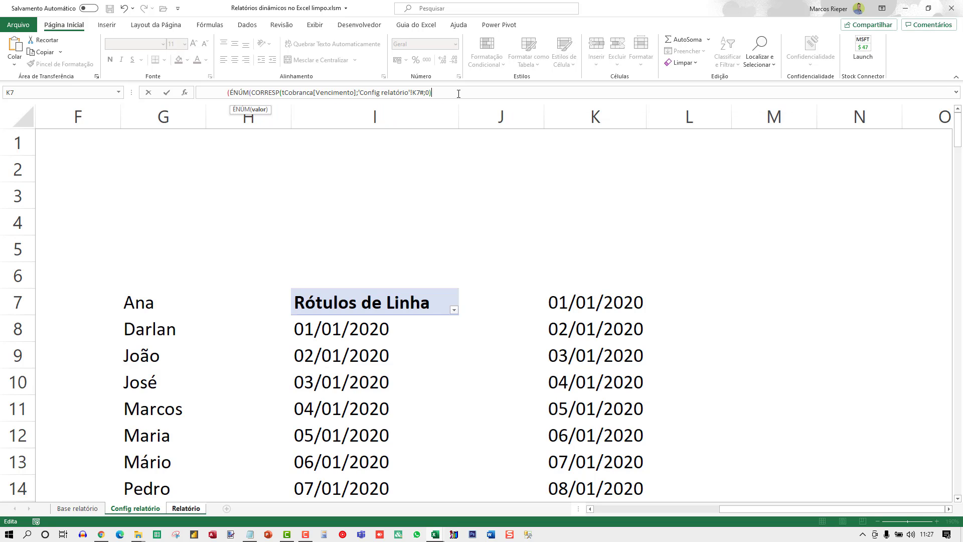
text())
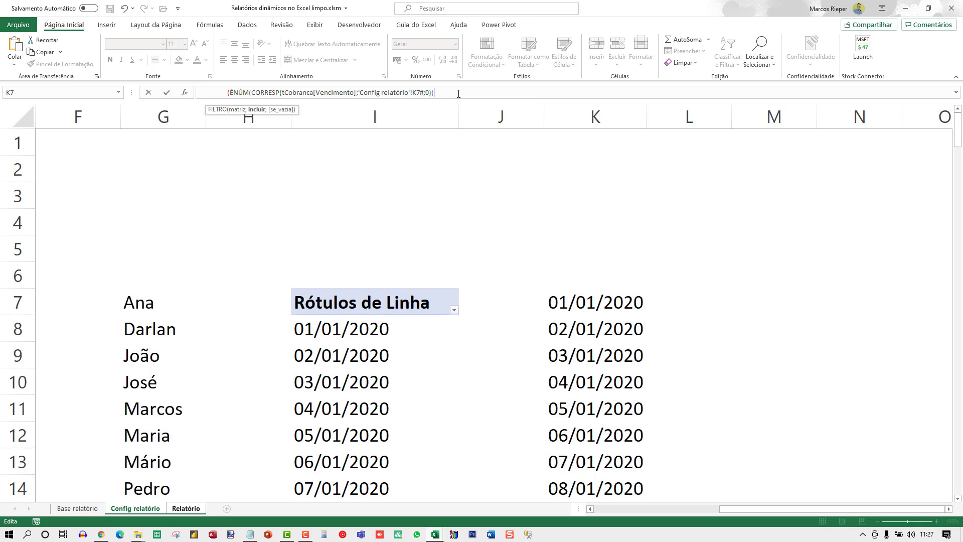
key(Return)
key(Left)
key(Return)
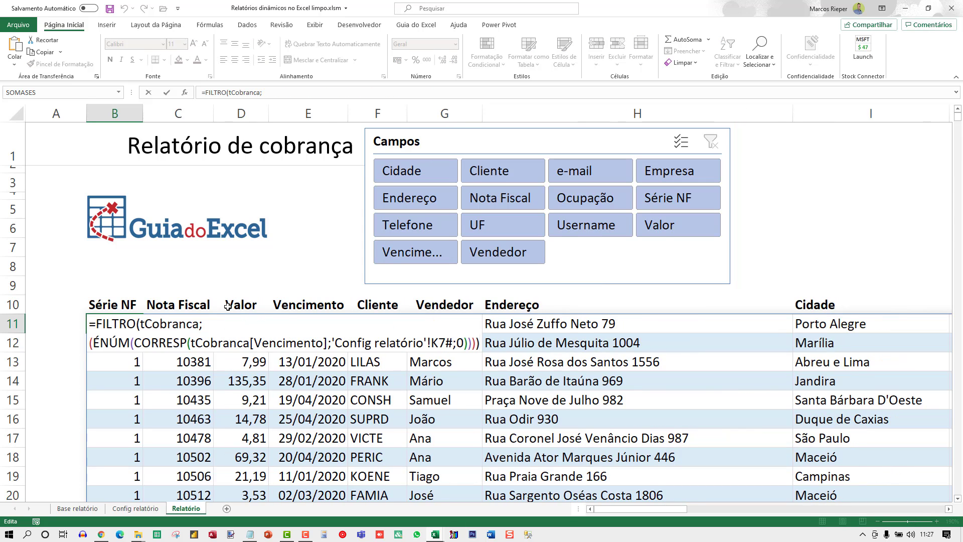
Step: Examine the FILTRO formula in B11, from its tCobranca array to the ÉNÚM include argument
key(Escape)
key(F2)
key(Escape)
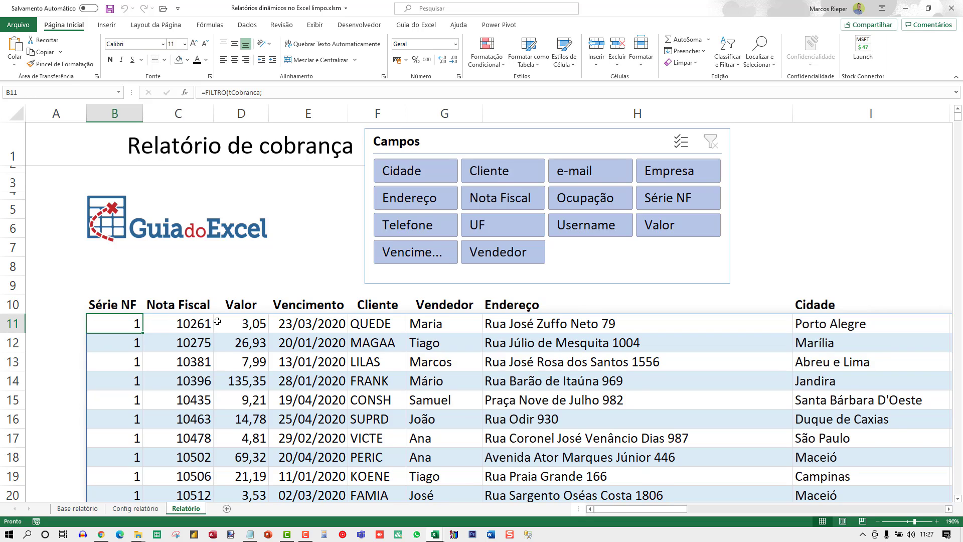
scroll(224, 345, up, 6)
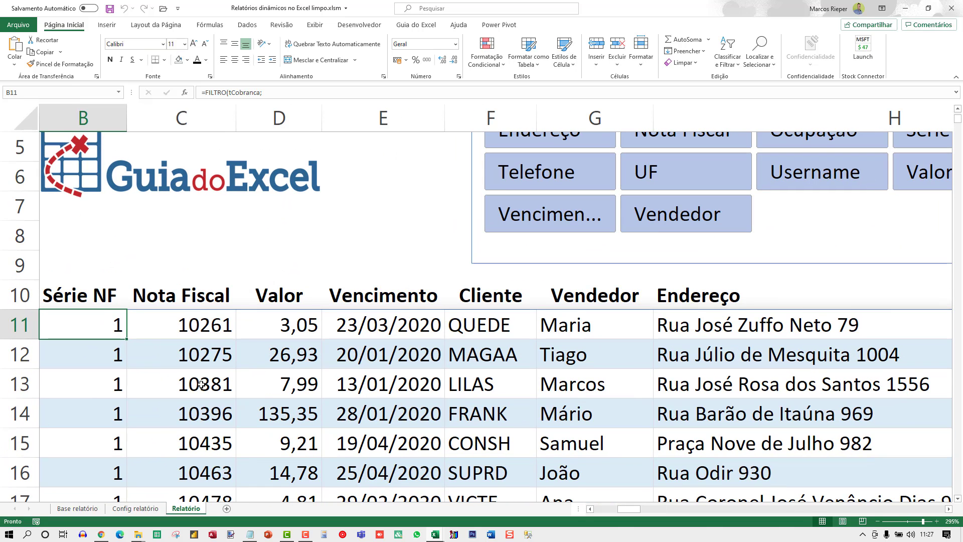
double_click(125, 327)
click(124, 327)
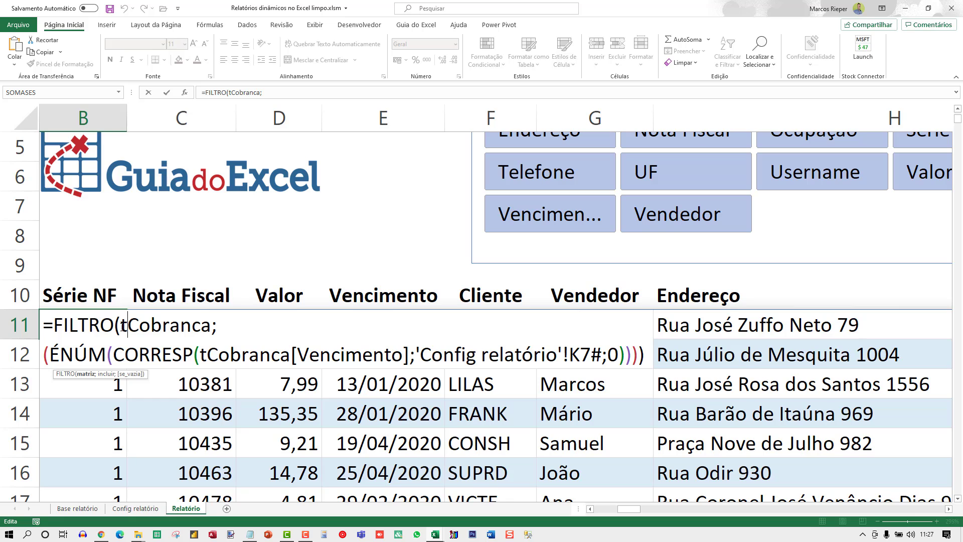
drag(121, 327, 212, 326)
click(106, 355)
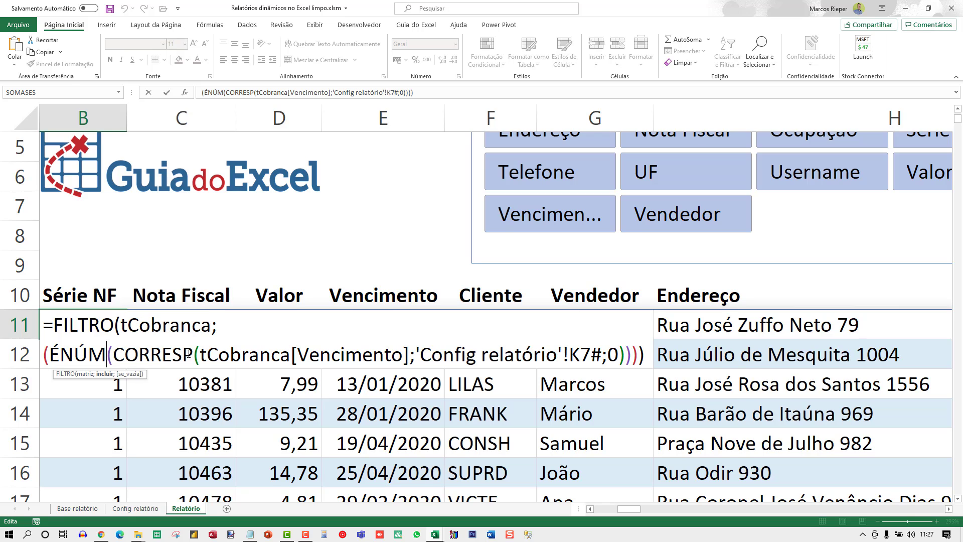
key(Home)
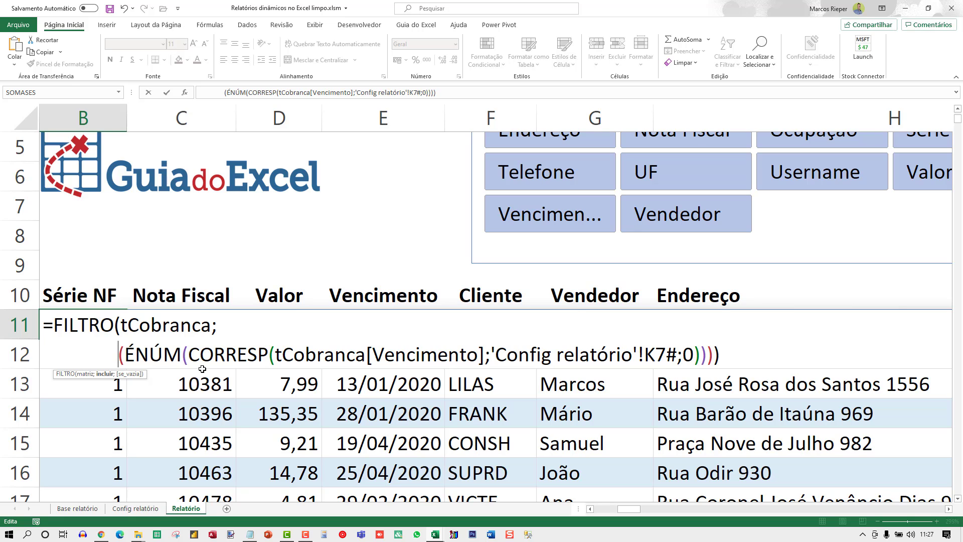
Step: Examine the lookup value and lookup array of CORRESP in the formula, and leave the cell without saving changes
drag(188, 354, 486, 361)
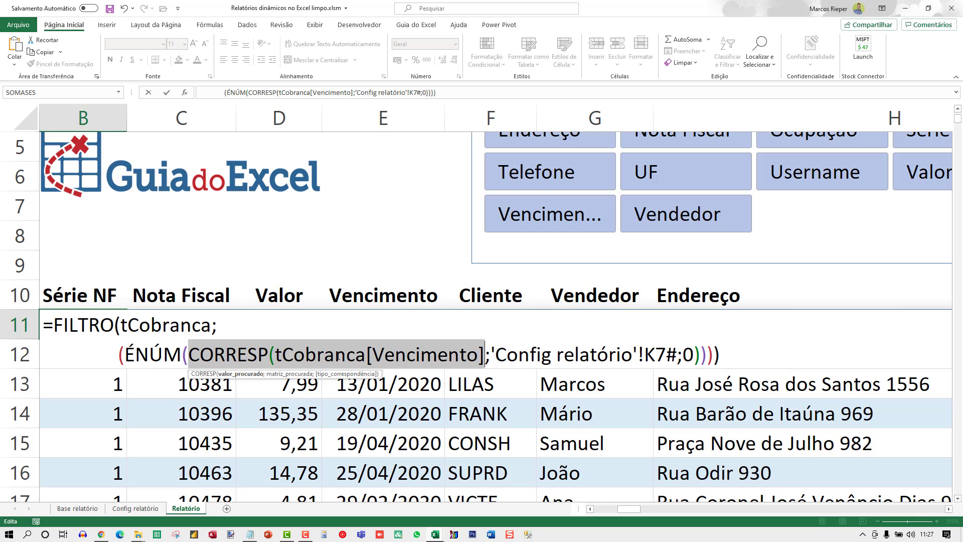
click(294, 355)
drag(276, 355, 386, 350)
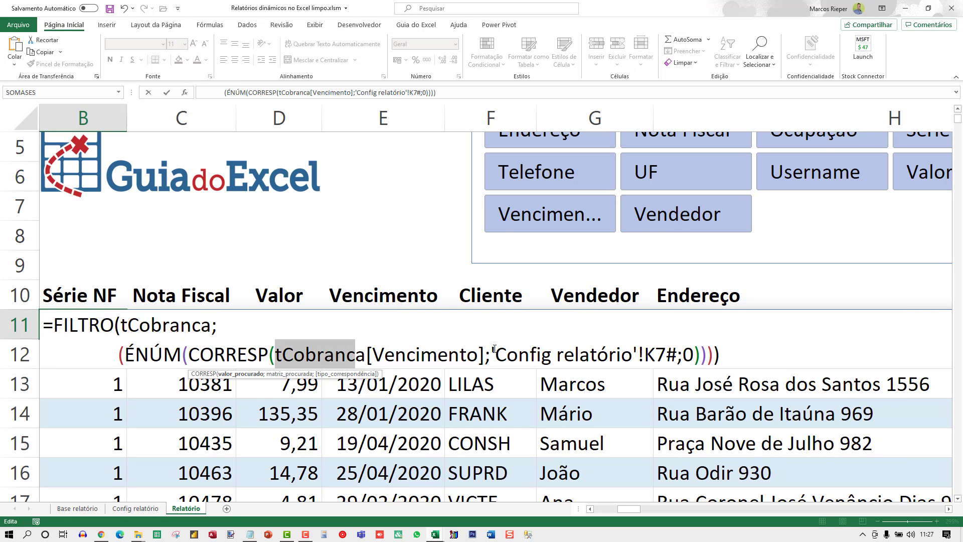
drag(495, 355, 633, 359)
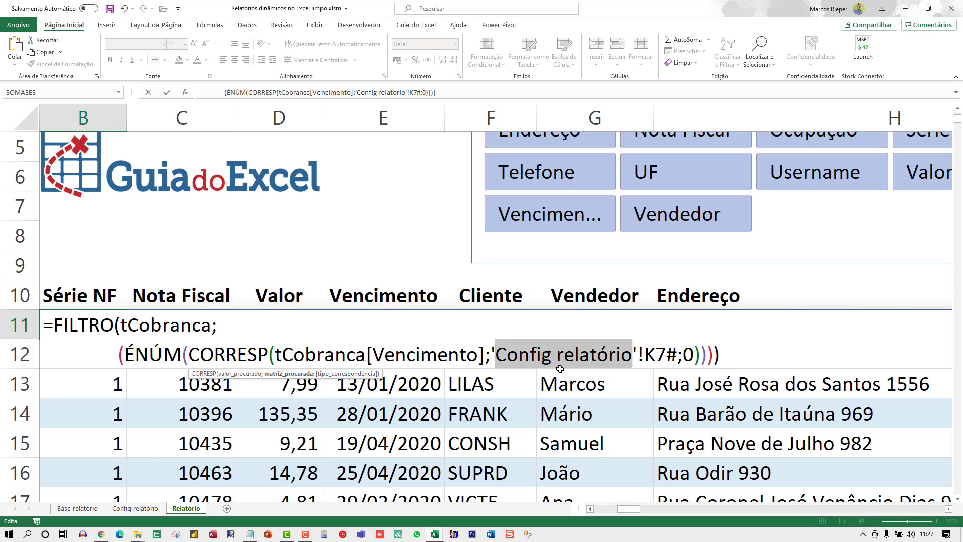
key(Escape)
Step: Check the spilled date list starting in K7 on the Config relatório sheet
click(150, 512)
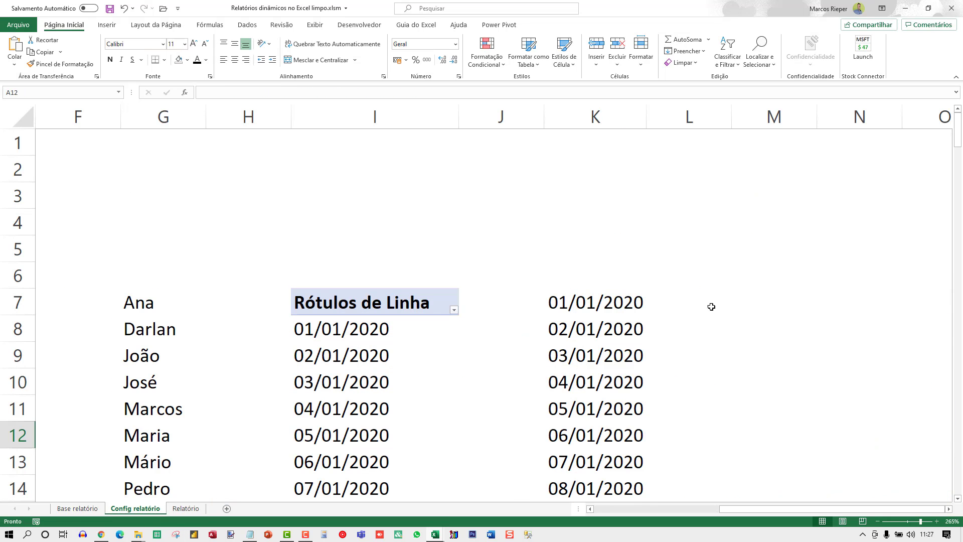
click(599, 301)
scroll(611, 401, down, 10)
scroll(612, 401, up, 12)
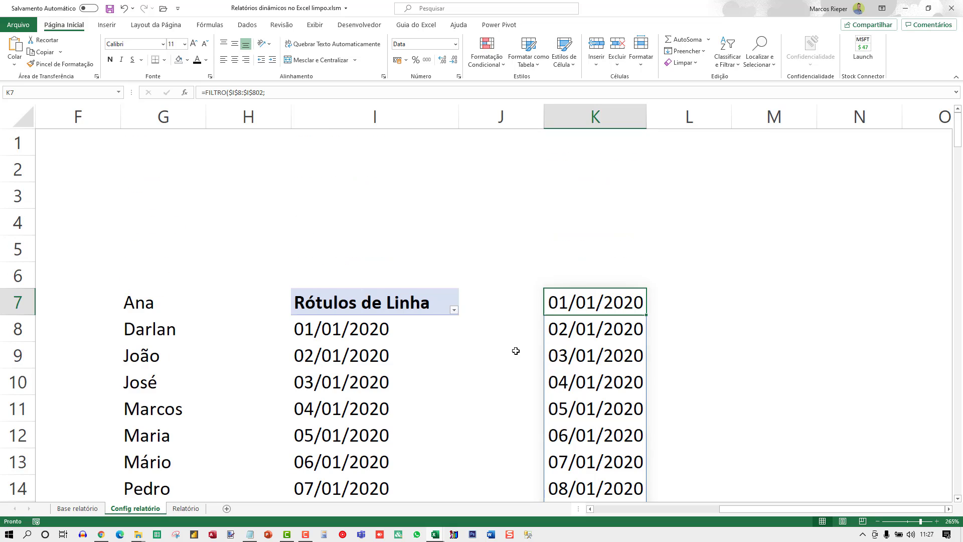
Step: Insert a timeline based on the Vencimento field for the due-date pivot table in column I
click(348, 335)
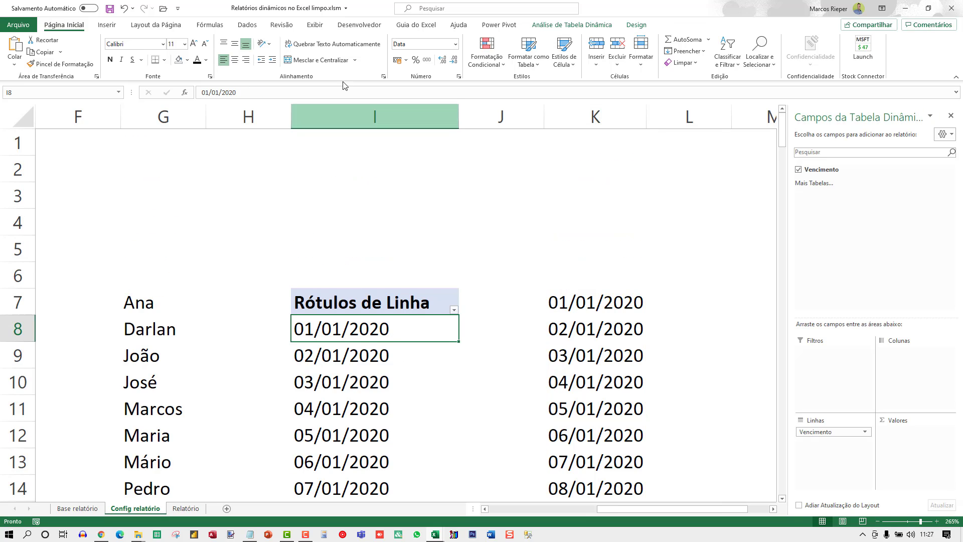
click(111, 26)
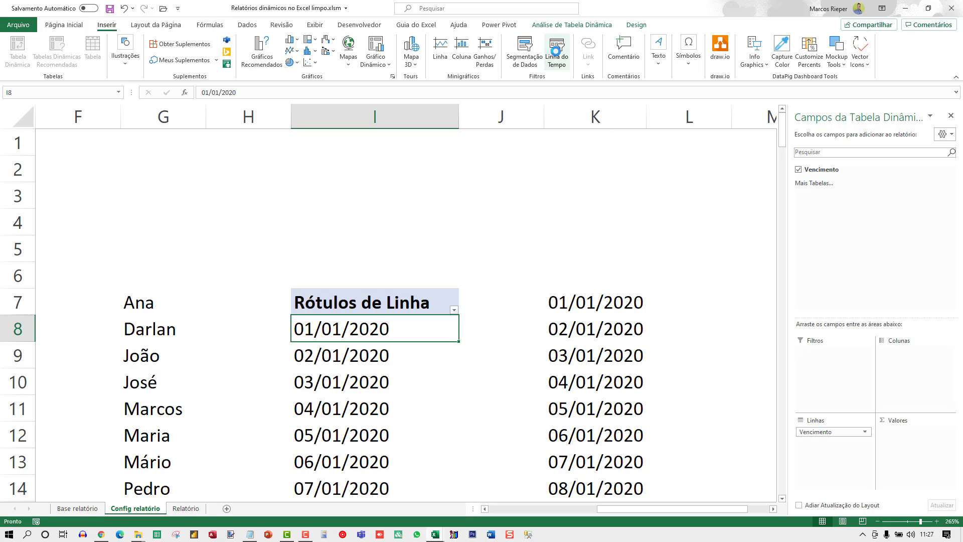
click(557, 51)
click(677, 228)
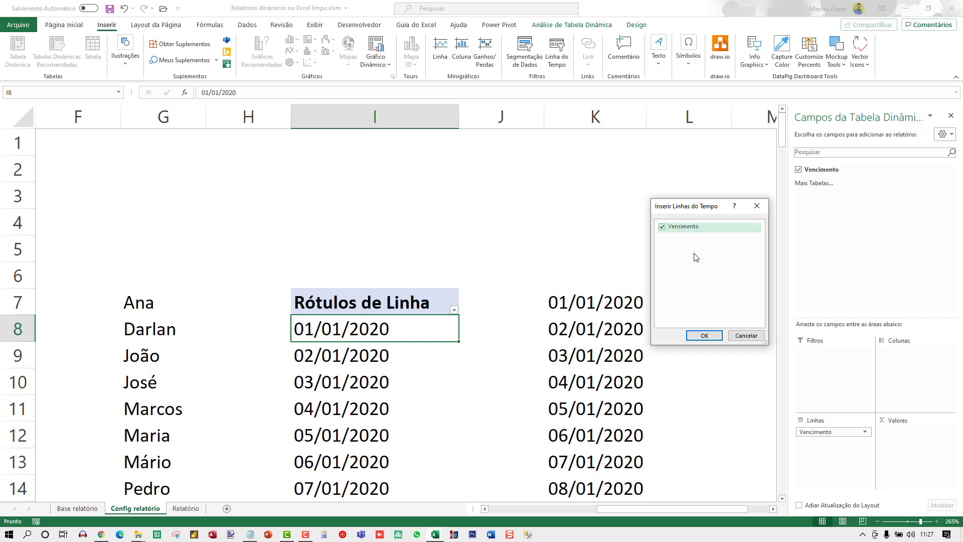
click(707, 335)
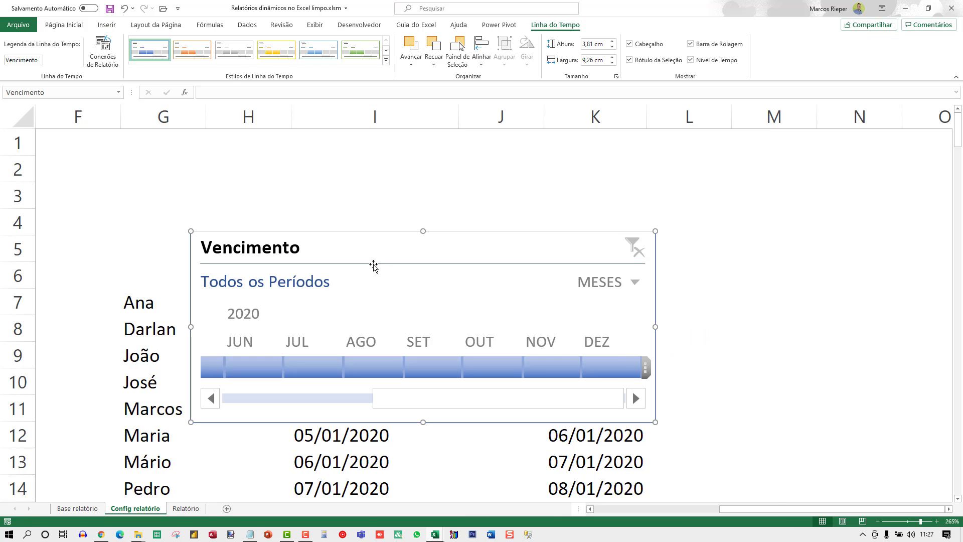
Step: Move the Vencimento timeline to the Relatório sheet, place it just right of the Campos slicer and match the slicer's height
key(ctrl+x)
click(186, 509)
click(388, 231)
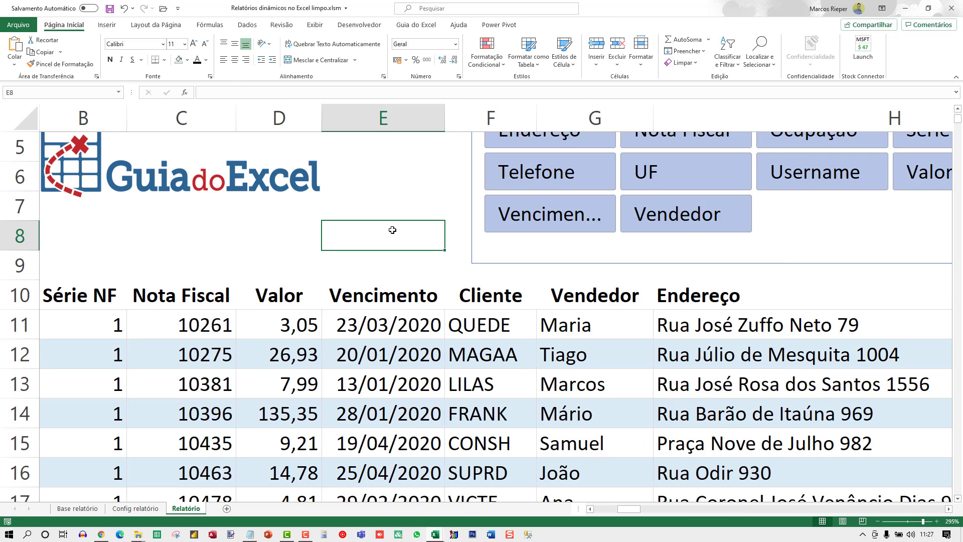
scroll(456, 254, down, 10)
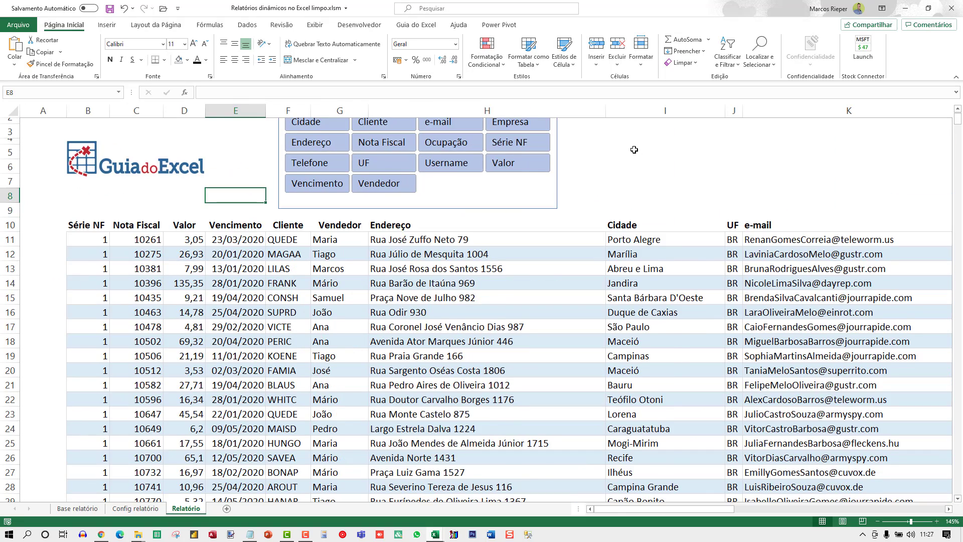
click(634, 150)
scroll(634, 149, up, 1)
key(ctrl+v)
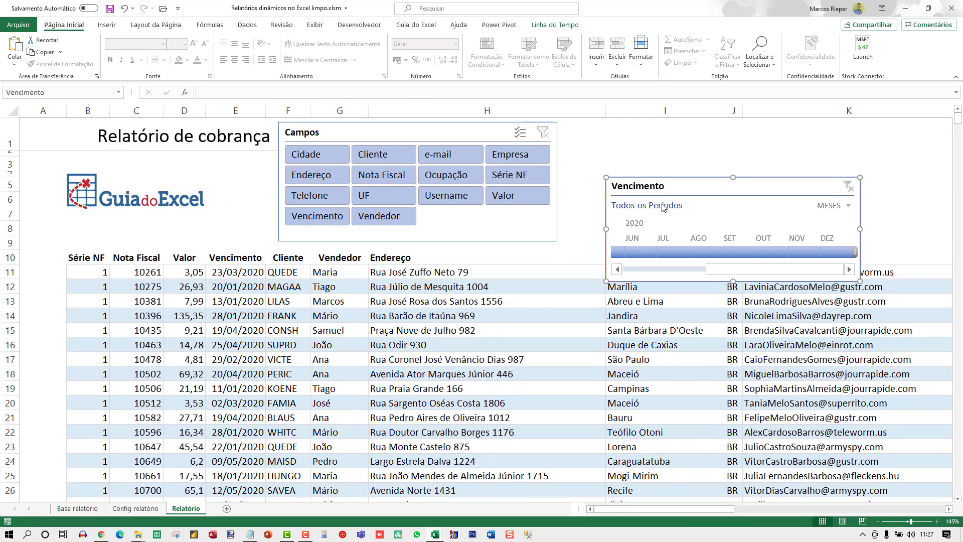
drag(678, 177, 639, 129)
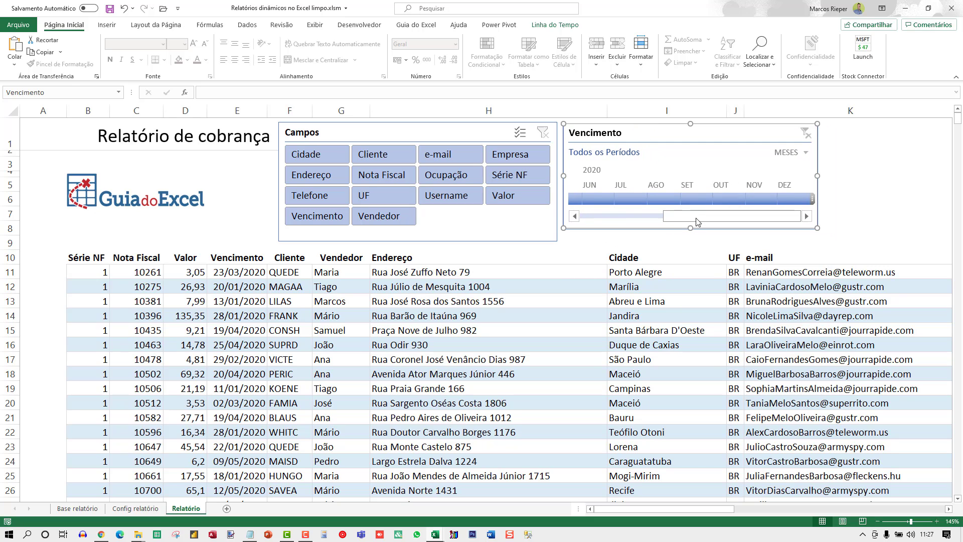
drag(690, 230, 691, 242)
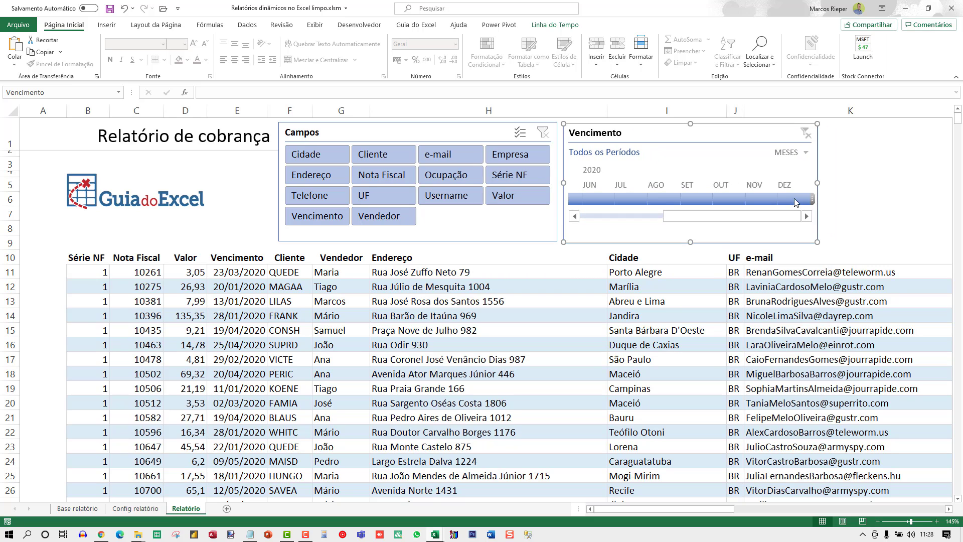
Step: Test the Vencimento timeline by filtering the report to August, June and February 2020
click(660, 198)
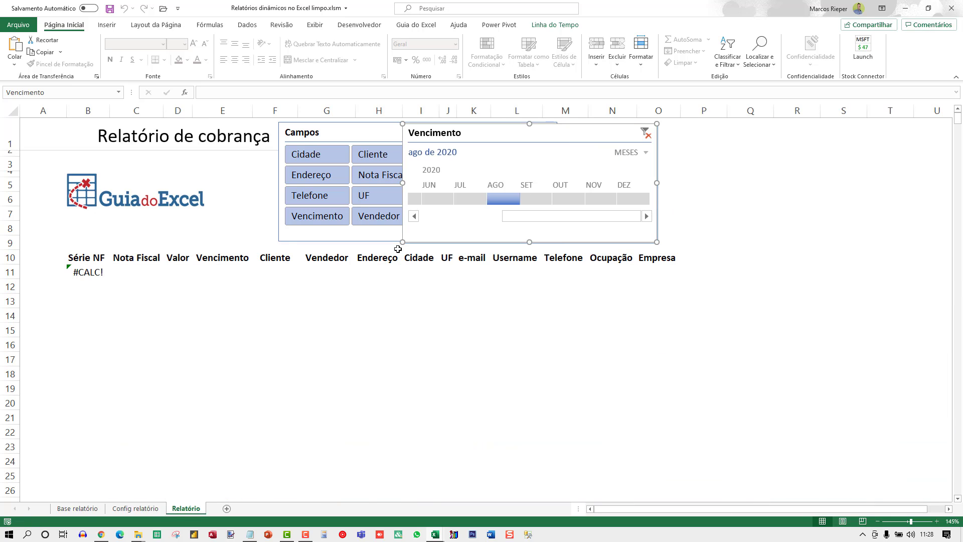
click(472, 198)
click(441, 197)
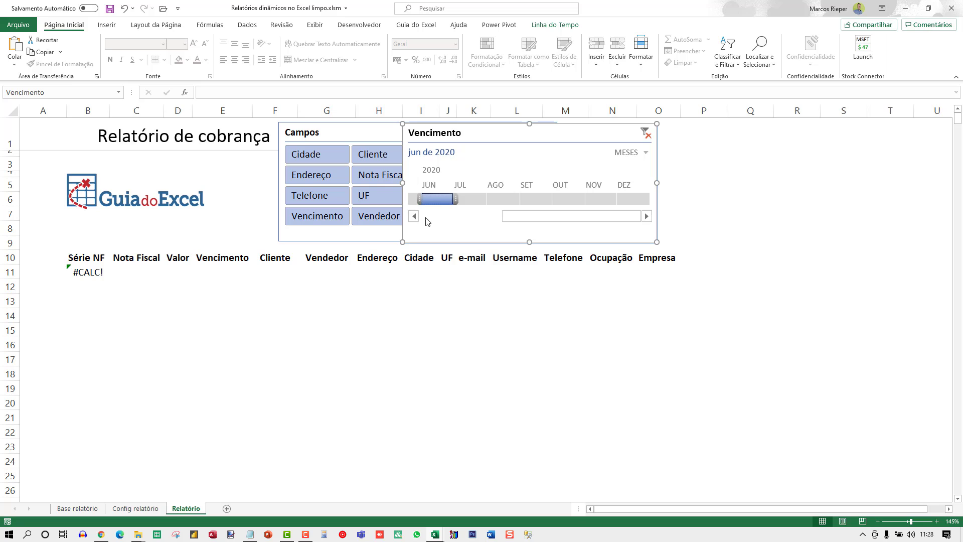
click(426, 217)
click(455, 199)
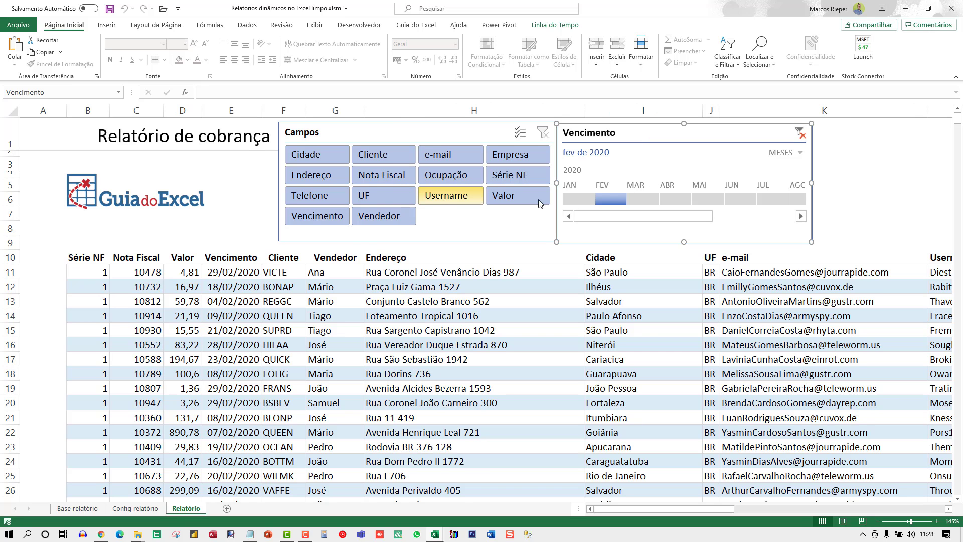
Step: Realign the Vencimento timeline beside the Campos slicer and set it not to move or size with cells
drag(622, 132, 633, 131)
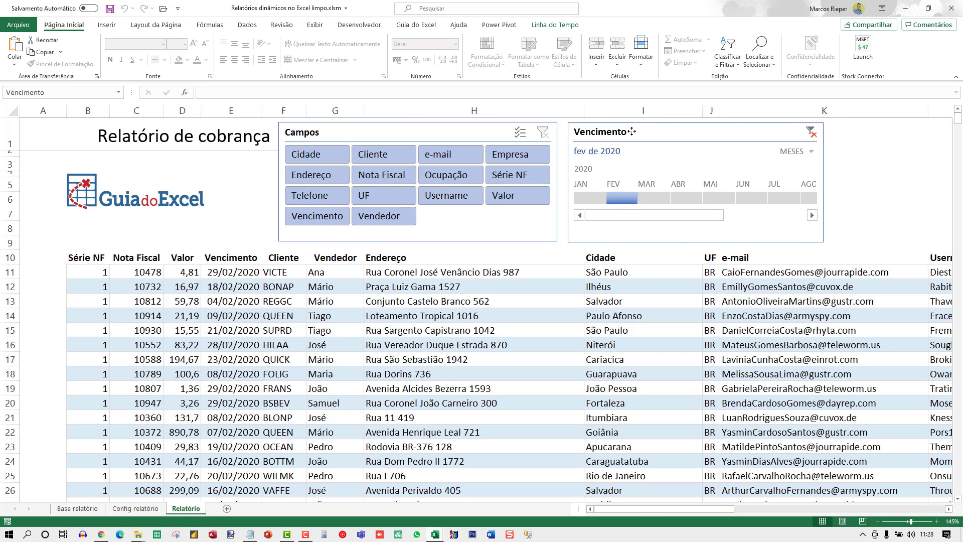
right_click(636, 130)
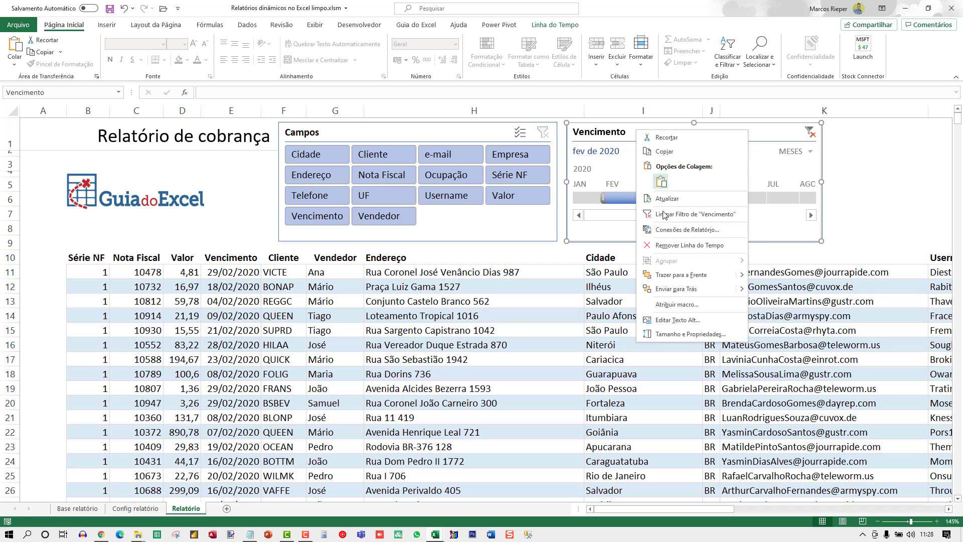
click(673, 335)
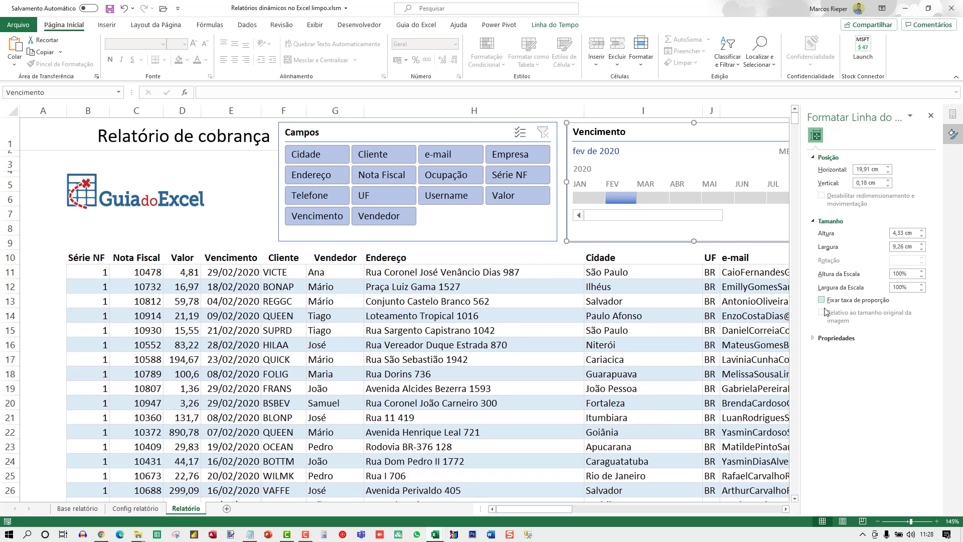
click(820, 336)
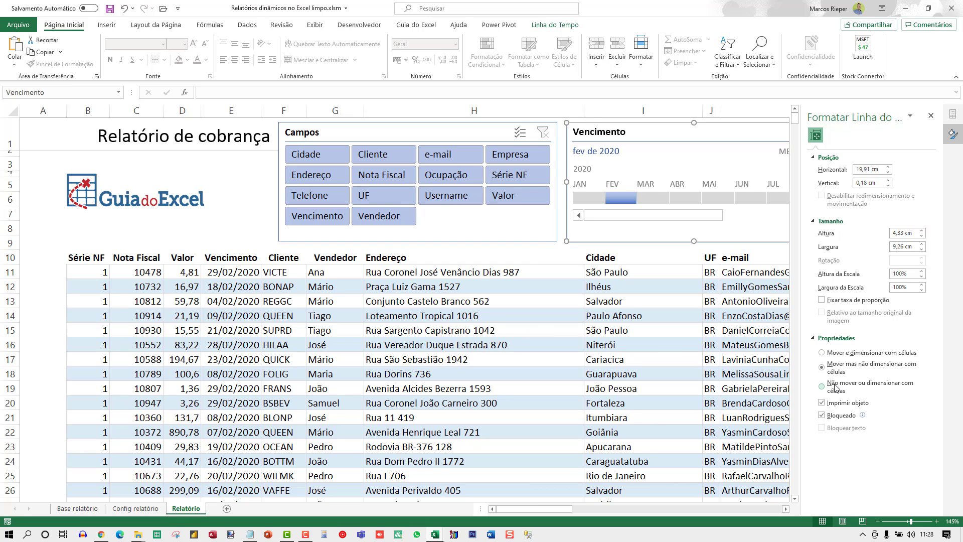
click(470, 132)
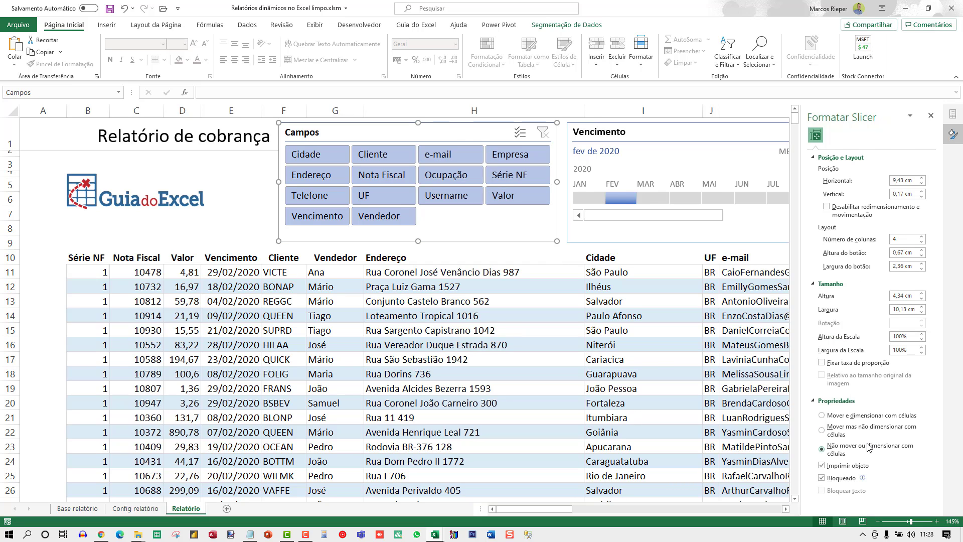
click(931, 116)
click(634, 315)
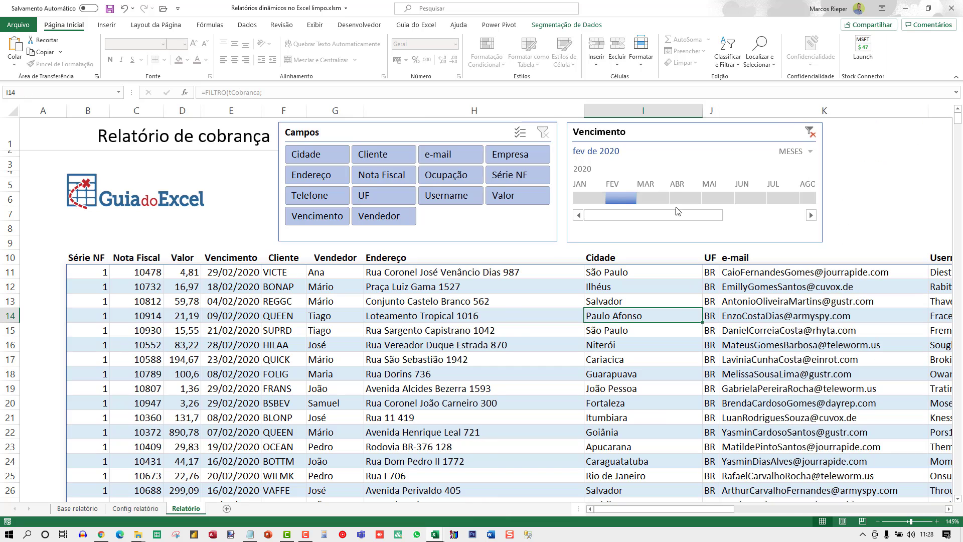
Step: Test the timeline with January, March to July and February 2020, and clear its filter
click(653, 197)
click(619, 195)
click(592, 198)
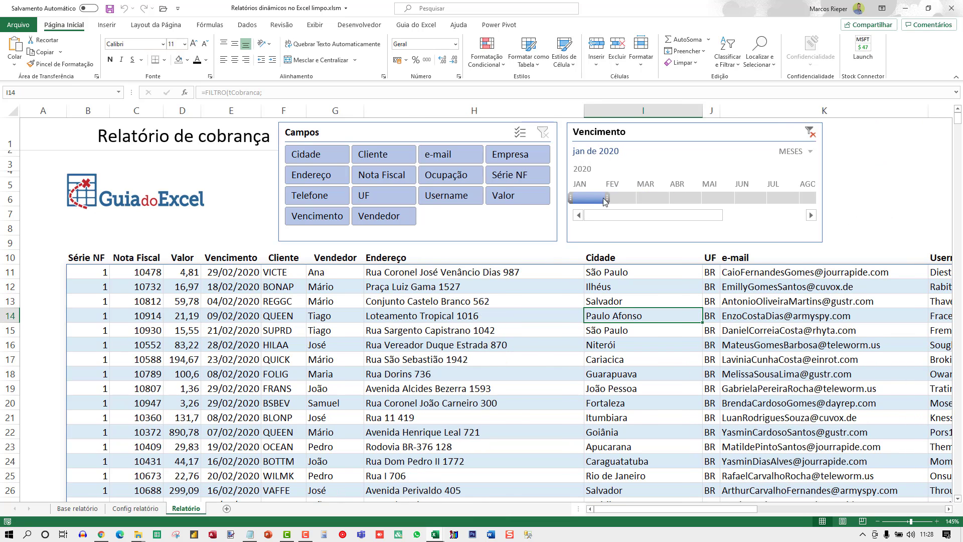
drag(778, 197, 640, 209)
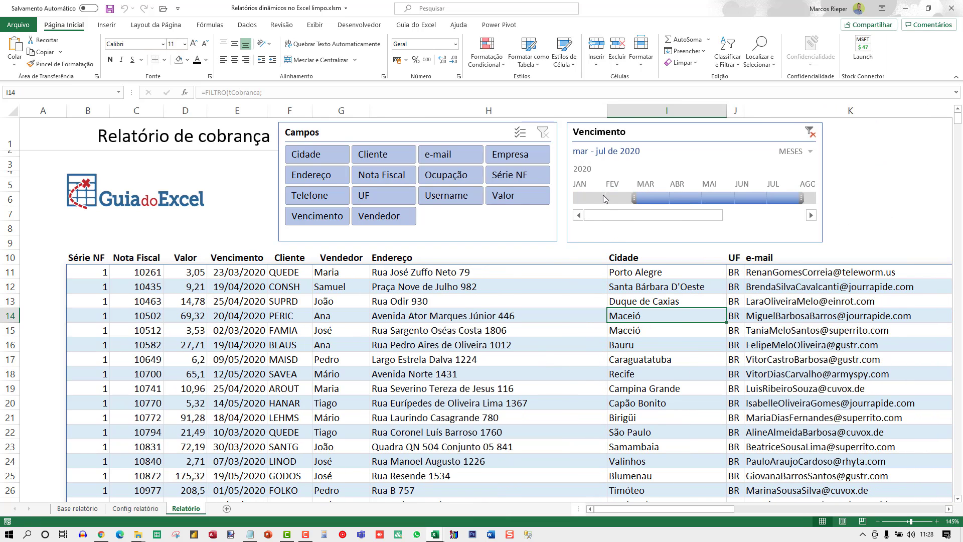
click(604, 194)
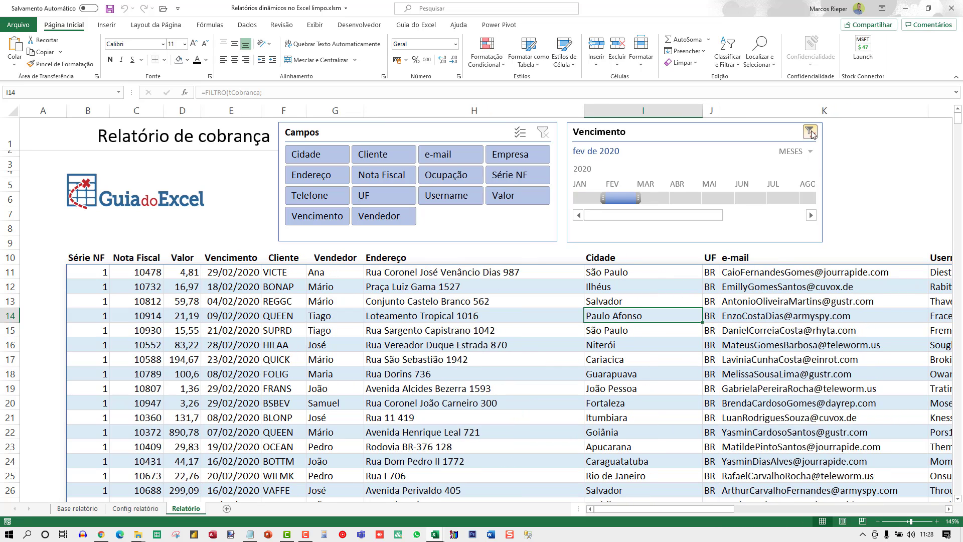
click(810, 131)
Step: Review the FILTRO formula in B11 of the Relatório sheet and filter the Vencimento timeline to June 2020
click(89, 271)
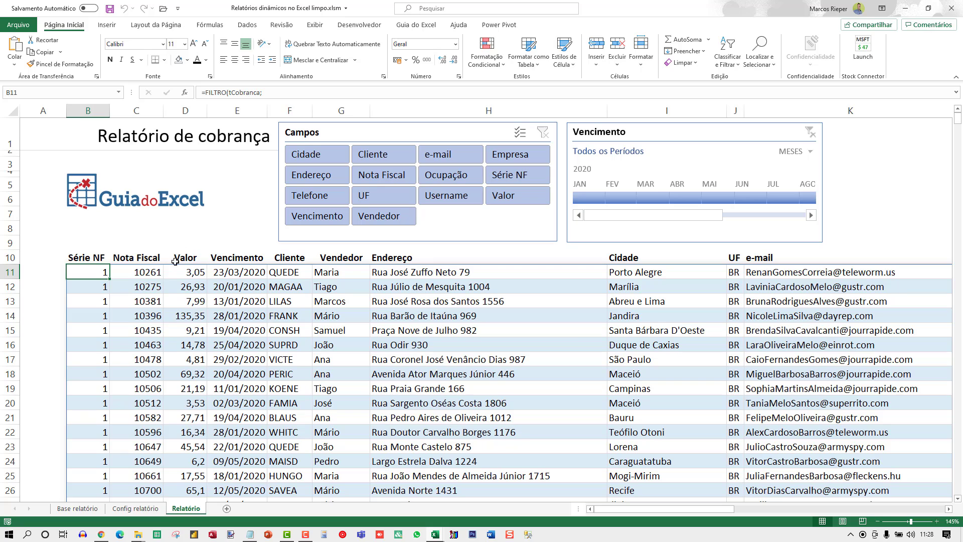
key(F2)
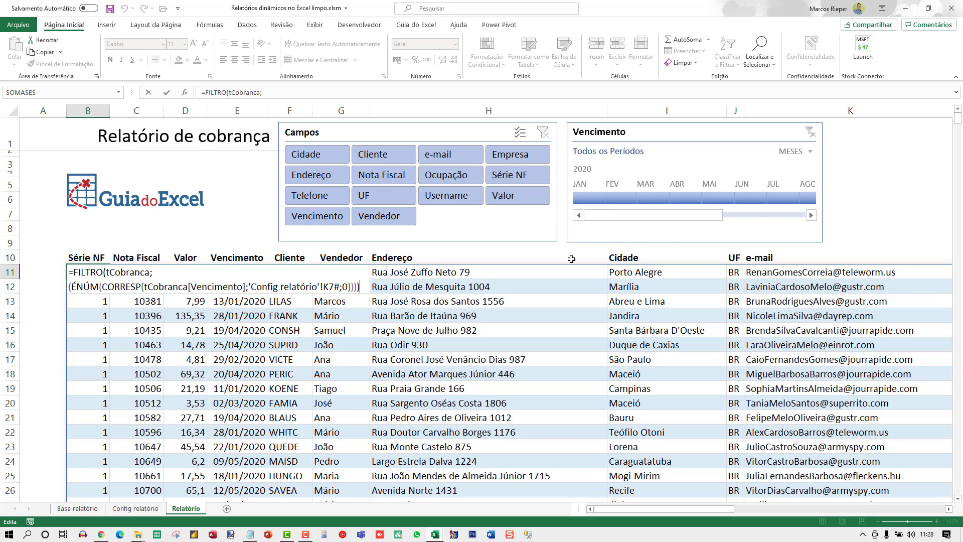
click(757, 198)
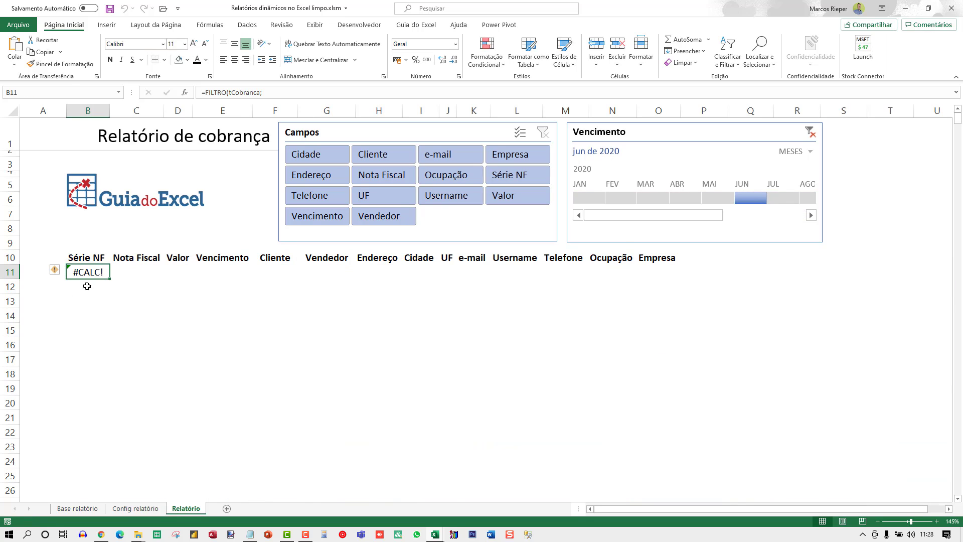
Step: Lay out the B11 formula with the Vencimento condition indented, its closing parenthesis on a separate line, and append * plus an empty line for another condition
key(F2)
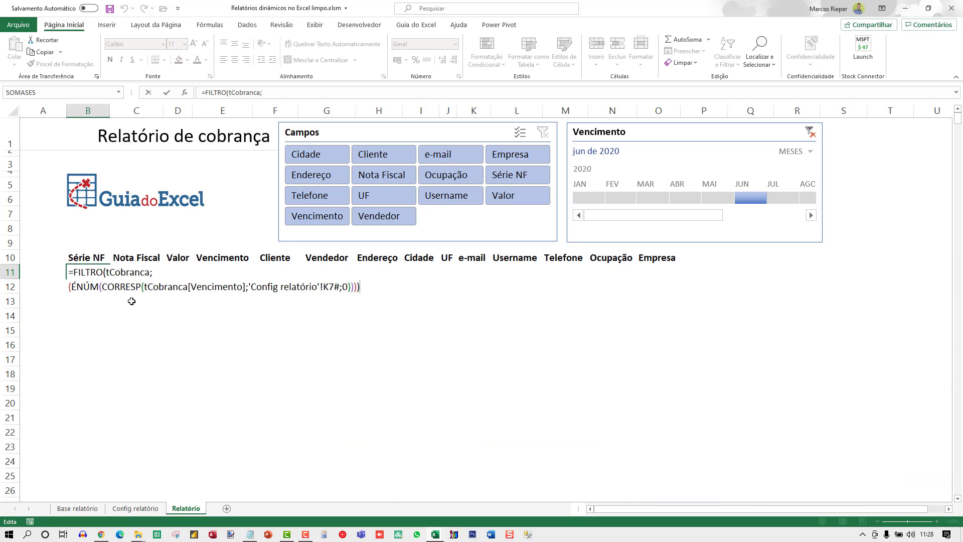
key(Home)
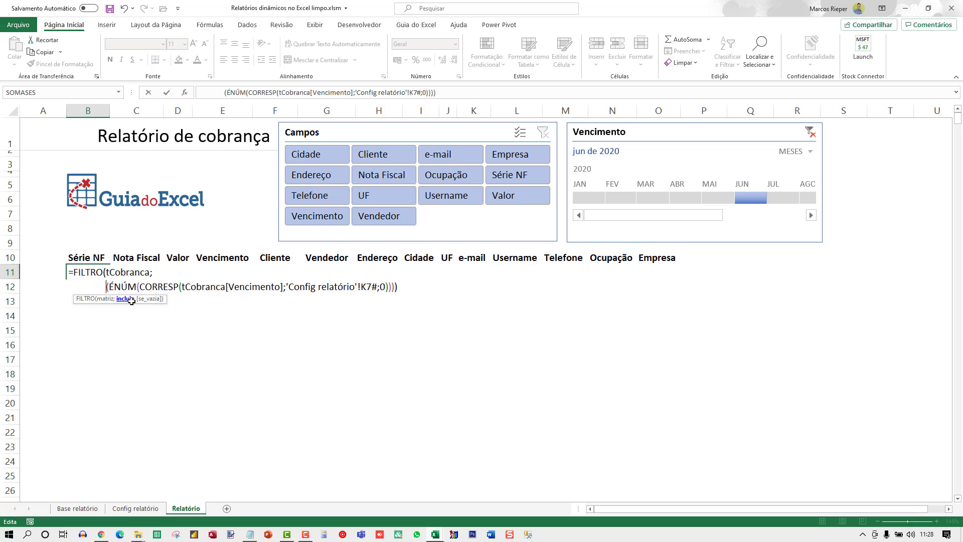
key(Return)
key(Up)
key(F2)
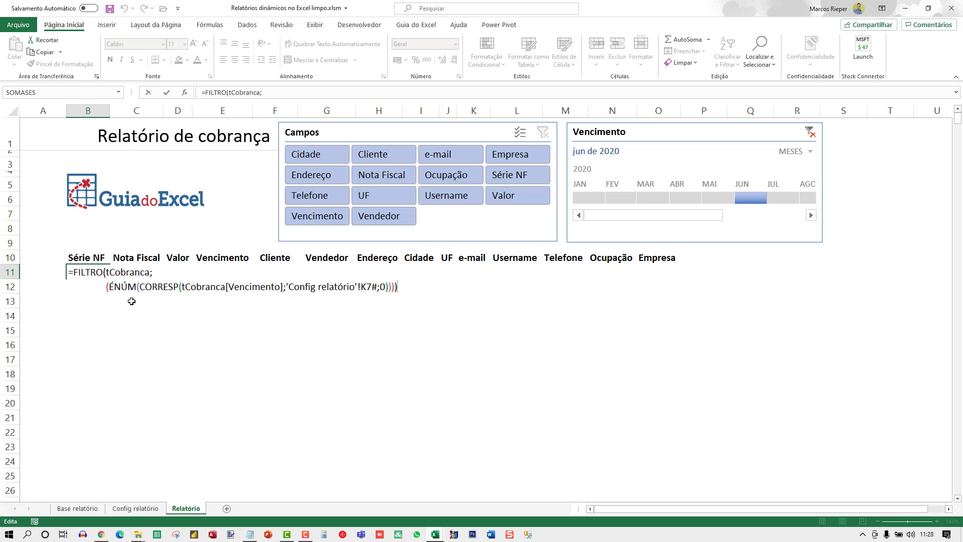
key(Left)
key(alt+Return)
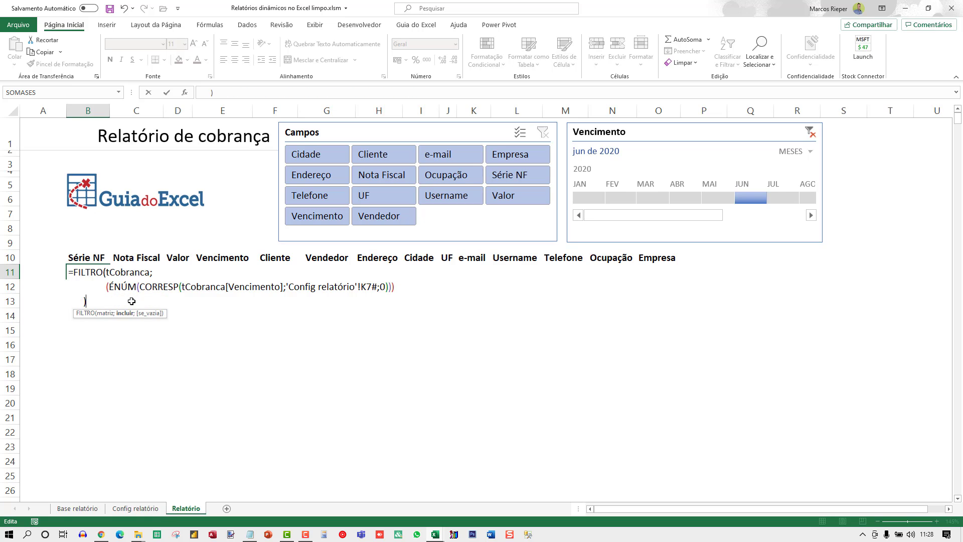
key(Up)
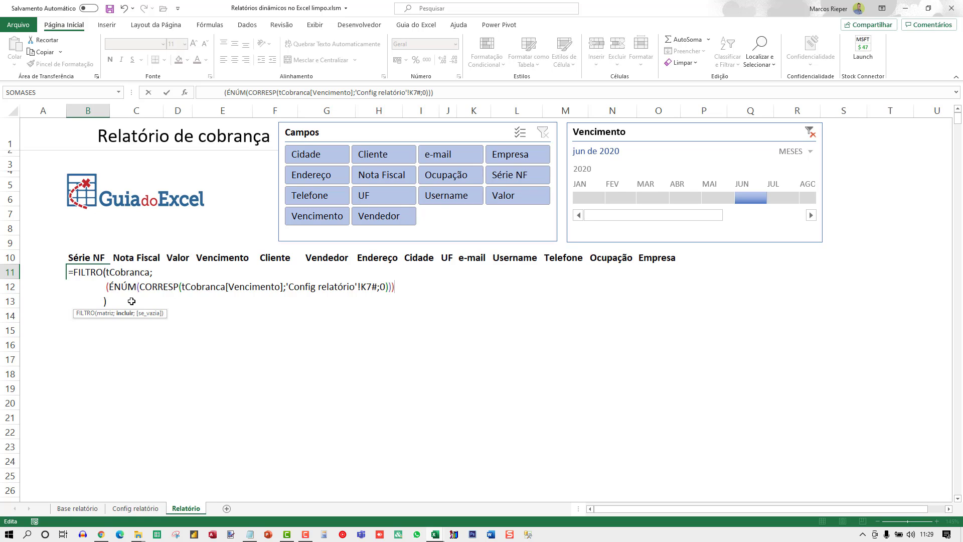
key(alt+Return)
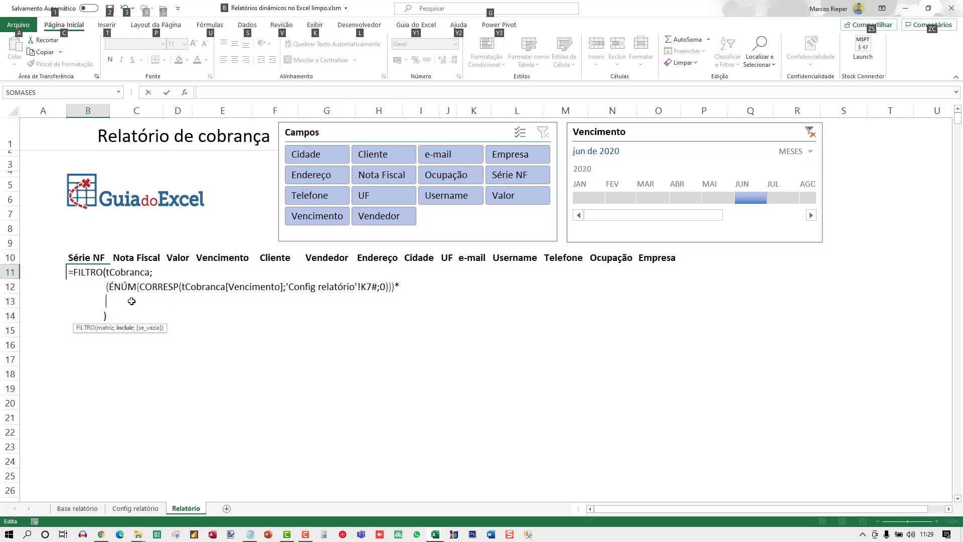
Step: Begin the second filter condition in the B11 formula with ÉNÚM(CORRESP( inside its own parentheses
key(Escape)
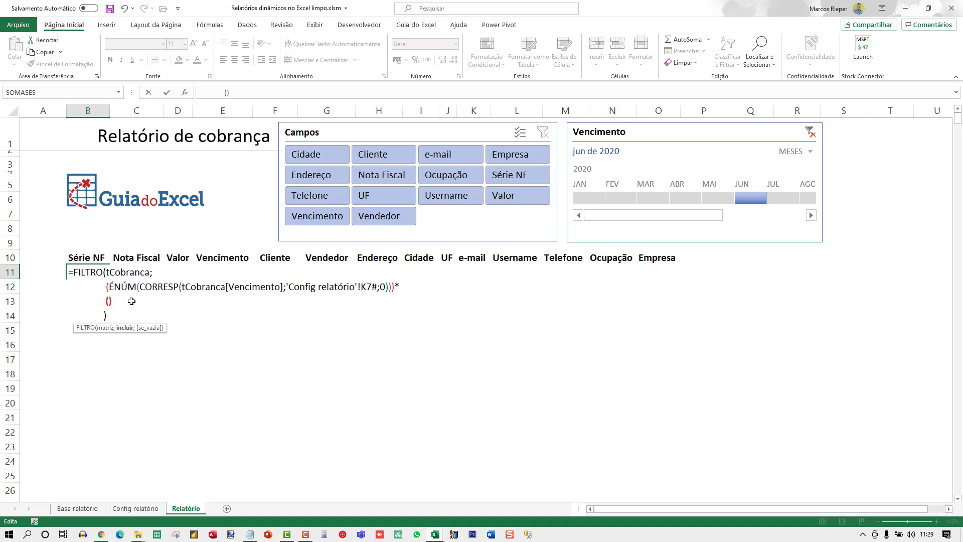
text(ÉNÚM()
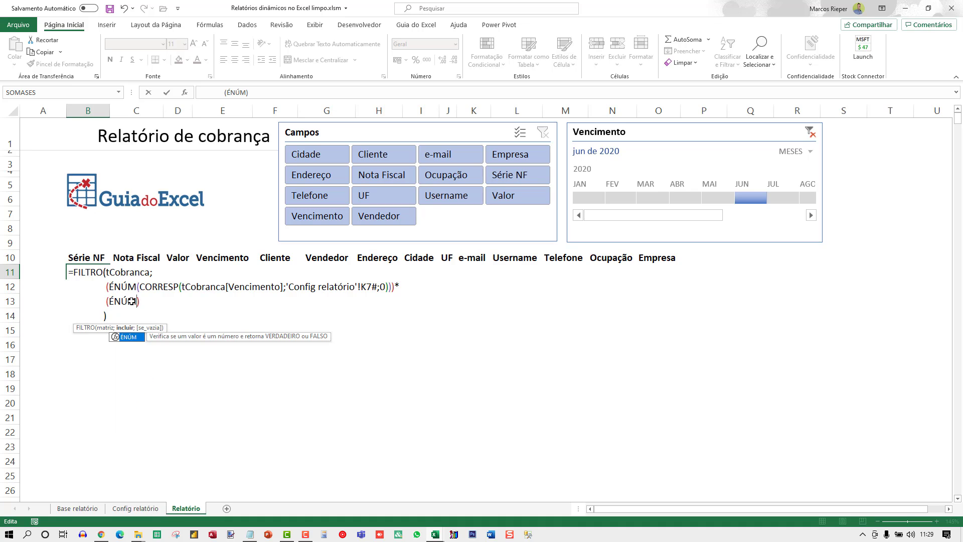
text(()
text(CORRESP)
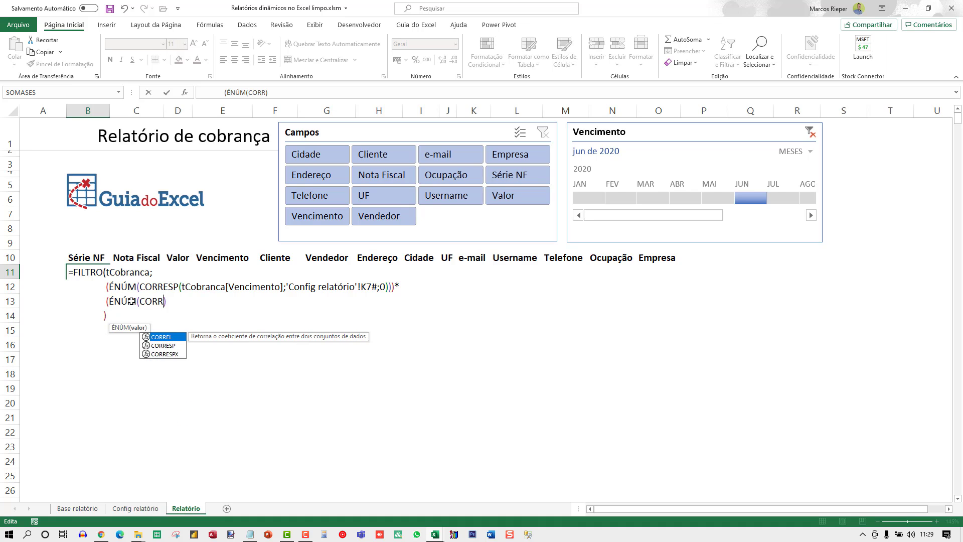
text(()
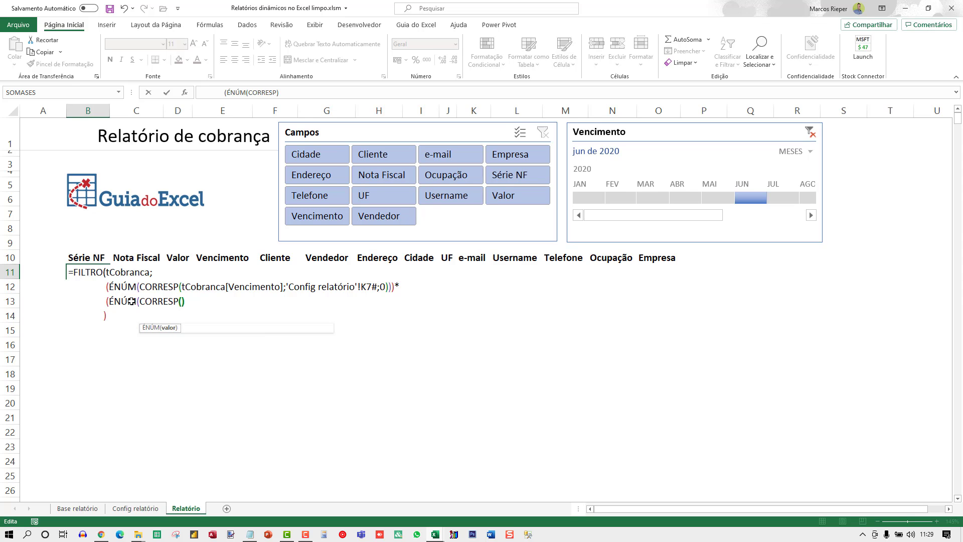
Step: Set the CORRESP lookup value to the whole Vendedor column of the Base relatório table, tCobranca[Vendedor]
click(78, 511)
click(366, 342)
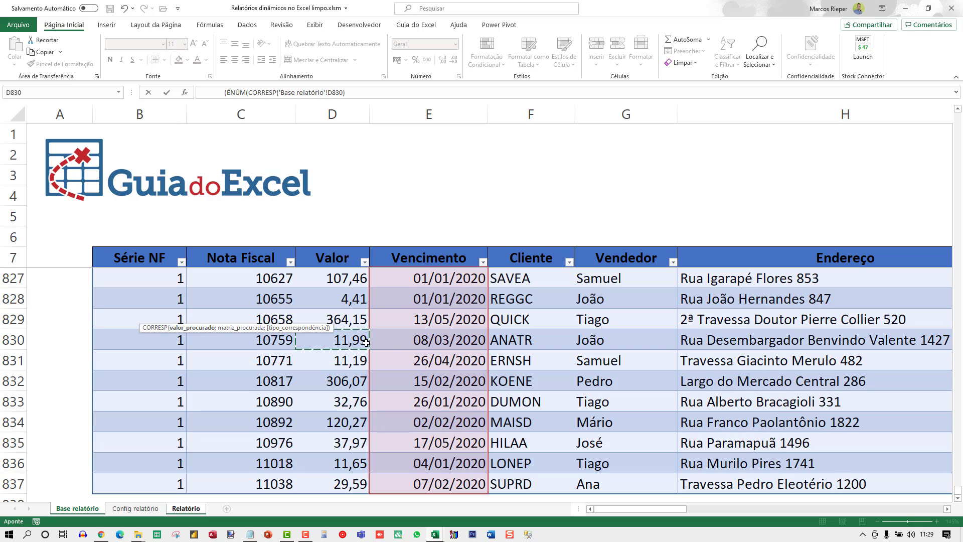
key(ctrl+Up)
key(Down)
key(Right)
key(Right)
key(Right)
key(ctrl+shift+Down)
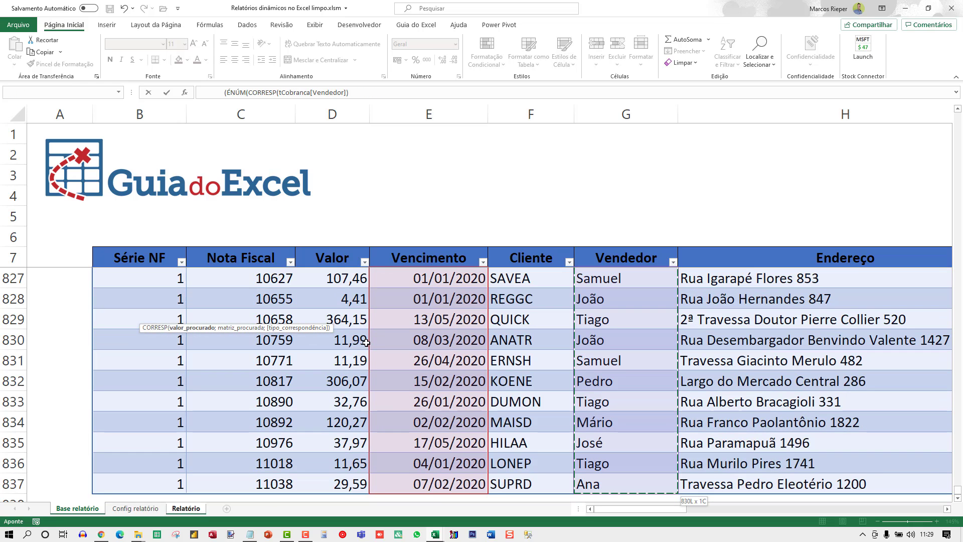
text())
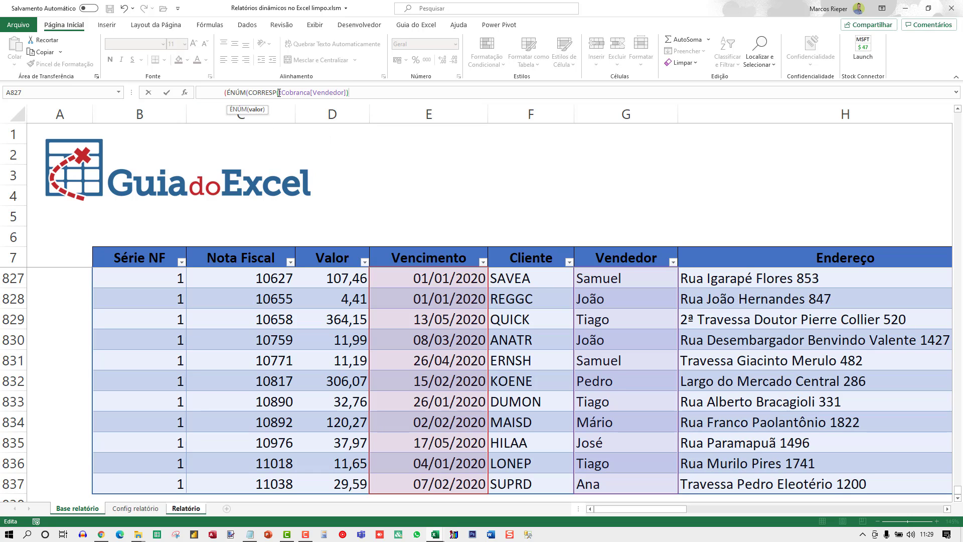
key(BackSpace)
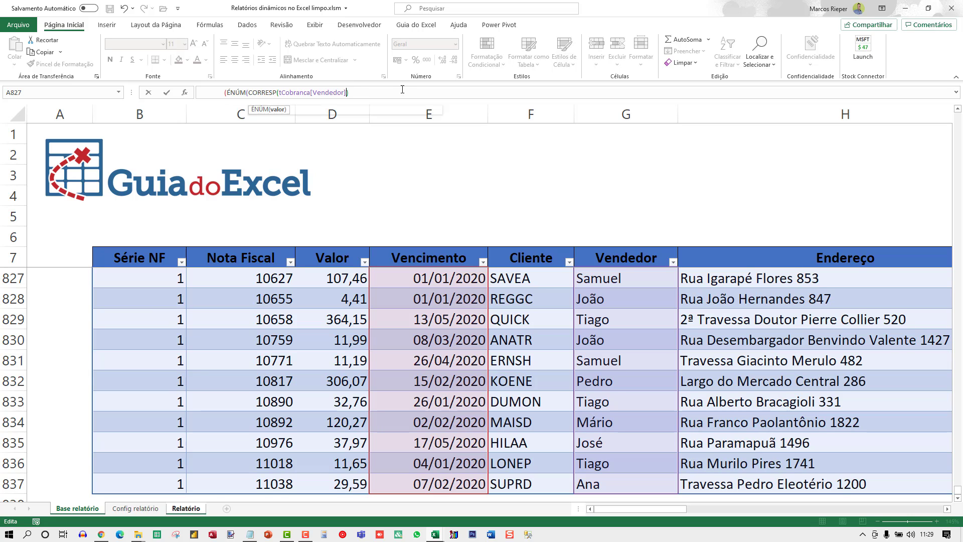
text(;)
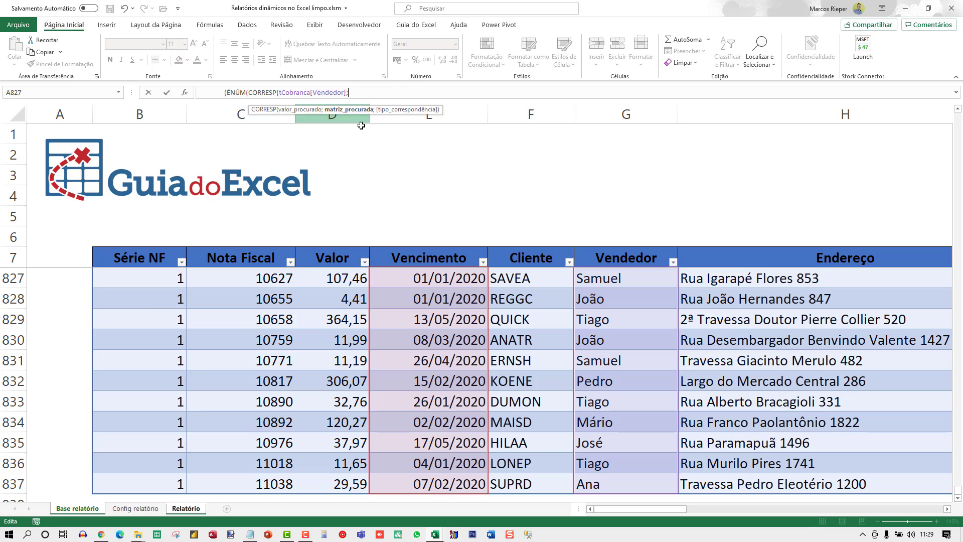
Step: Use the spilled seller list 'Config relatório'!G7# as the CORRESP lookup array
click(143, 511)
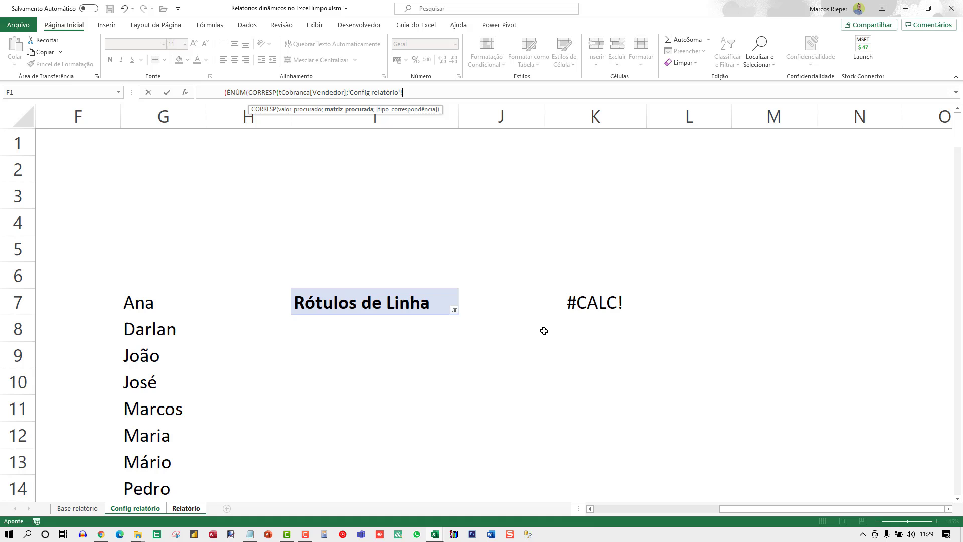
click(519, 310)
key(Left)
key(Left)
key(Left)
key(Left)
key(Left)
key(Left)
key(Left)
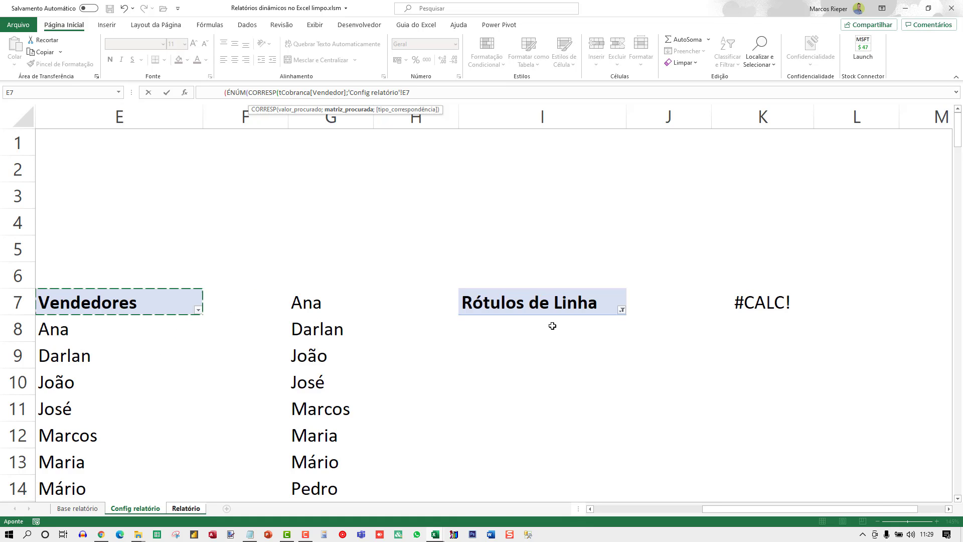
key(Right)
key(Right)
key(Right)
key(Right)
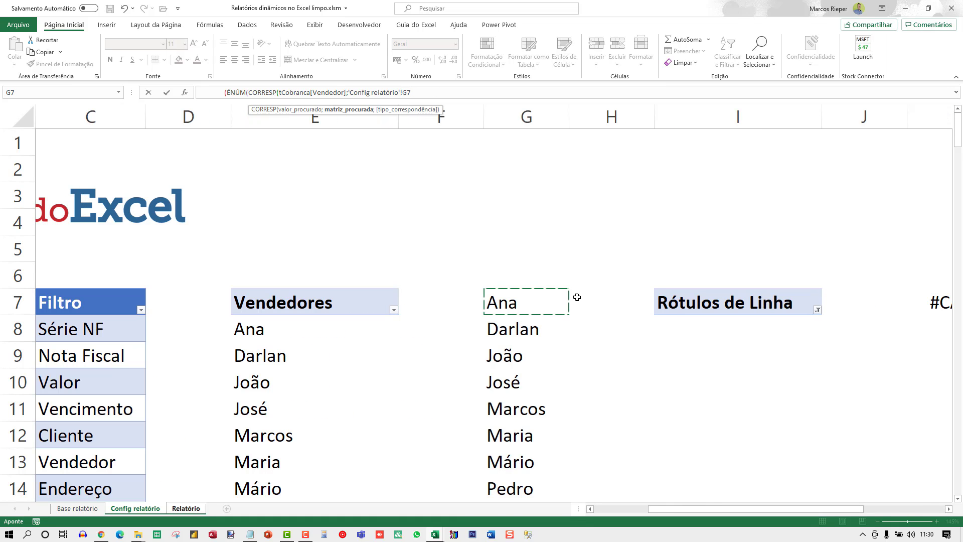
click(465, 94)
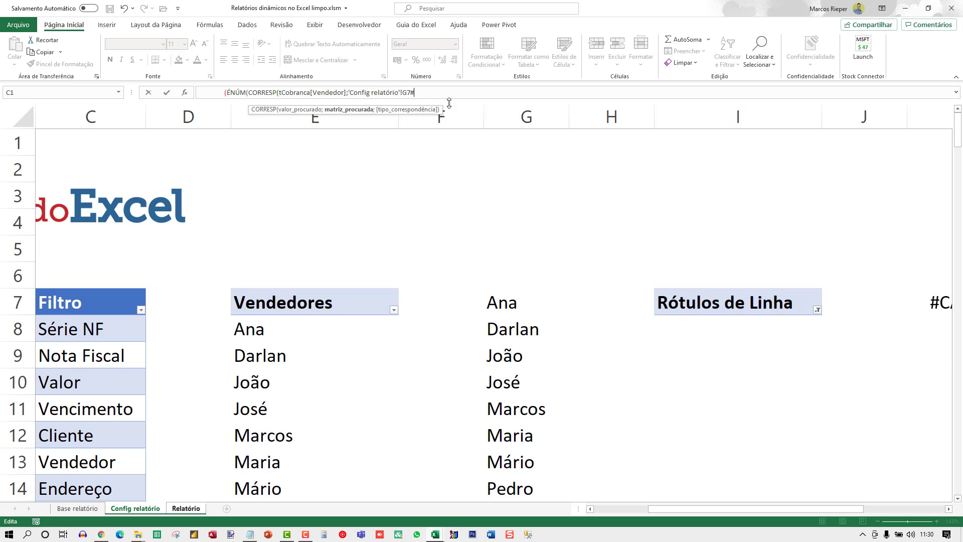
Step: Set the CORRESP match type to 0, close the parentheses and enter the formula, accepting Excel's proposed correction
text(;)
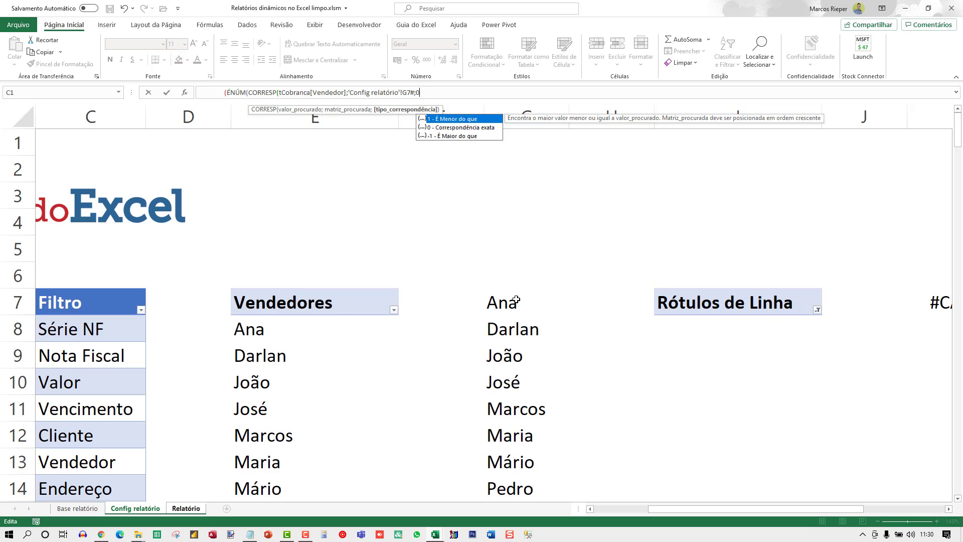
text(0))
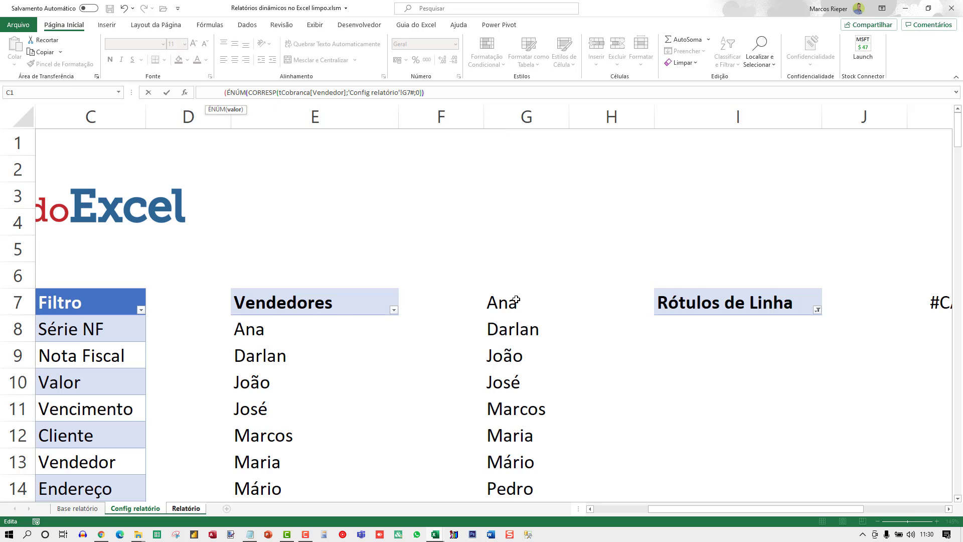
text()))
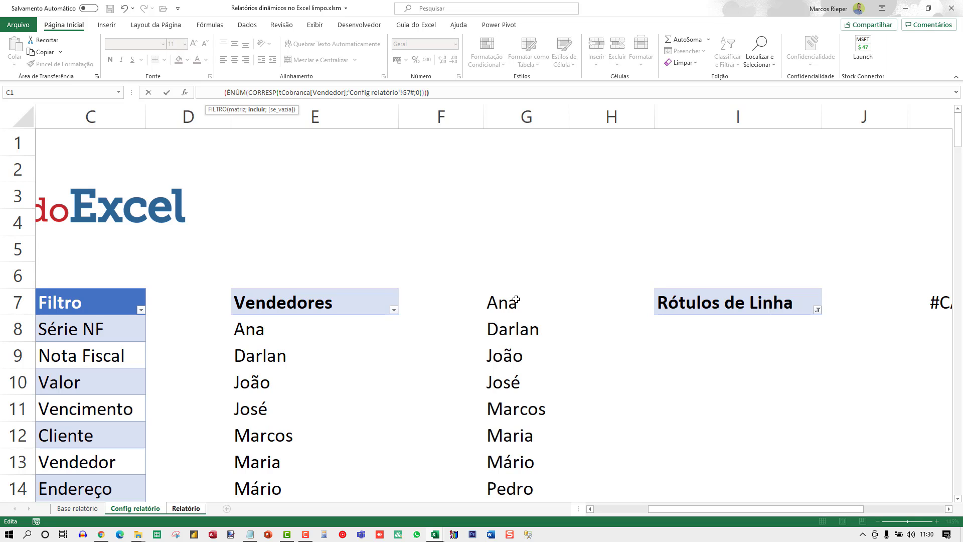
key(Return)
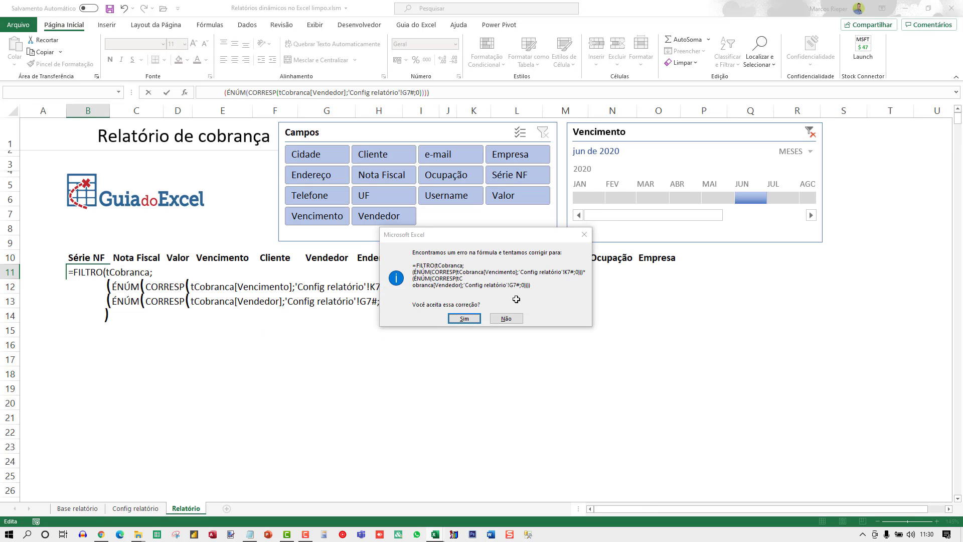
key(Return)
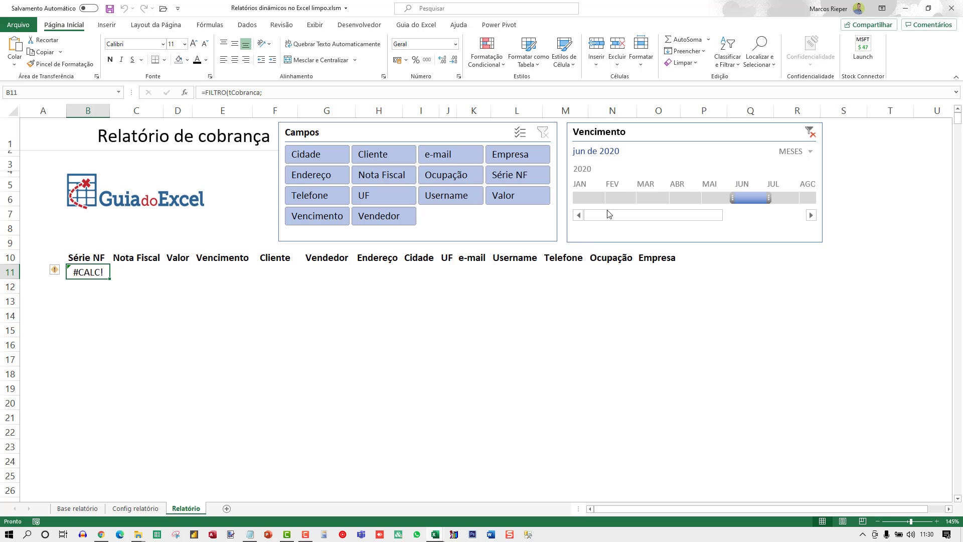
Step: Test the report with January and June 2020 on the timeline, and review the Vencimento and Vendedor conditions in the B11 formula
click(615, 197)
click(751, 197)
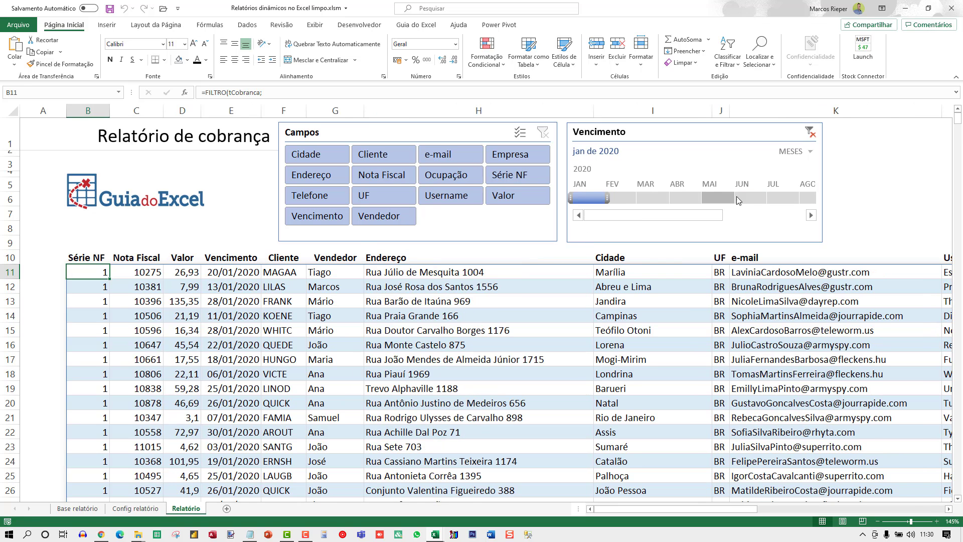
key(F2)
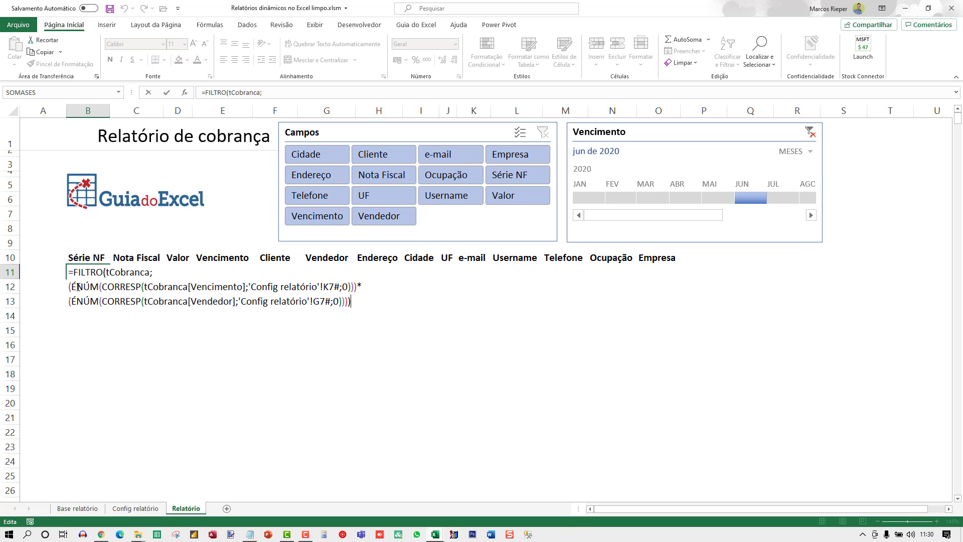
double_click(120, 271)
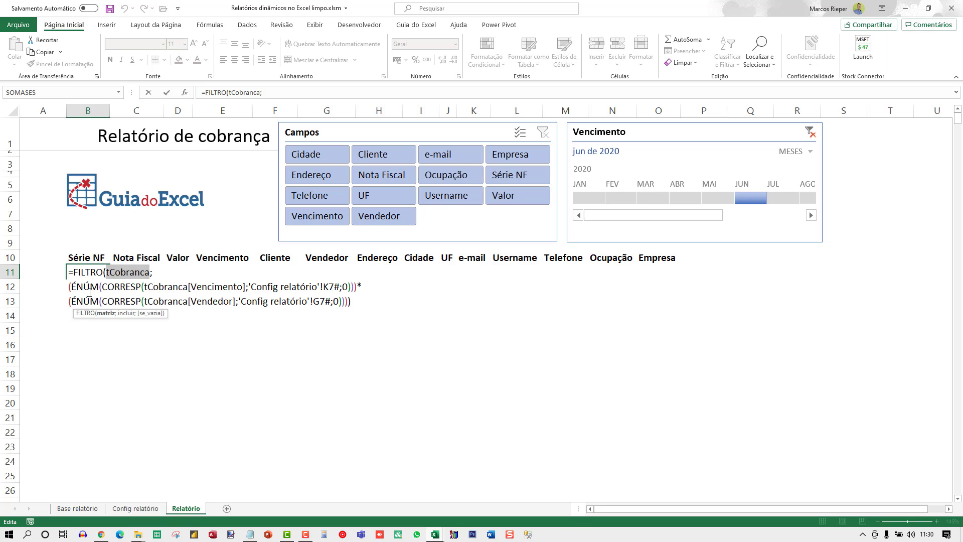
double_click(185, 287)
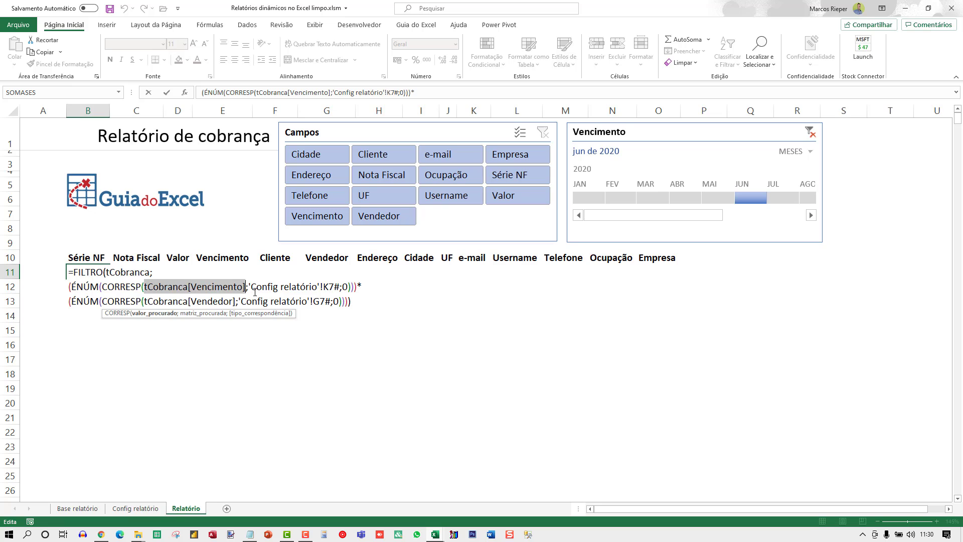
double_click(286, 290)
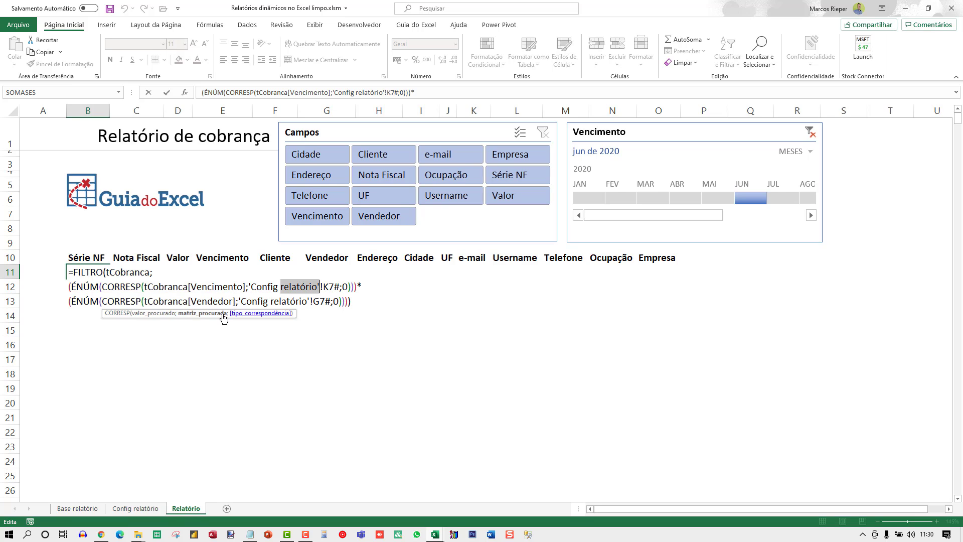
double_click(188, 301)
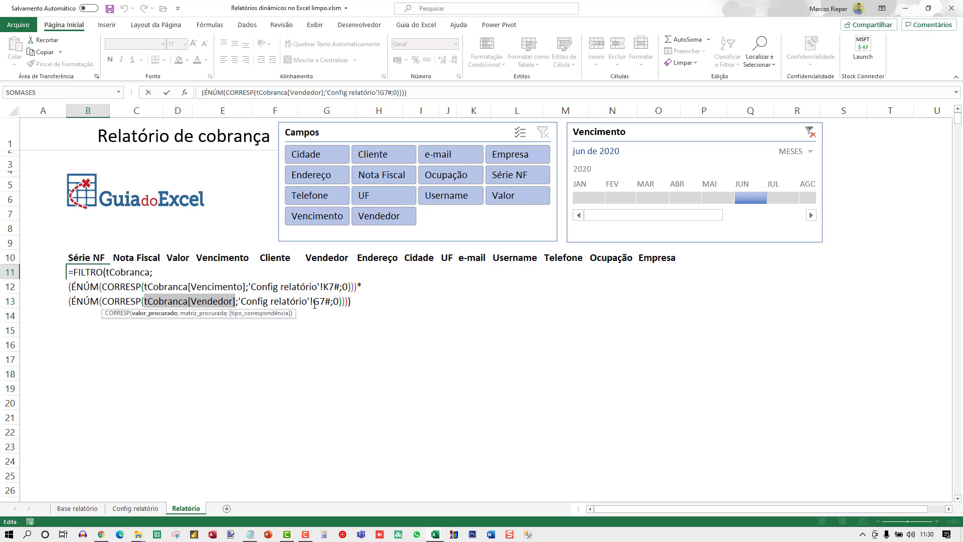
key(Escape)
Step: Insert a Vendedor slicer for the Vendedores PivotTable on the Config relatório sheet
click(150, 510)
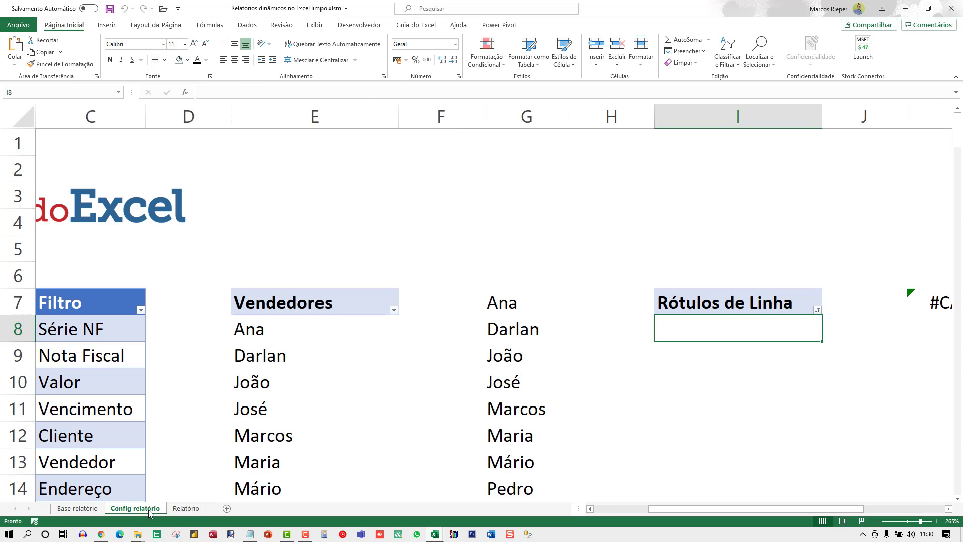
click(495, 343)
click(330, 332)
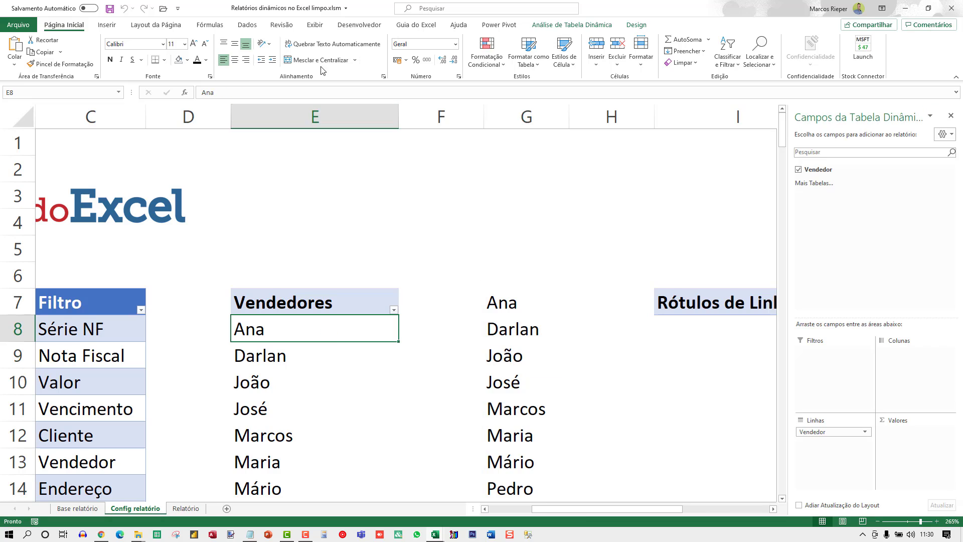
click(108, 25)
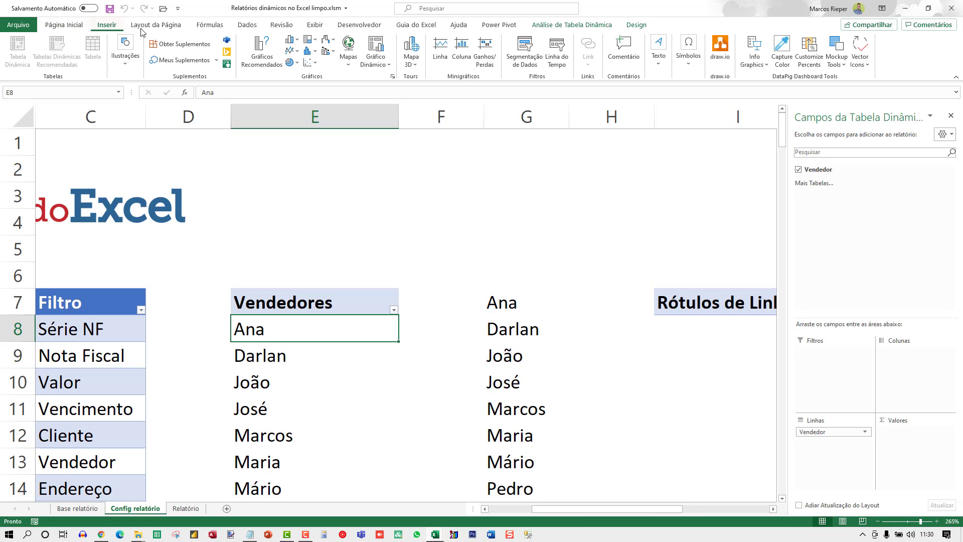
click(522, 56)
click(654, 189)
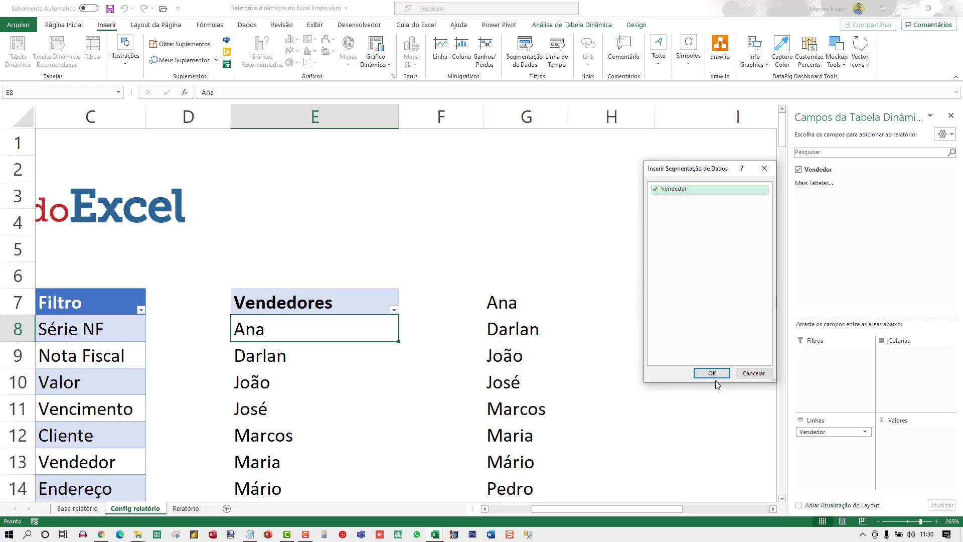
click(713, 376)
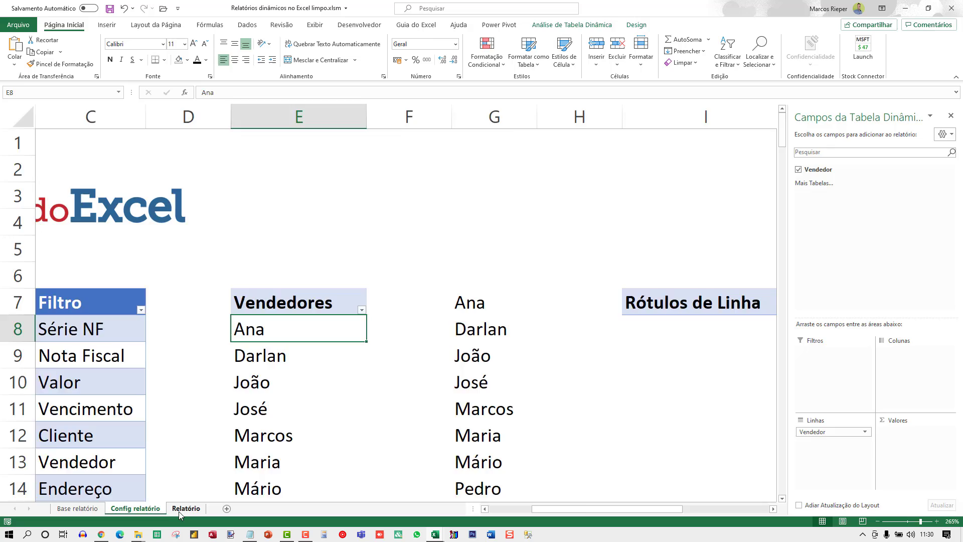
Step: Move the Vendedor slicer to the Relatório sheet beside the Vencimento timeline and shorten it to the timeline's height
click(185, 508)
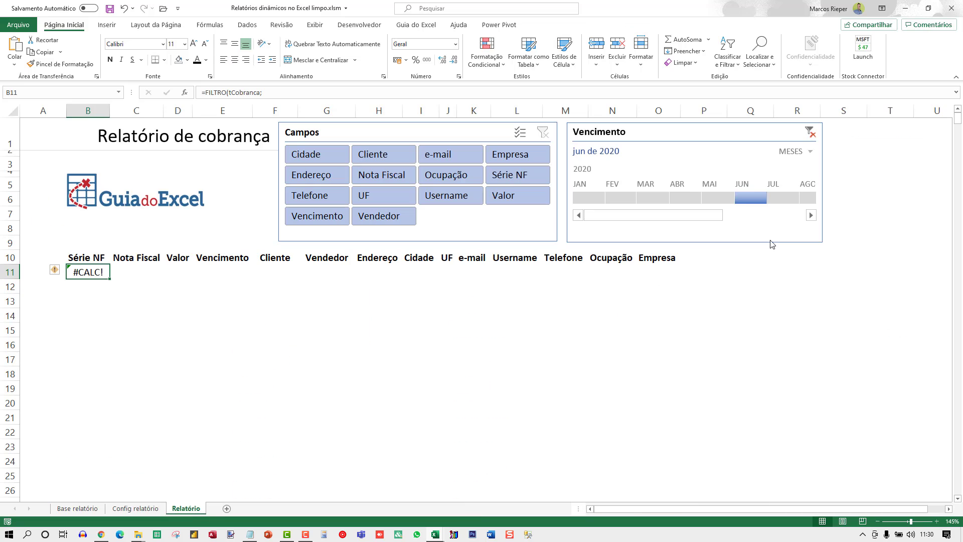
click(859, 133)
key(ctrl+v)
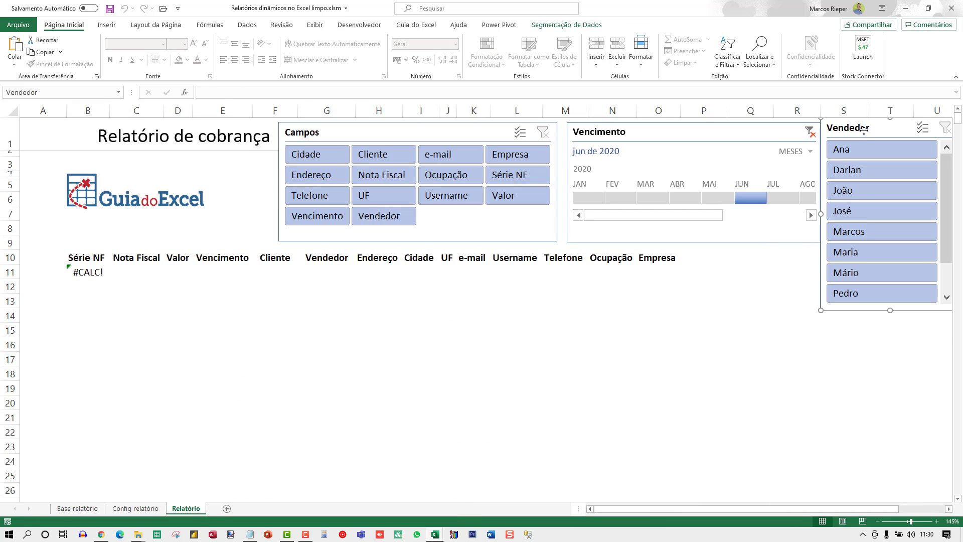
drag(864, 131, 875, 137)
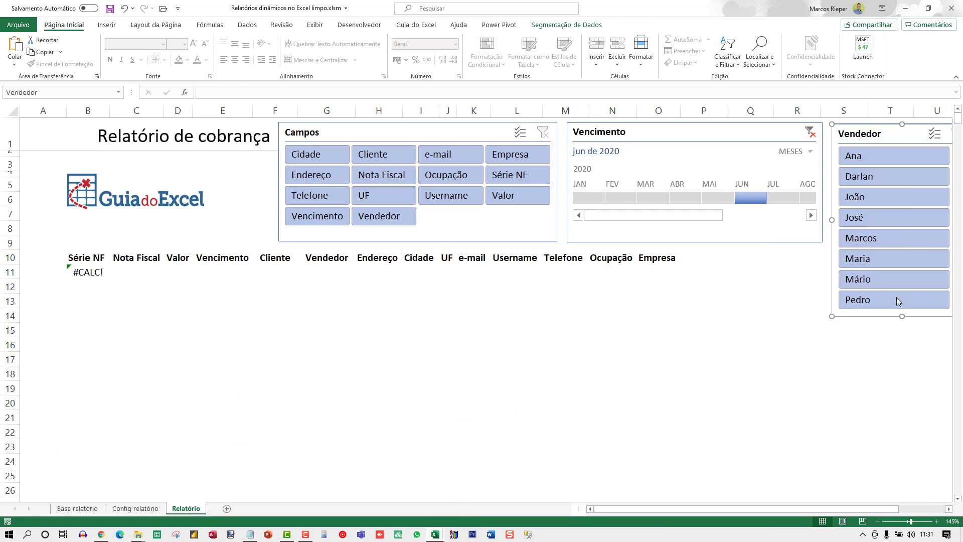
drag(902, 315, 898, 244)
Step: Filter the report to the second seller in the Vendedor slicer and to January 2020 on the Vencimento timeline
click(883, 307)
click(873, 178)
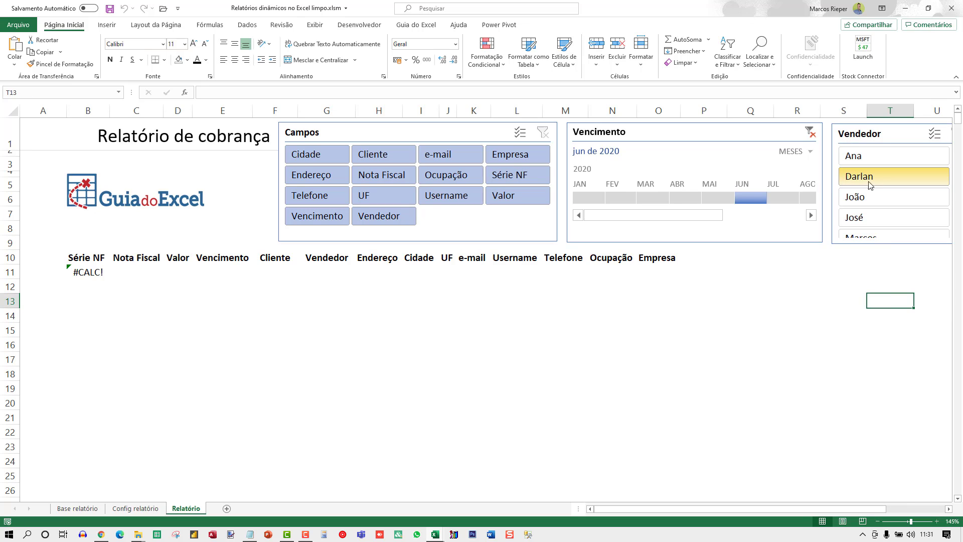
click(589, 197)
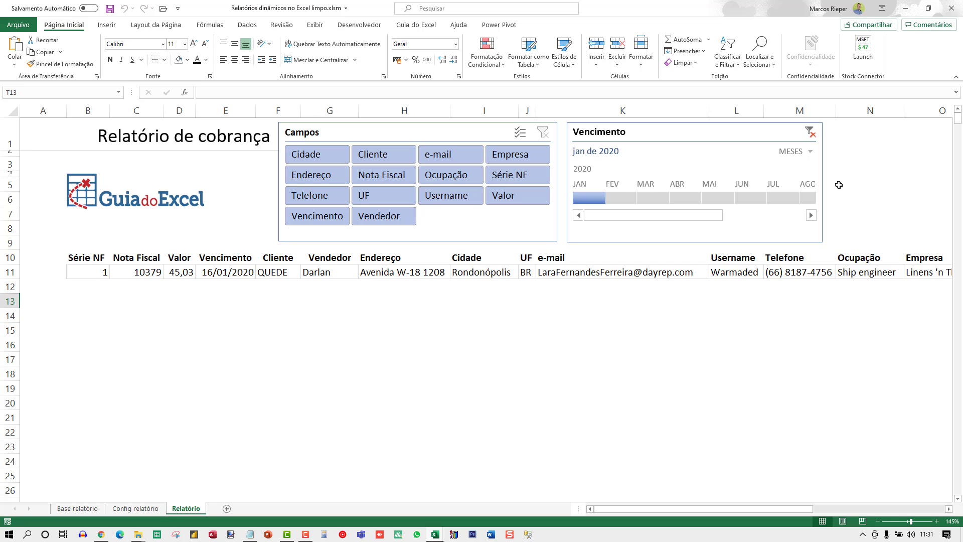
Step: Reposition the Vendedor slicer next to the Vencimento timeline and set it not to move or size with cells
drag(794, 509, 897, 509)
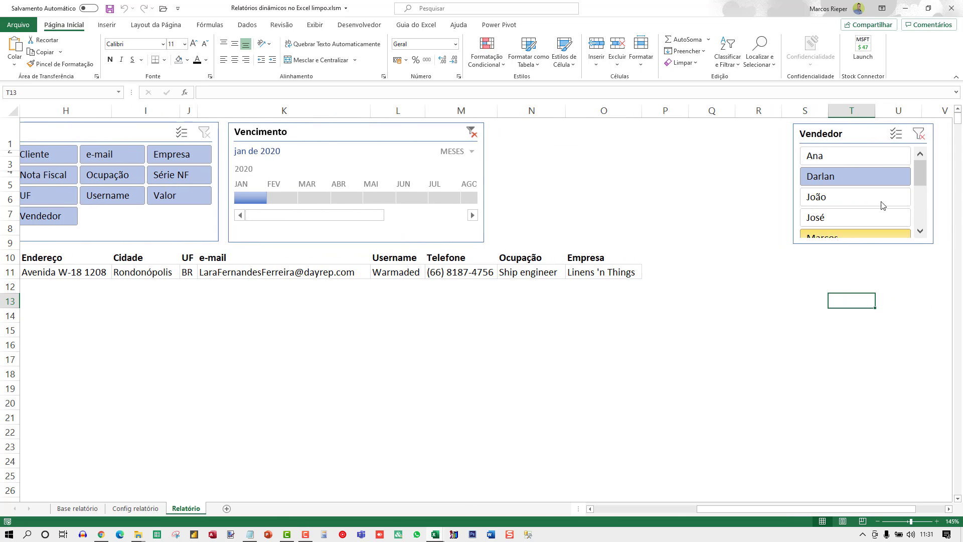
drag(845, 129, 551, 128)
right_click(552, 128)
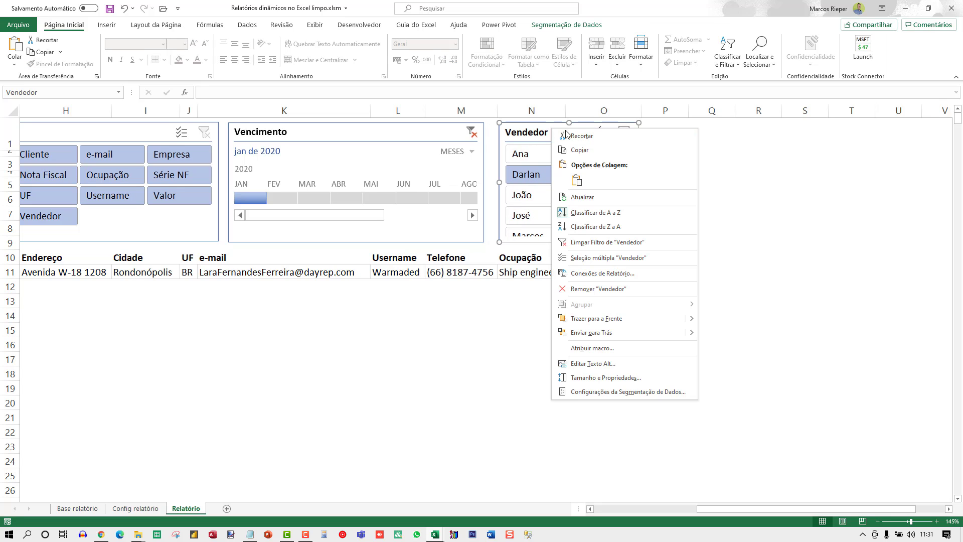
click(610, 379)
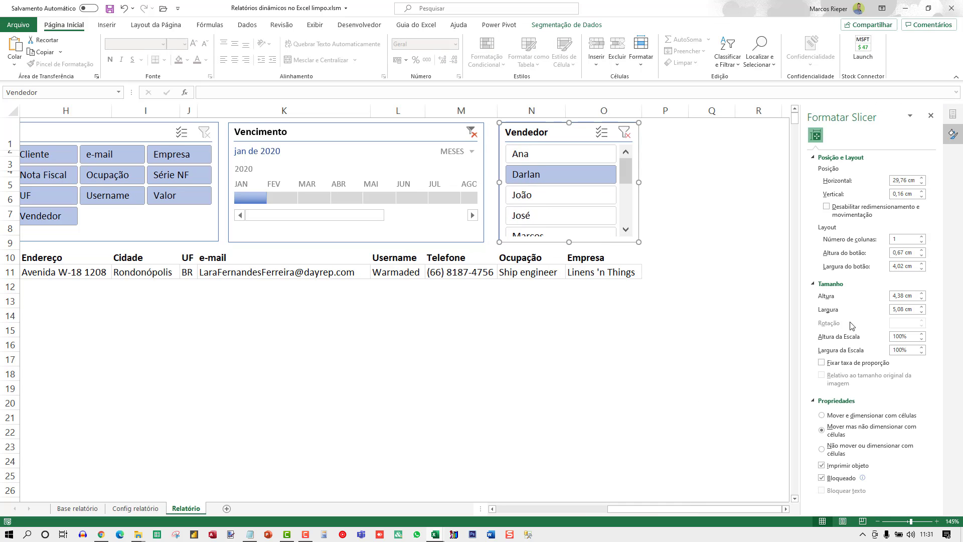
click(932, 115)
Step: Filter the report to the second, third and fourth sellers together in the Vendedor slicer and review the resulting rows
click(534, 195)
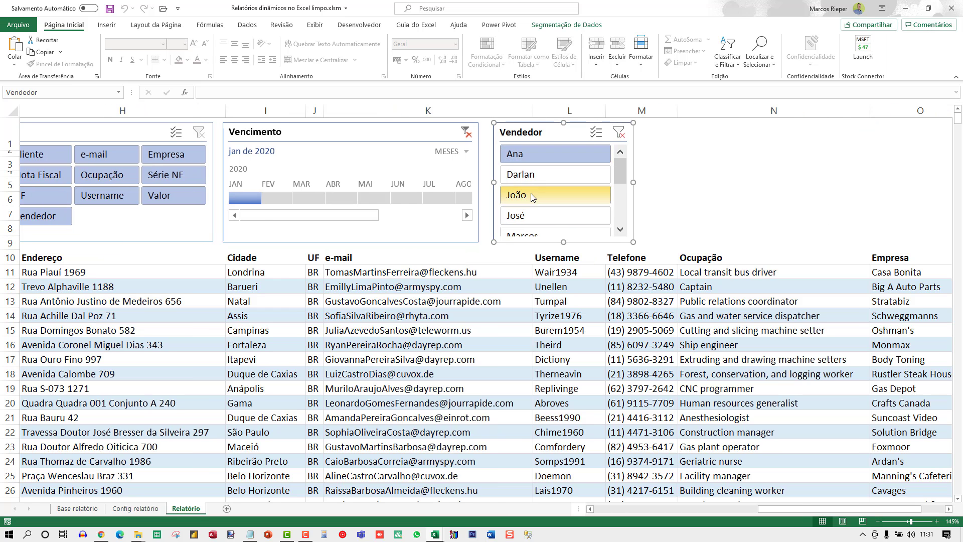
ctrl+click(522, 215)
ctrl+click(522, 174)
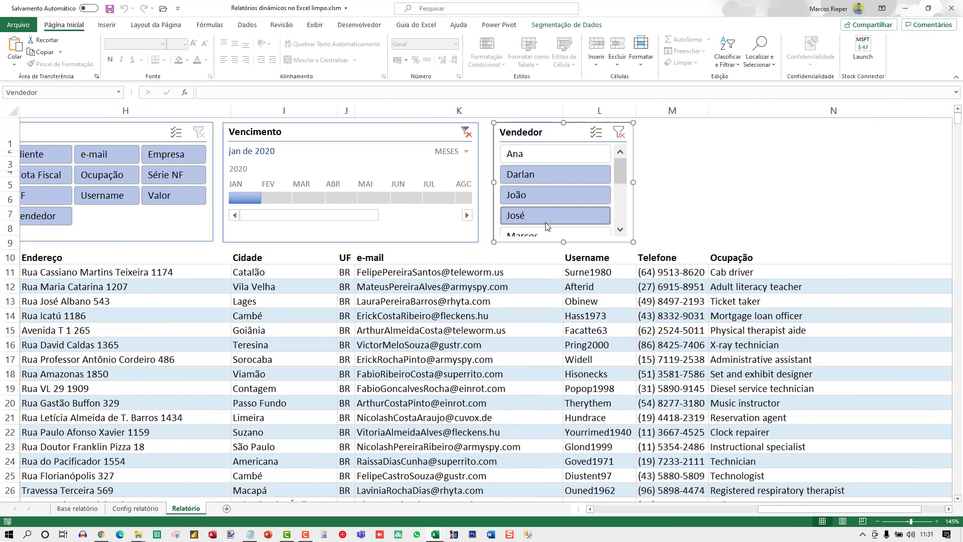
drag(381, 344, 442, 335)
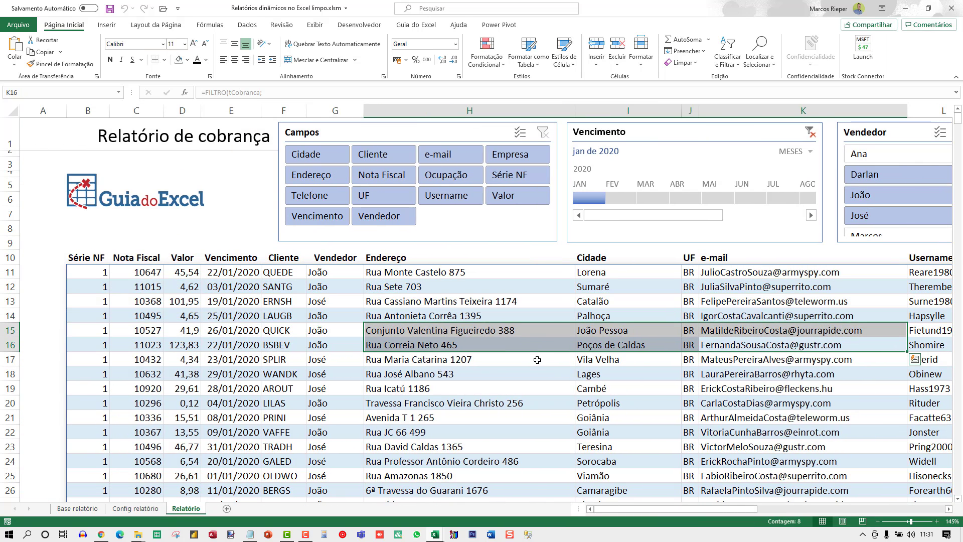
click(467, 315)
Step: Test the Campos slicer with several single-field and multi-field selections, and clear its filter
click(317, 154)
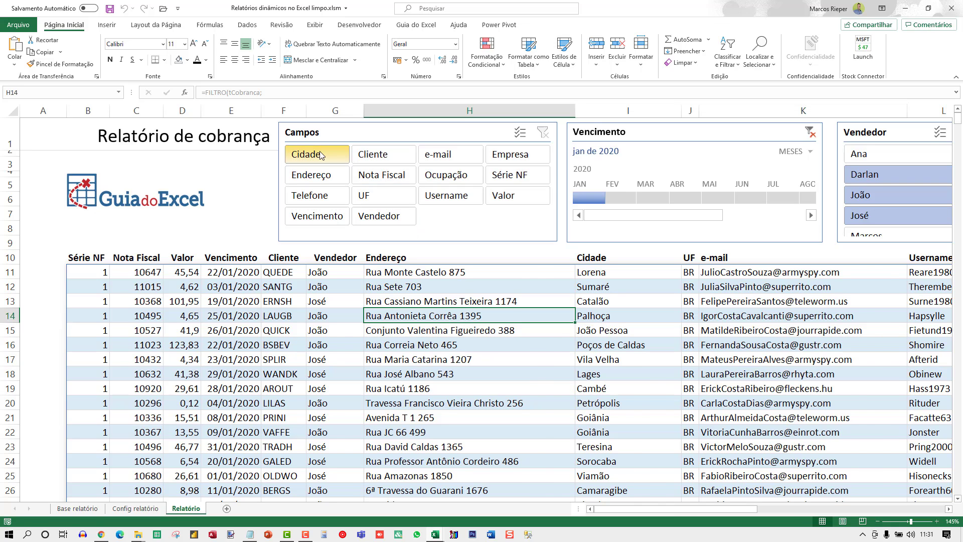
ctrl+click(382, 175)
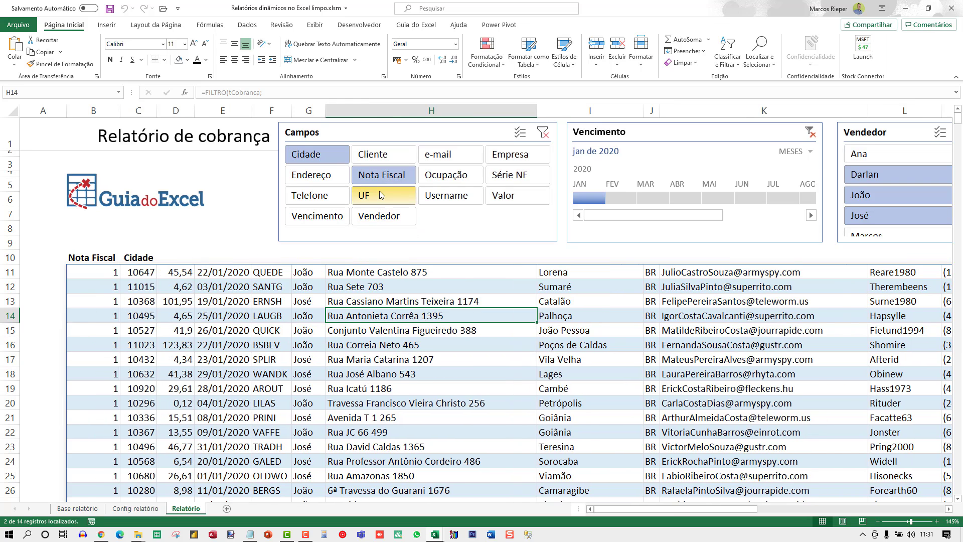
click(384, 197)
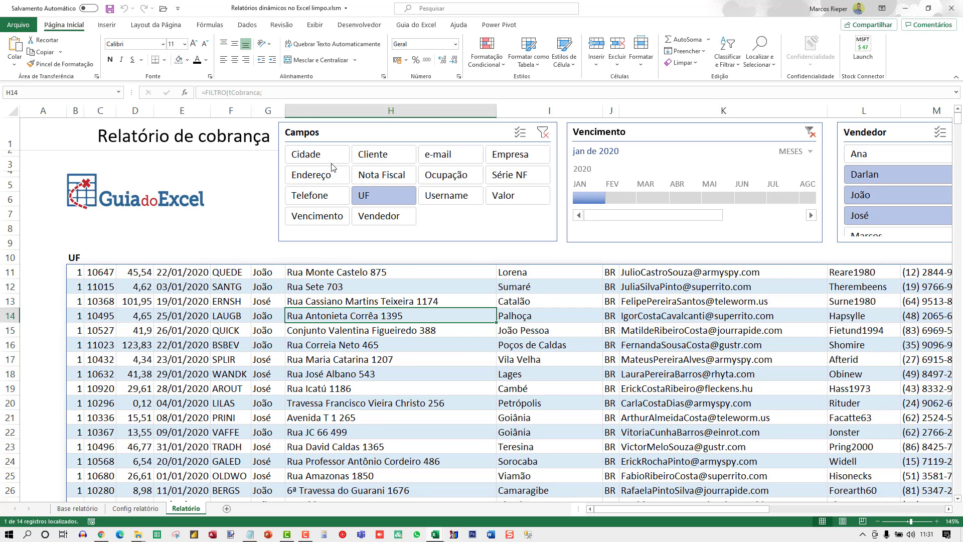
click(317, 155)
click(436, 177)
click(323, 177)
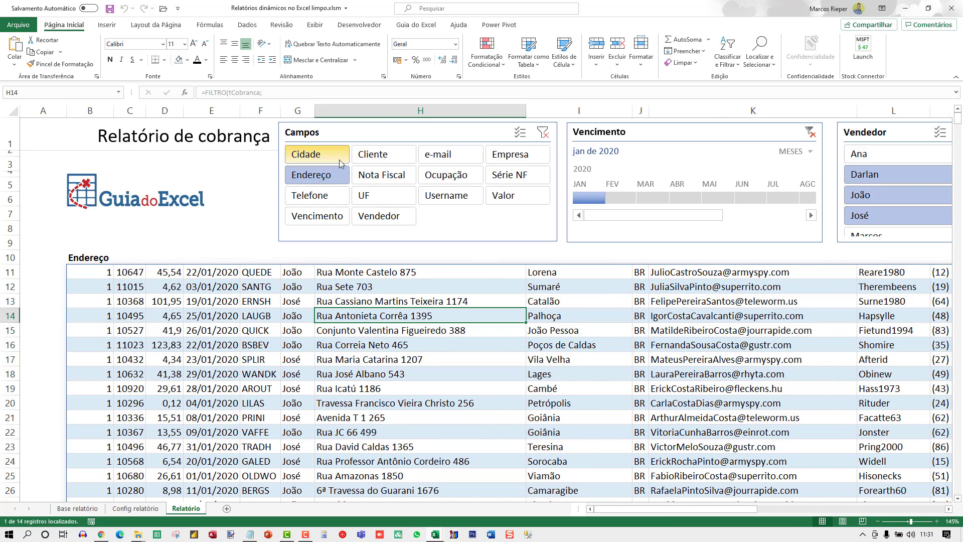
click(328, 194)
click(451, 195)
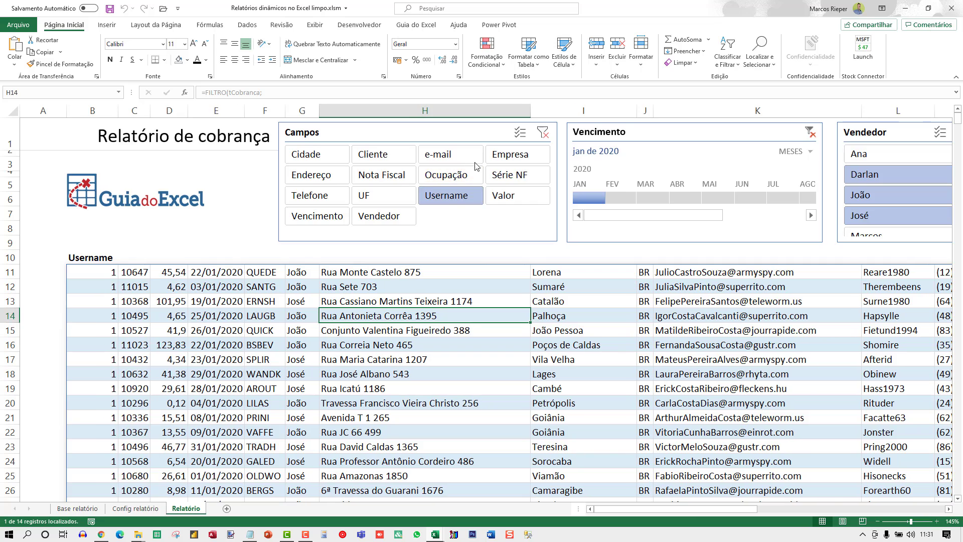
drag(451, 154, 384, 195)
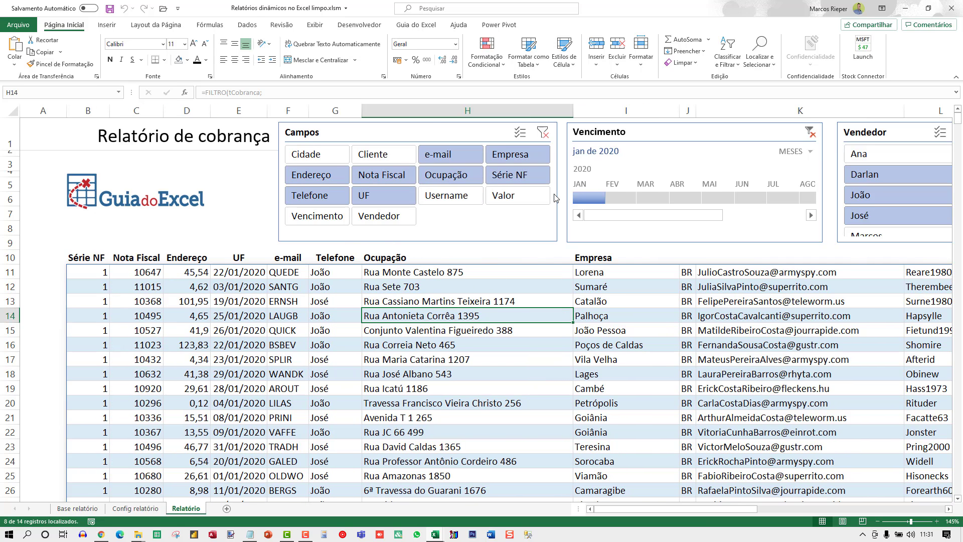
click(546, 134)
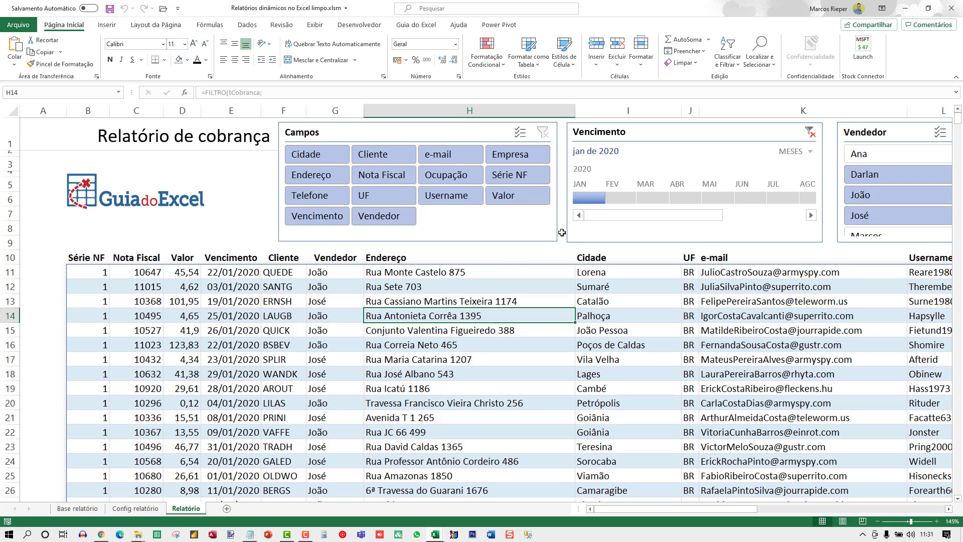
click(91, 270)
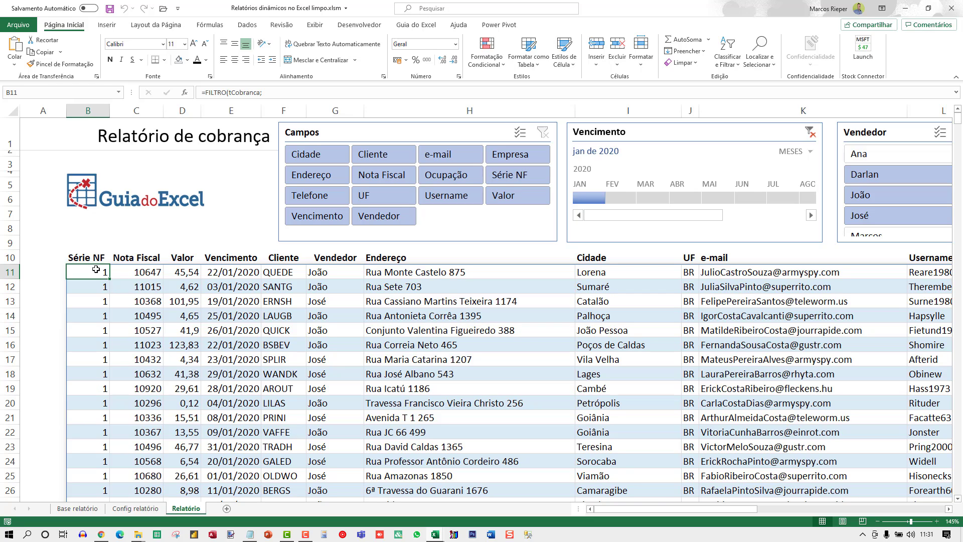
key(F2)
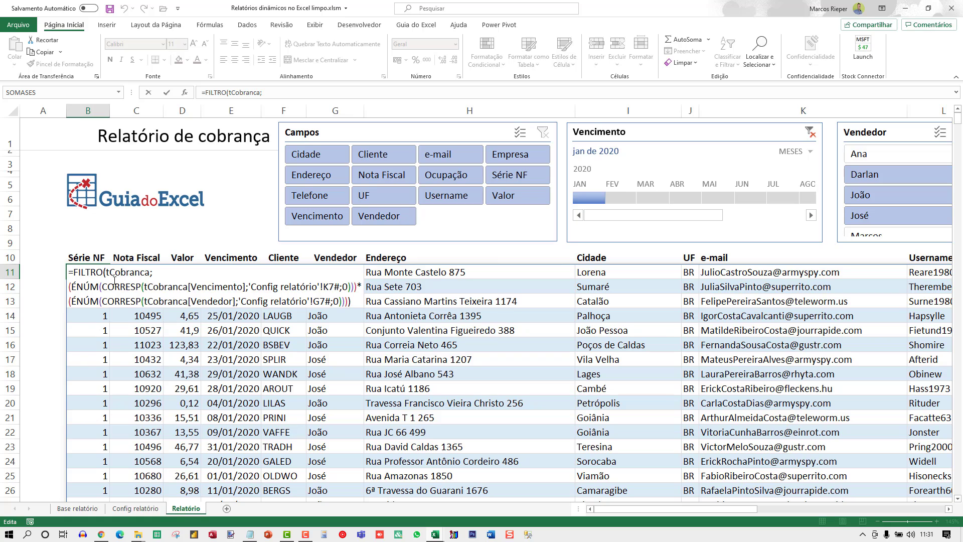
click(103, 286)
key(Home)
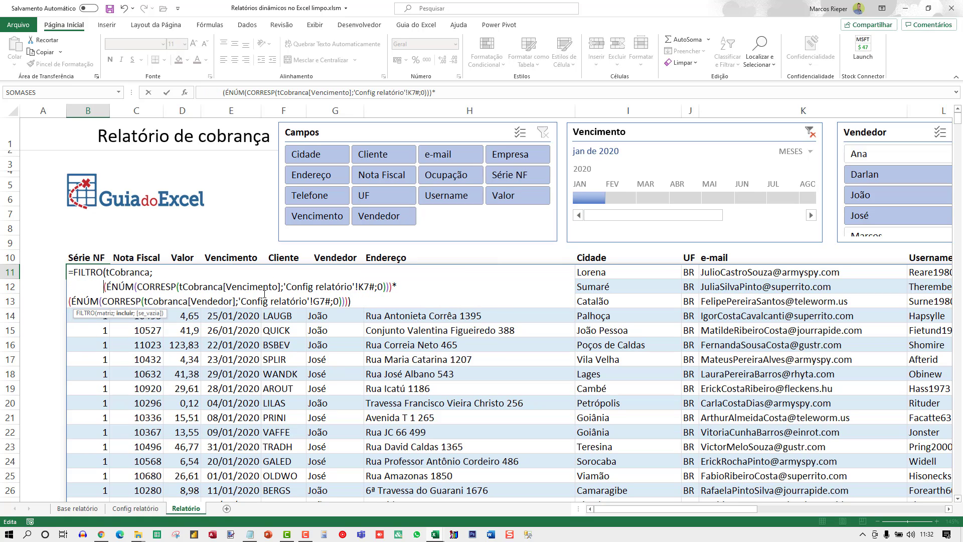
key(Down)
key(Home)
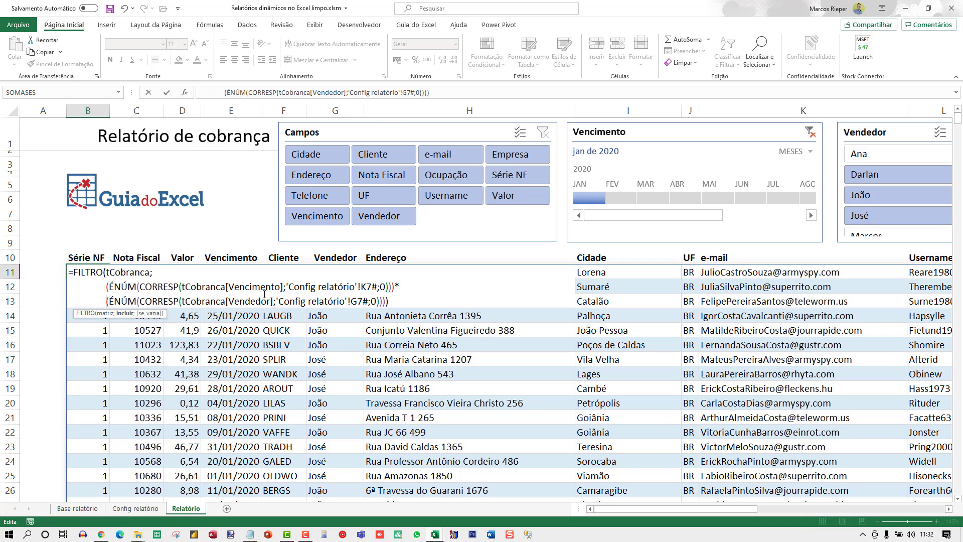
key(Up)
key(Up)
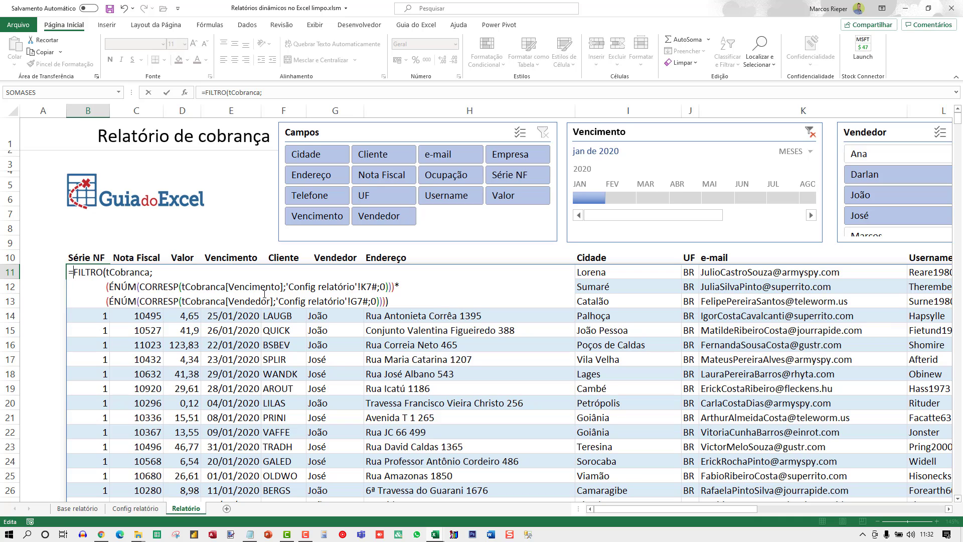
key(ctrl+Return)
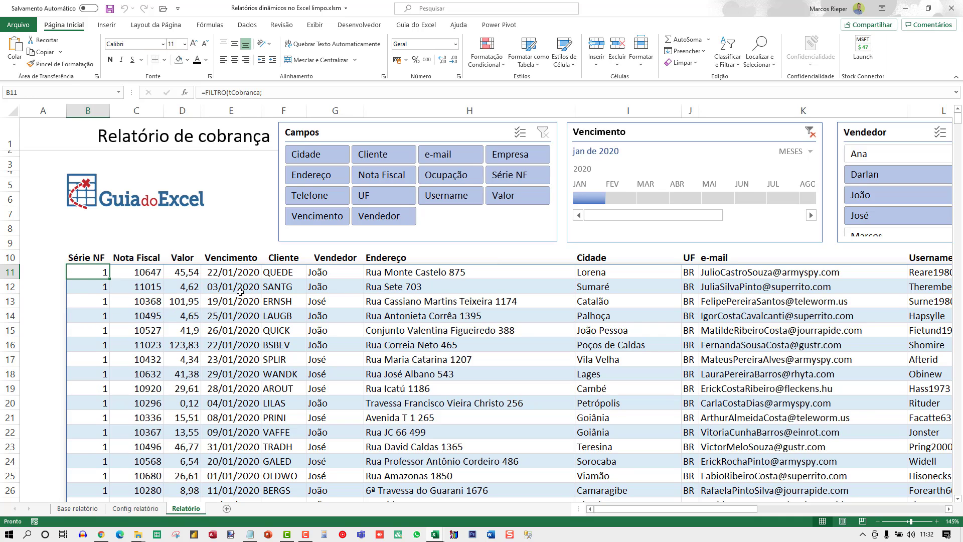
Step: Wrap the FILTRO formula in B11 in CLASSIFICAR with sort index 4, the Vencimento column, and enter it
key(F2)
key(Home)
key(Up)
key(Up)
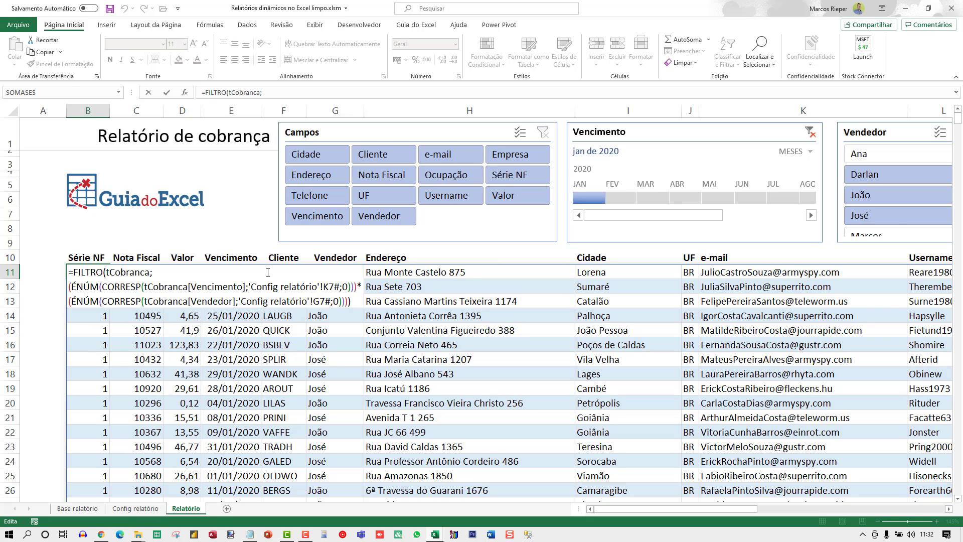
text(CLASSIFICAR()
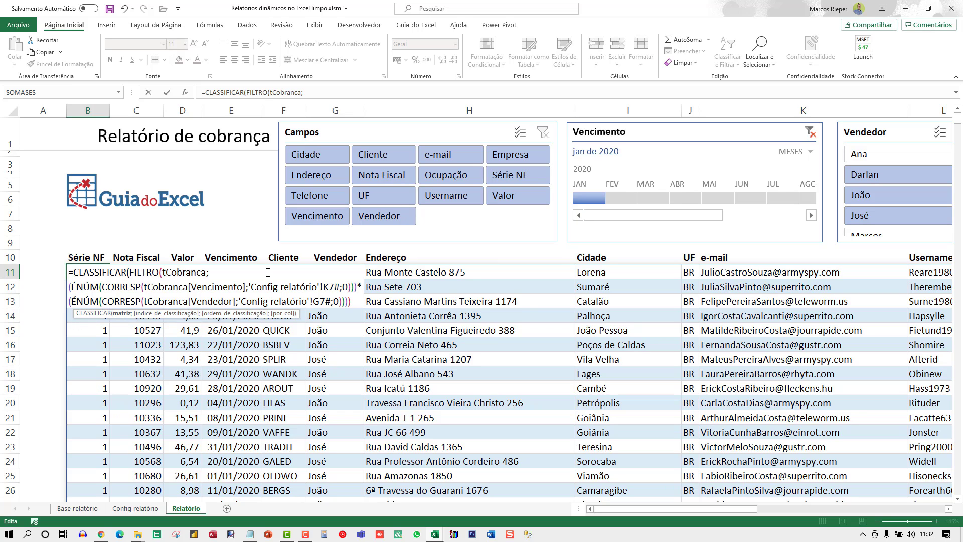
key(ctrl+End)
text();)
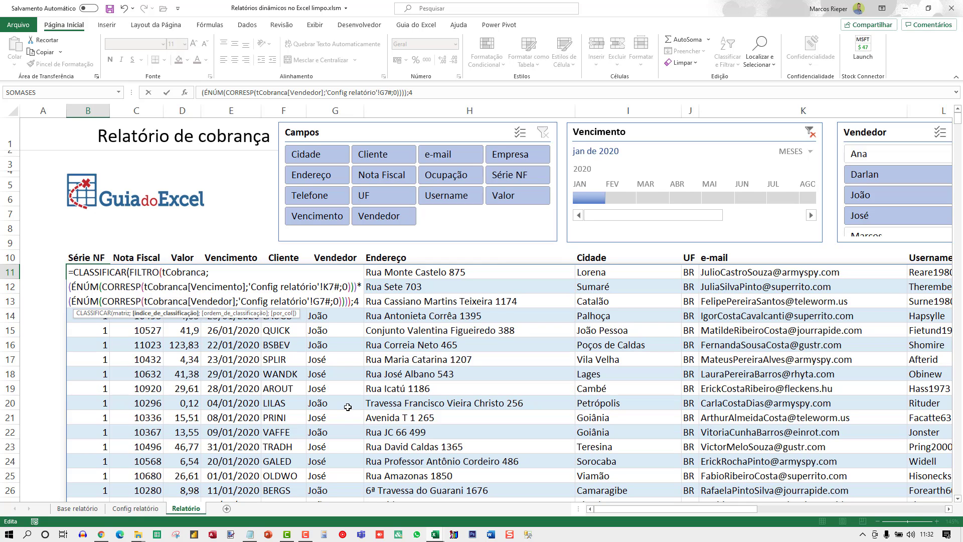
text())
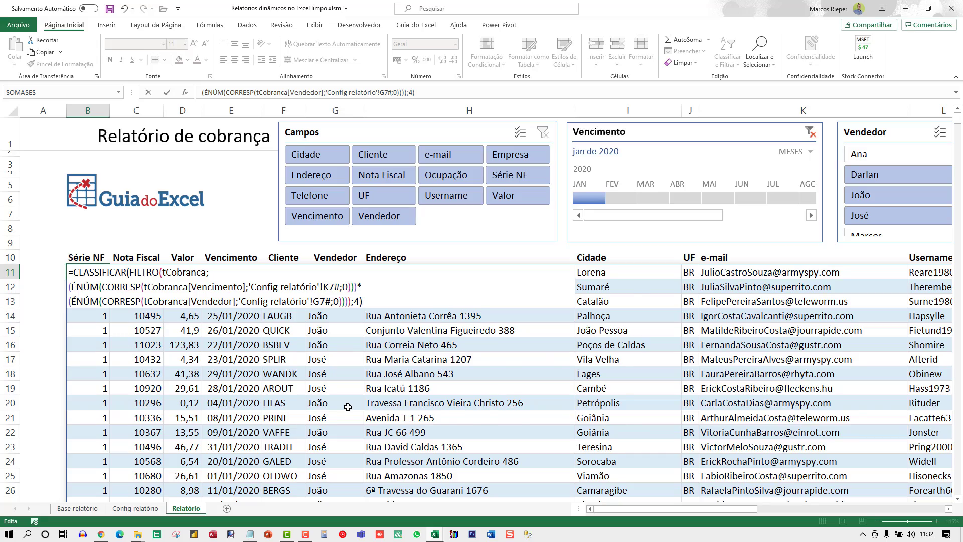
key(ctrl+Return)
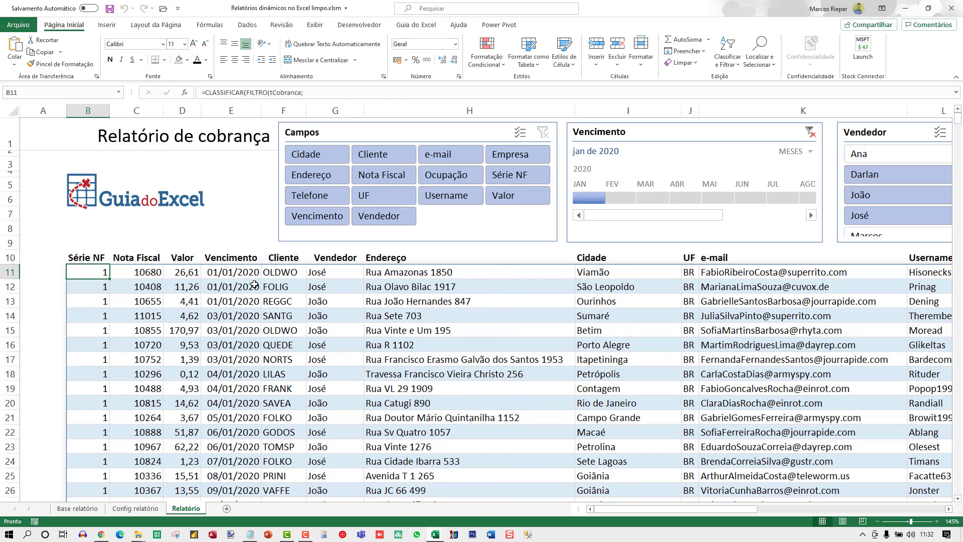
Step: Indent the Vencimento and Vendedor condition lines of the B11 formula to align beneath FILTRO, and enter the formula
scroll(255, 285, down, 9)
scroll(246, 358, up, 9)
key(F2)
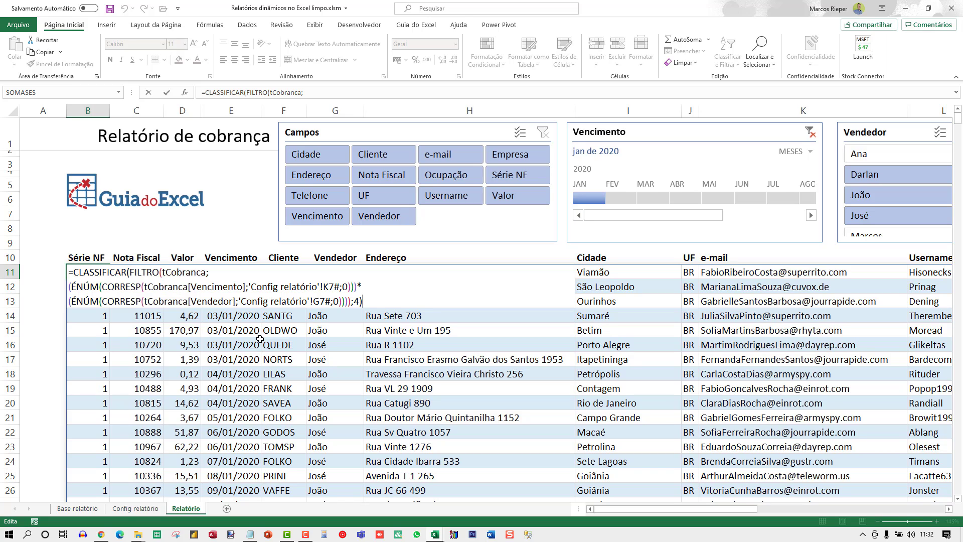
key(ctrl+End)
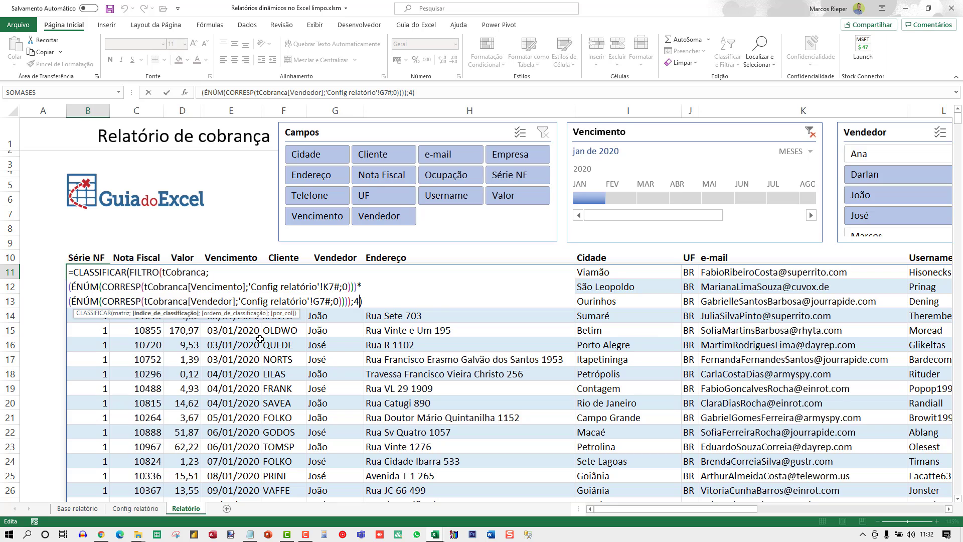
key(Escape)
key(F2)
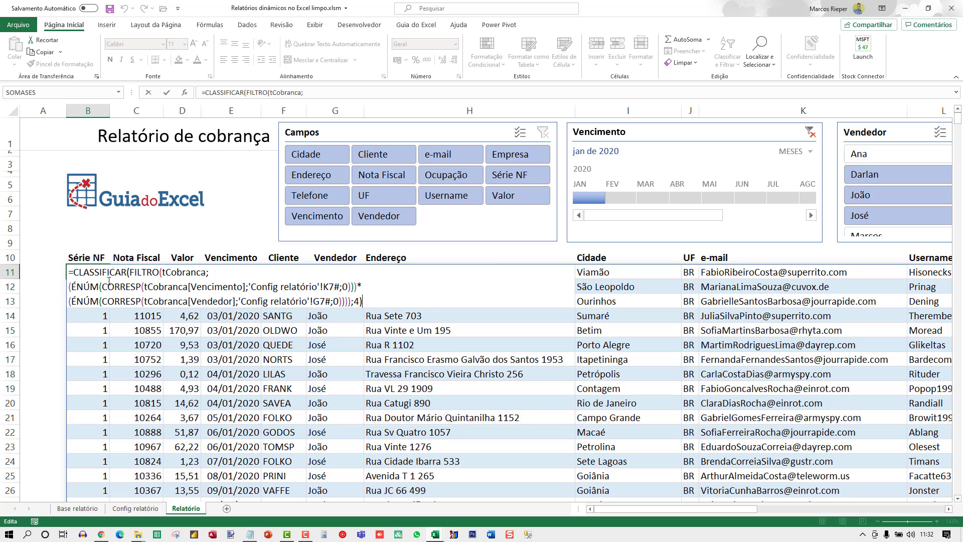
click(72, 284)
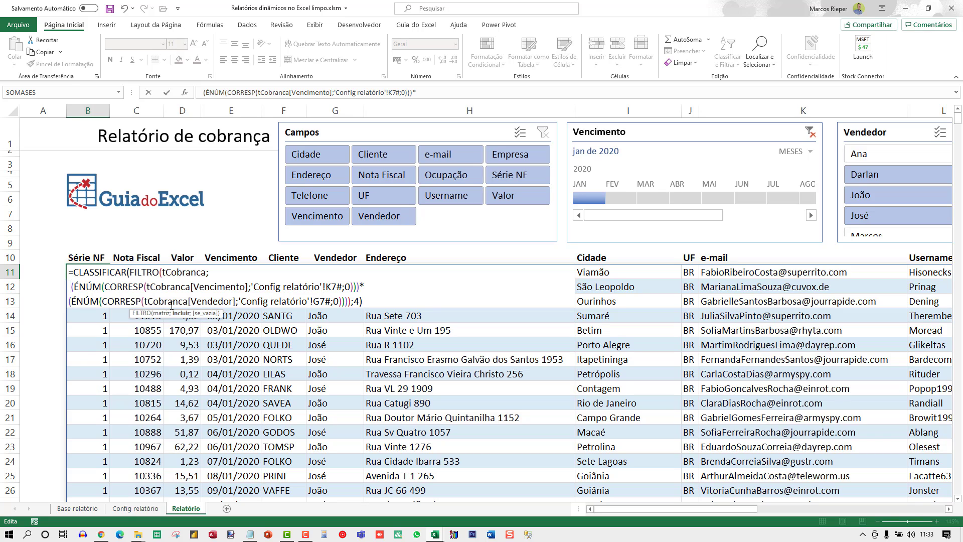
key(Down)
key(Home)
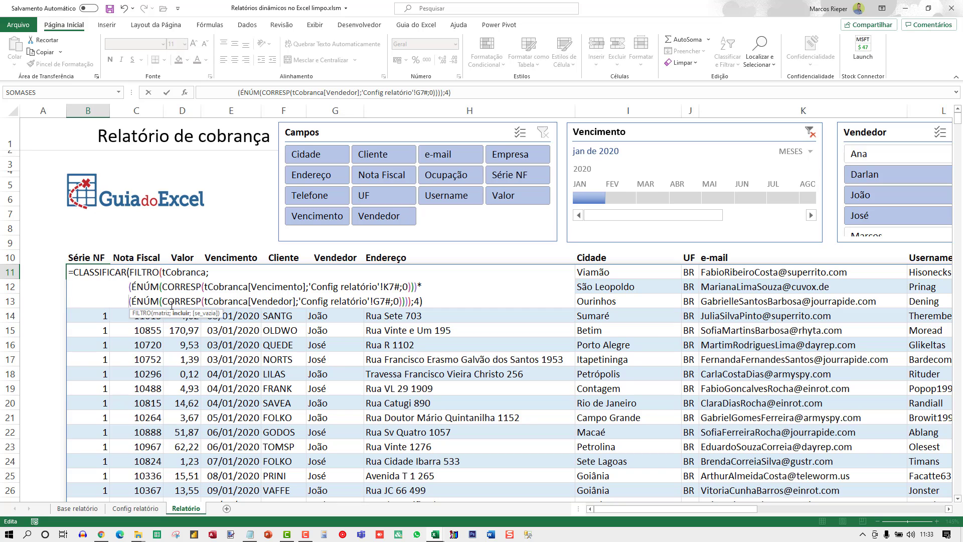
key(ctrl+Return)
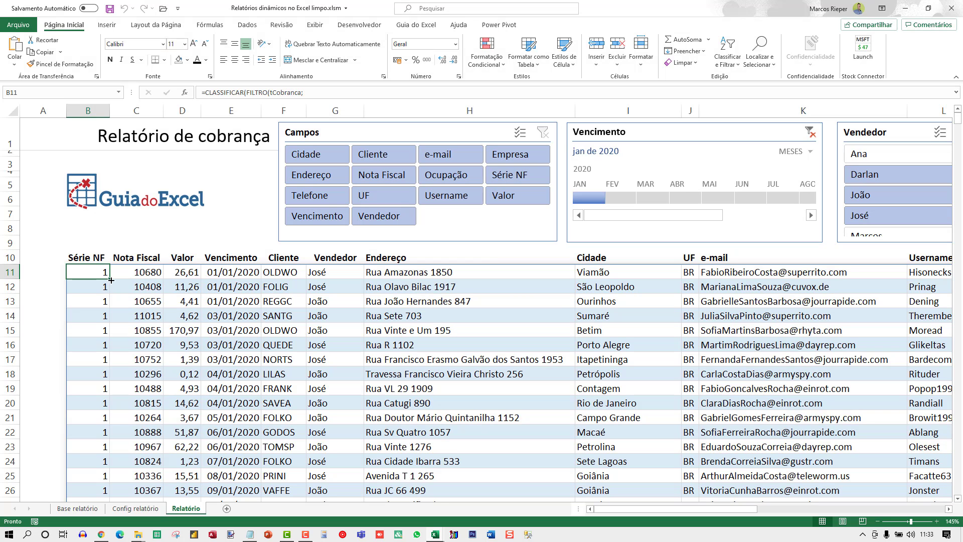
Step: Filter the report to June 2020 in the Vencimento timeline
double_click(110, 275)
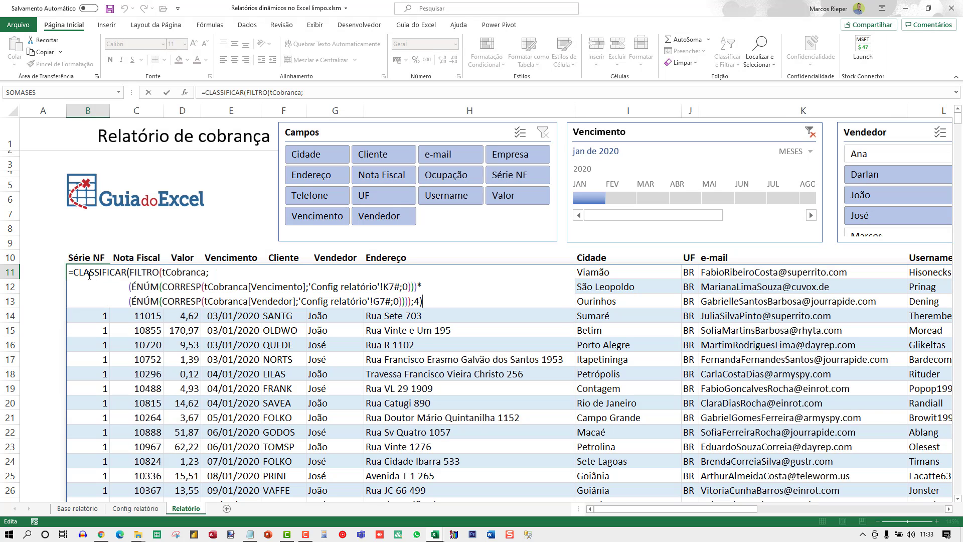
key(Escape)
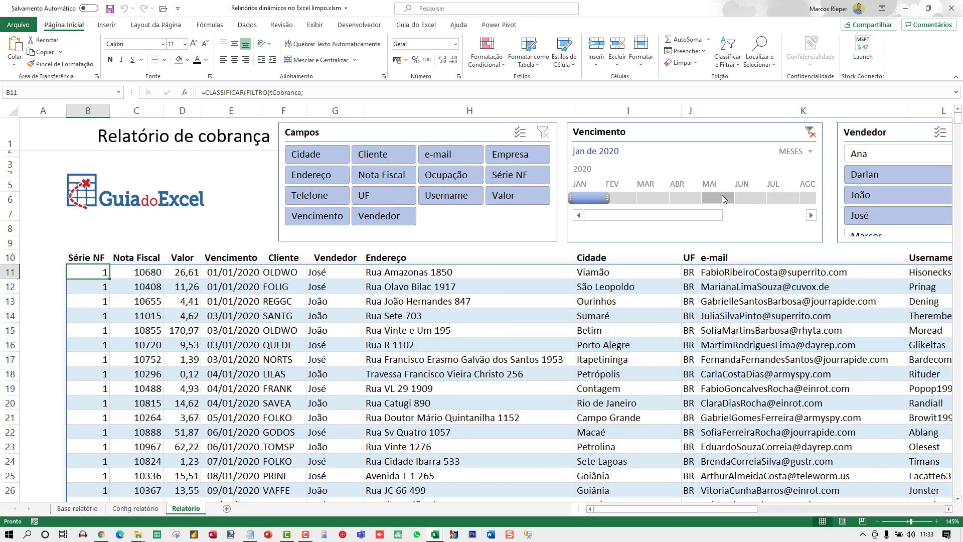
click(748, 197)
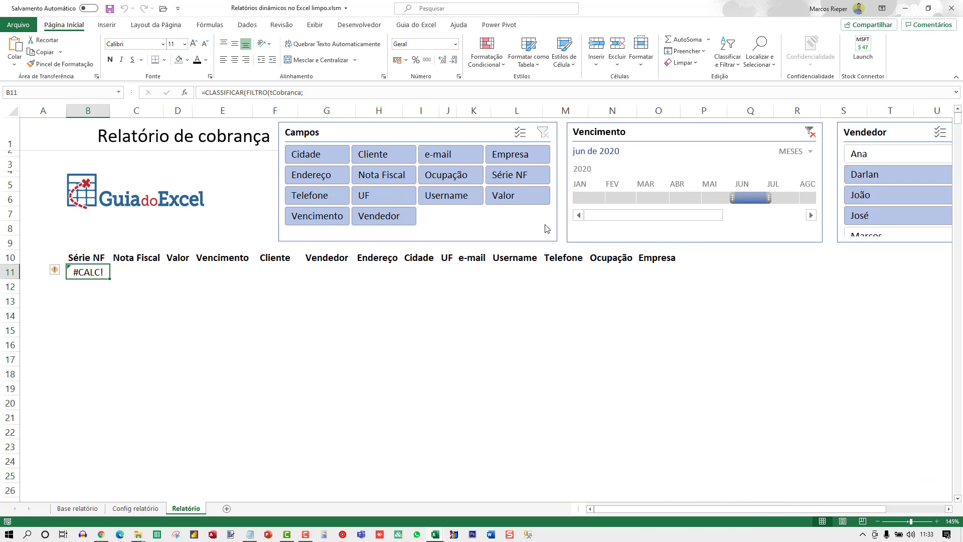
Step: Insert an outer FILTRO( before CLASSIFICAR in the B11 formula
double_click(69, 274)
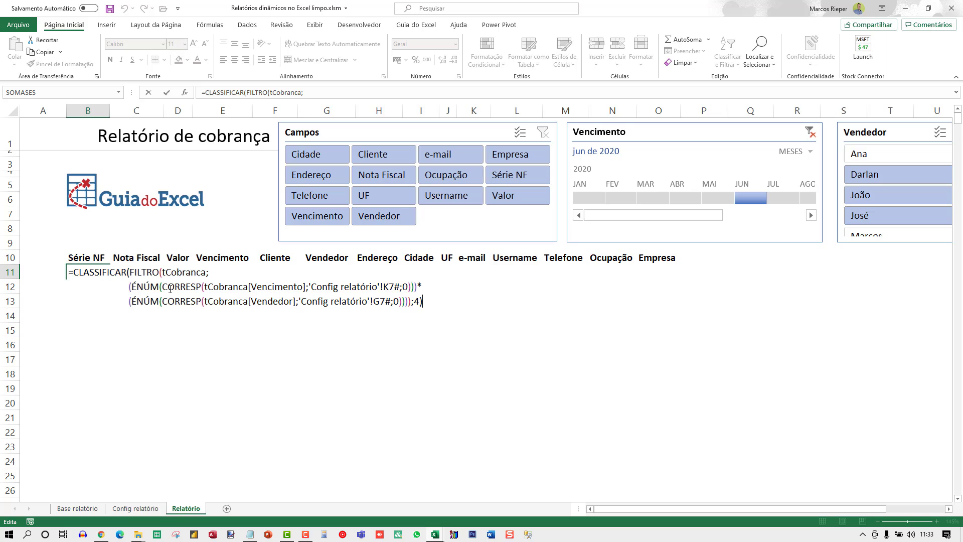
click(74, 272)
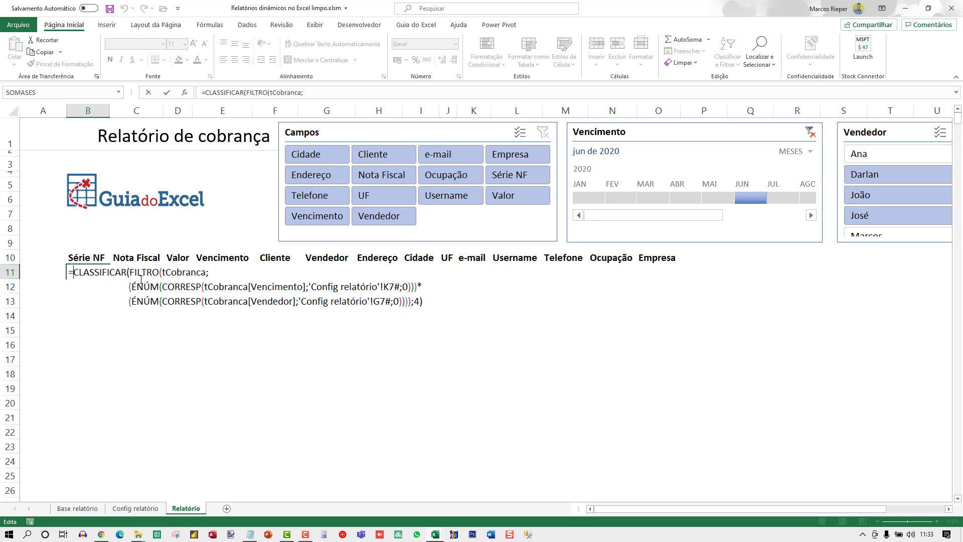
shift+click(437, 301)
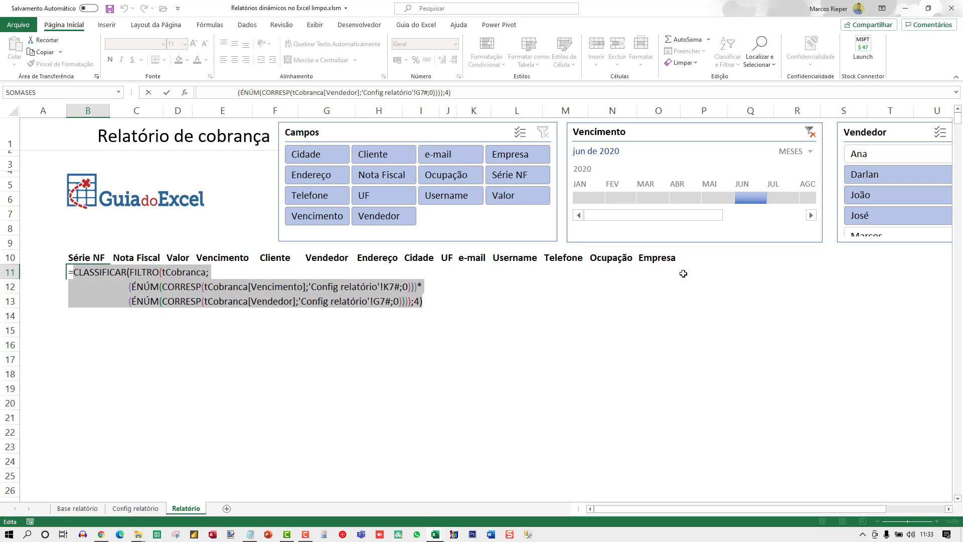
key(Escape)
key(F2)
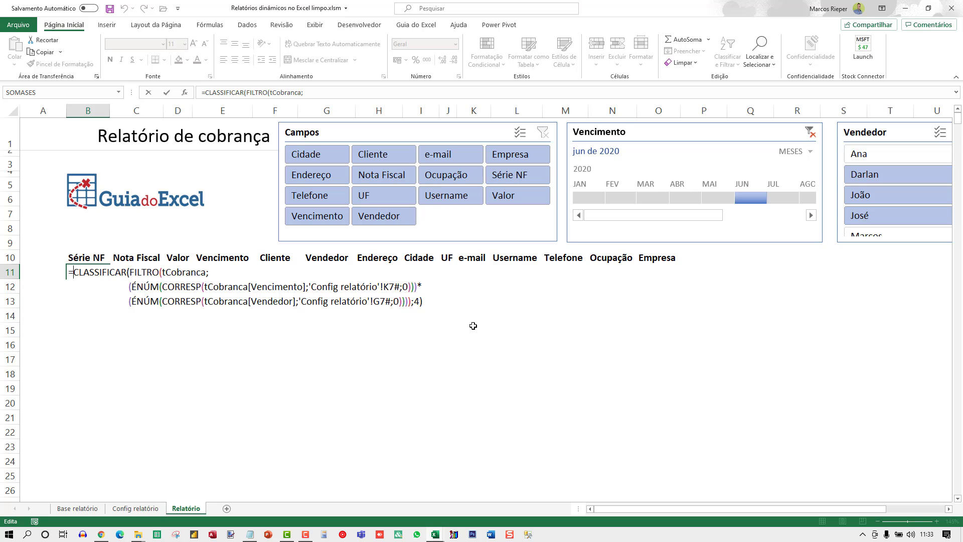
text(FILTRO()
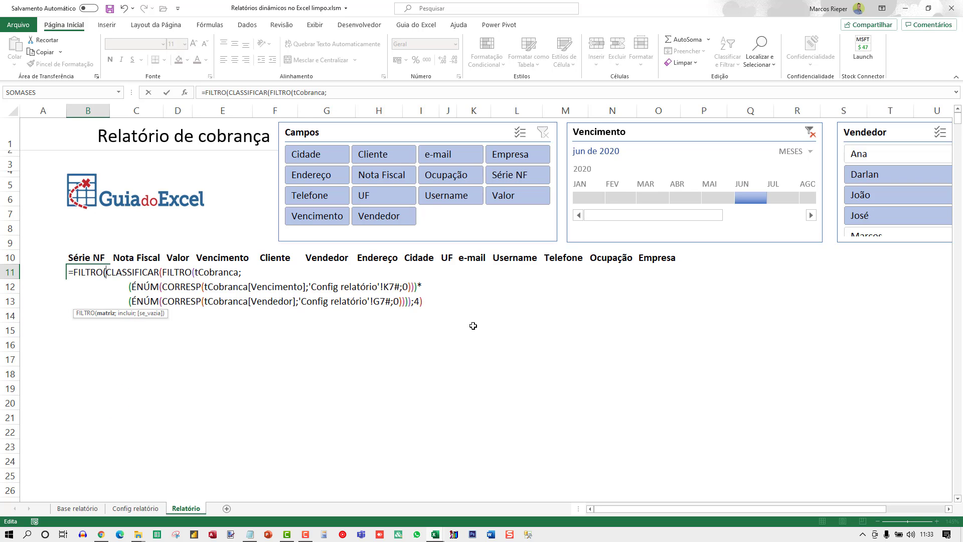
key(Return)
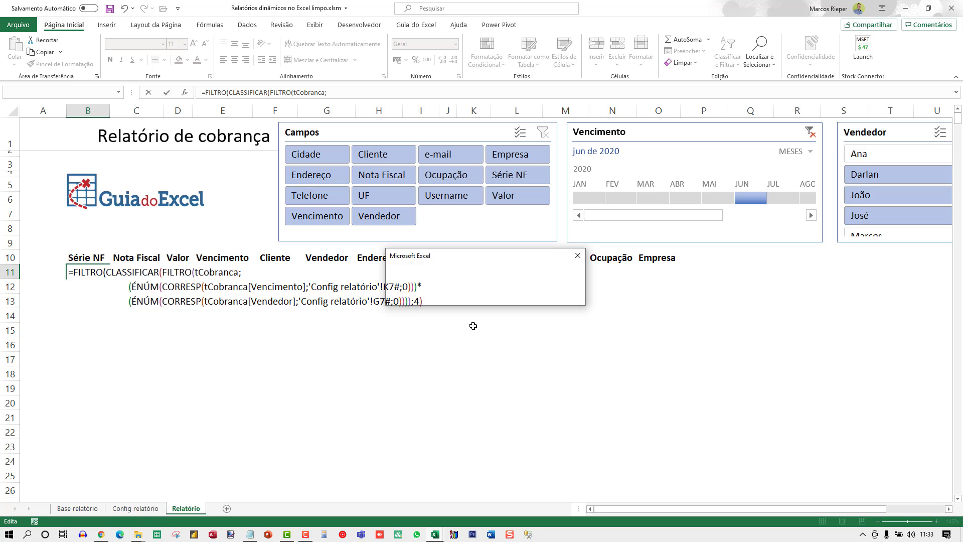
key(Return)
Step: Break the formula after the outer FILTRO( so CLASSIFICAR starts on its own line, aligned after the opening parenthesis
key(Up)
key(Up)
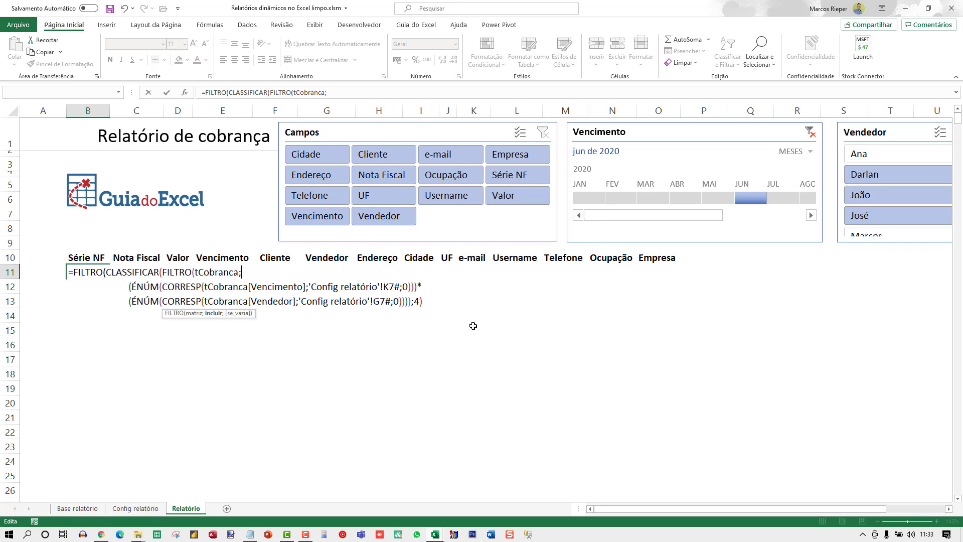
key(Home)
key(Right)
key(Right)
key(Right)
key(Right)
key(Right)
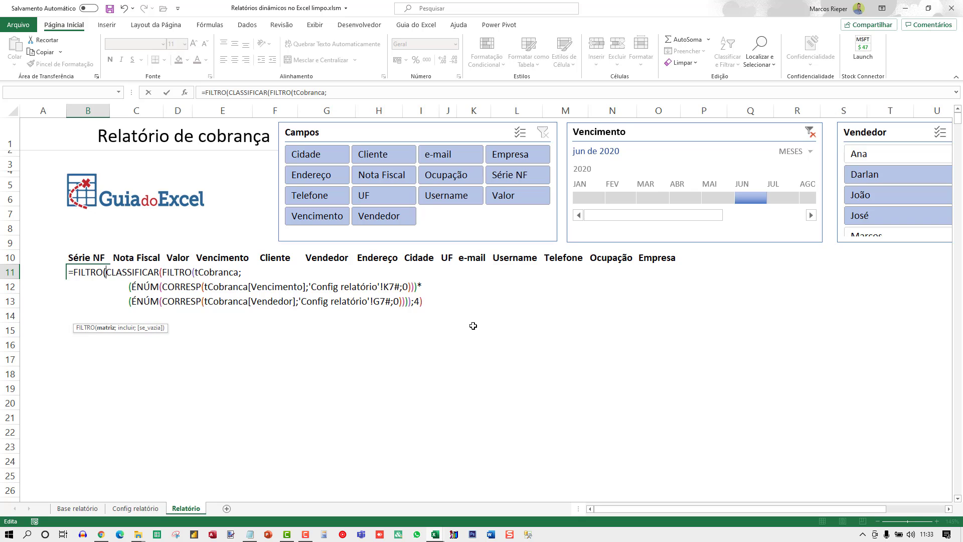
key(alt+Return)
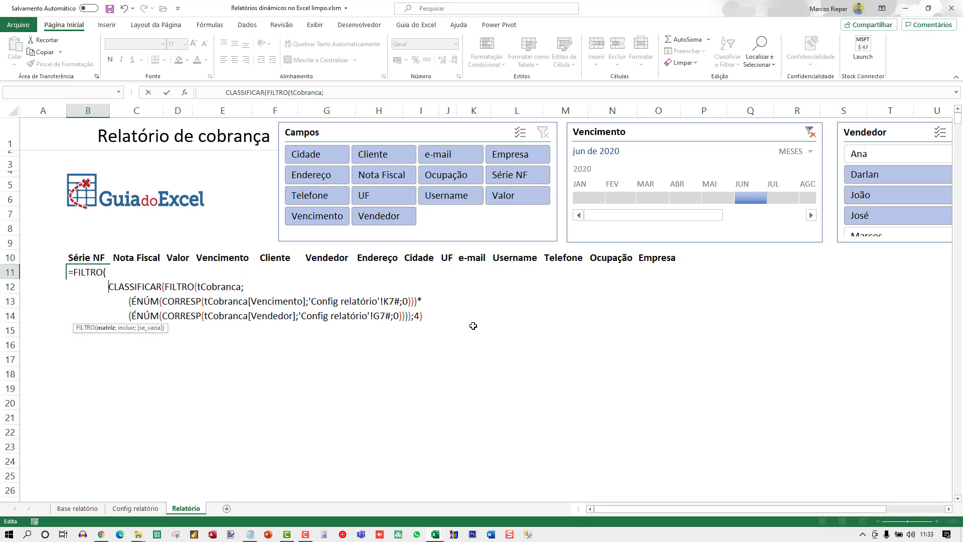
key(BackSpace)
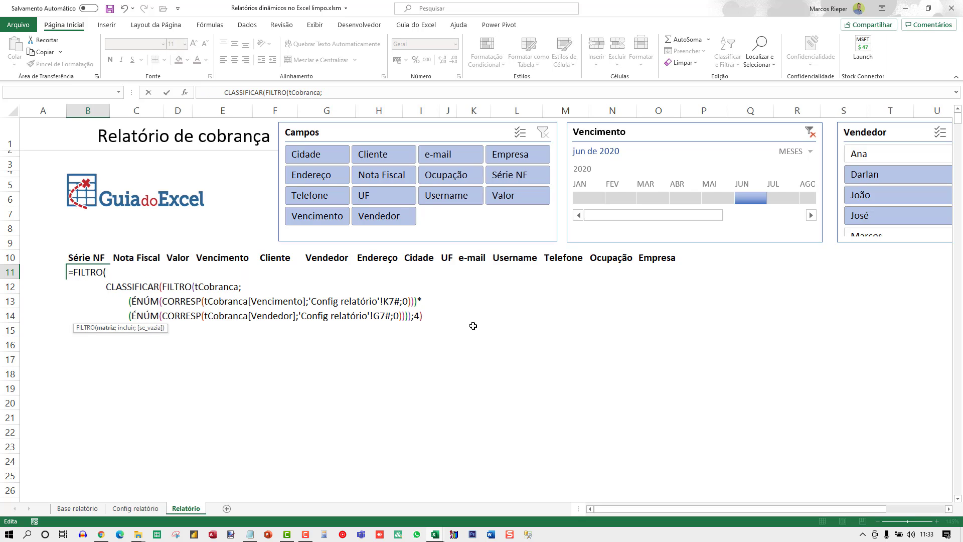
Step: Add a semicolon after the CLASSIFICAR expression and begin the outer FILTRO's include argument with ÉNÚM(CORRESP( on a new line
key(Down)
key(Down)
key(End)
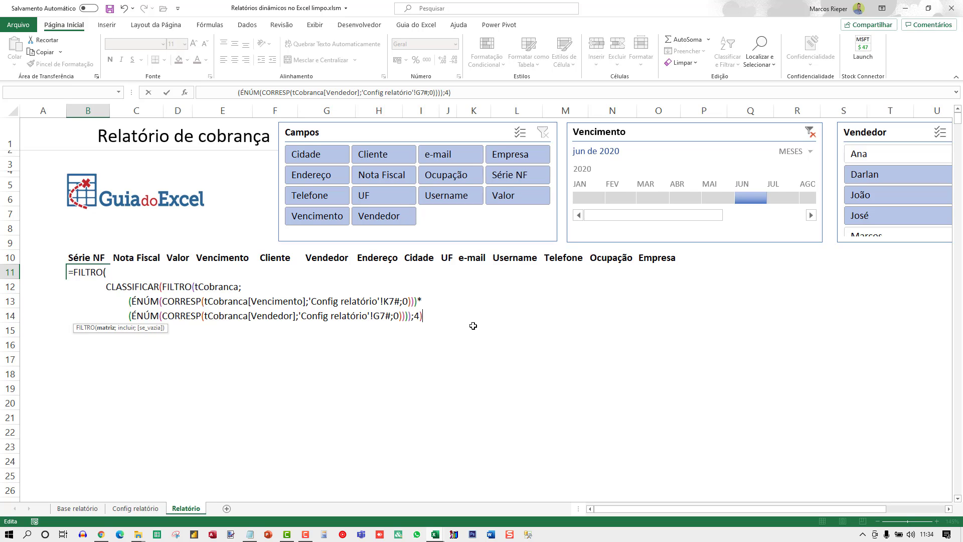
text(;)
key(alt+Return)
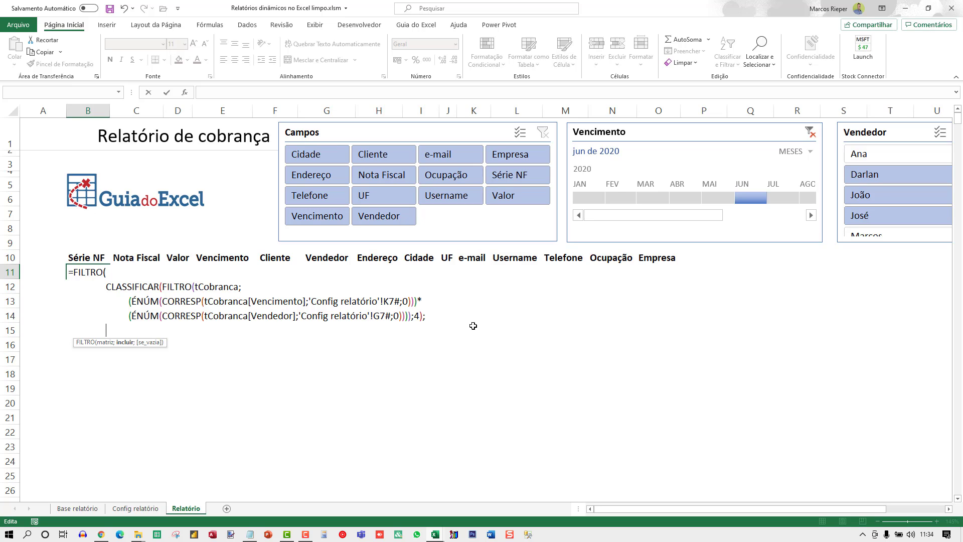
text(ÉNÚM)
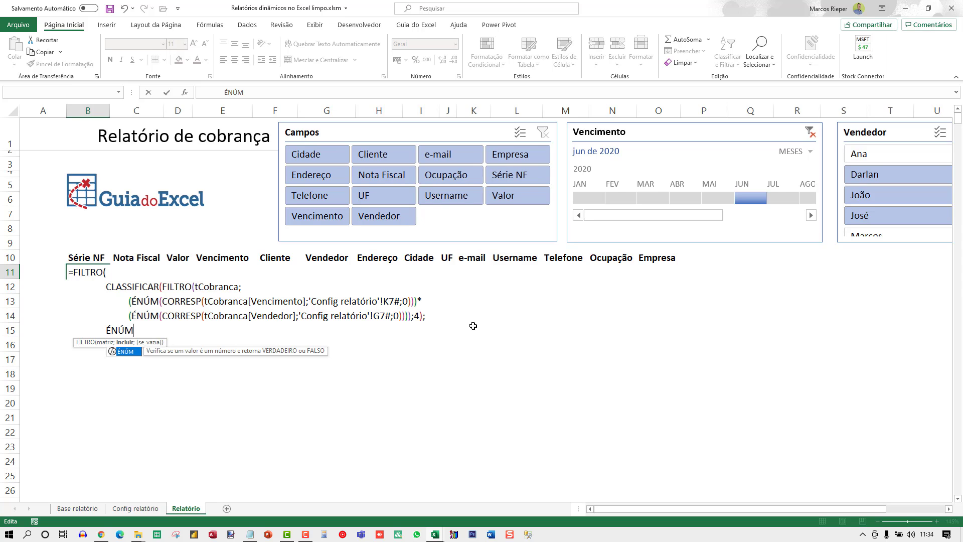
text((C)
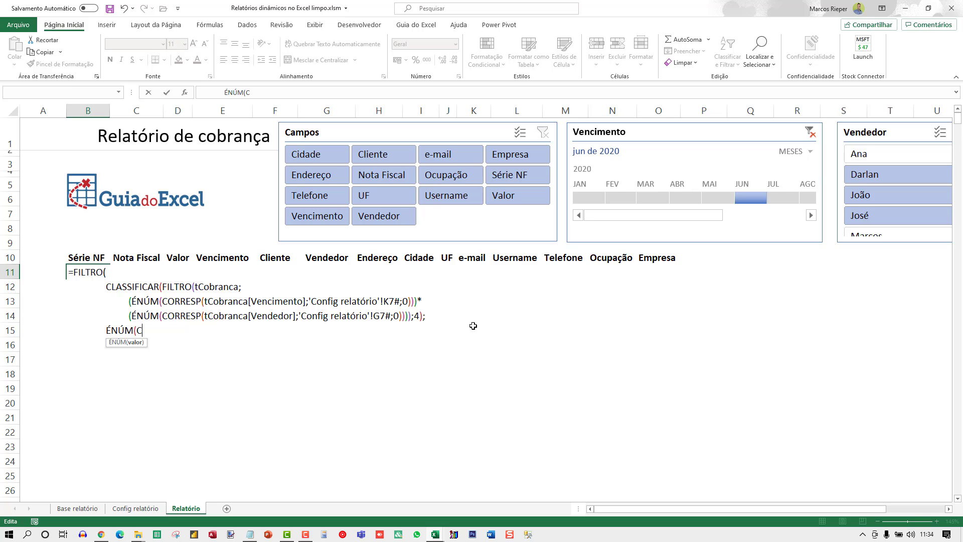
text(ORRESP()
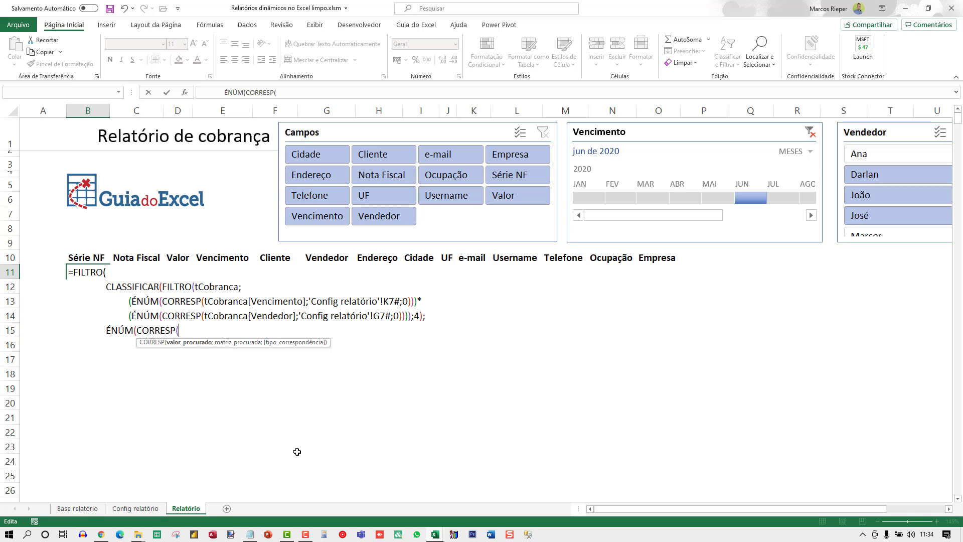
Step: Give CORRESP the header row of the Base relatório table, tCobranca[#Cabeçalhos], as its lookup value, followed by a semicolon
click(83, 510)
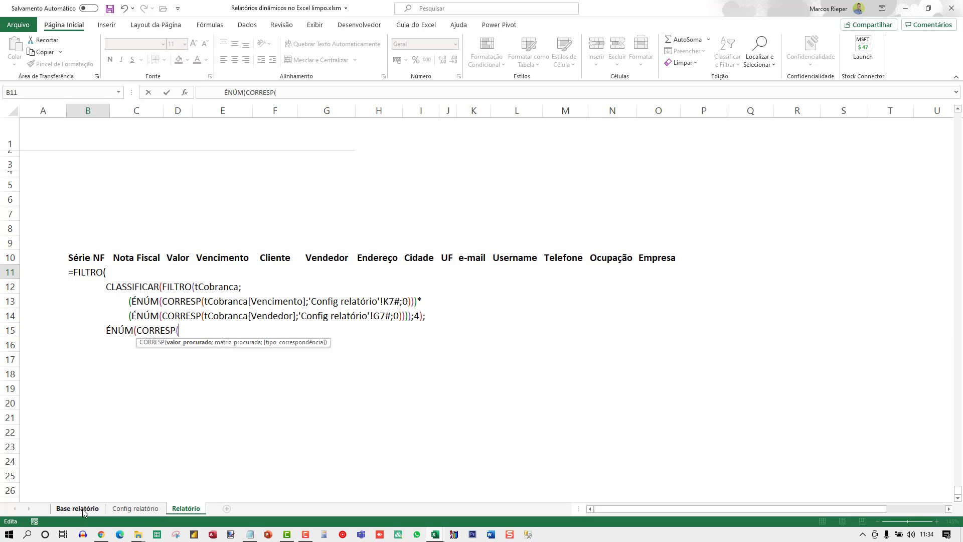
click(139, 236)
key(Down)
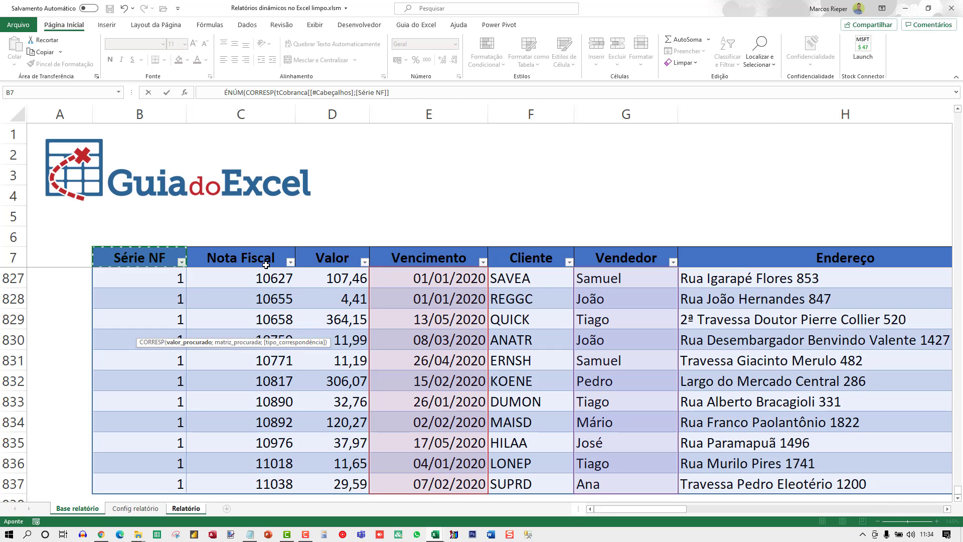
key(ctrl+shift+Right)
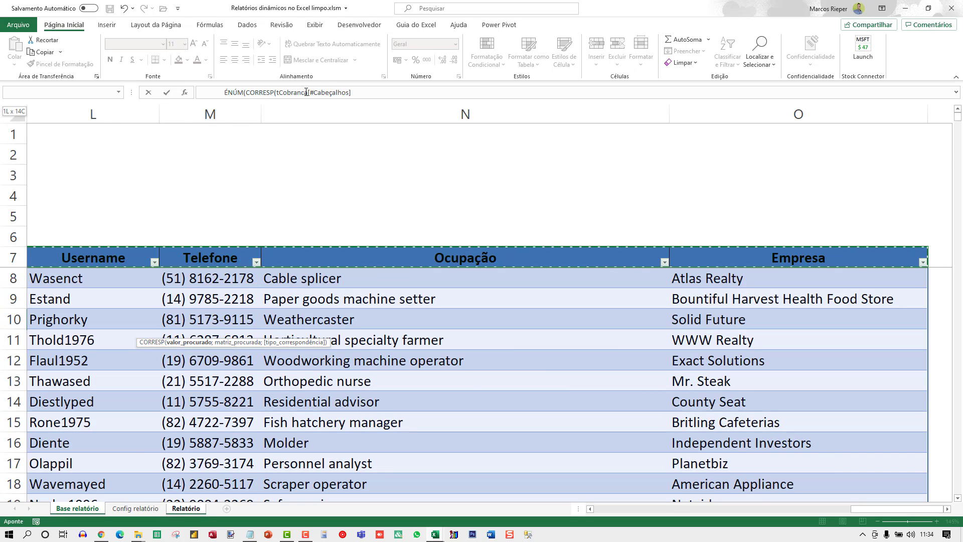
click(362, 90)
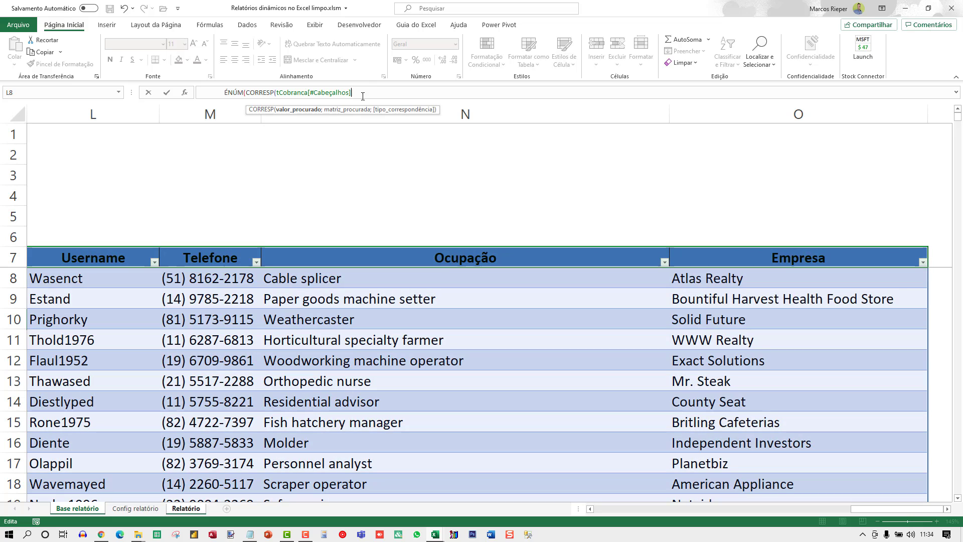
text(;)
click(182, 512)
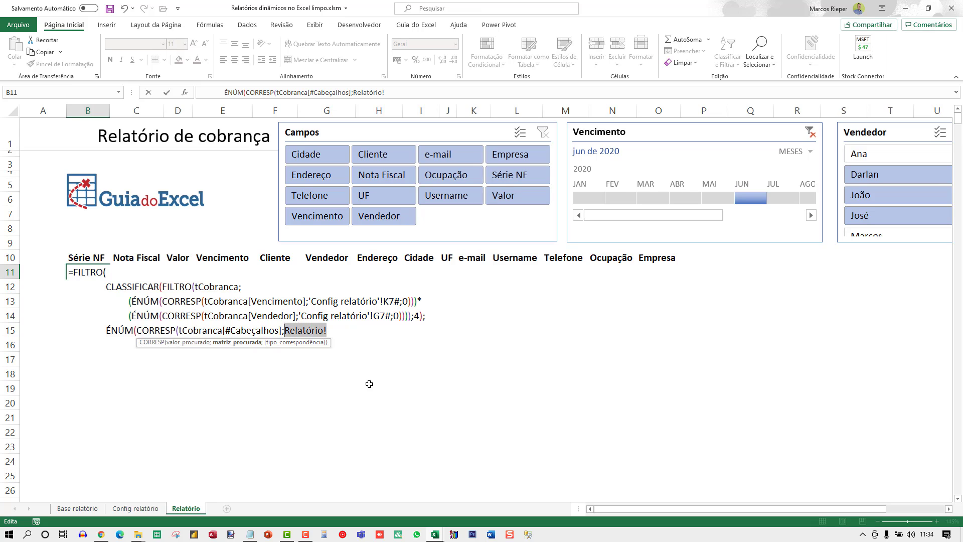
key(BackSpace)
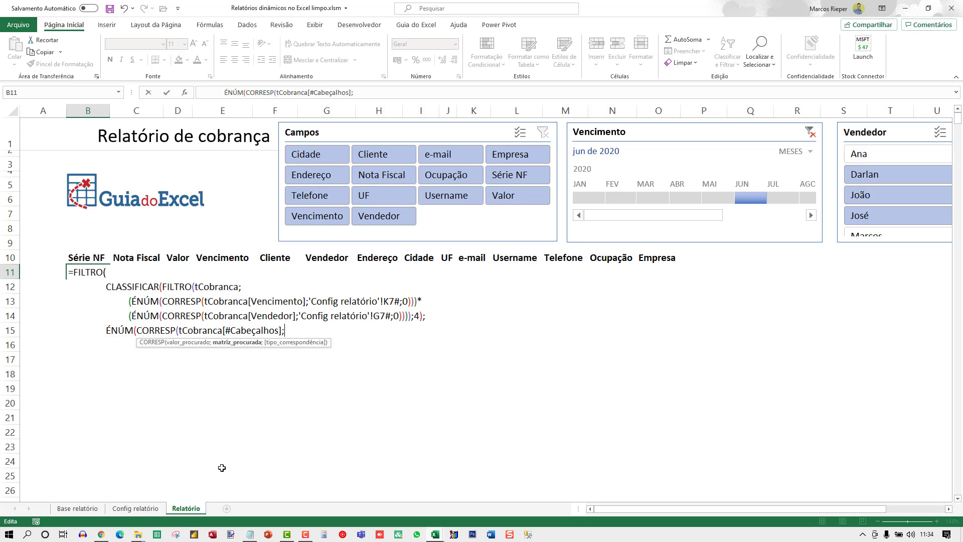
Step: Reference the whole Filtro column on the Config relatório sheet, Tabela1[Filtro], as CORRESP's lookup array
click(145, 509)
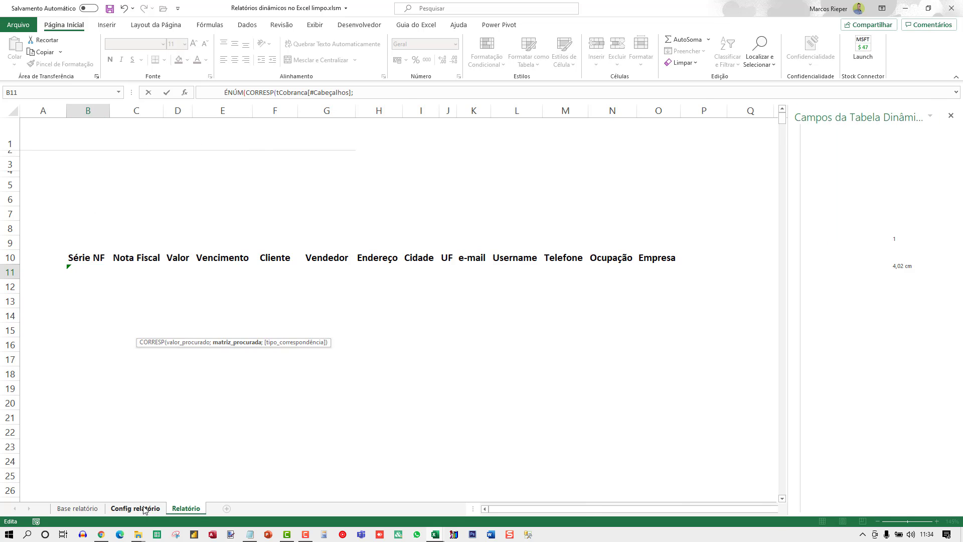
click(207, 394)
key(Left)
key(Left)
key(Left)
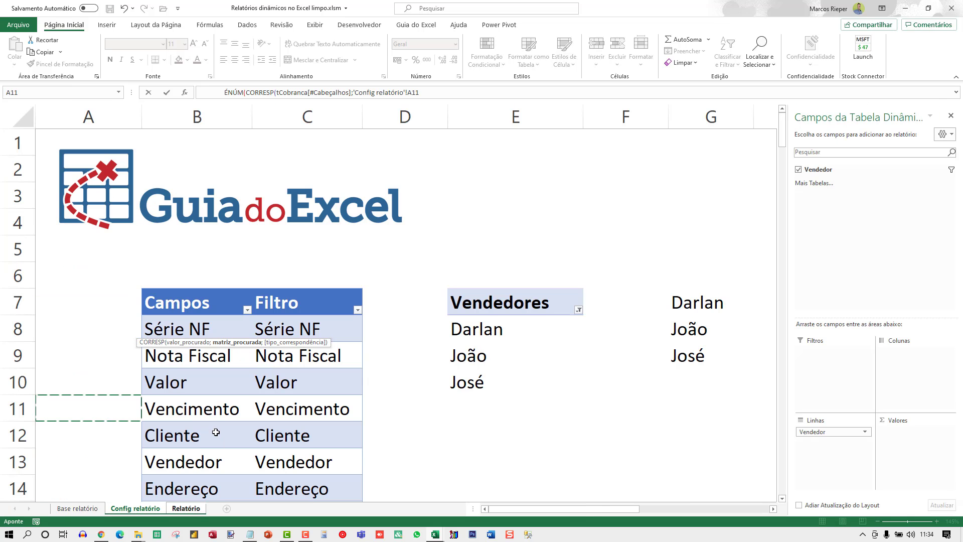
key(Right)
key(Right)
key(Up)
key(Up)
key(Up)
key(Up)
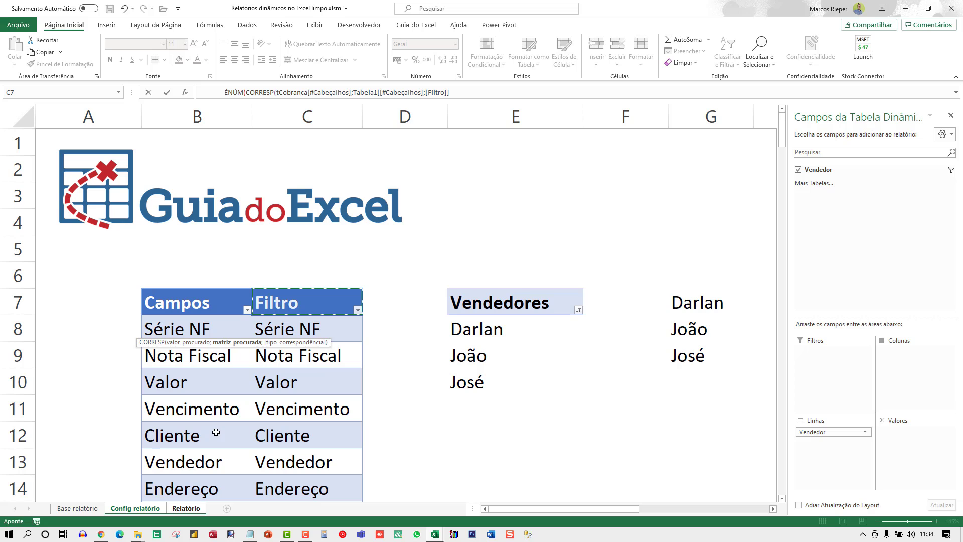
key(Up)
key(Up)
key(Down)
key(Down)
key(Down)
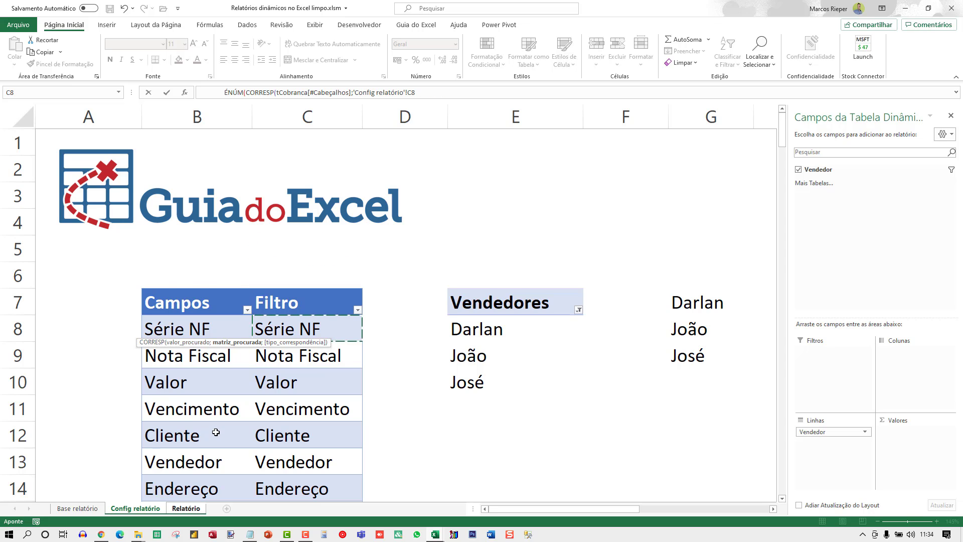
key(ctrl+shift+Down)
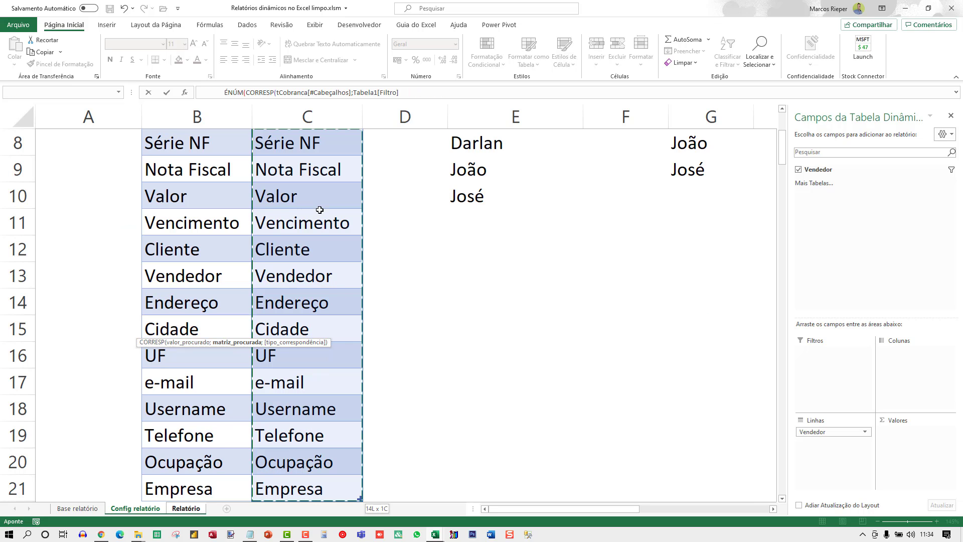
Step: Complete CORRESP with match type 0 and its closing parenthesis, and accept Excel's proposed correction of the formula
text(;0)
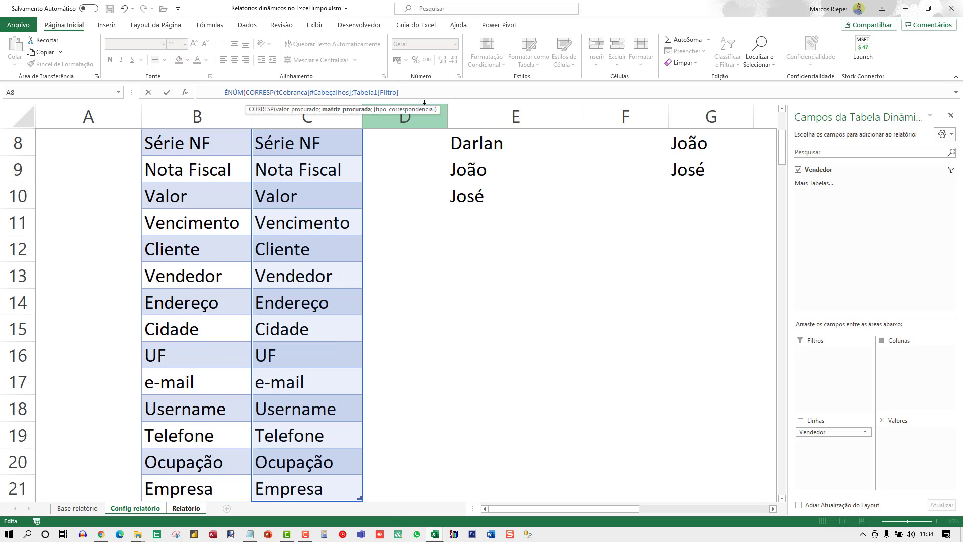
text())
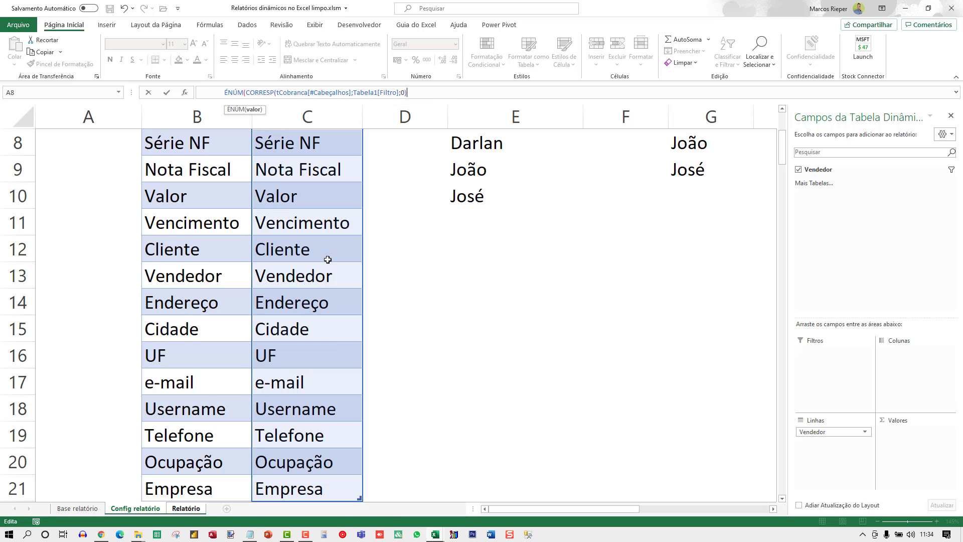
click(192, 509)
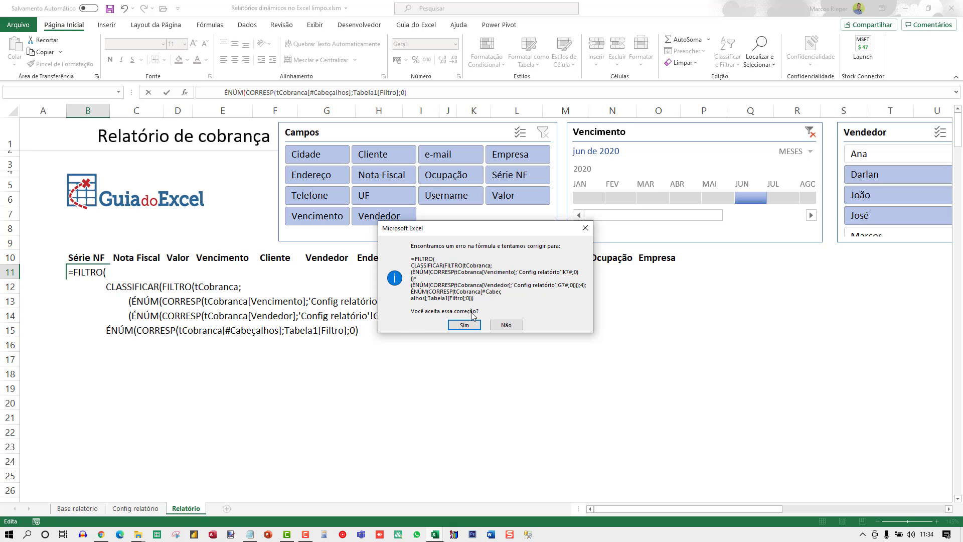
click(466, 327)
Step: Reopen the formula in B11 and remove all closing parentheses after the 0 in the last CORRESP
key(F2)
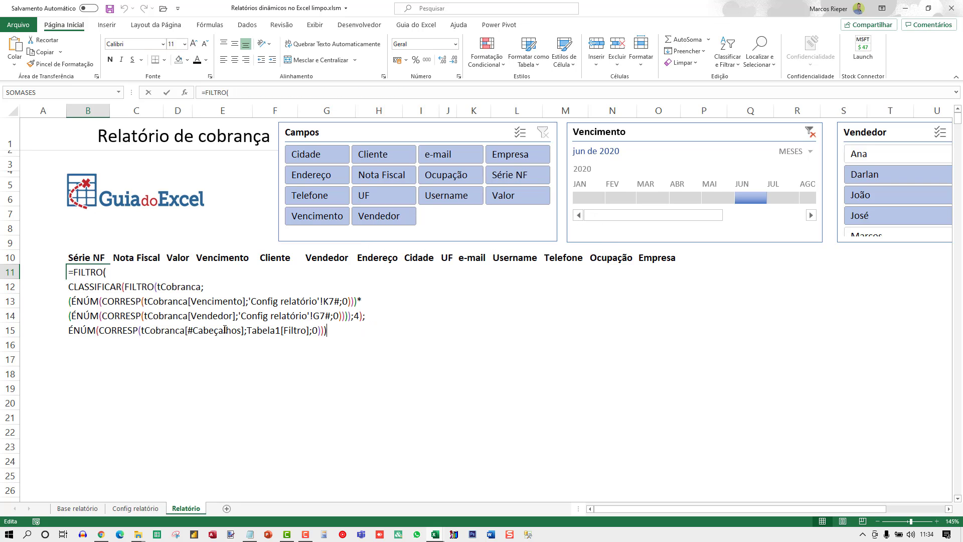
key(Left)
key(Left)
key(Left)
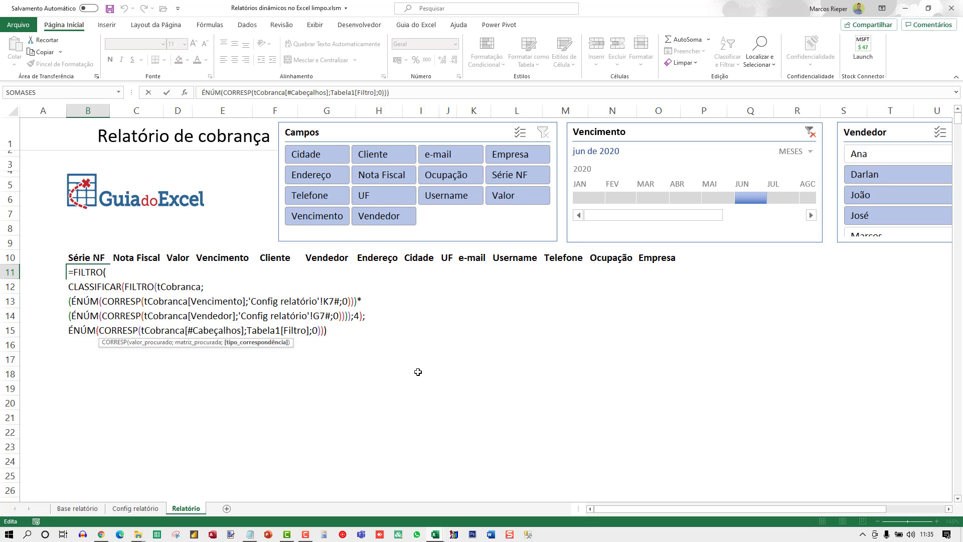
key(shift+End)
key(Delete)
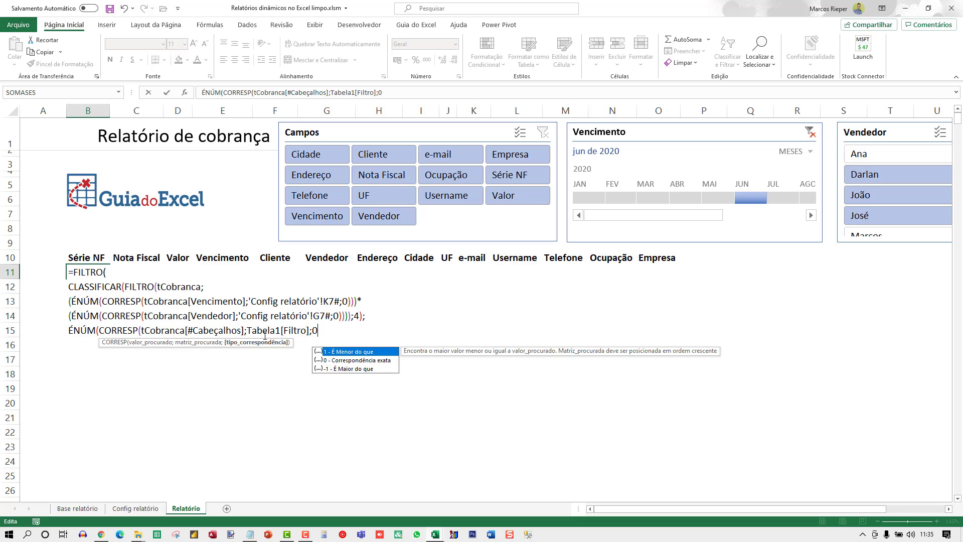
Step: Check the last CORRESP's header and Tabela1[Filtro] arguments, and add the closing parentheses for CORRESP and ÉNÚM
click(263, 332)
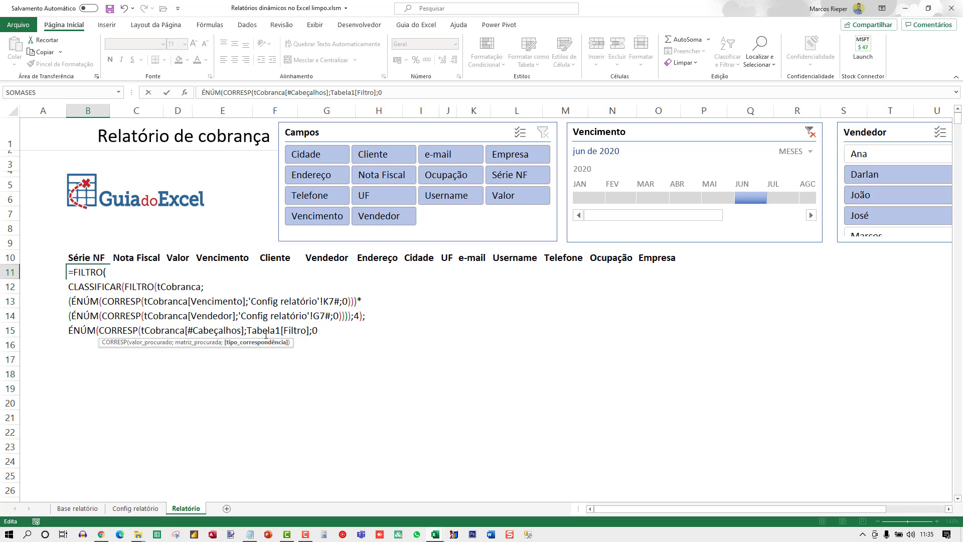
click(222, 331)
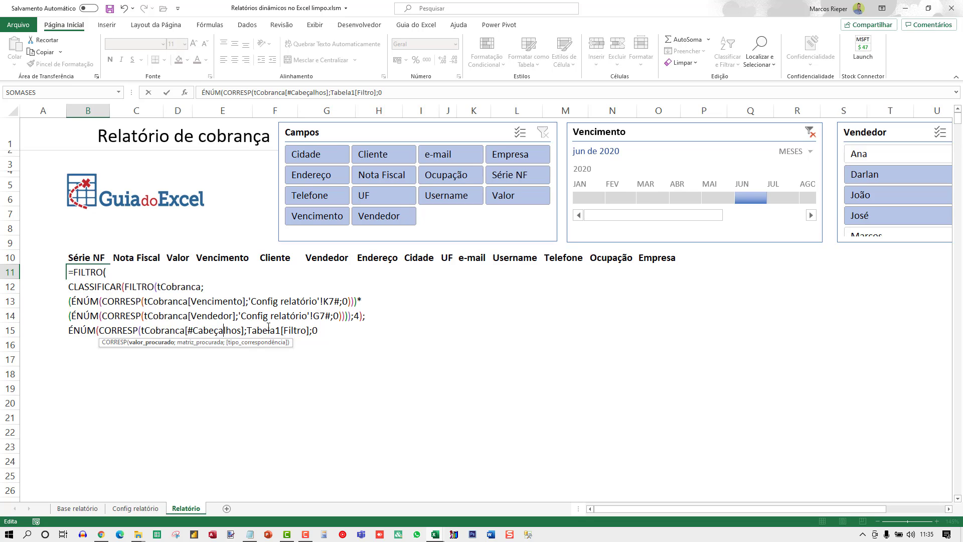
click(255, 332)
click(337, 332)
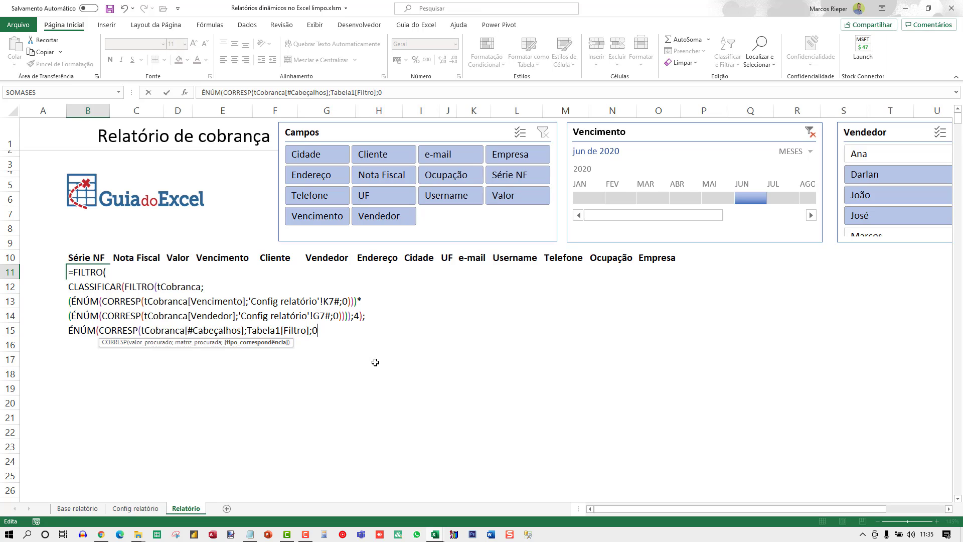
text())
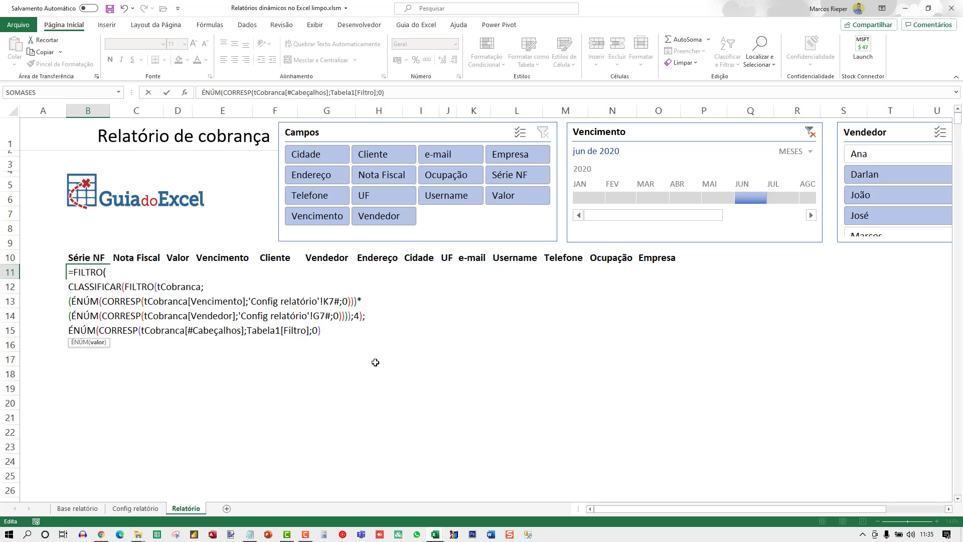
text())
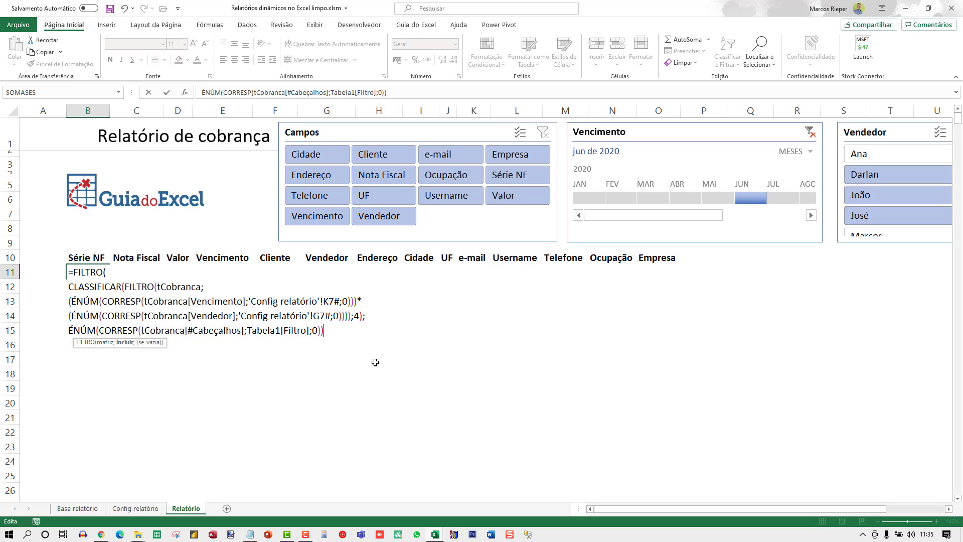
Step: Add "Não há dados" as the outer FILTRO's if-empty argument, close the function and enter the formula
text(;"nÃO)
key(BackSpace)
key(BackSpace)
key(BackSpace)
text(Não há )
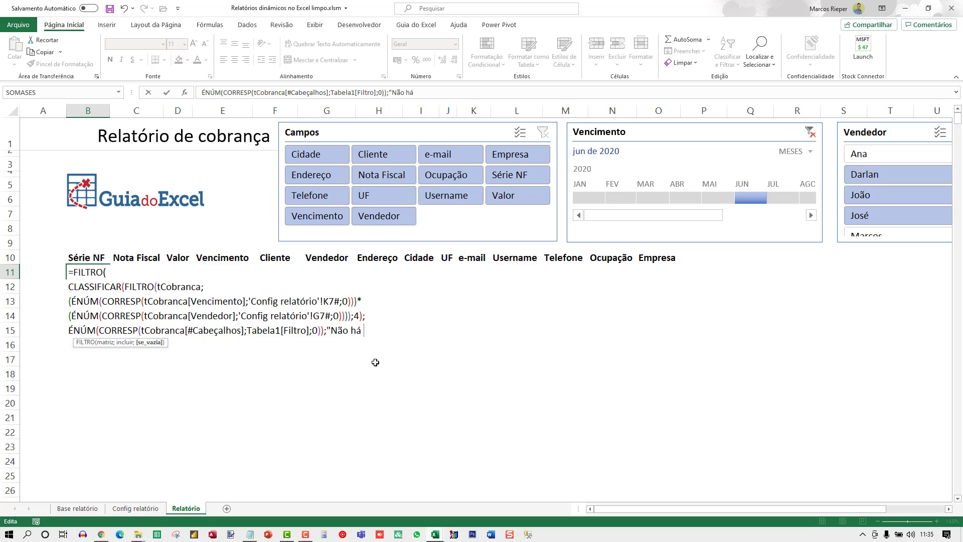
text(dados"))
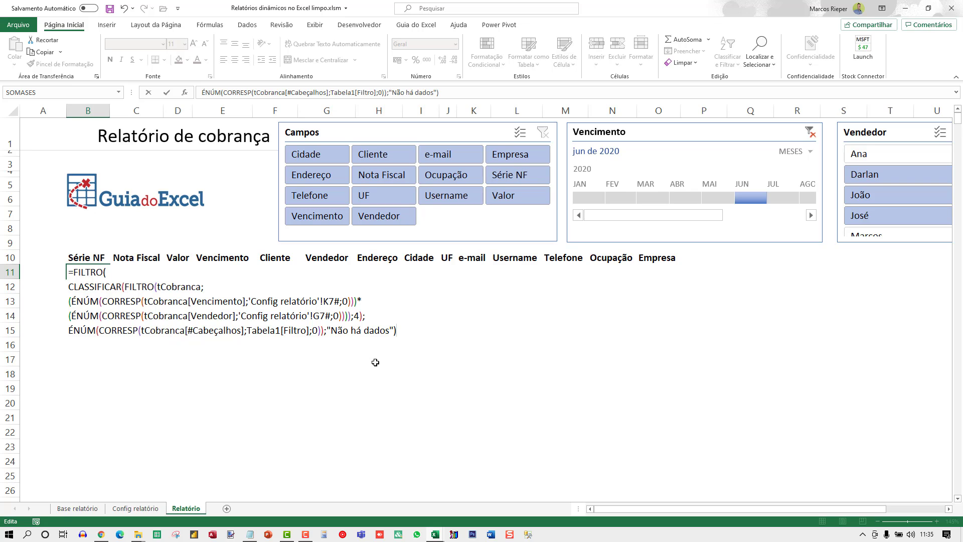
key(Return)
key(Up)
key(F2)
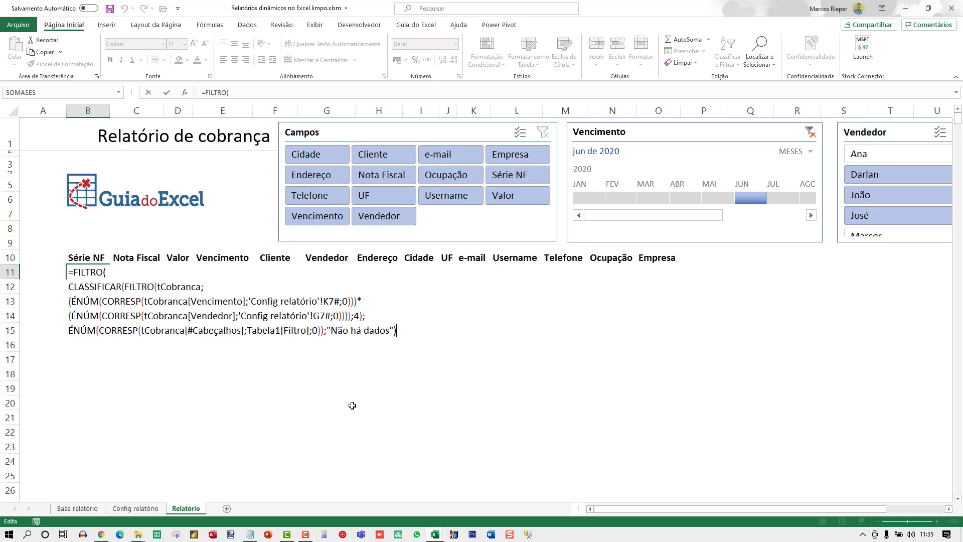
key(Escape)
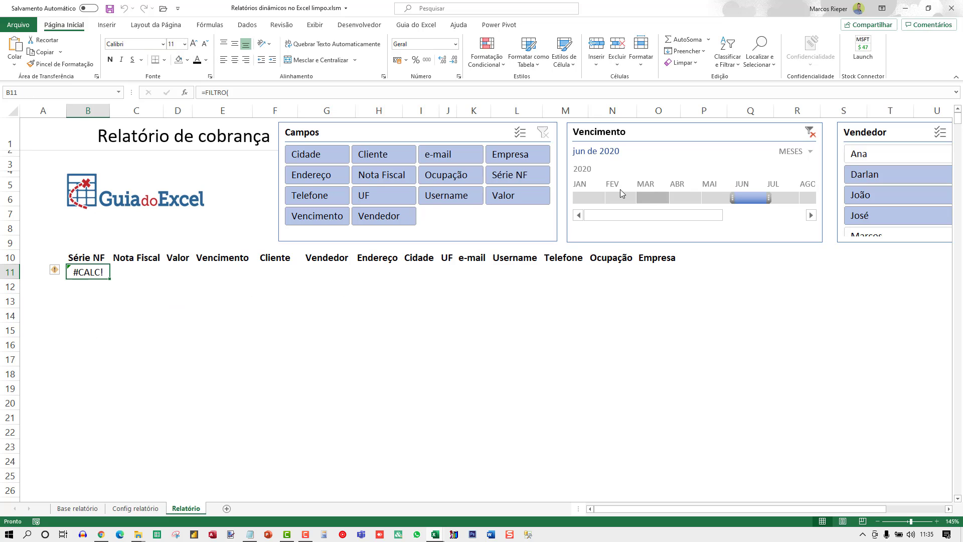
Step: Filter the Vencimento timeline to January 2020 and try several field selections in the Campos slicer, clearing its filter at the end
click(589, 196)
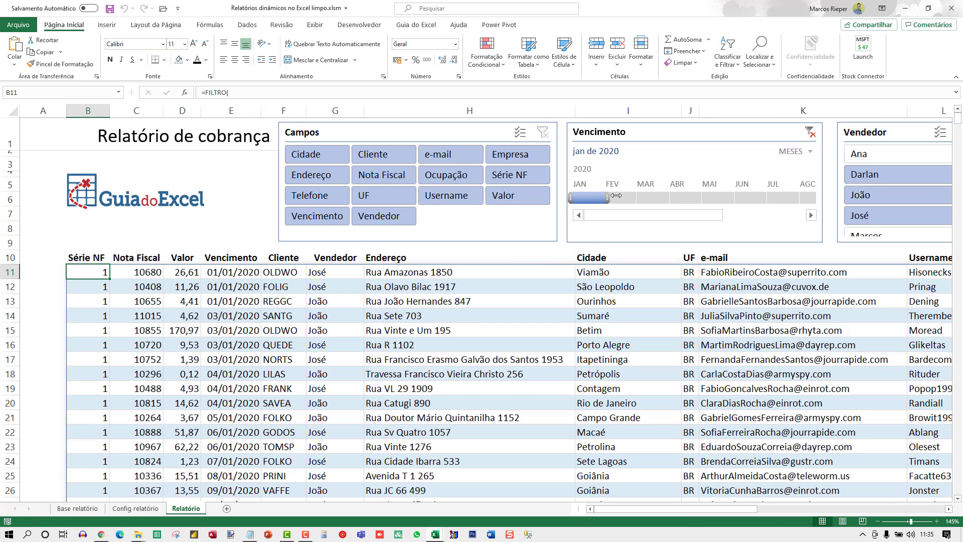
click(391, 200)
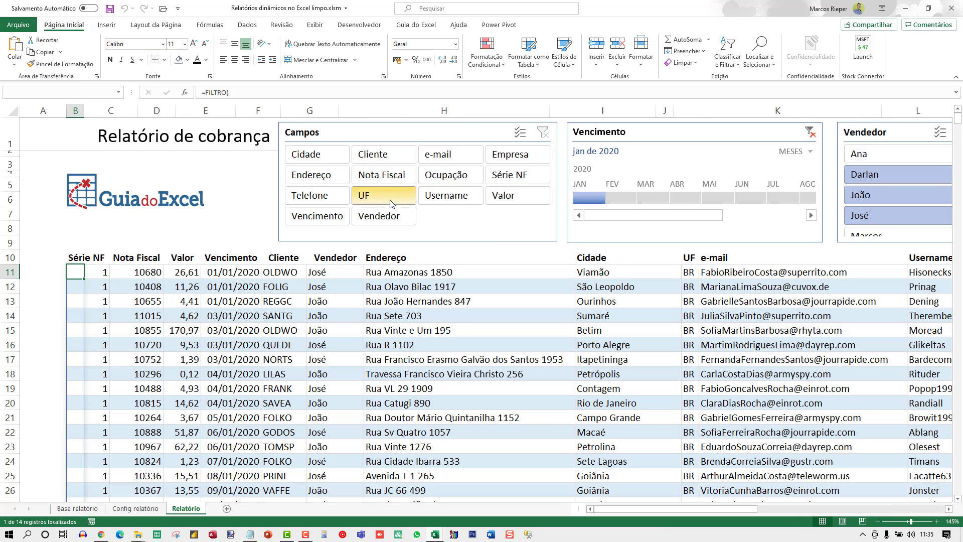
click(446, 196)
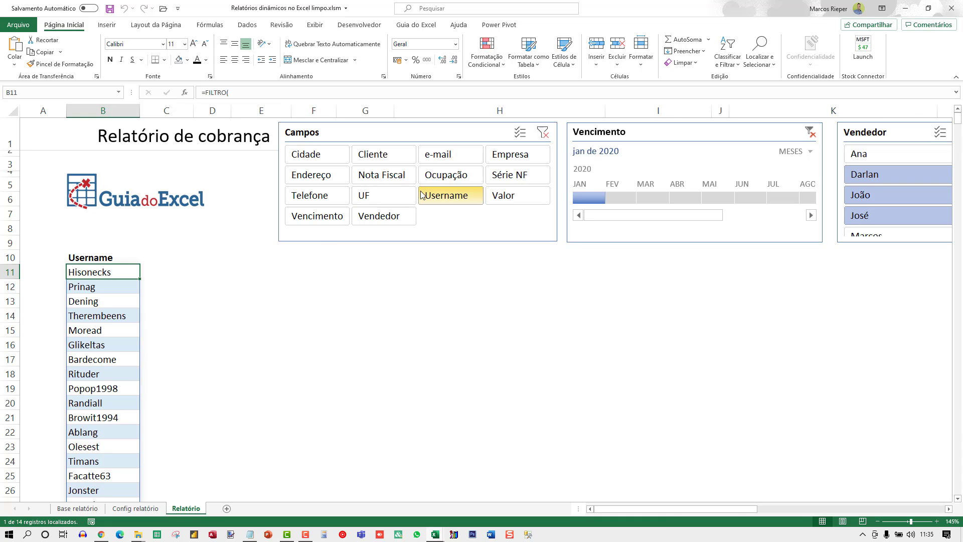
drag(326, 178, 382, 197)
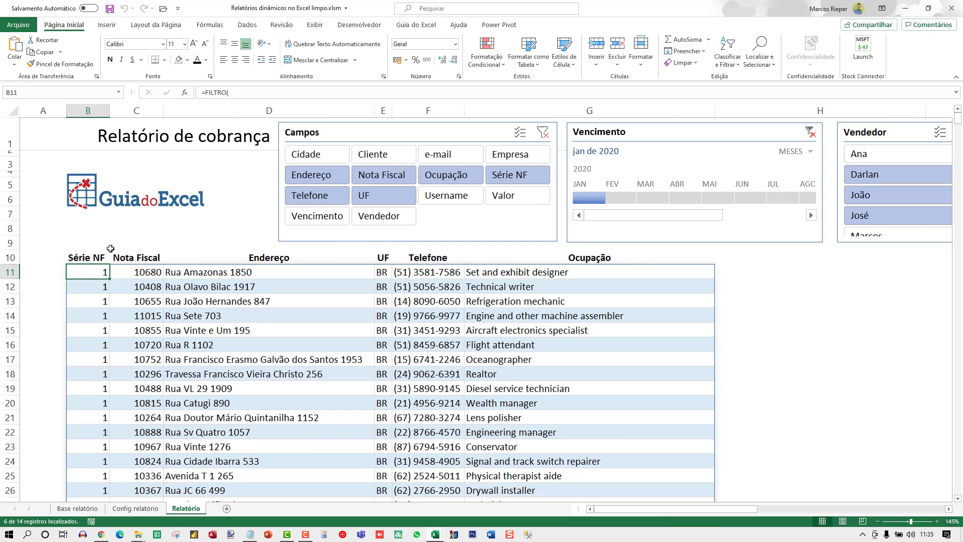
click(543, 132)
Step: Indent the lines of the B11 formula so CLASSIFICAR, the two row criteria and the header criterion align with their opening parentheses
key(F2)
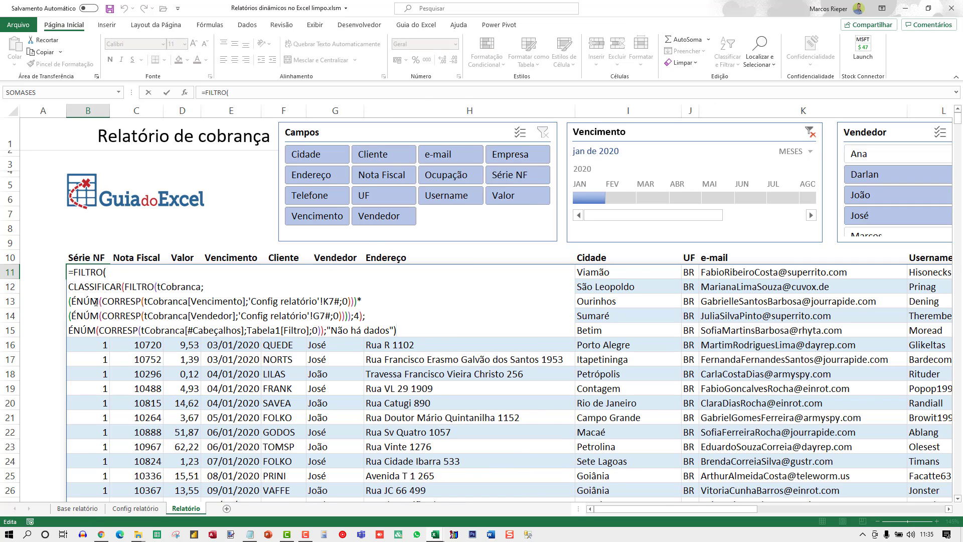
click(69, 288)
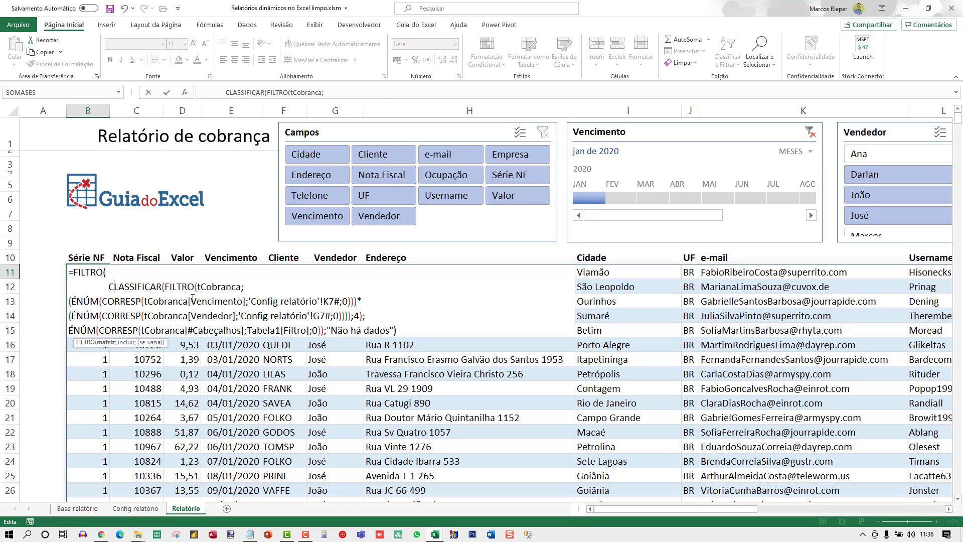
key(Down)
key(Home)
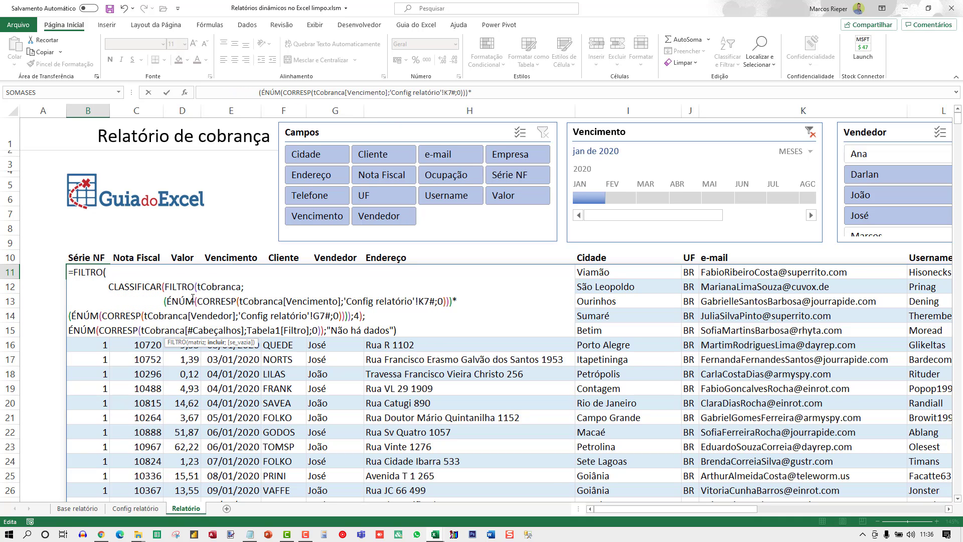
key(Down)
key(Home)
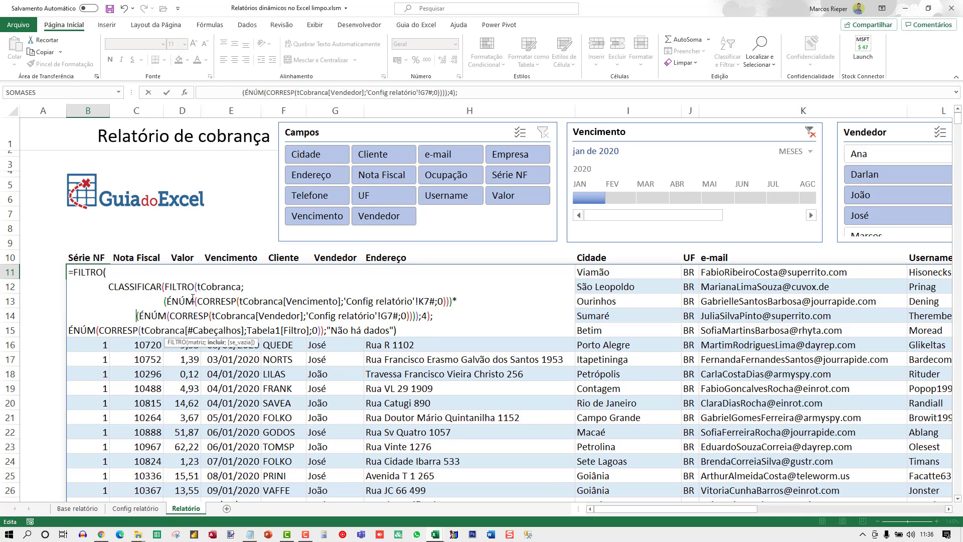
key(Down)
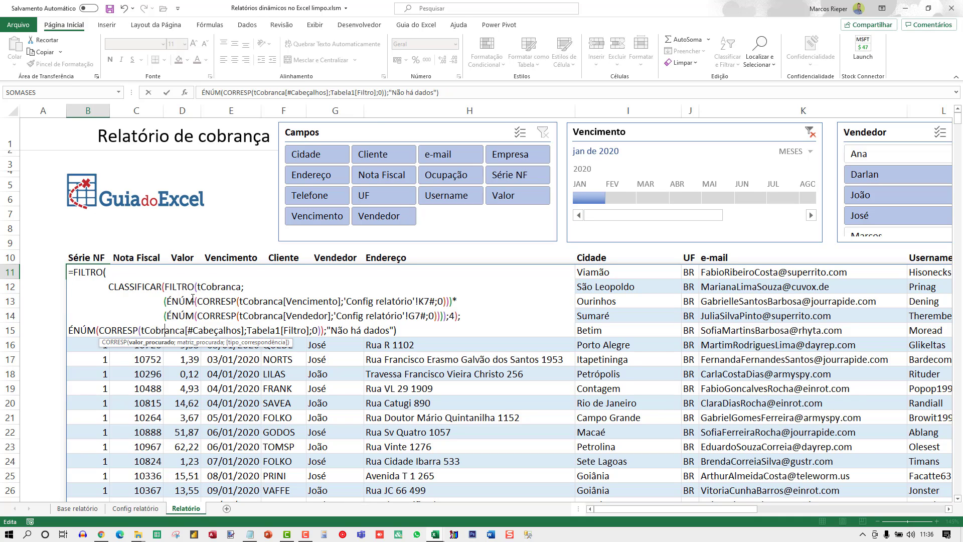
key(Home)
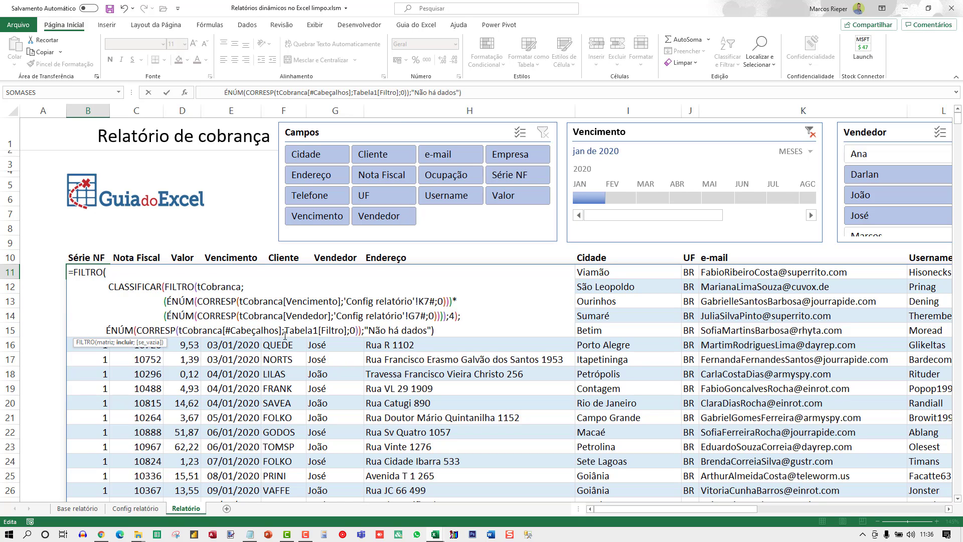
Step: Move the "Não há dados" argument onto its own indented line and enter the formula in B11
click(366, 329)
key(alt+Return)
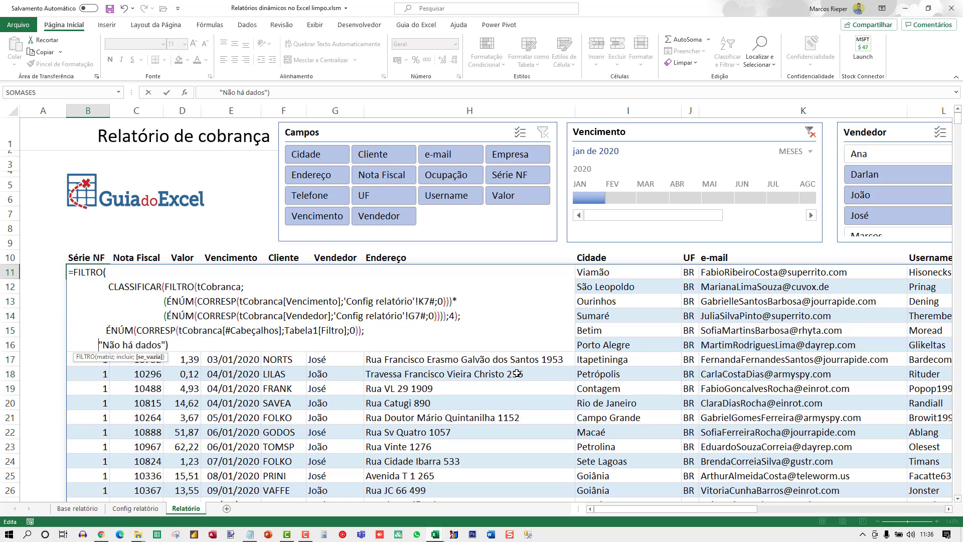
key(End)
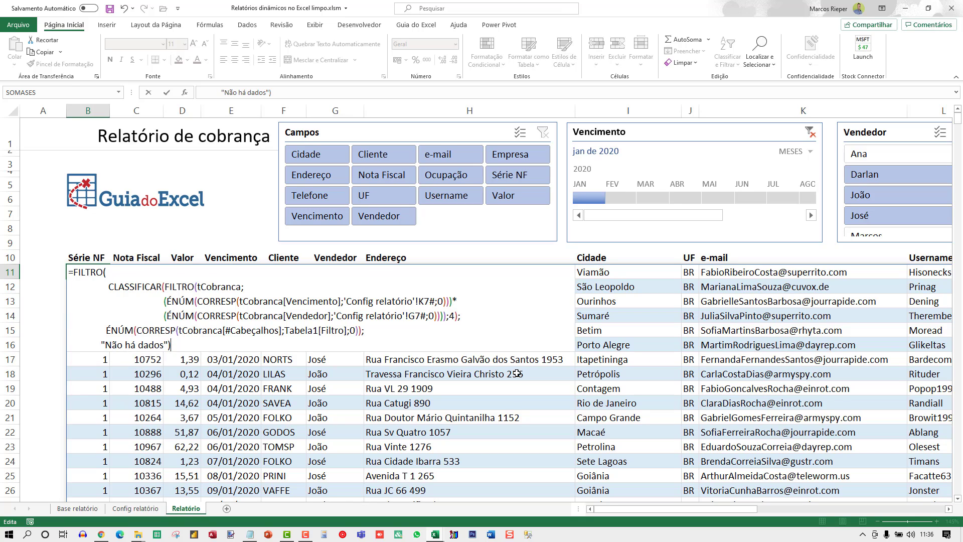
key(ctrl+Return)
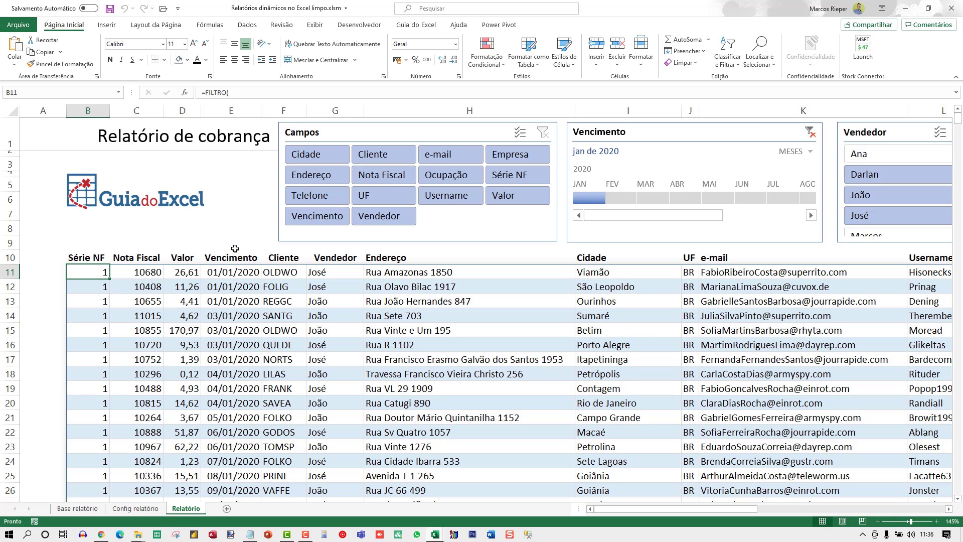
Step: Try single fields such as Telefone and Empresa in the Campos slicer, ending with the ten fields from Cidade through UF selected
click(319, 203)
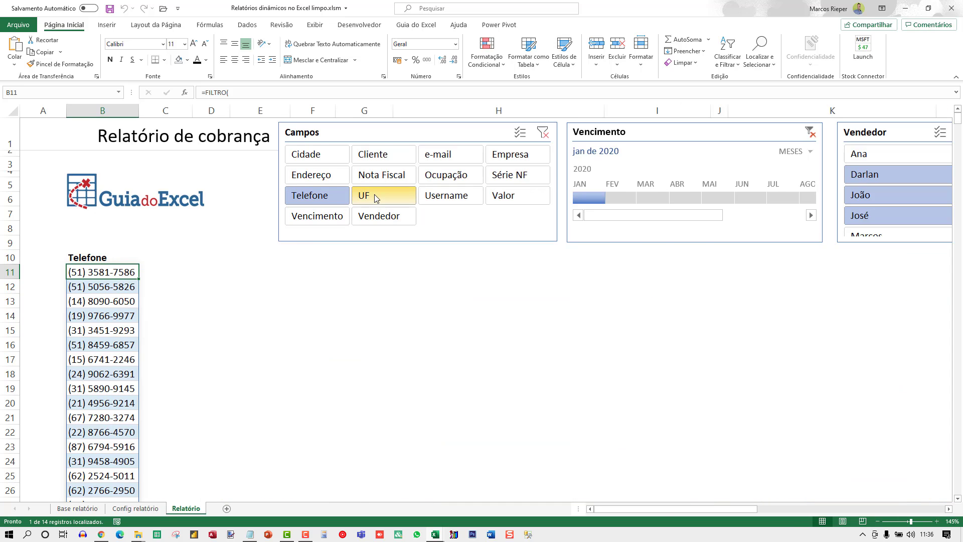
click(375, 194)
click(471, 187)
click(510, 152)
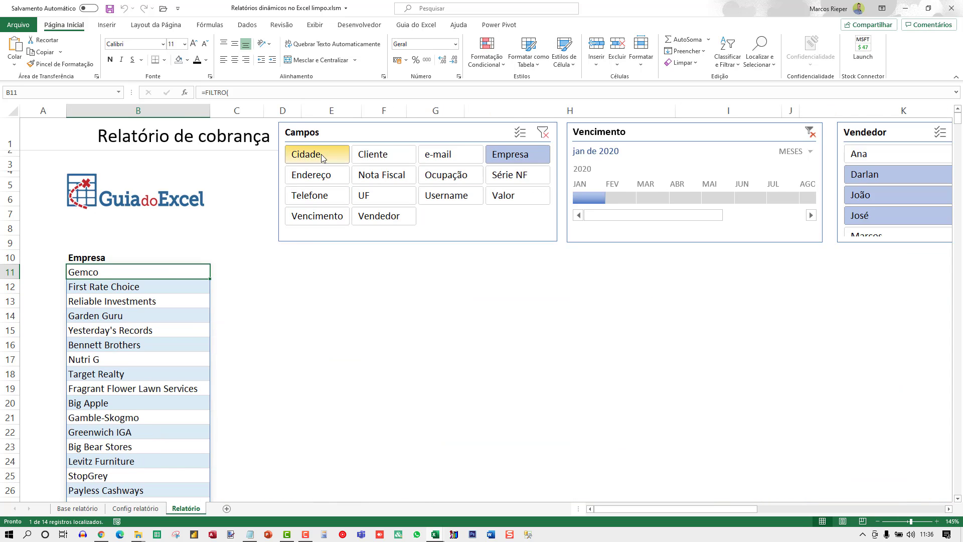
drag(315, 153, 397, 211)
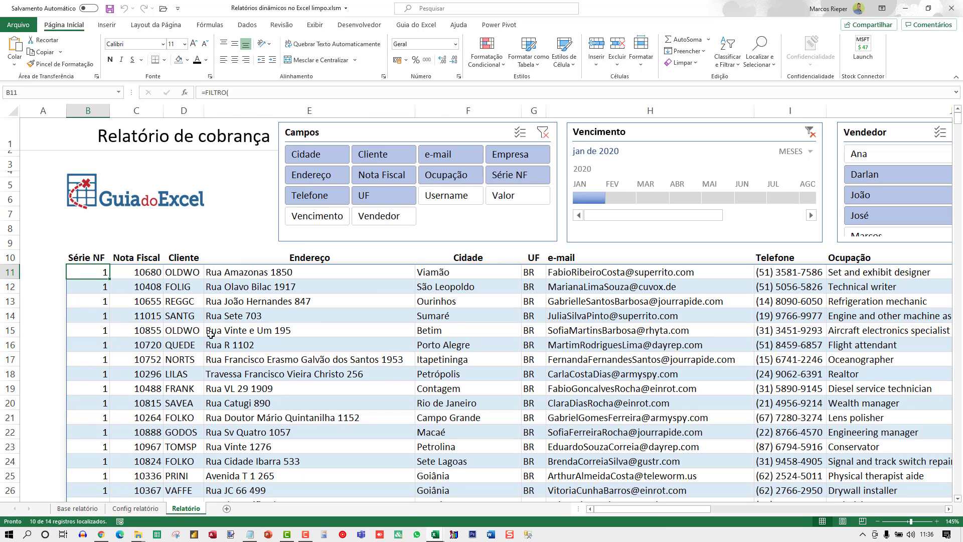
Step: Save the workbook with the finished column-filtered report
click(134, 283)
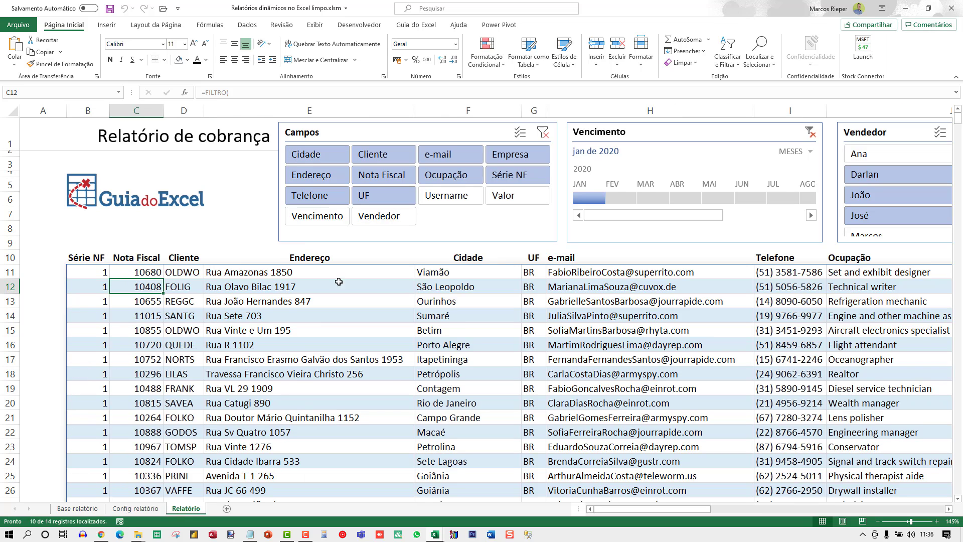
key(ctrl+s)
click(225, 324)
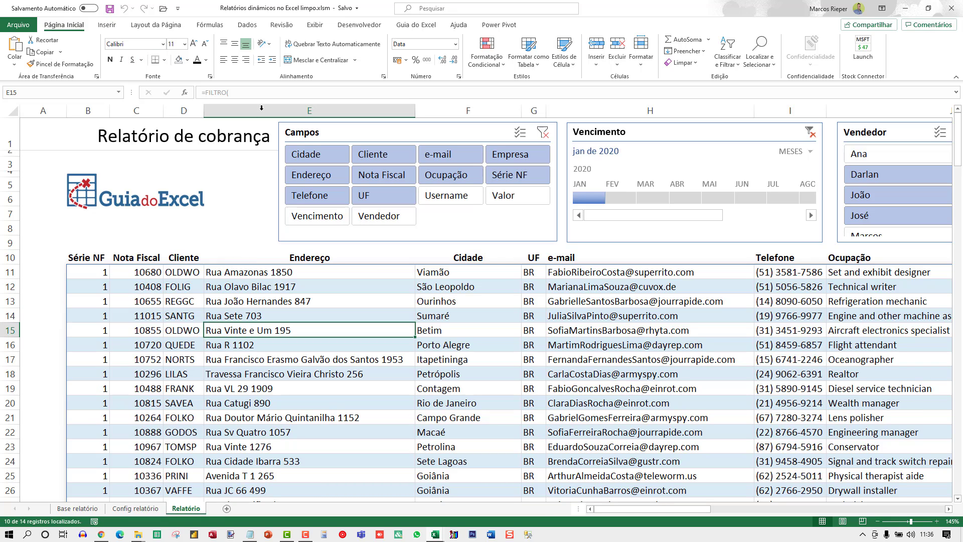
Step: Start recording a macro named Macro1, stored in this workbook
click(363, 26)
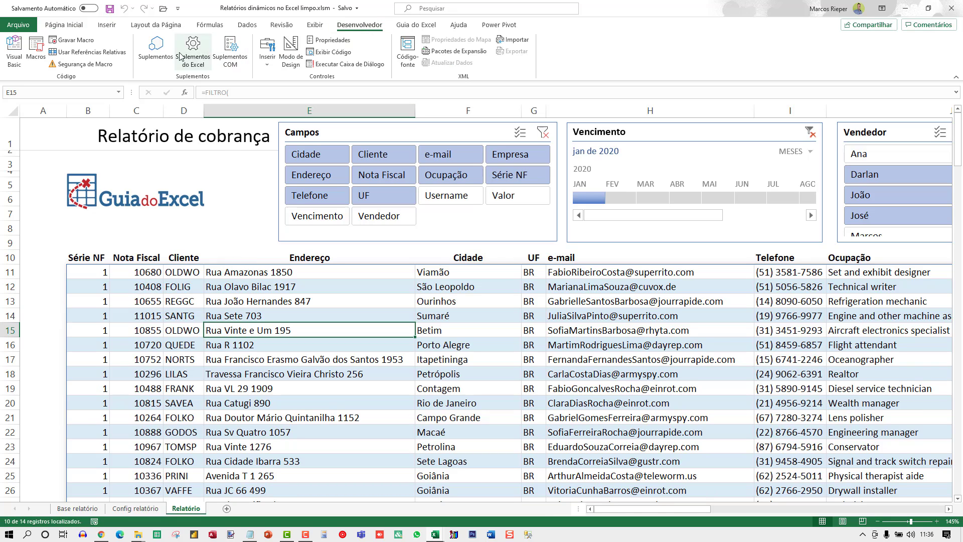
click(74, 40)
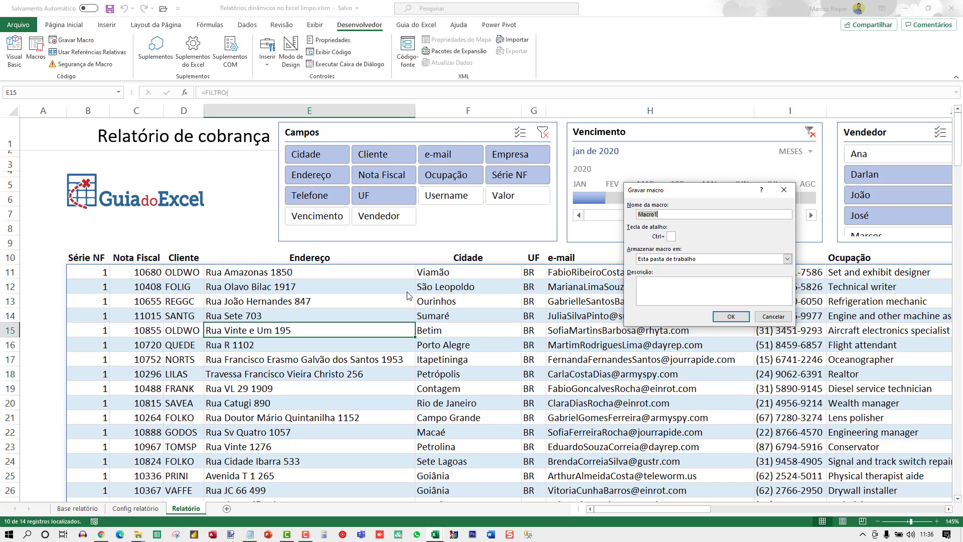
click(732, 316)
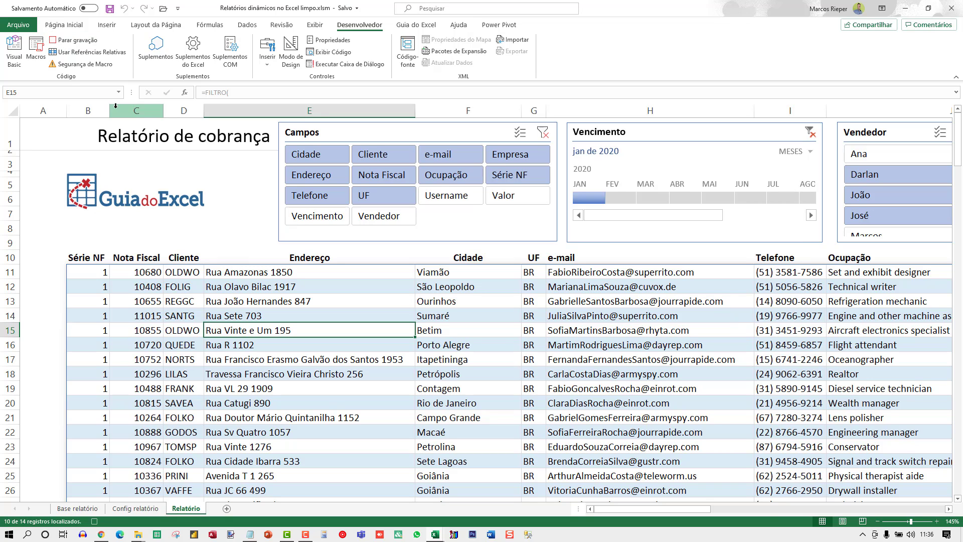
Step: Clear the Campos slicer filter, autofit the widths of columns B:O, and stop the macro recording
drag(99, 111, 456, 204)
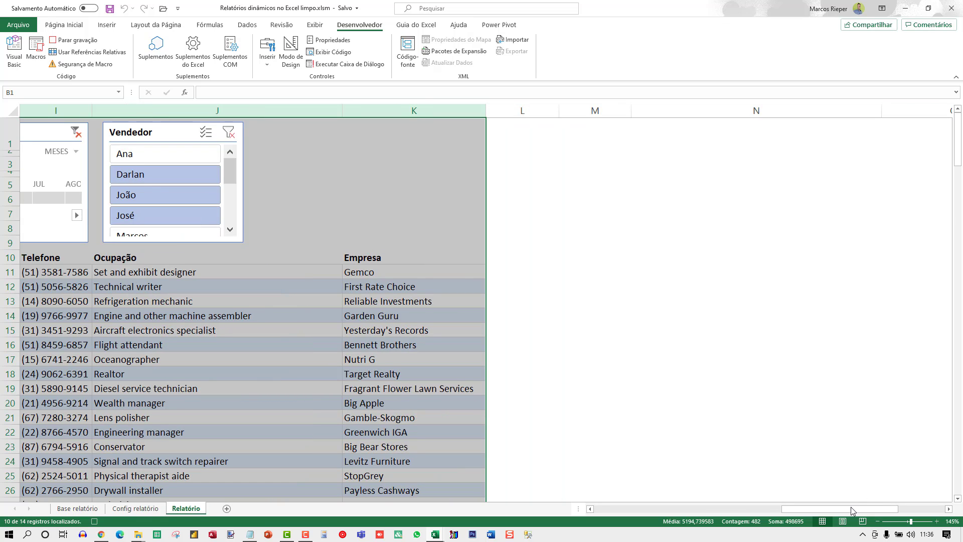
drag(826, 511, 627, 515)
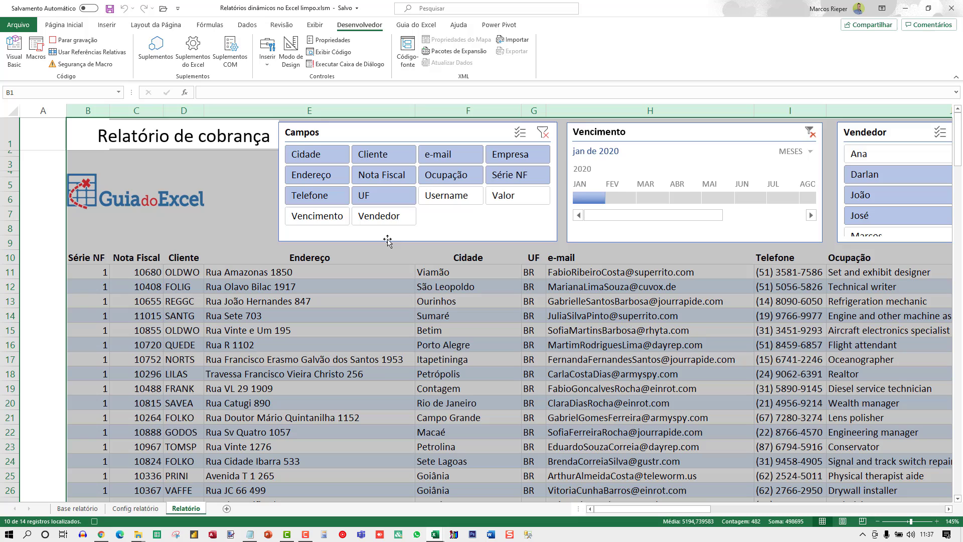
click(543, 133)
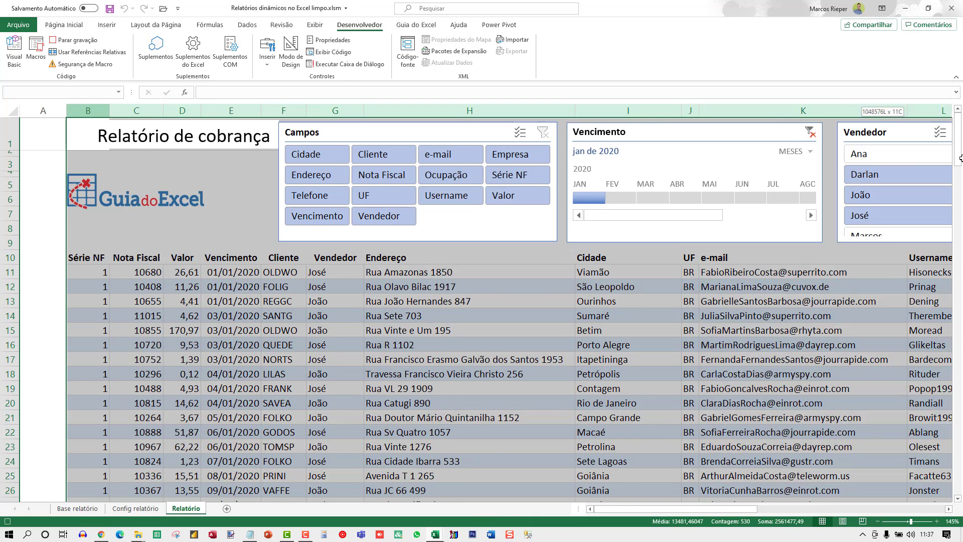
drag(962, 158, 822, 194)
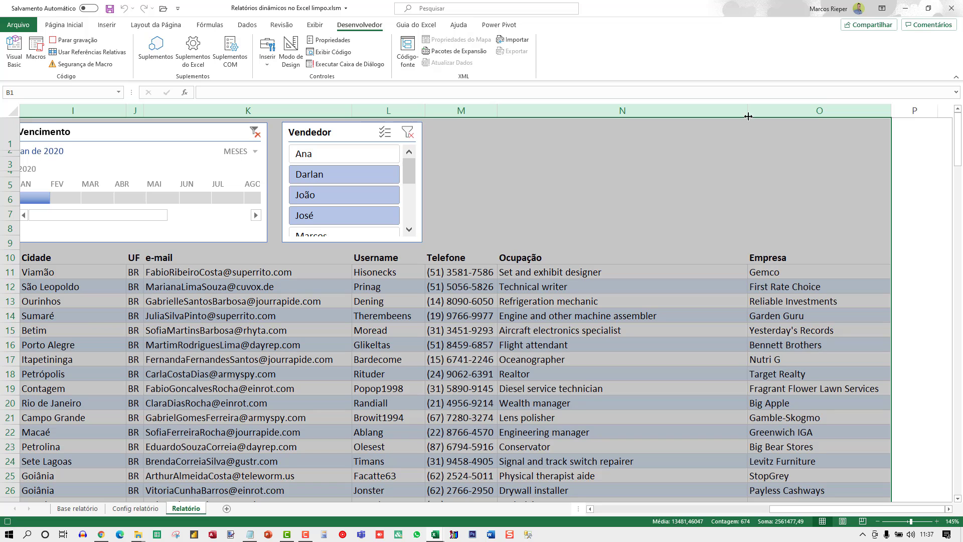
click(517, 315)
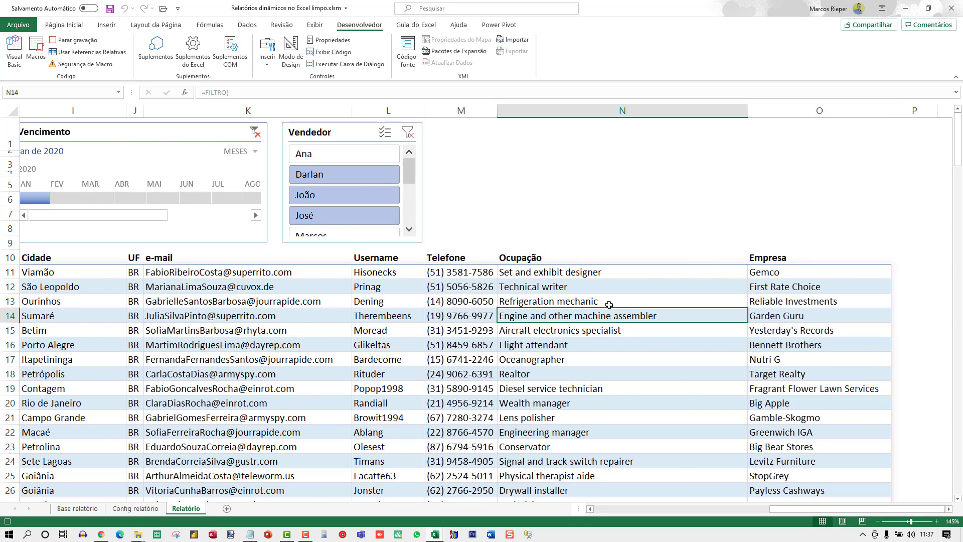
key(Home)
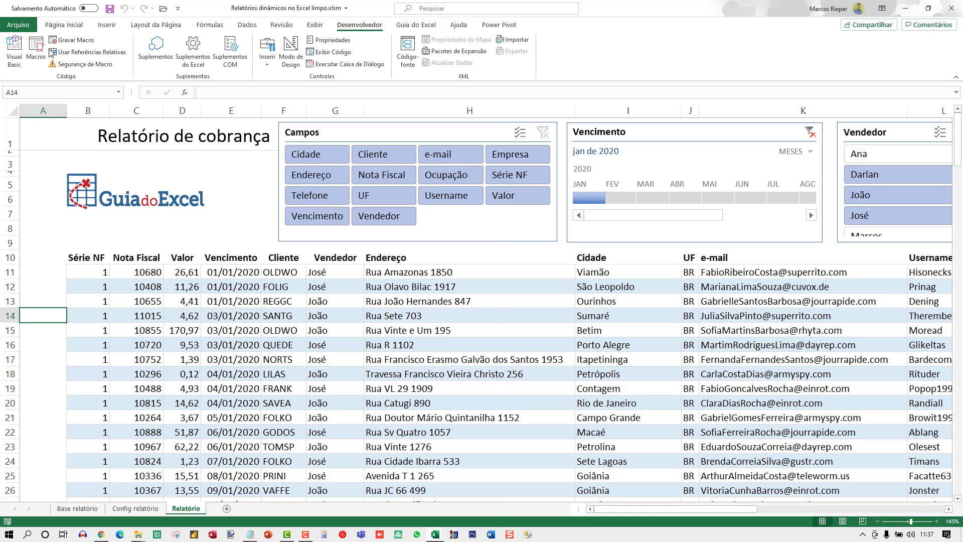
Step: Open the recorded macro in Módulo2 of the "limpo" workbook in the VBA editor and copy its Columns("B:O").EntireColumn.AutoFit line
click(14, 49)
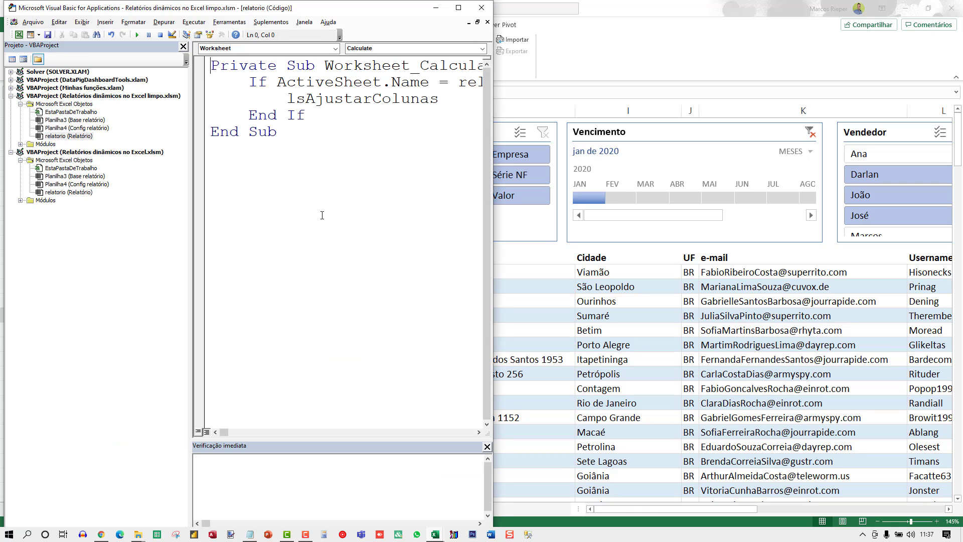
click(458, 8)
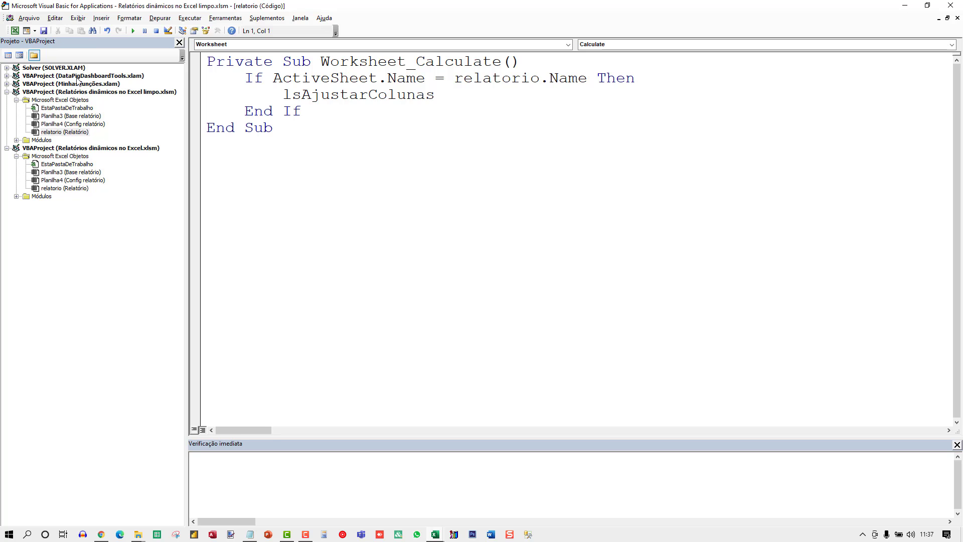
double_click(40, 196)
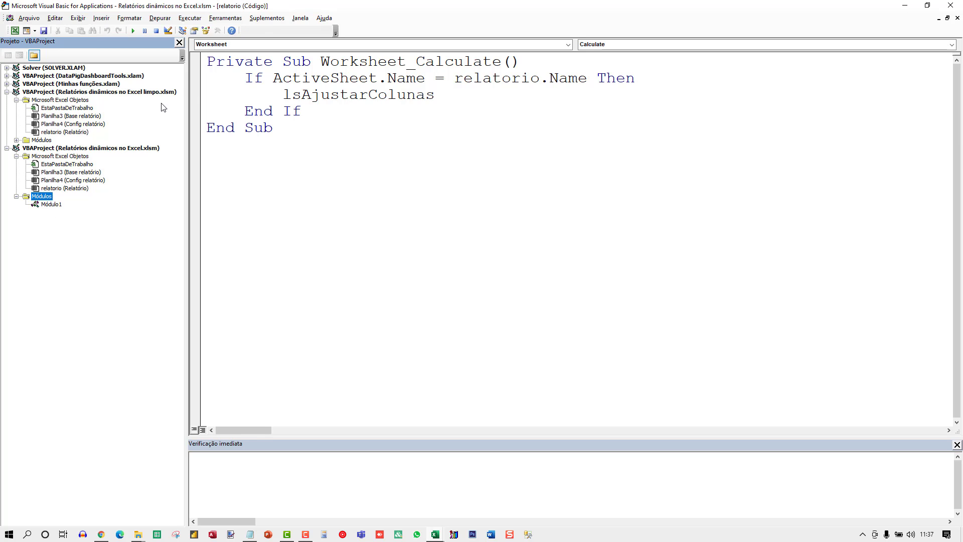
drag(411, 12, 385, 67)
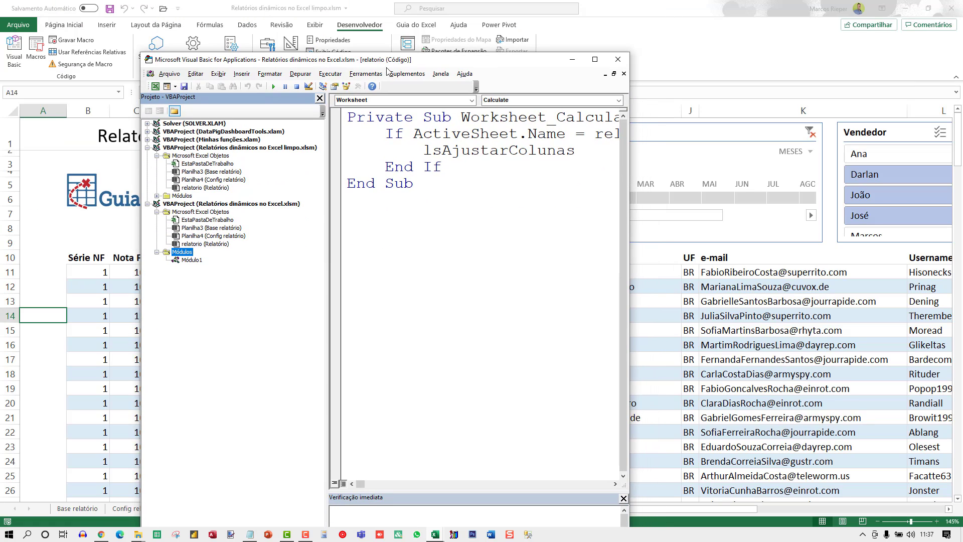
click(594, 60)
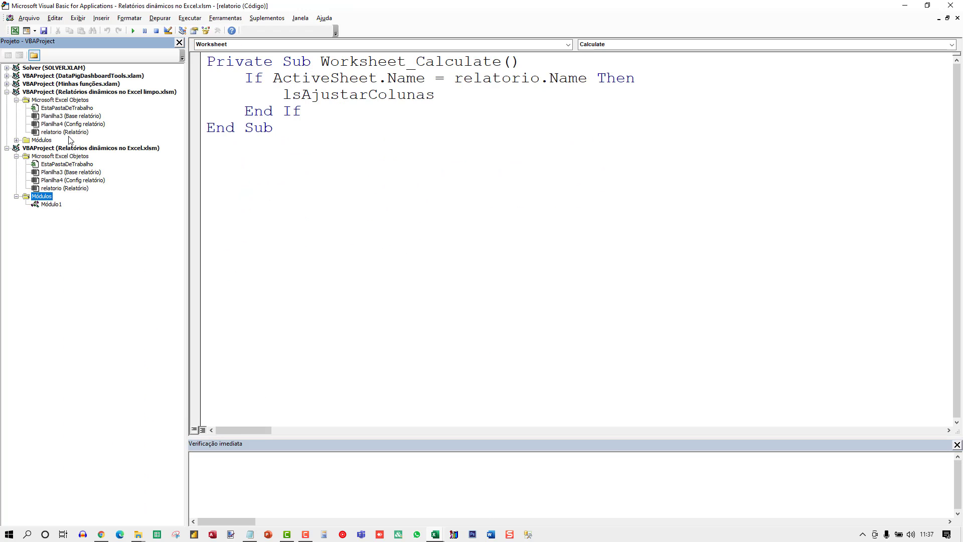
double_click(38, 141)
double_click(51, 156)
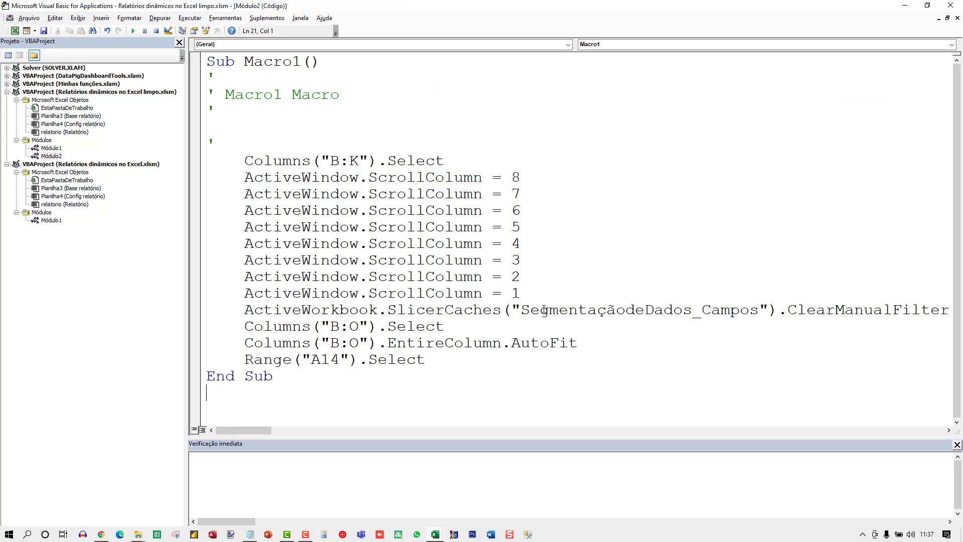
drag(257, 432, 223, 426)
drag(246, 343, 586, 335)
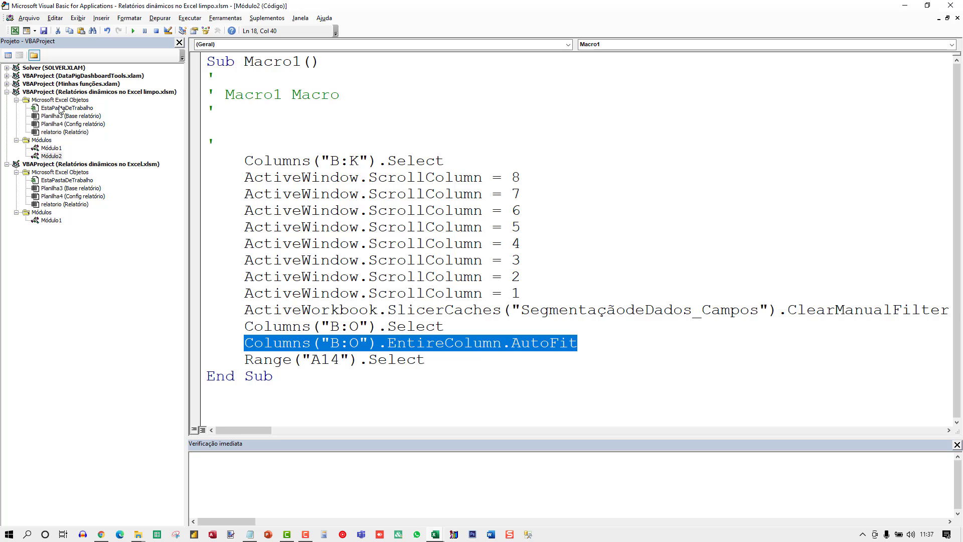
Step: Delete the existing Worksheet_Calculate procedure from the relatorio sheet's code in the "limpo" workbook
double_click(55, 132)
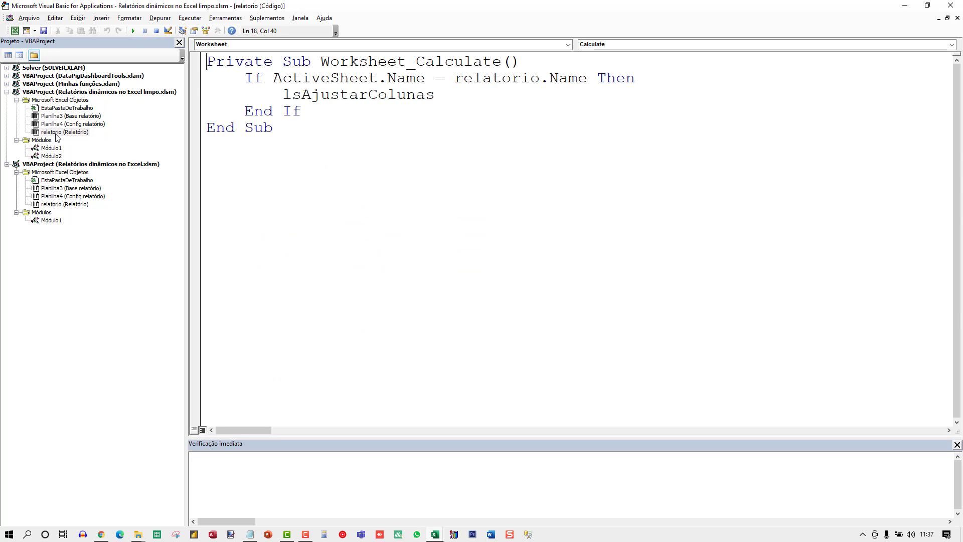
key(ctrl+End)
key(ctrl+shift+Home)
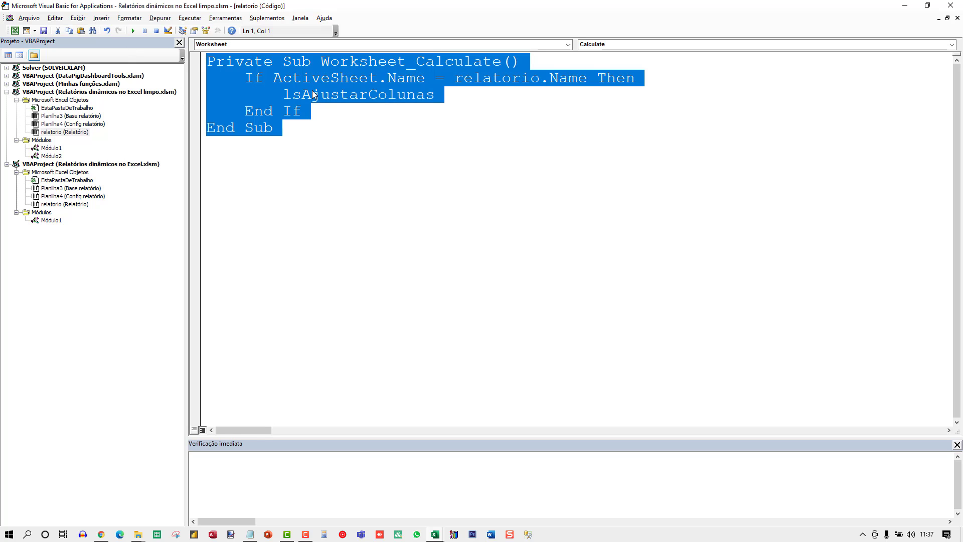
key(Delete)
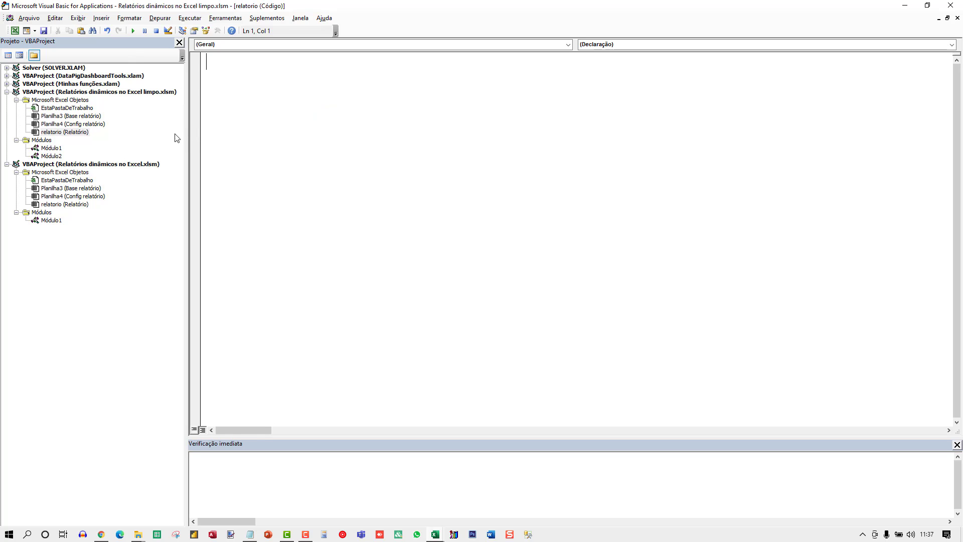
Step: Review lsAjustarColunas in Módulo1 and delete all of the recorded Macro1 code from Módulo2
double_click(52, 149)
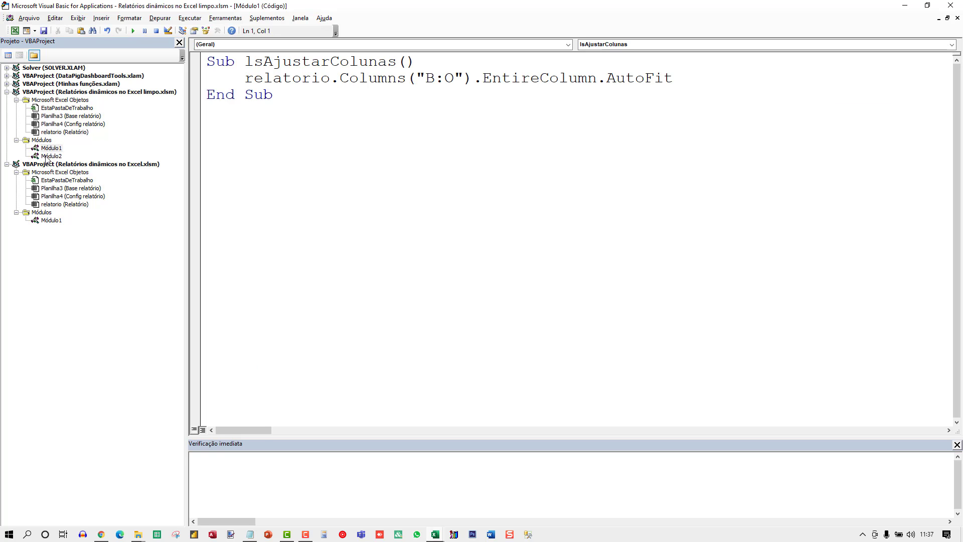
click(46, 157)
double_click(46, 156)
drag(303, 391, 207, 59)
key(Delete)
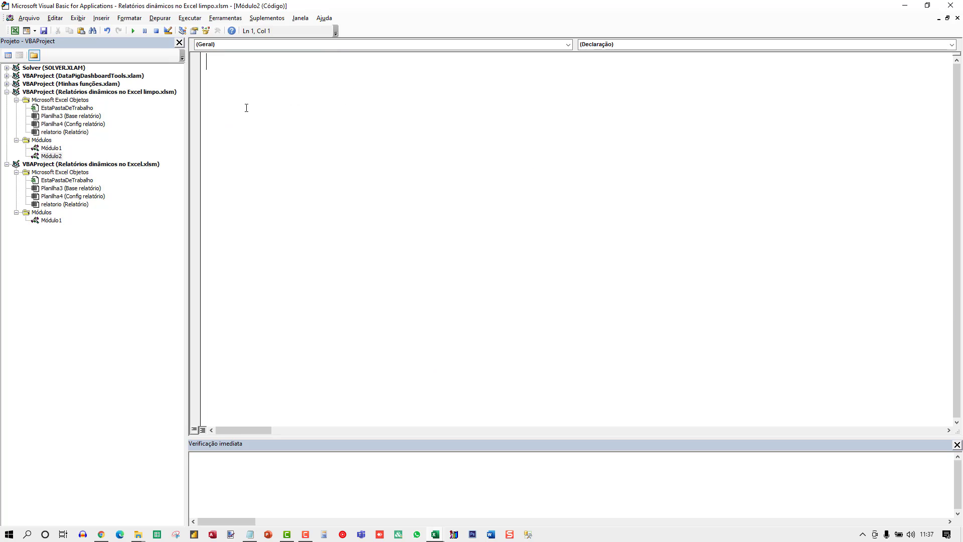
Step: Display the properties of the Relatório sheet object and examine its (Name) code name
double_click(68, 132)
key(alt+F11)
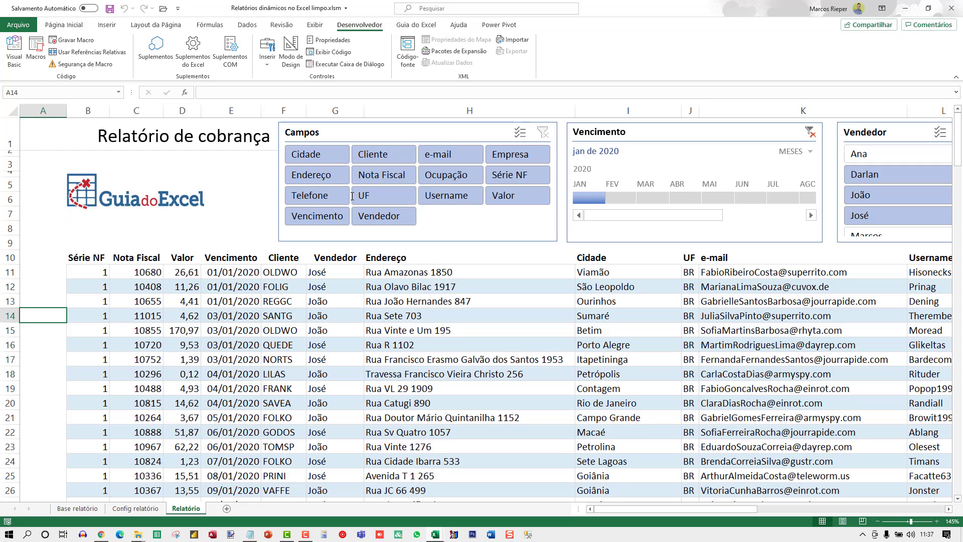
key(alt+F11)
click(70, 132)
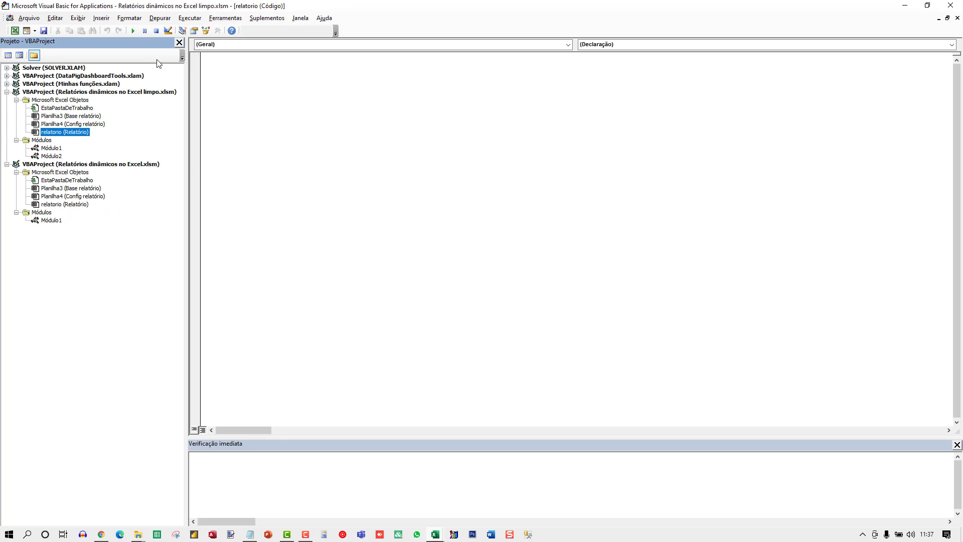
click(195, 30)
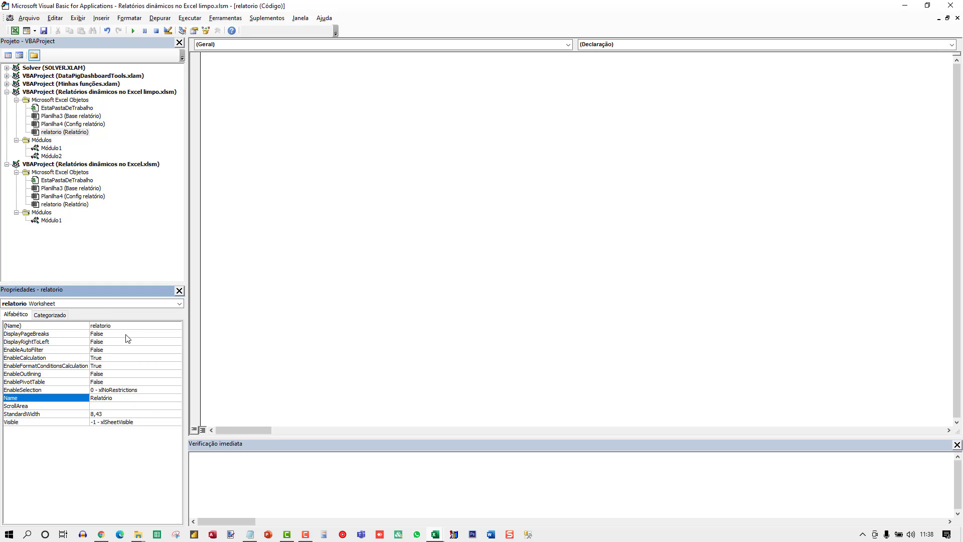
click(98, 327)
double_click(100, 326)
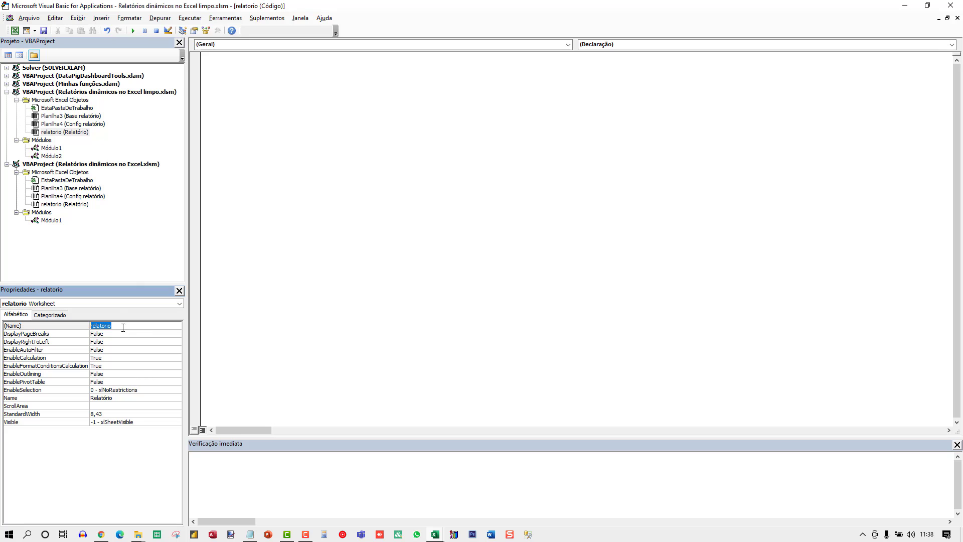
Step: Create a Worksheet_Change event procedure in the relatorio sheet's code and delete the automatically added Worksheet_SelectionChange stub
click(53, 133)
click(249, 69)
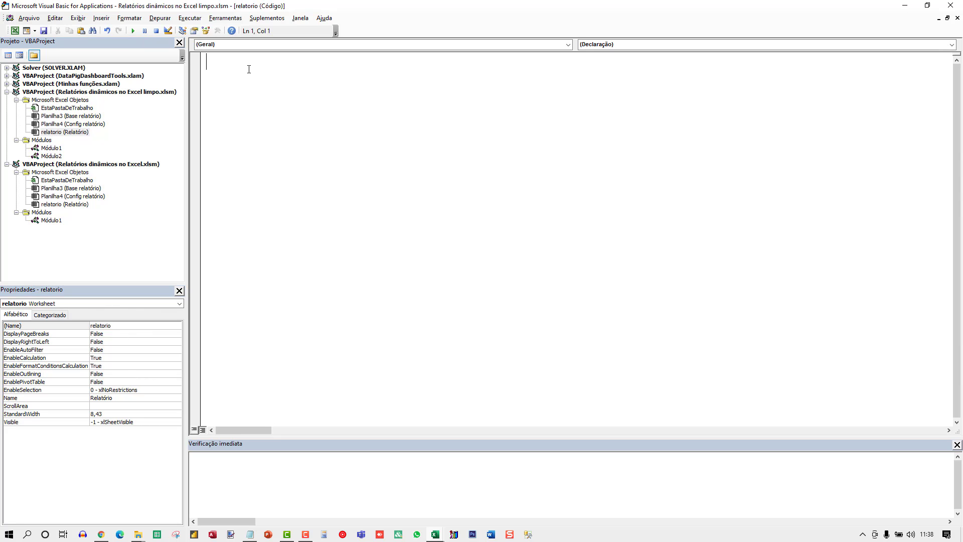
click(225, 46)
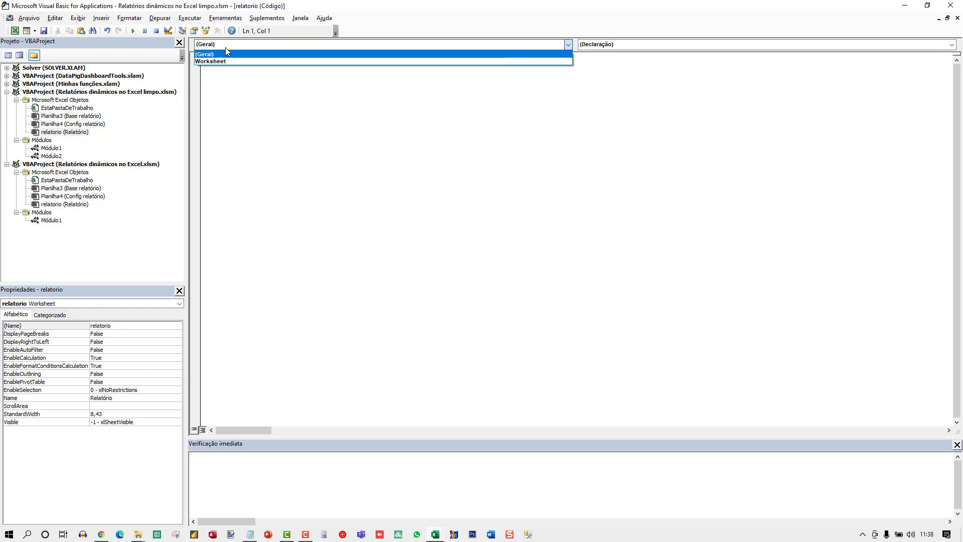
click(218, 61)
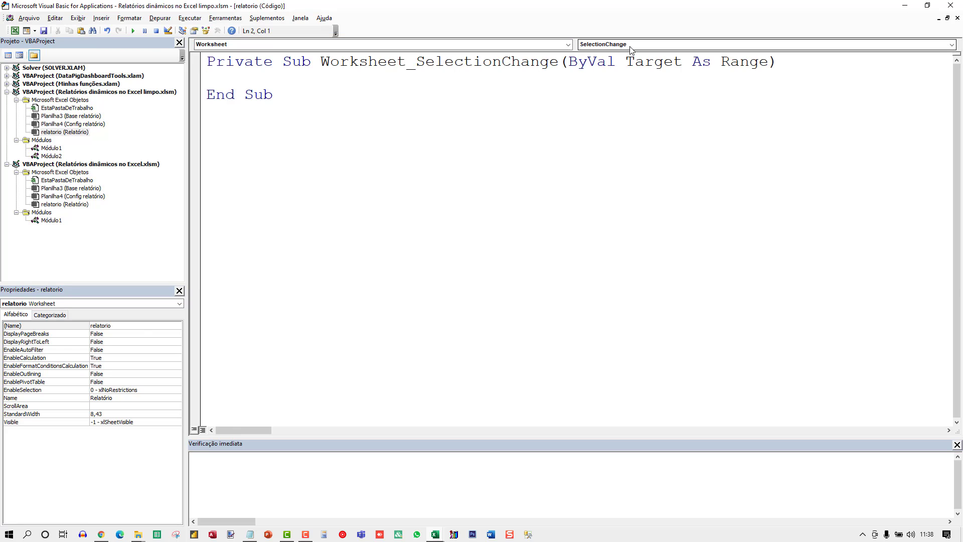
click(632, 47)
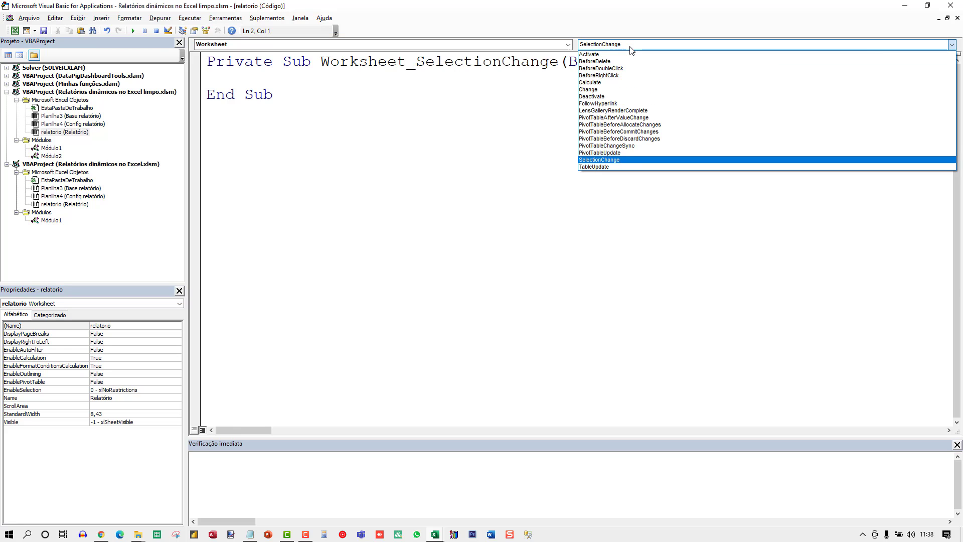
click(604, 90)
drag(218, 122, 294, 213)
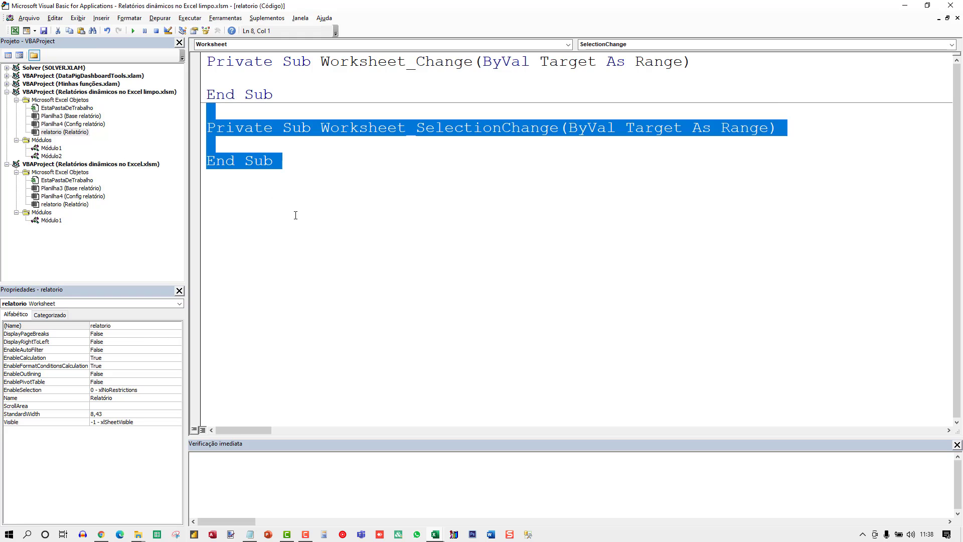
key(Delete)
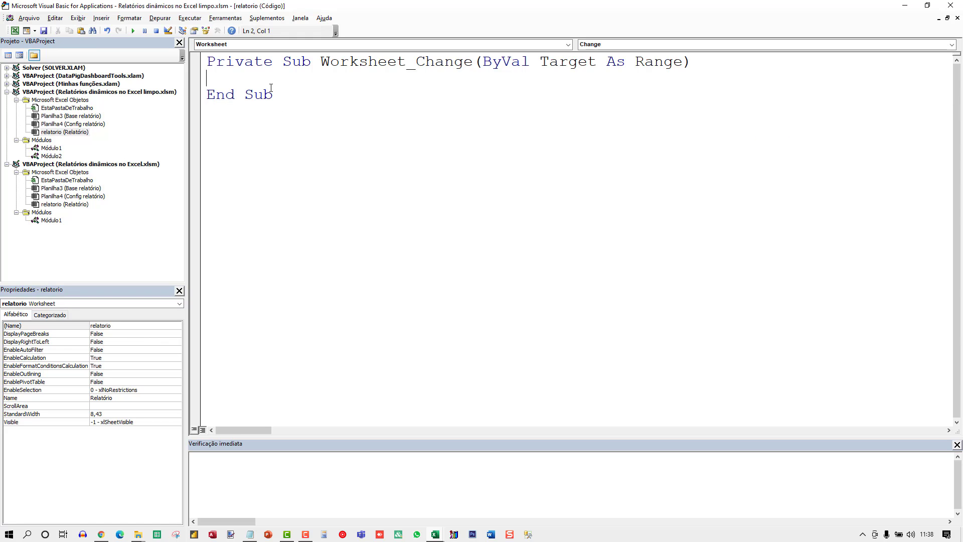
Step: Add the indented line Relatorio.Columns("B:O").EntireColumn.AutoFit inside the Worksheet_Change procedure
text(Columns("B:O").EntireColumn.AutoFit)
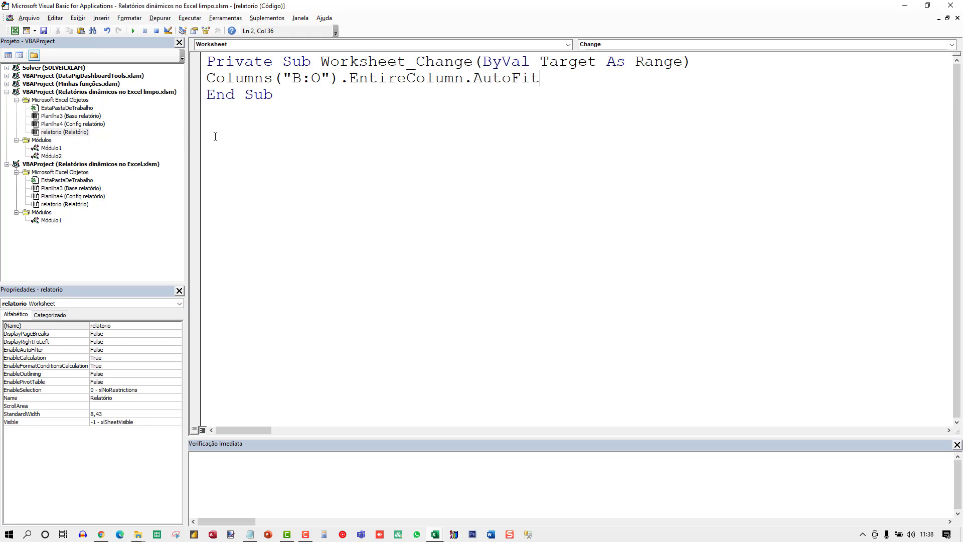
key(Home)
key(Tab)
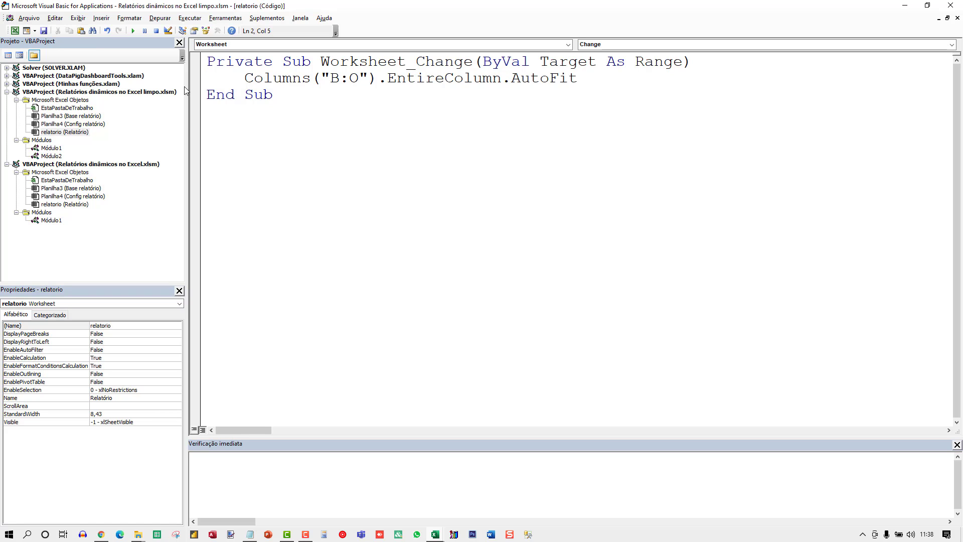
text(Relatorio.)
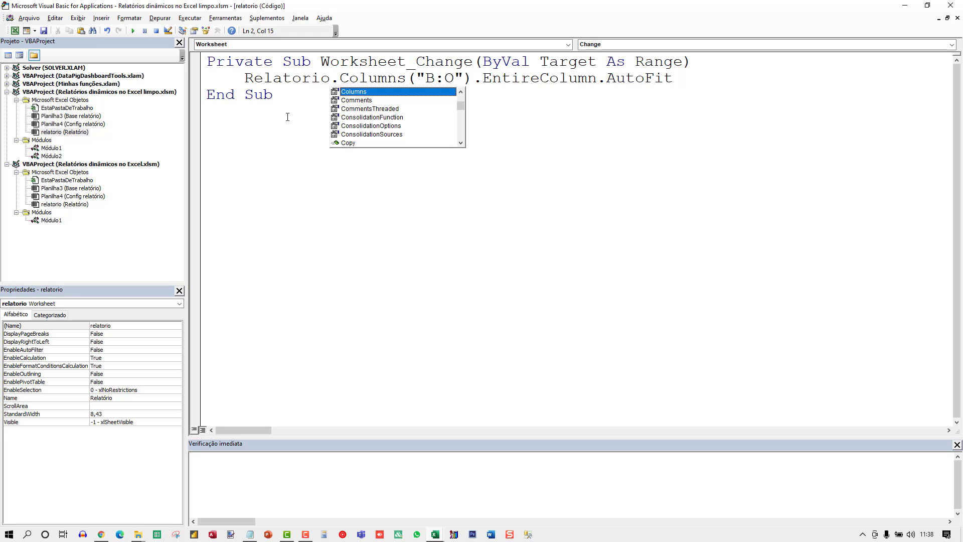
click(436, 80)
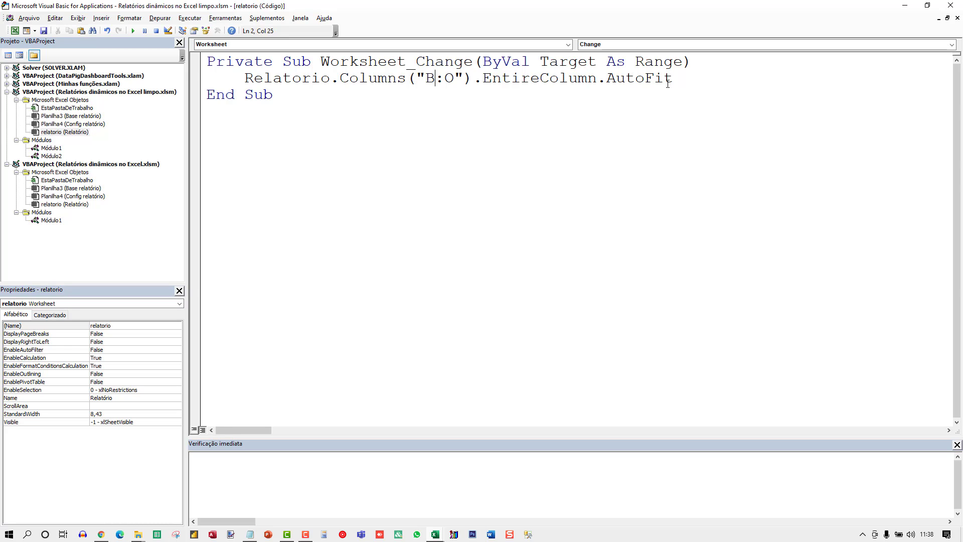
Step: Comment out the AutoFit line in Worksheet_Change and test the report with different Campos selections, ending with e-mail and Username
text(')
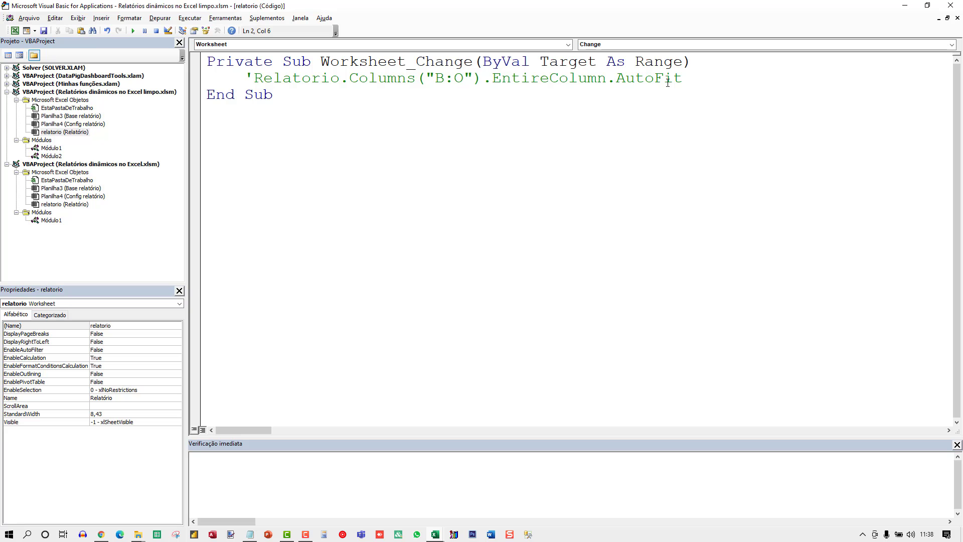
click(905, 6)
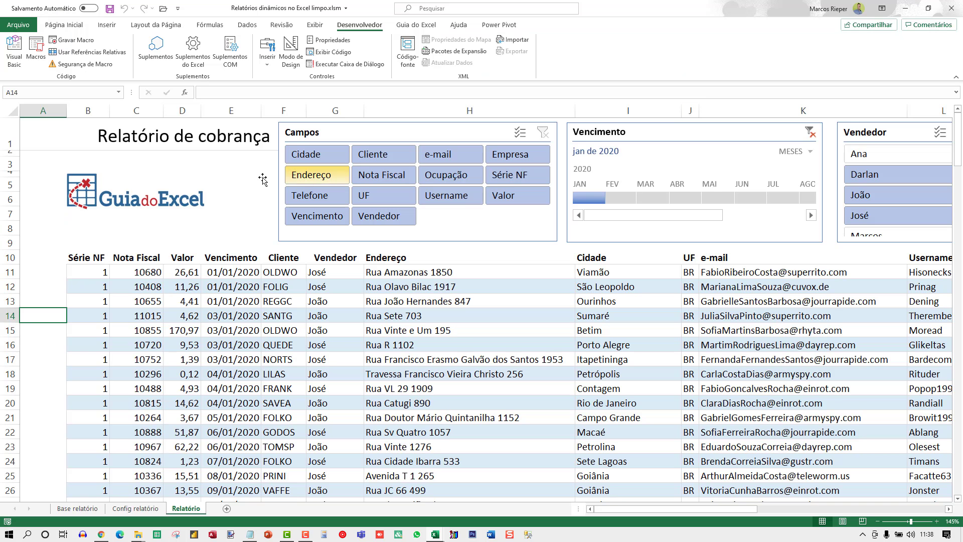
click(176, 286)
click(318, 195)
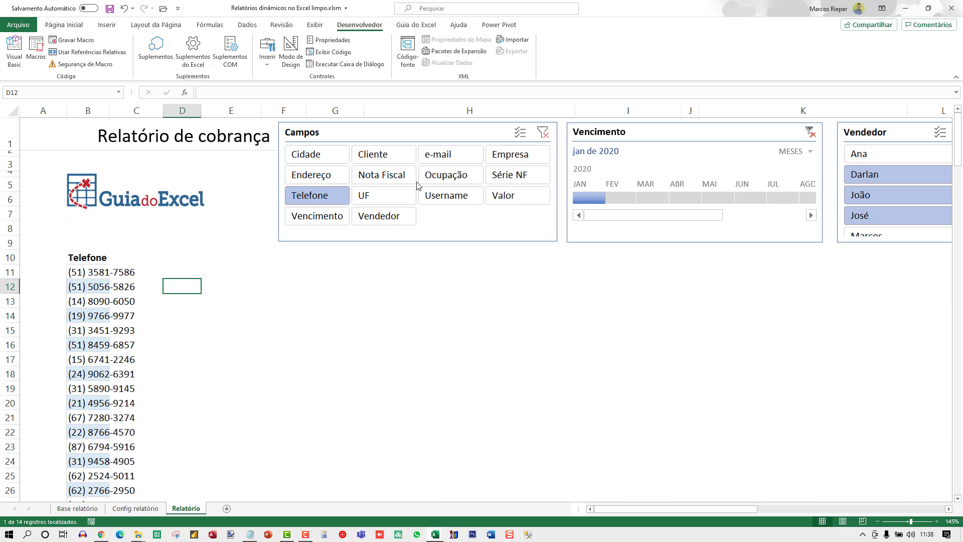
click(355, 199)
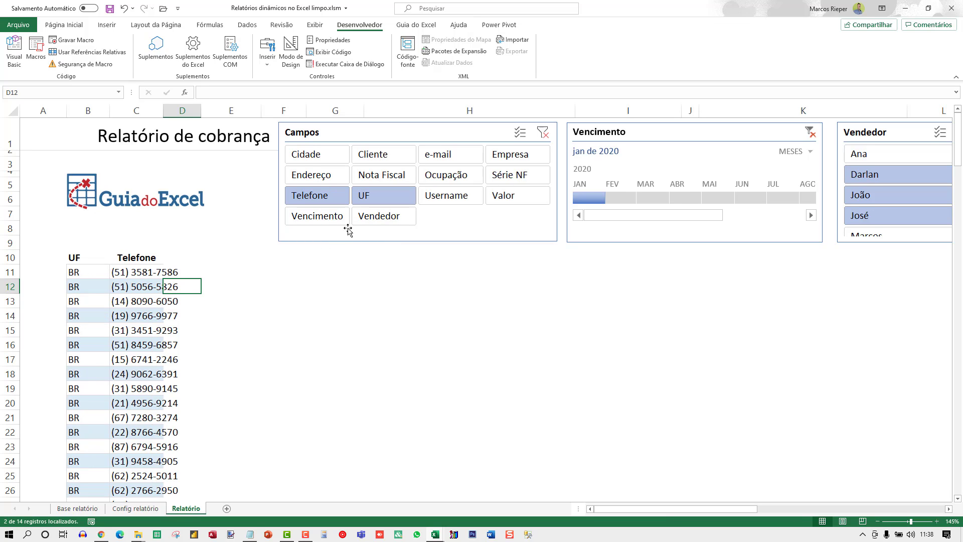
click(364, 221)
drag(510, 154, 314, 195)
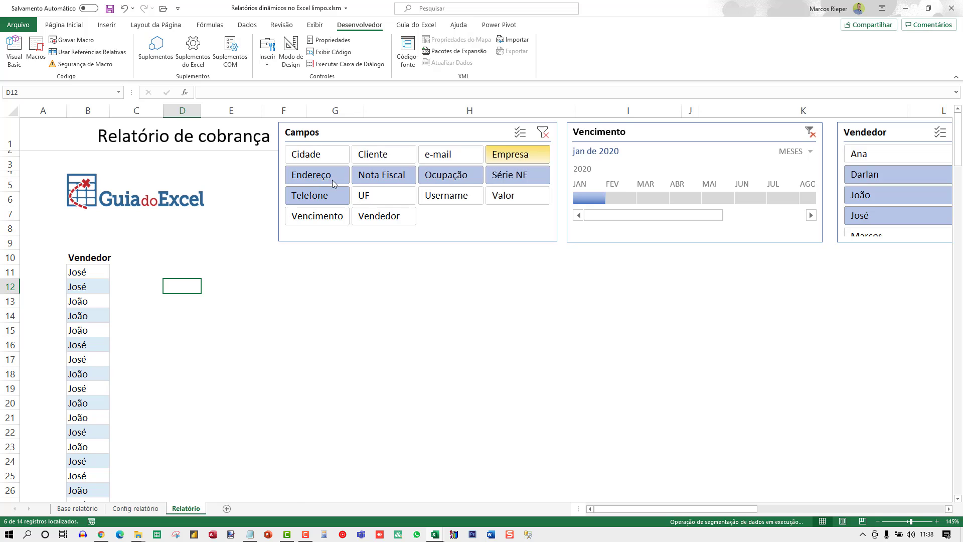
click(430, 156)
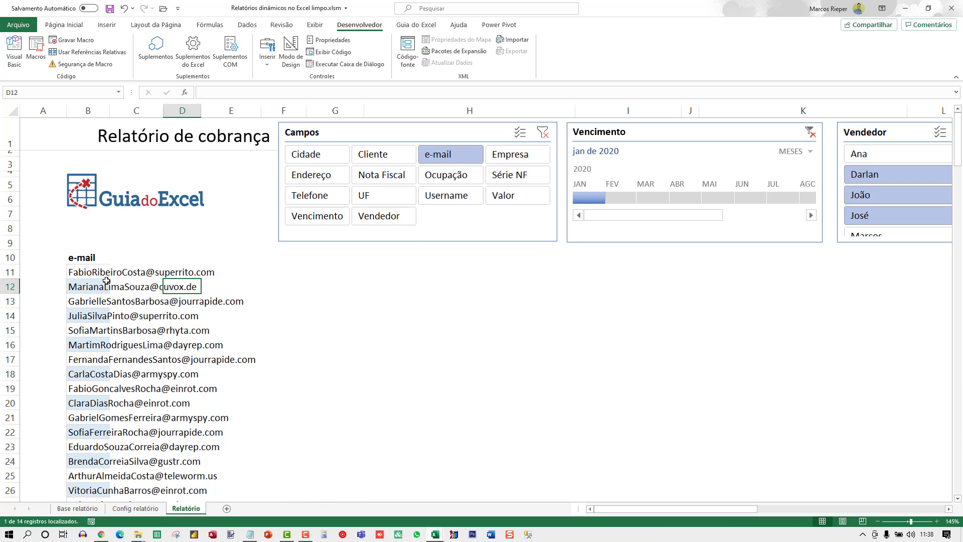
ctrl+click(448, 197)
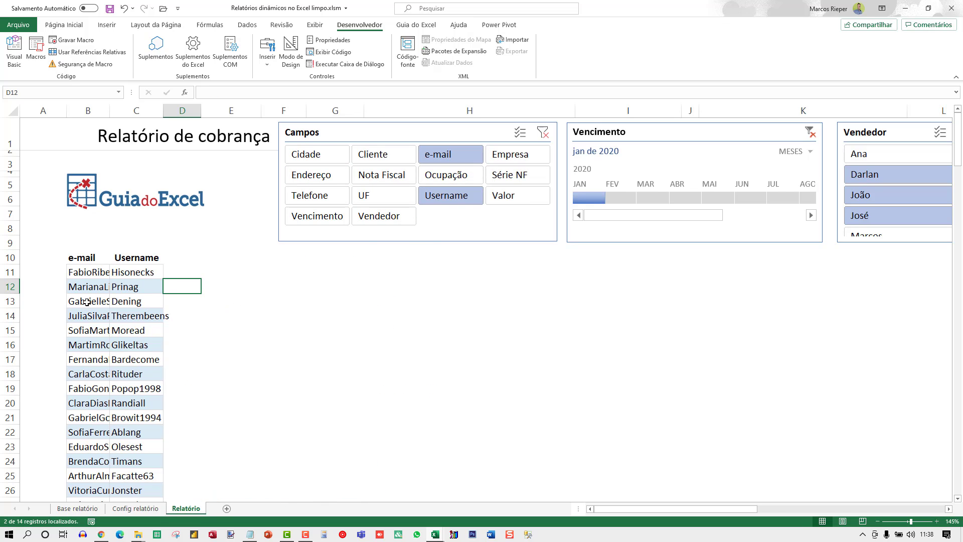
Step: Uncomment the relatorio.Columns("B:O").EntireColumn.AutoFit line in Worksheet_Change and return to the report
key(alt+F11)
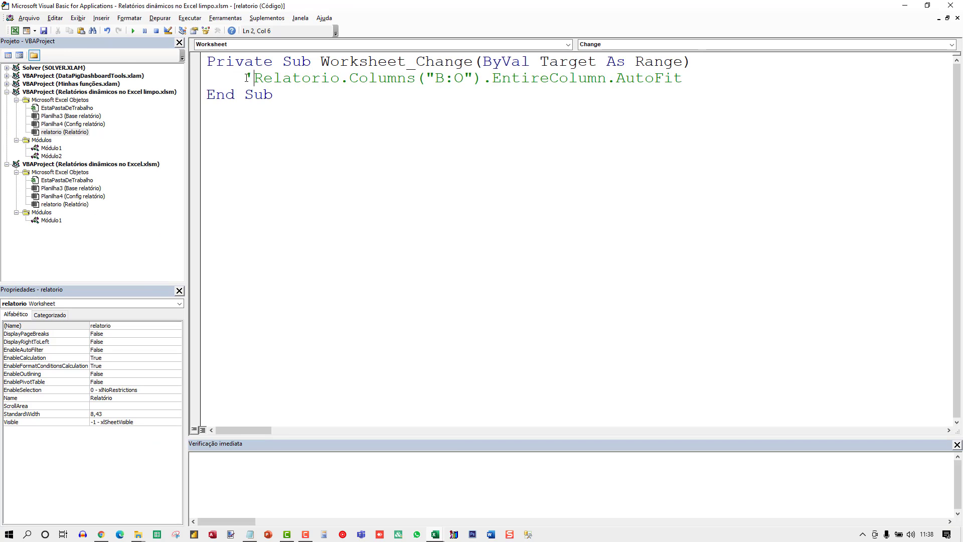
key(Delete)
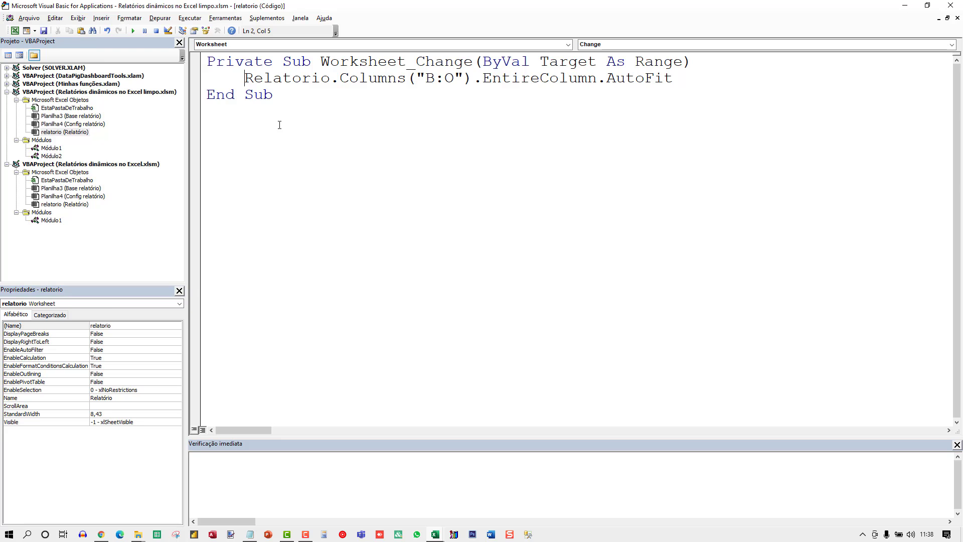
key(alt+F11)
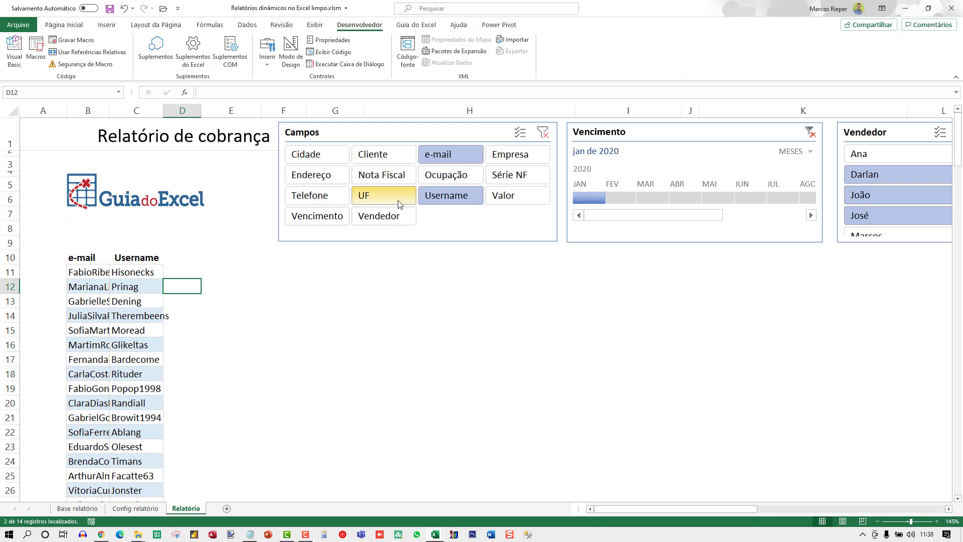
Step: Set a breakpoint on the AutoFit line in Worksheet_Change and test the event by filtering Campos to Ocupação
key(alt+F11)
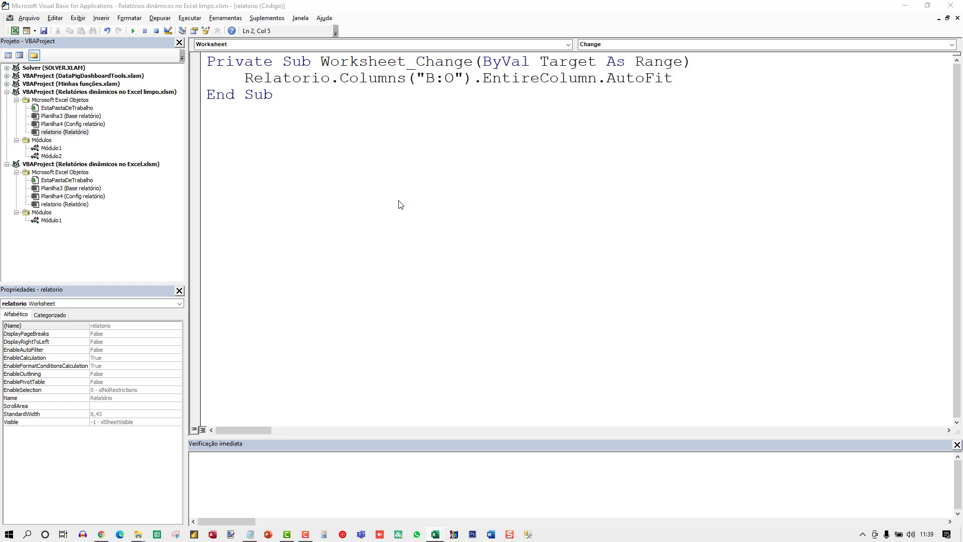
click(194, 76)
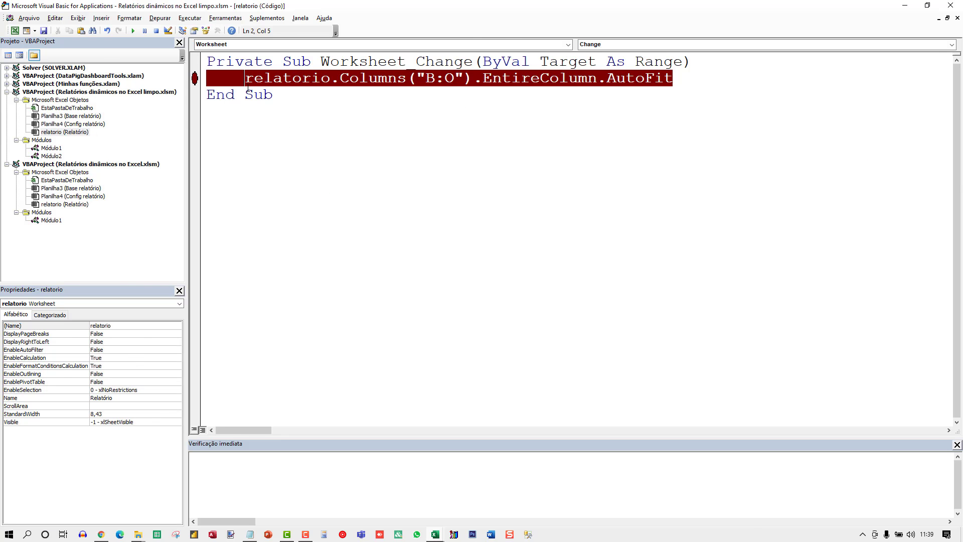
key(alt+F11)
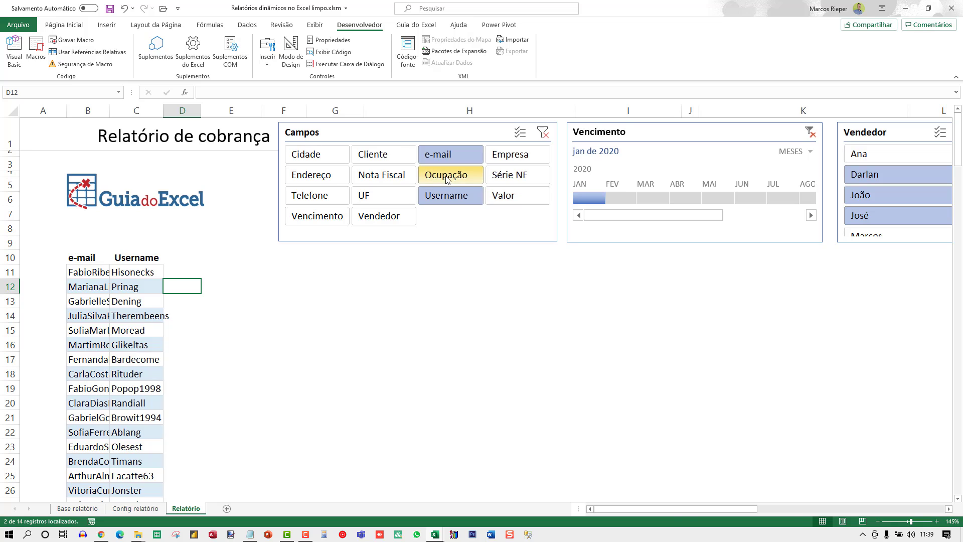
click(441, 176)
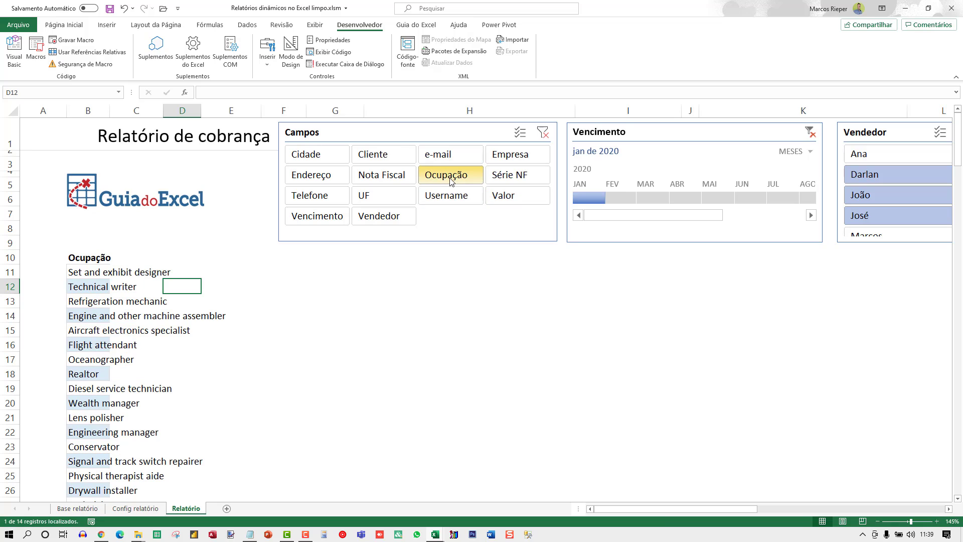
click(430, 195)
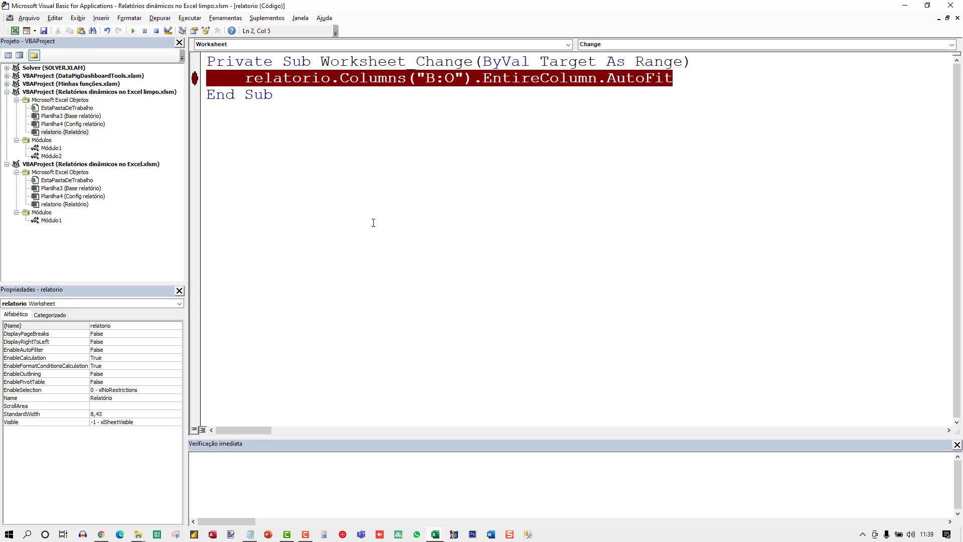
Step: Examine the relatorio sheet's event code in Relatórios dinâmicos no Excel.xlsm, then reopen the relatorio code of the limpo workbook
click(54, 204)
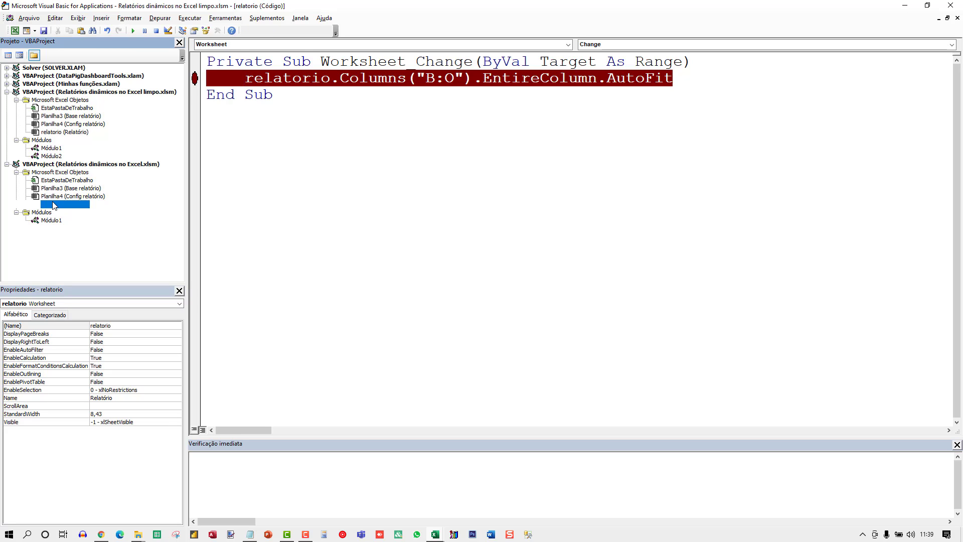
double_click(54, 204)
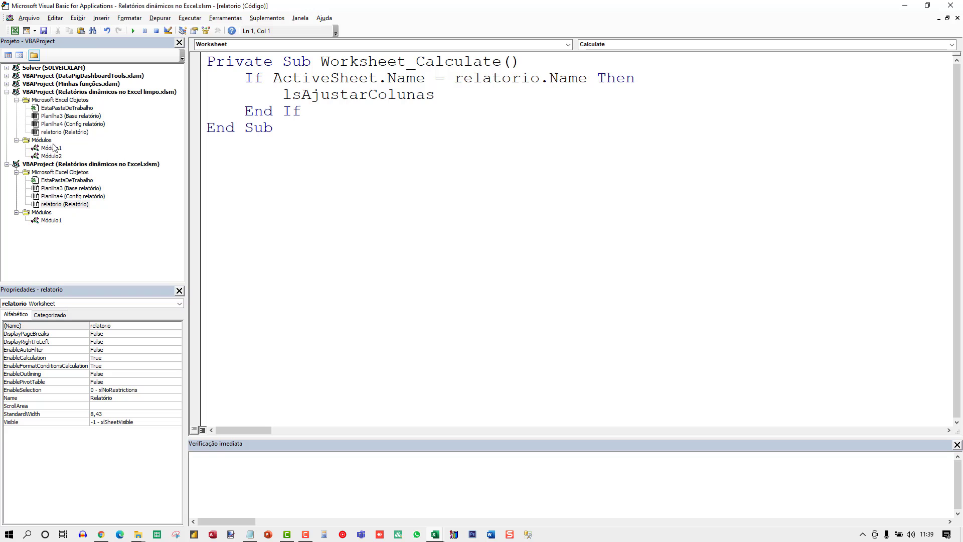
double_click(64, 132)
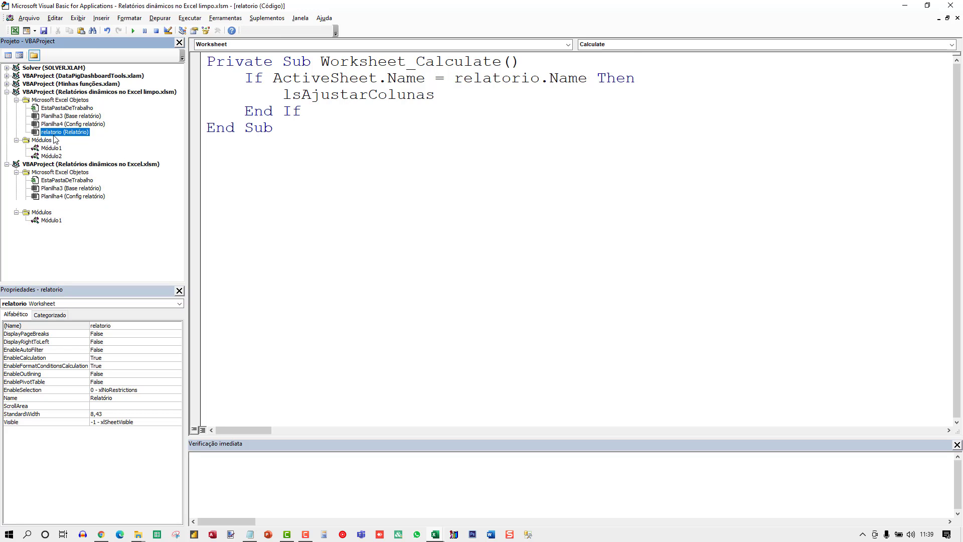
drag(435, 78, 427, 69)
click(435, 78)
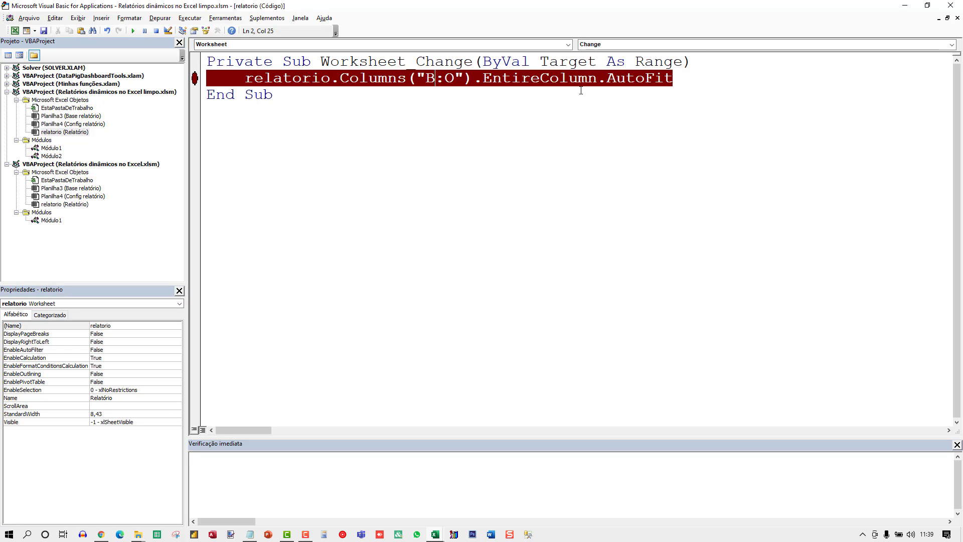
Step: Create a Worksheet_Calculate event procedure in the relatorio sheet's code and remove the breakpoint from the AutoFit line in Worksheet_Change
click(605, 44)
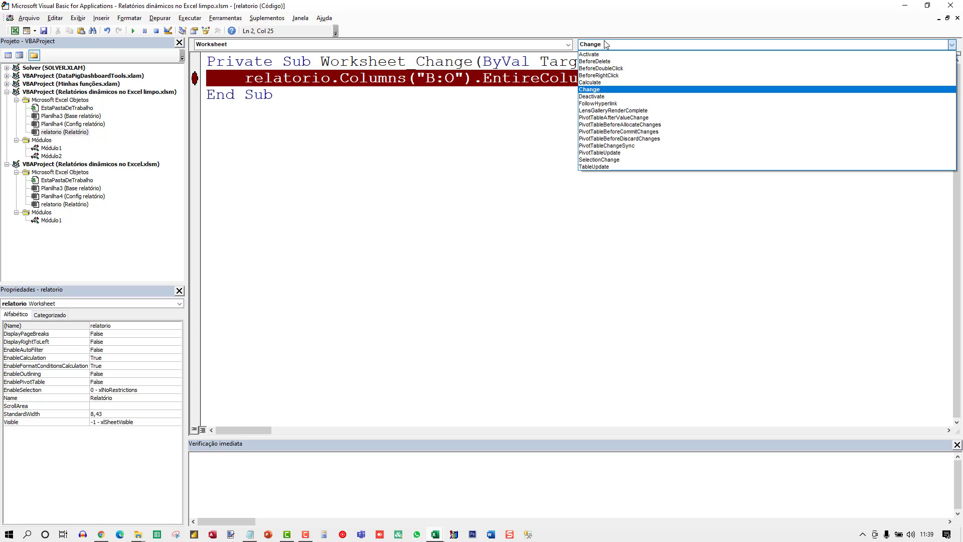
click(600, 83)
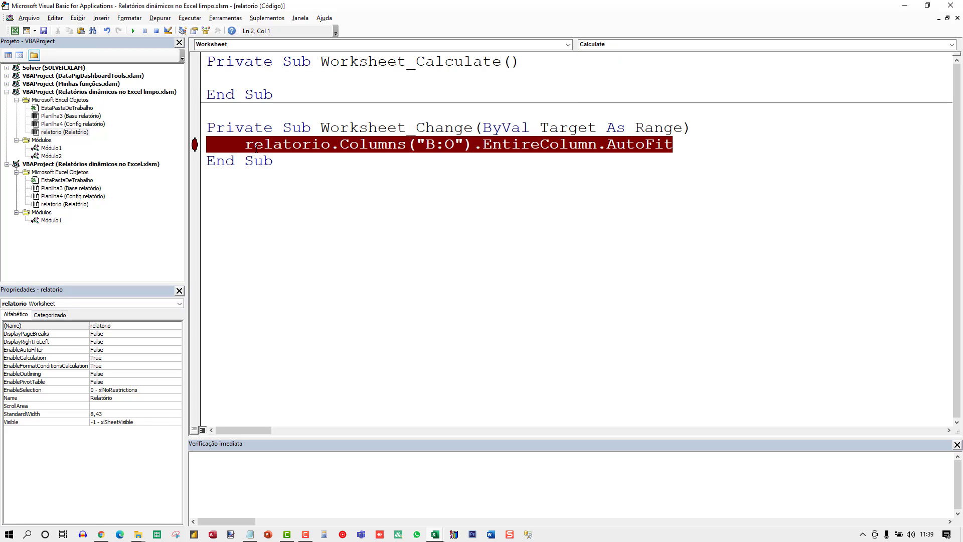
click(257, 146)
key(F9)
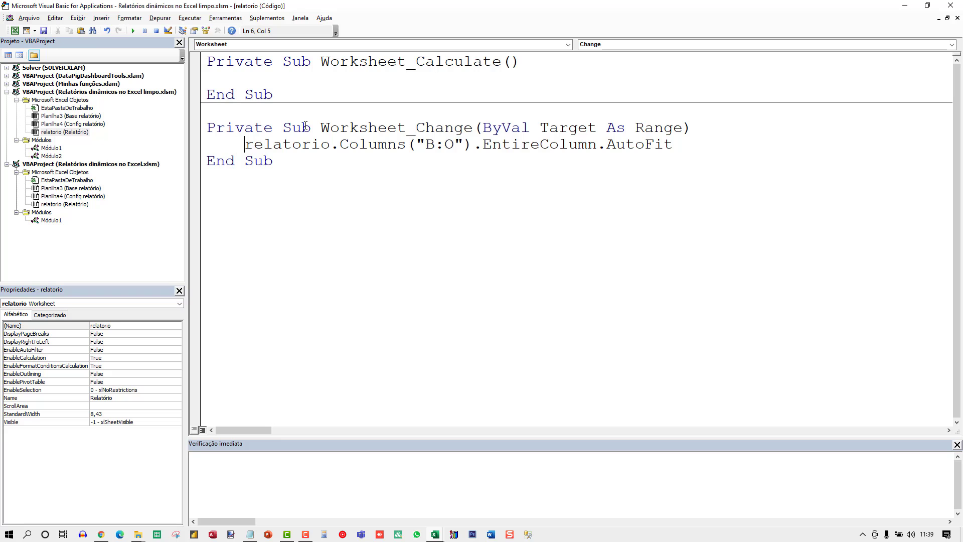
Step: Copy the relatorio.Columns("B:O").EntireColumn.AutoFit line from Worksheet_Change into Worksheet_Calculate and indent it
key(shift+End)
key(ctrl+c)
key(Up)
key(Up)
key(Up)
key(Up)
key(ctrl+v)
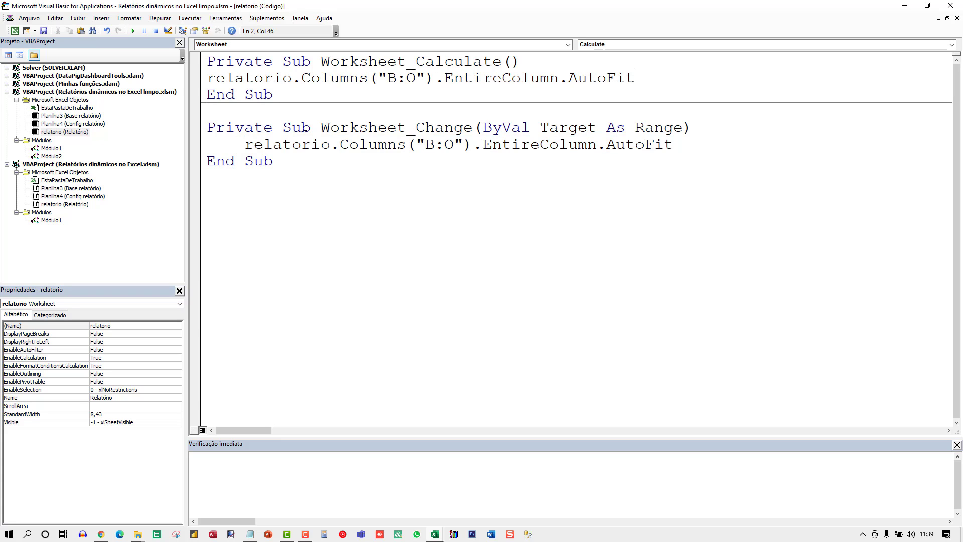
key(Home)
key(Tab)
Step: Delete the whole Worksheet_Change procedure below Worksheet_Calculate
key(Down)
key(Down)
key(ctrl+shift+End)
key(Delete)
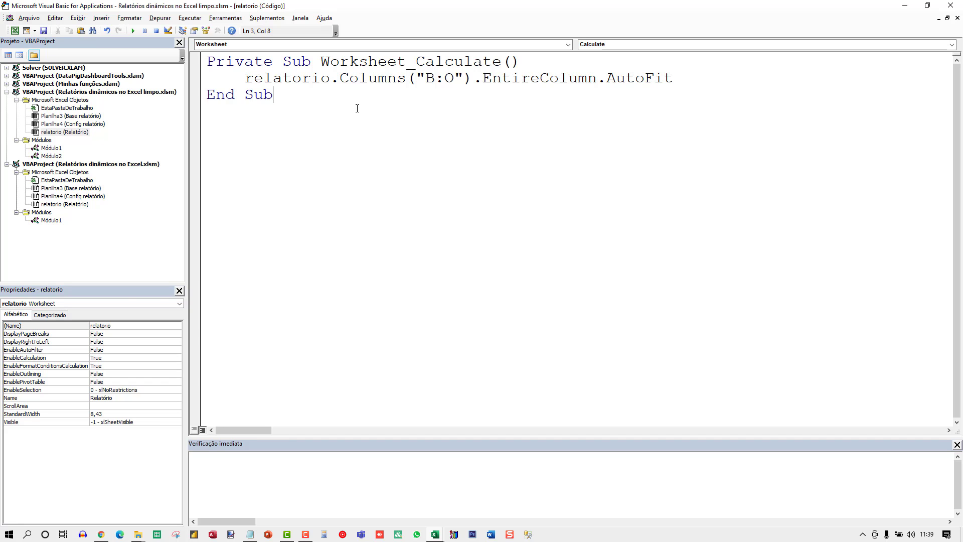
Step: Set a breakpoint on the AutoFit line in Worksheet_Calculate and trigger the event by filtering Campos to Username
key(alt+F11)
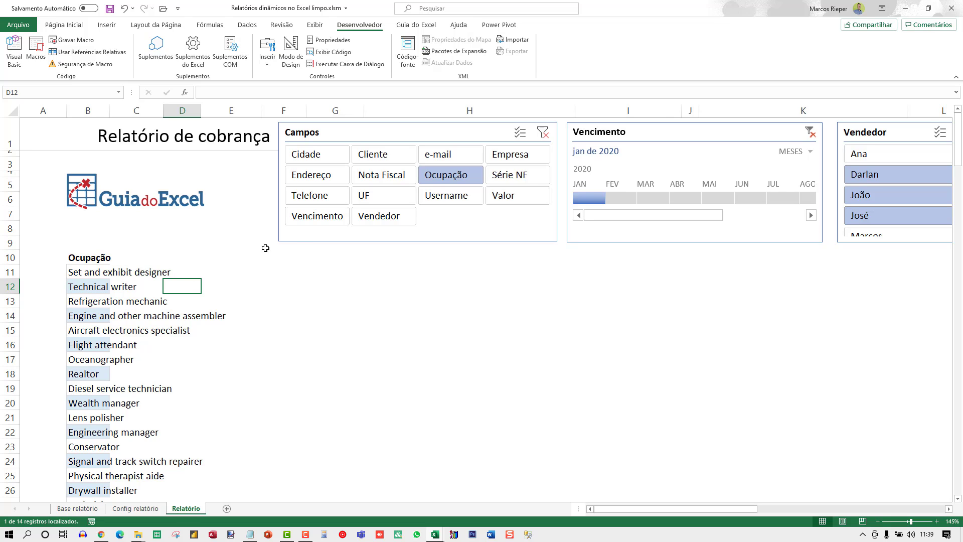
key(alt+F11)
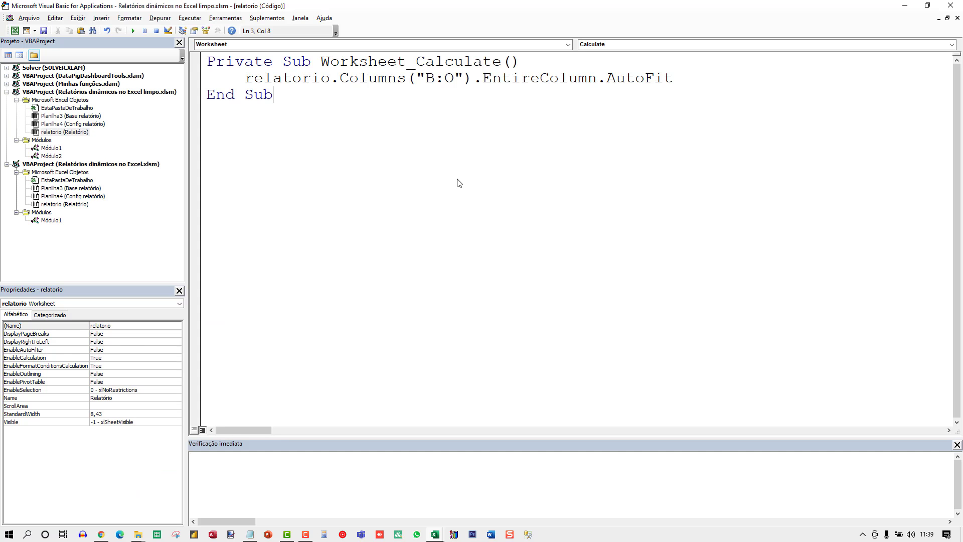
click(198, 78)
key(alt+F11)
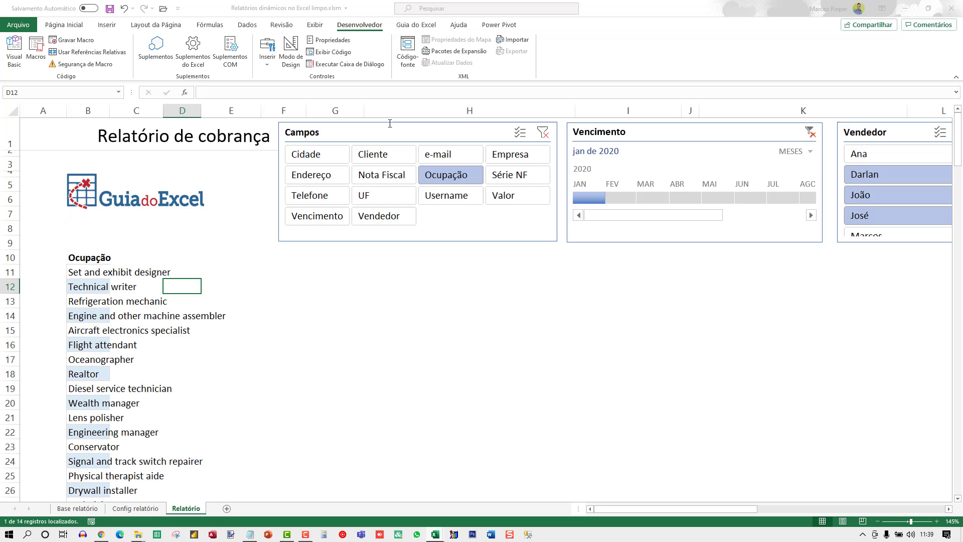
click(425, 195)
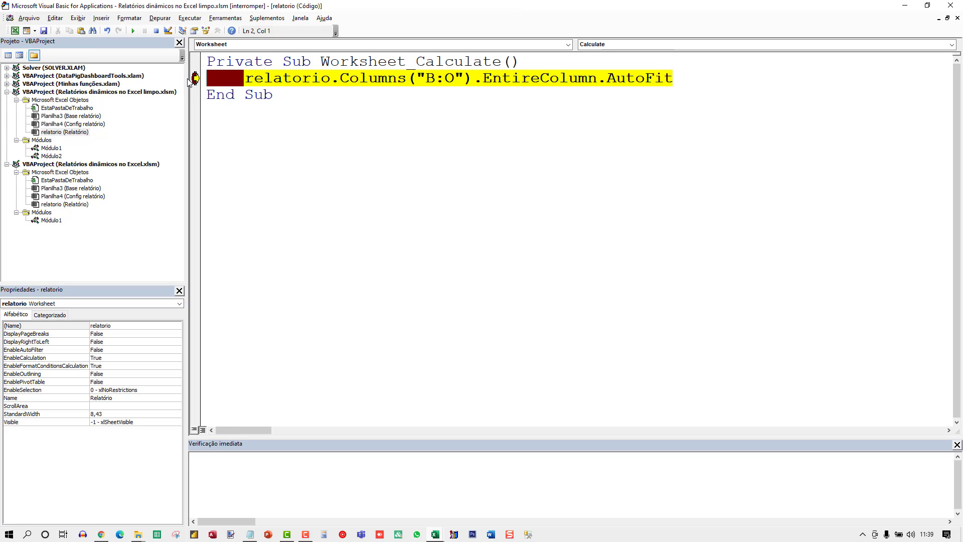
Step: Place the VBA editor beside the report and step through Worksheet_Calculate to its end
click(928, 5)
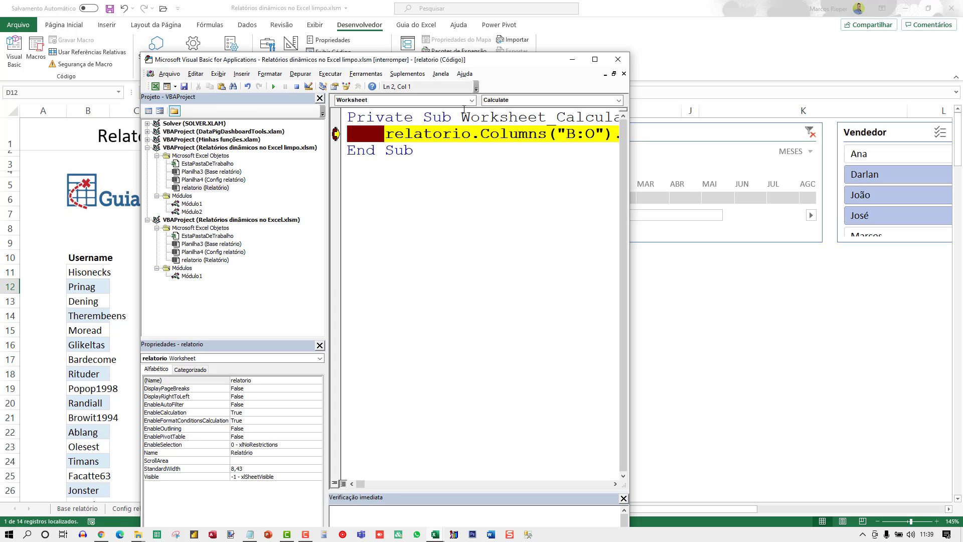
drag(384, 60, 715, 11)
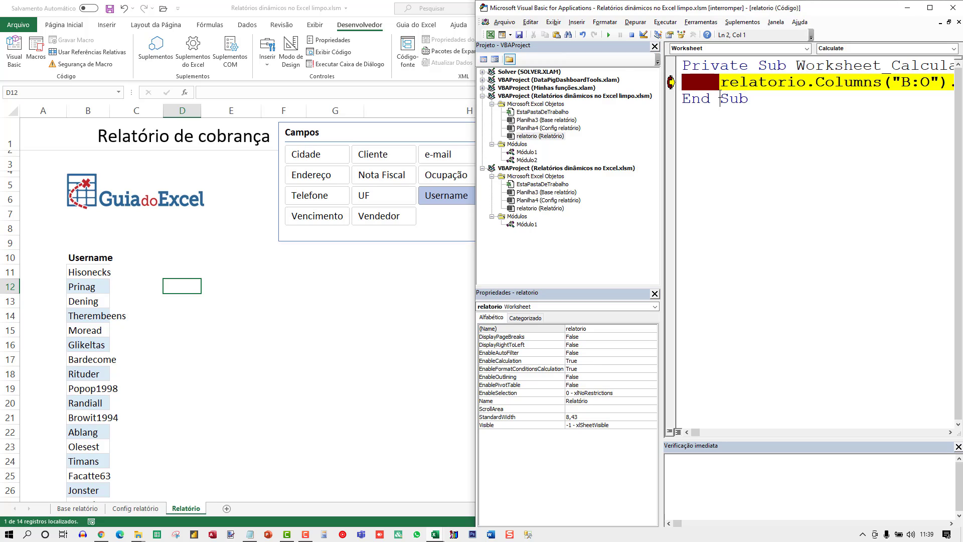
key(F8)
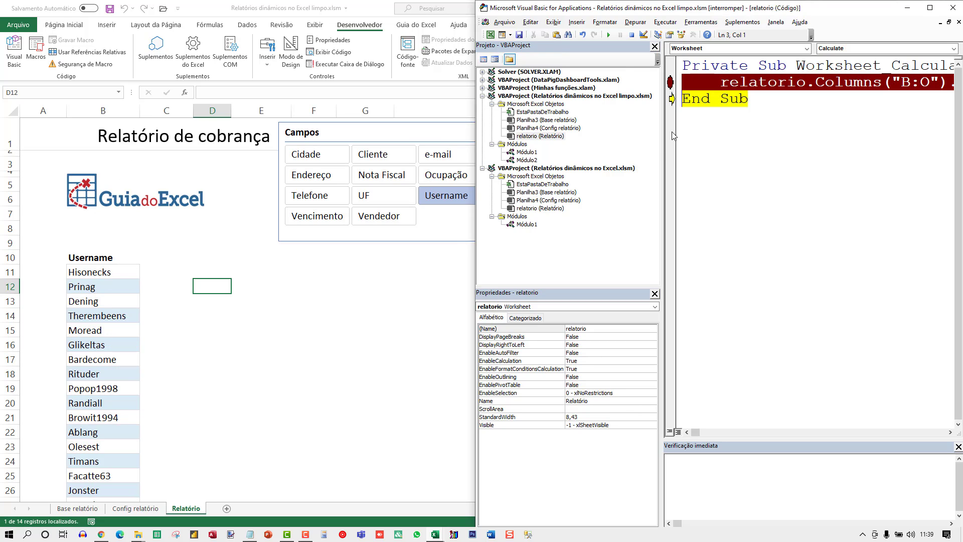
key(F8)
Step: Select Cidade through Nota Fiscal in Campos, step through Worksheet_Calculate to its end, and remove the breakpoint from the AutoFit line
drag(306, 154, 382, 176)
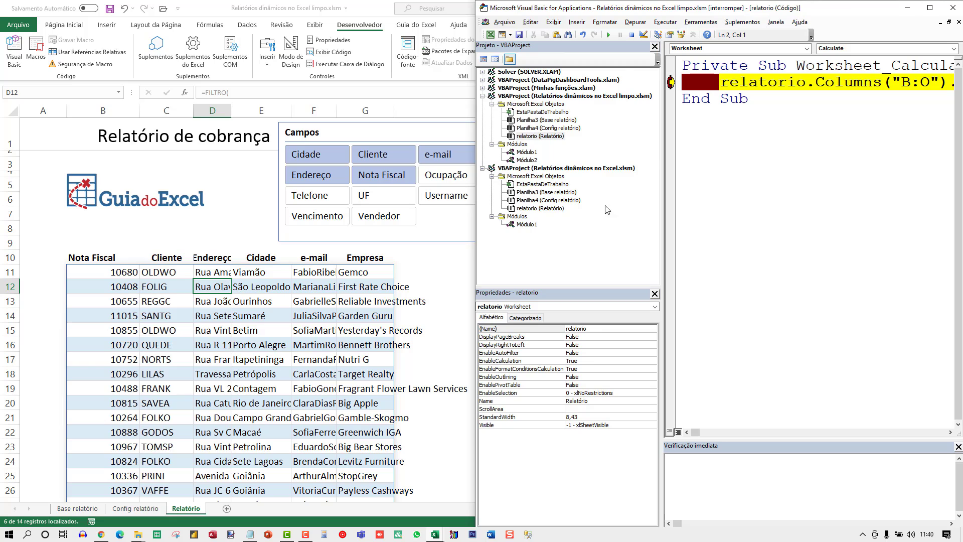
key(F8)
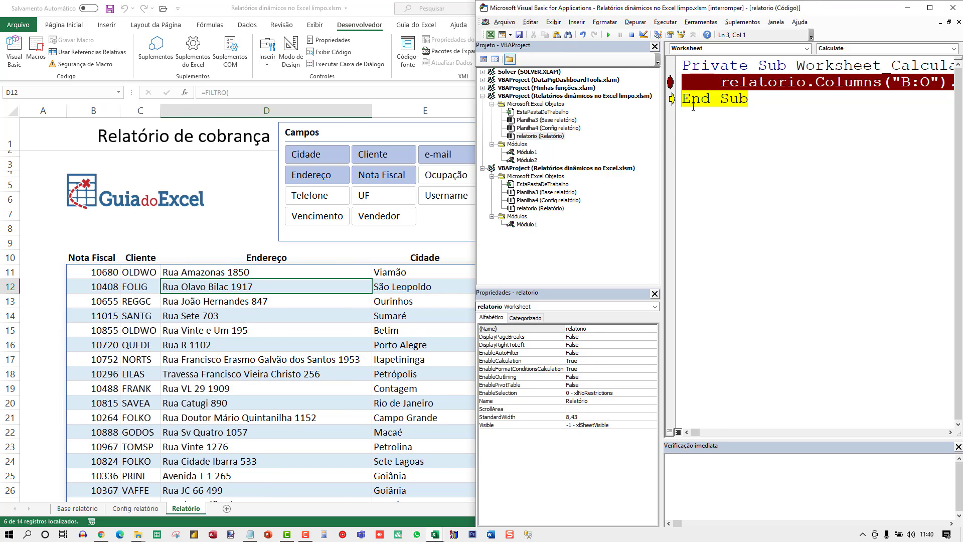
click(671, 83)
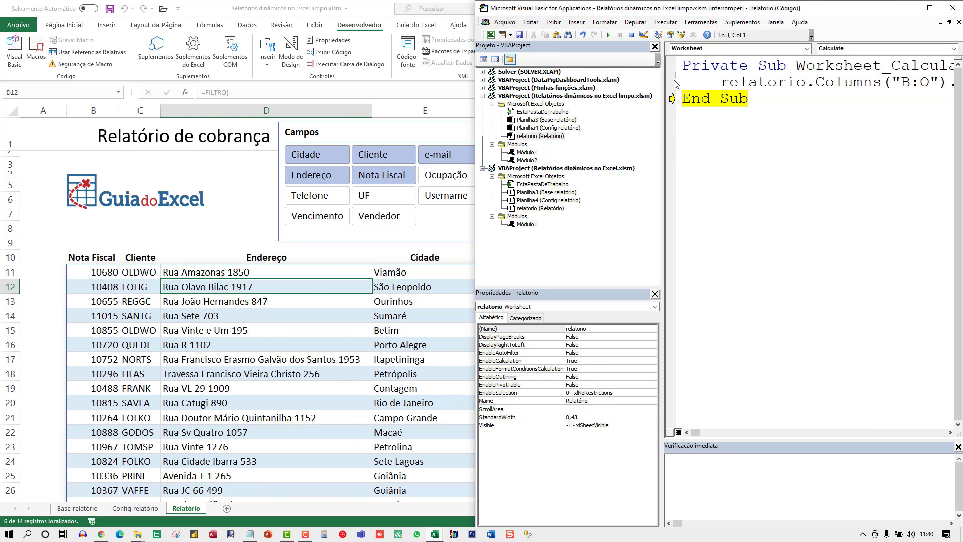
key(F8)
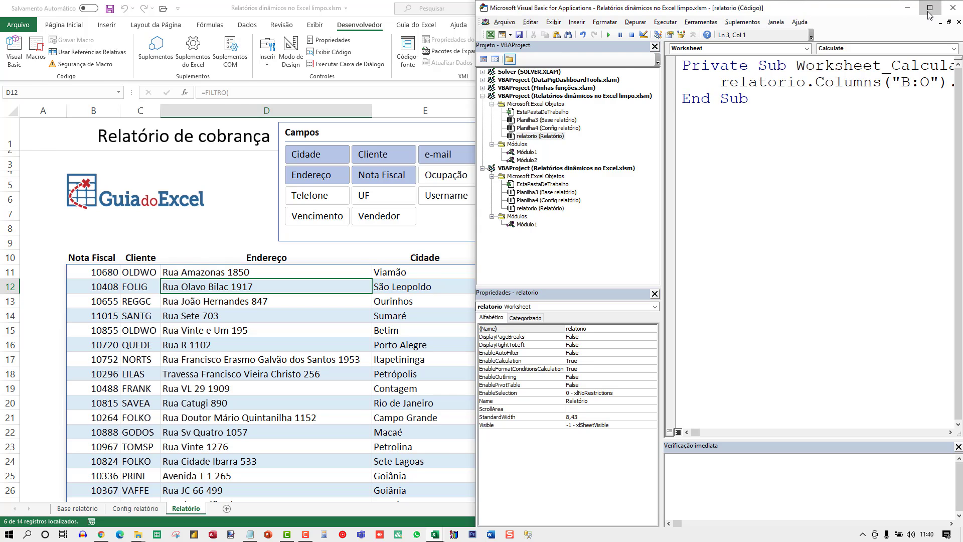
Step: Close the VBA editor and return to the Relatório sheet
click(930, 11)
click(950, 5)
click(396, 301)
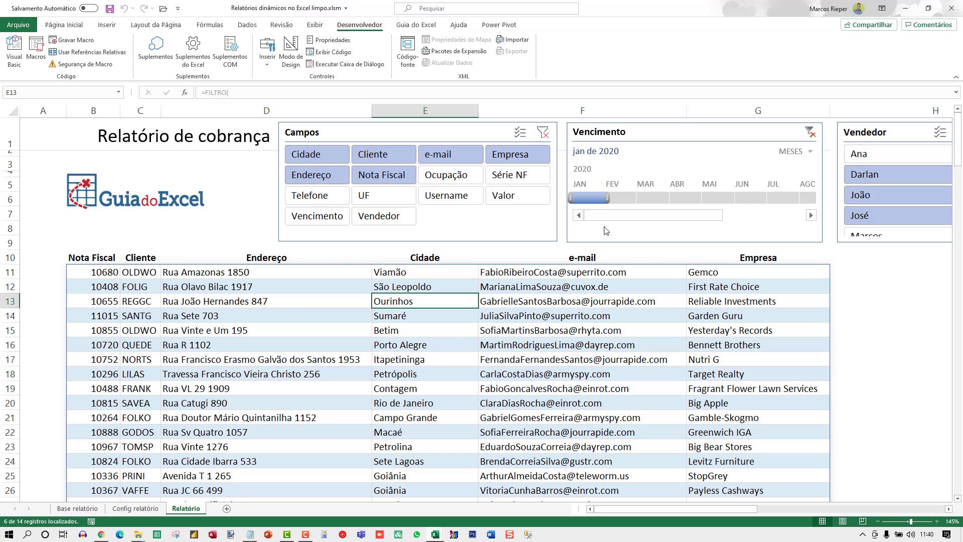
Step: Filter the report to the third seller in Vendedor and try several Vencimento months, ending on July 2020
click(889, 156)
click(893, 195)
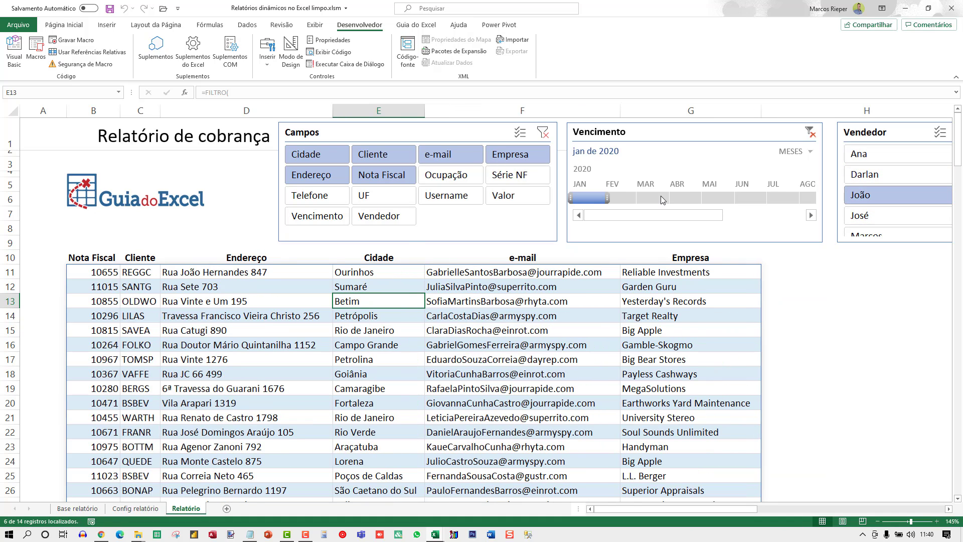
click(646, 198)
click(622, 199)
click(592, 198)
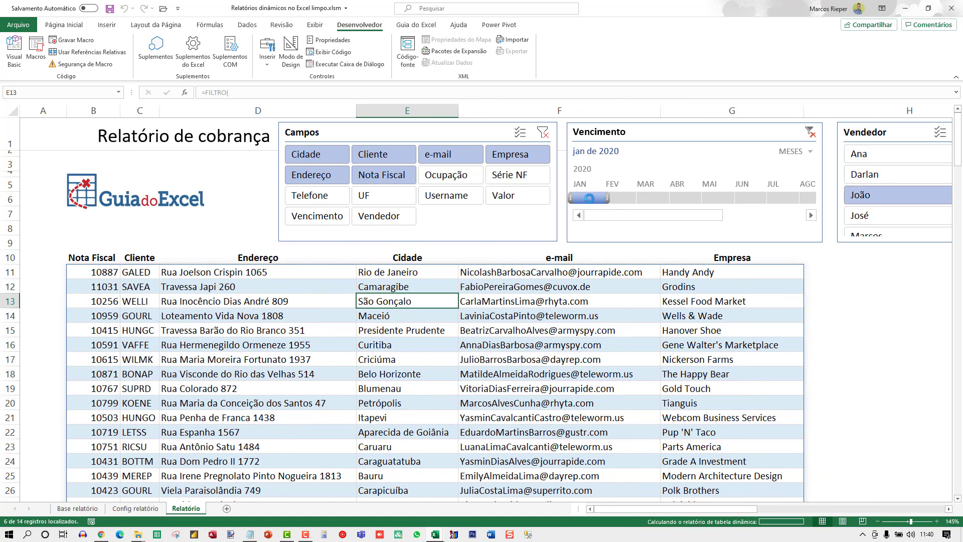
click(783, 198)
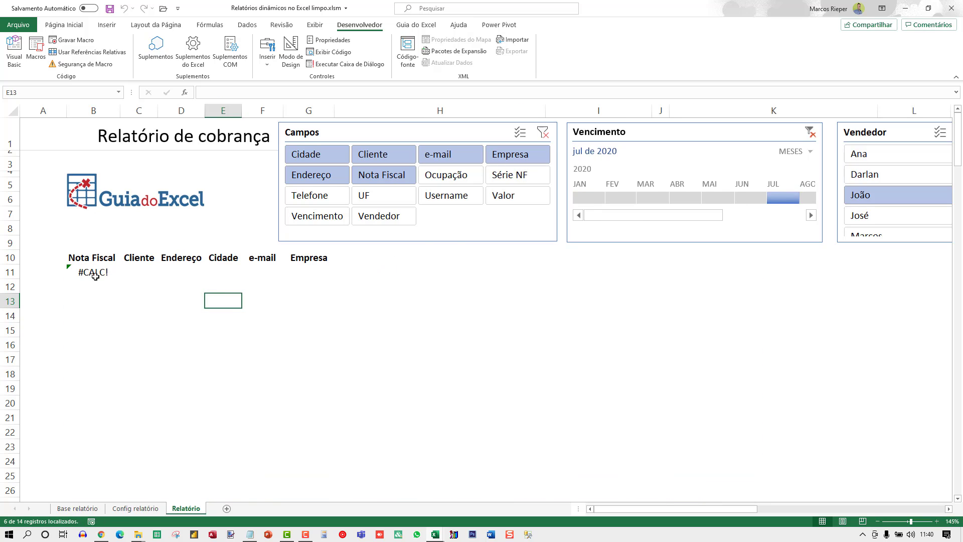
Step: Wrap the FILTRO formula in B11 in SEERRO with an empty text "" as the error value
click(98, 277)
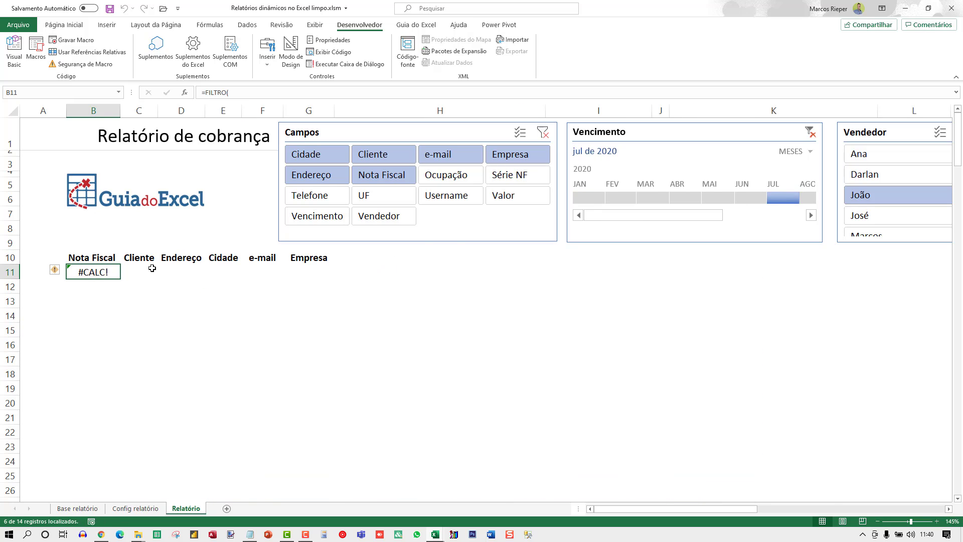
key(F2)
key(Right)
key(Right)
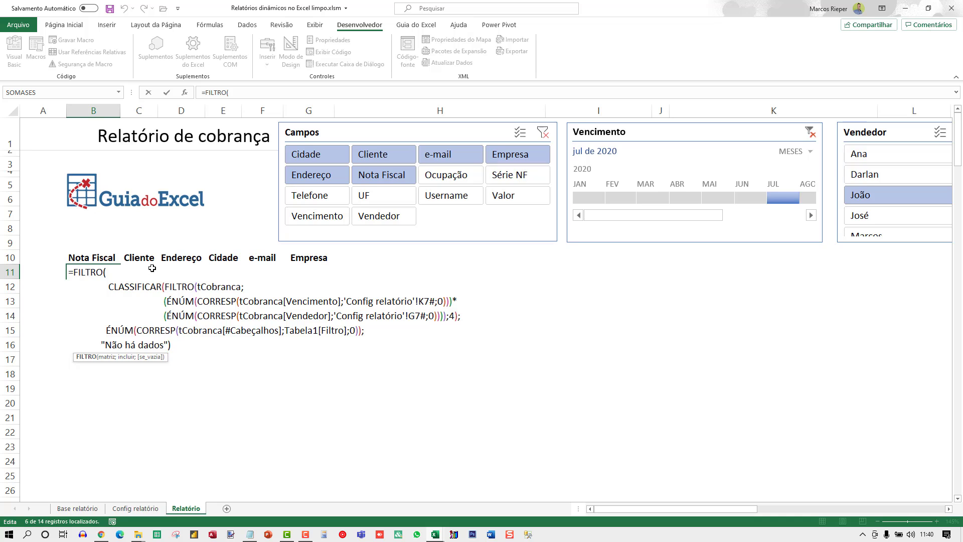
text(SEER)
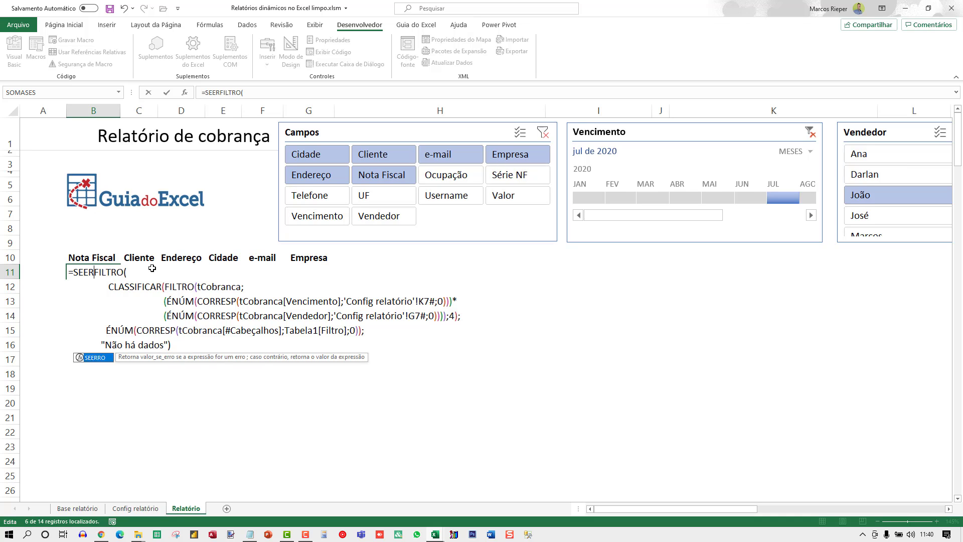
text(RO()
key(ctrl+End)
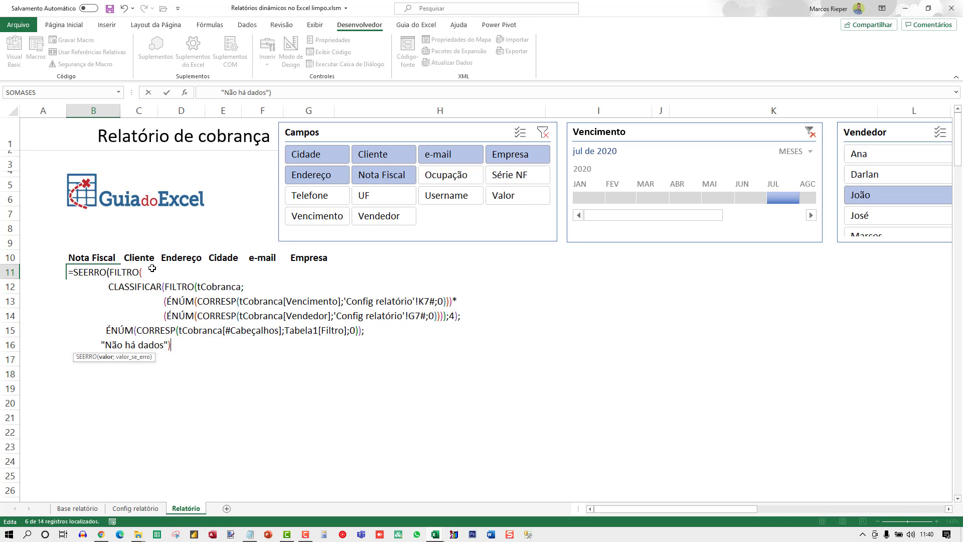
text(;""))
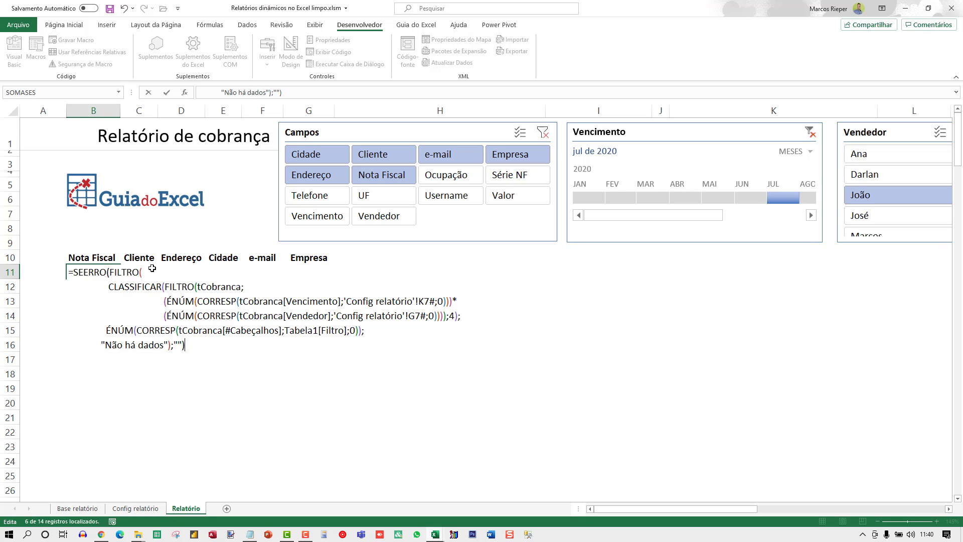
Step: Set the SEERRO error value in B11 to "Não há dados" and commit the formula
click(109, 273)
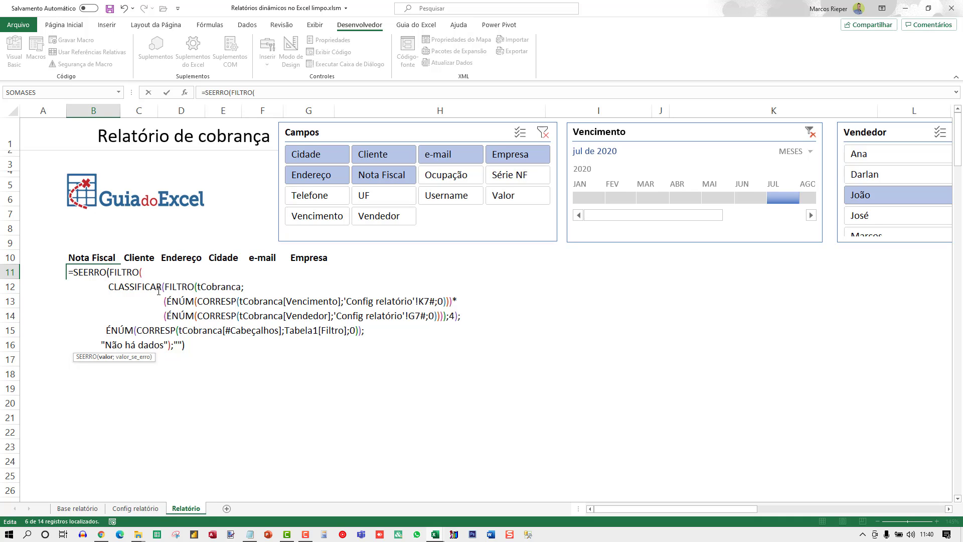
key(Left)
key(Left)
click(179, 345)
text(nÃO)
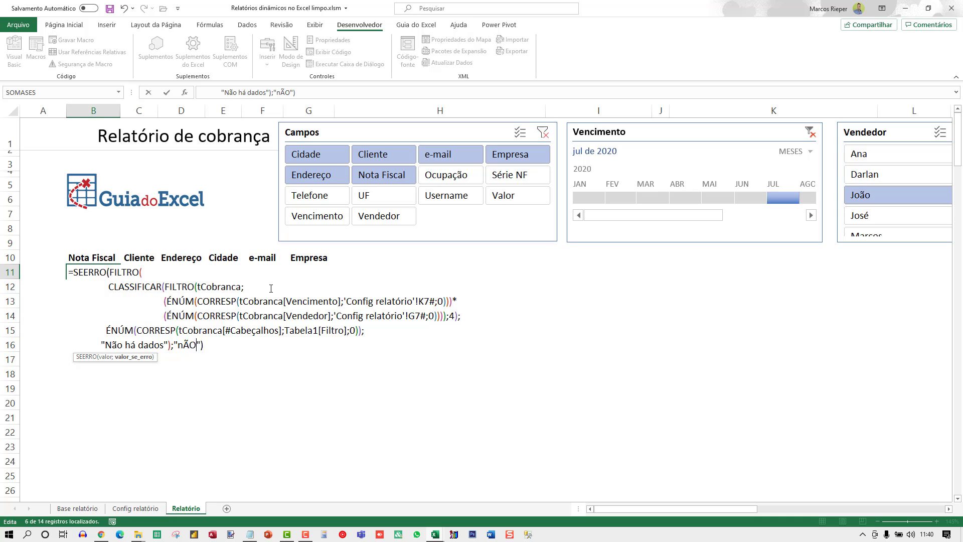
key(BackSpace)
key(BackSpace)
text(Não há)
key(BackSpace)
key(BackSpace)
text(ão há dad)
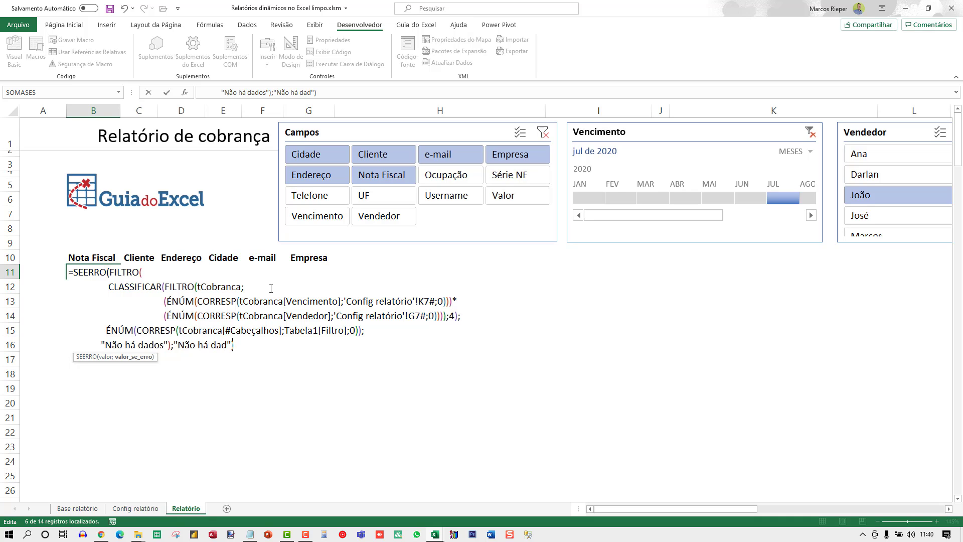
text(os)
key(ctrl+Return)
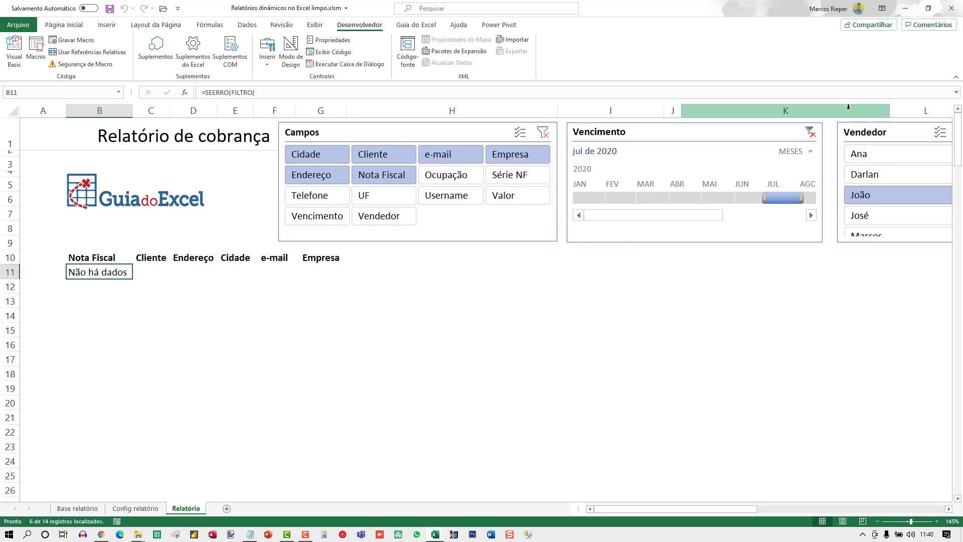
Step: Test the report with different sellers and months, ending on January 2020 in Vencimento and the first seller in Vendedor
click(891, 155)
click(888, 172)
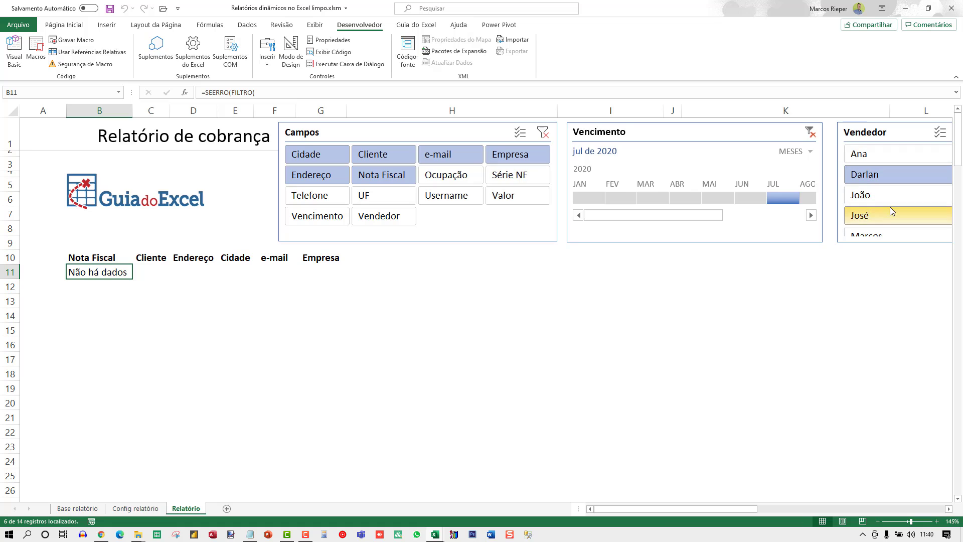
click(687, 197)
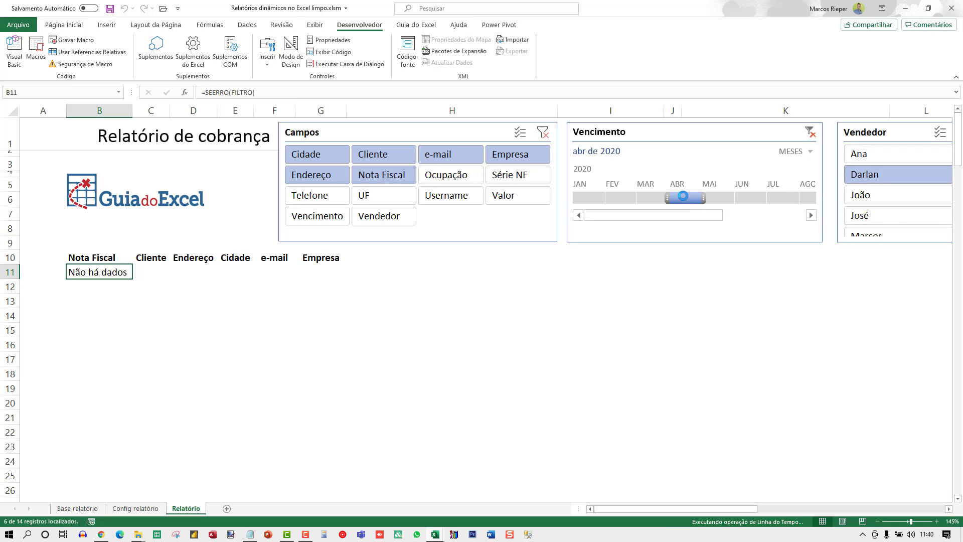
click(645, 198)
drag(645, 198, 591, 197)
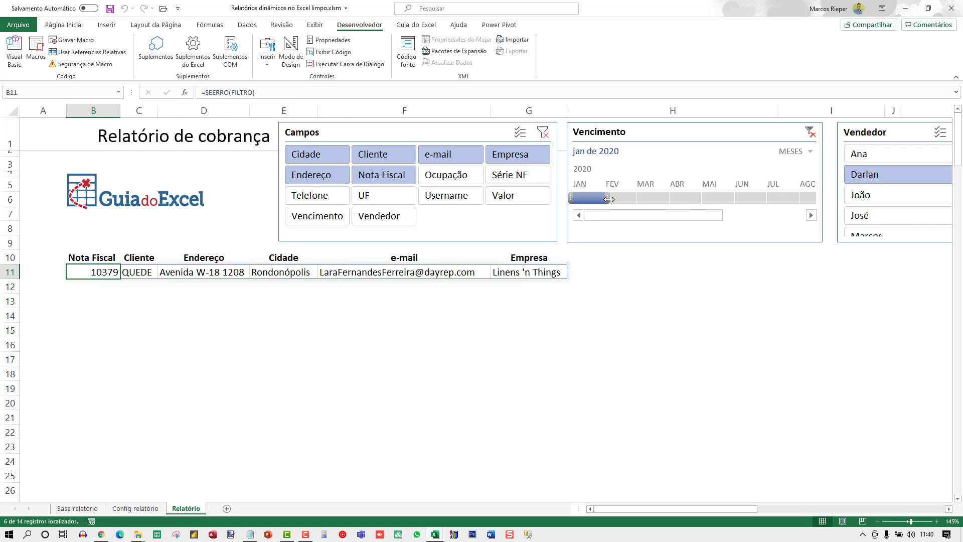
ctrl+click(878, 216)
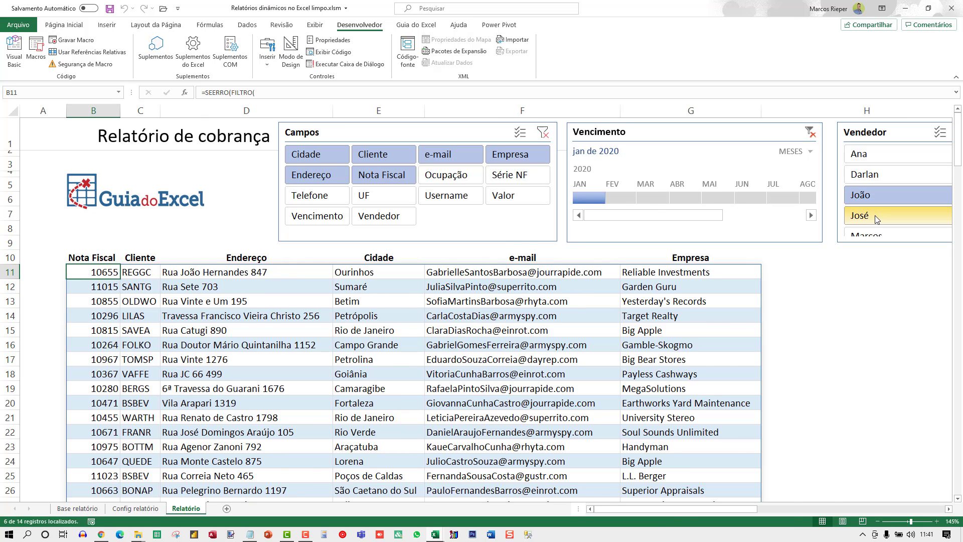
click(880, 152)
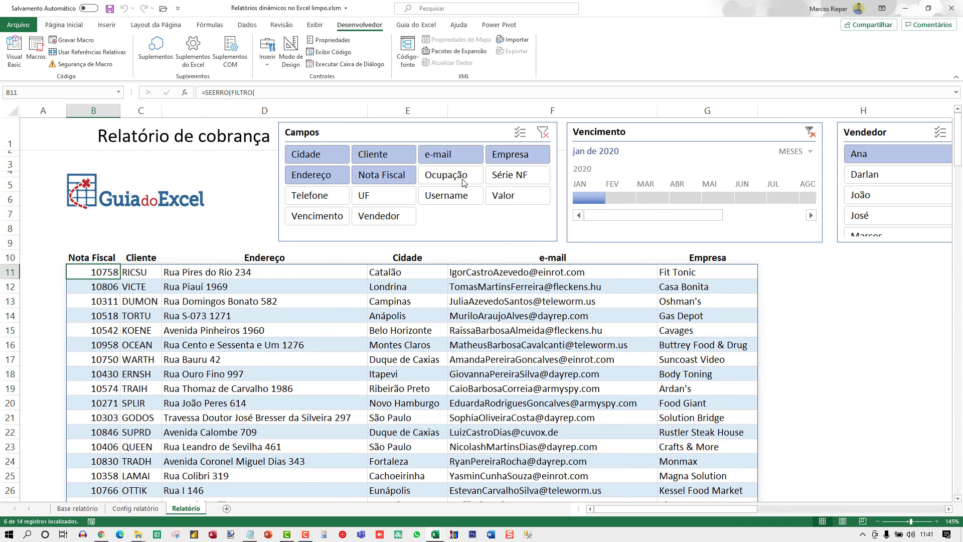
Step: Test the Campos slicer with Vendedor alone, and with Cidade, UF, Nota Fiscal and Ocupação selected together
drag(451, 177, 319, 216)
click(384, 216)
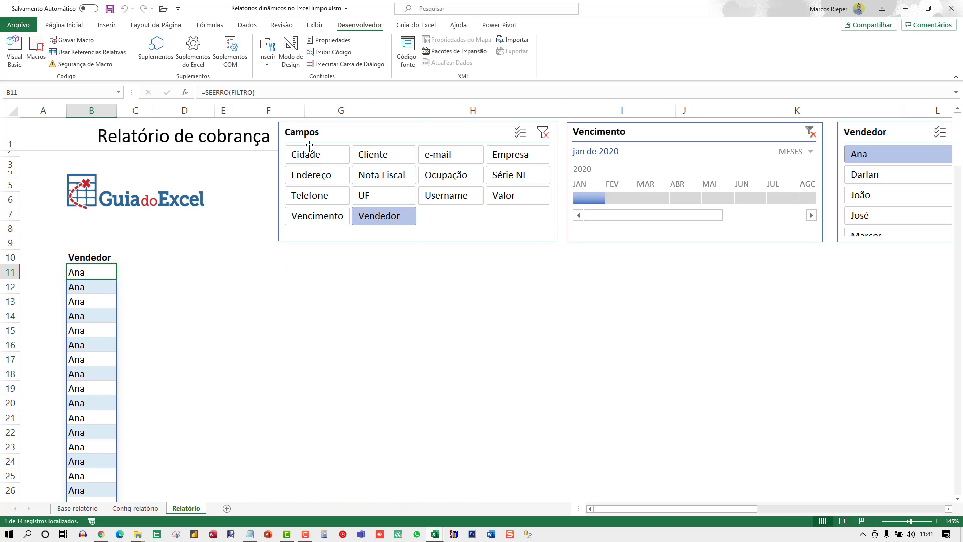
click(331, 155)
ctrl+click(383, 195)
ctrl+click(384, 175)
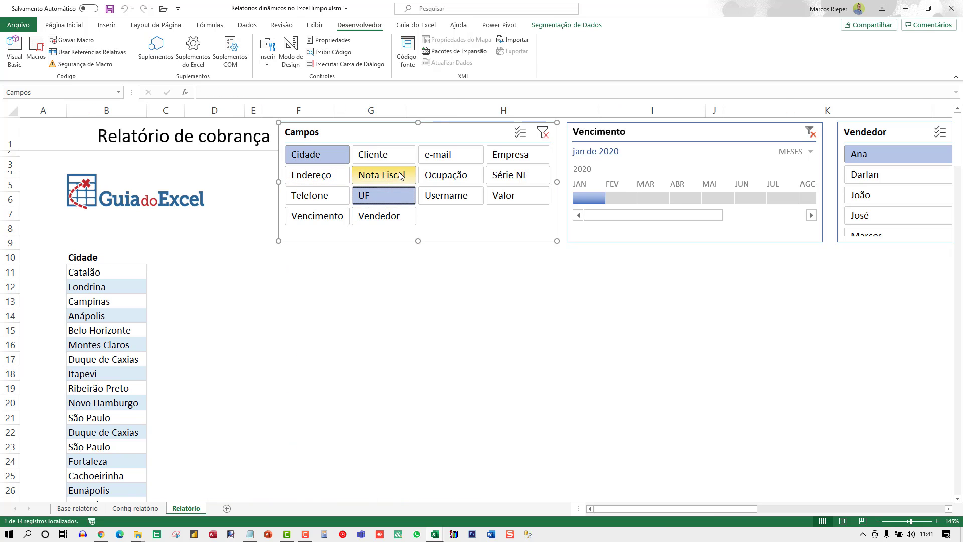
ctrl+click(471, 174)
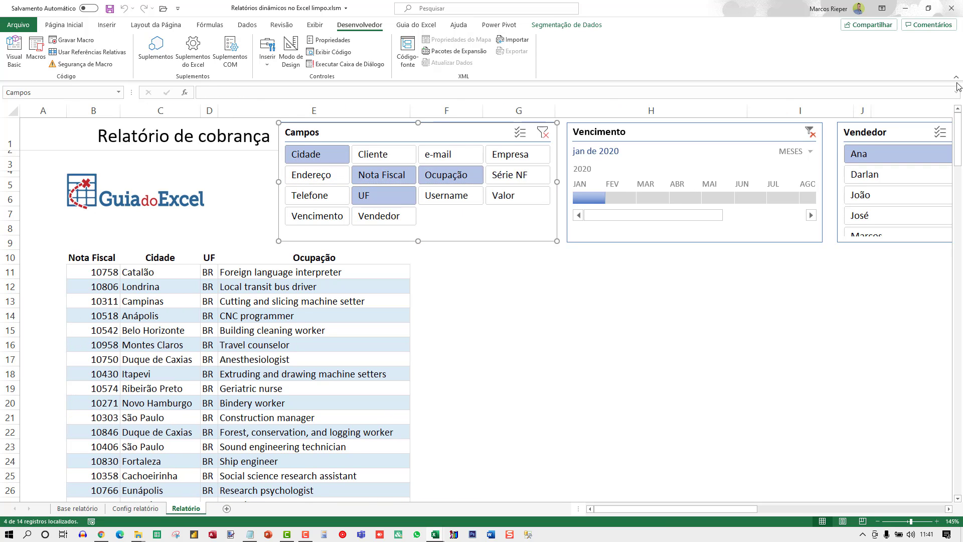
Step: Clear the Campos filter, try other Vencimento months before returning to January 2020, and select the second through fourth sellers in Vendedor
click(442, 284)
scroll(493, 332, down, 3)
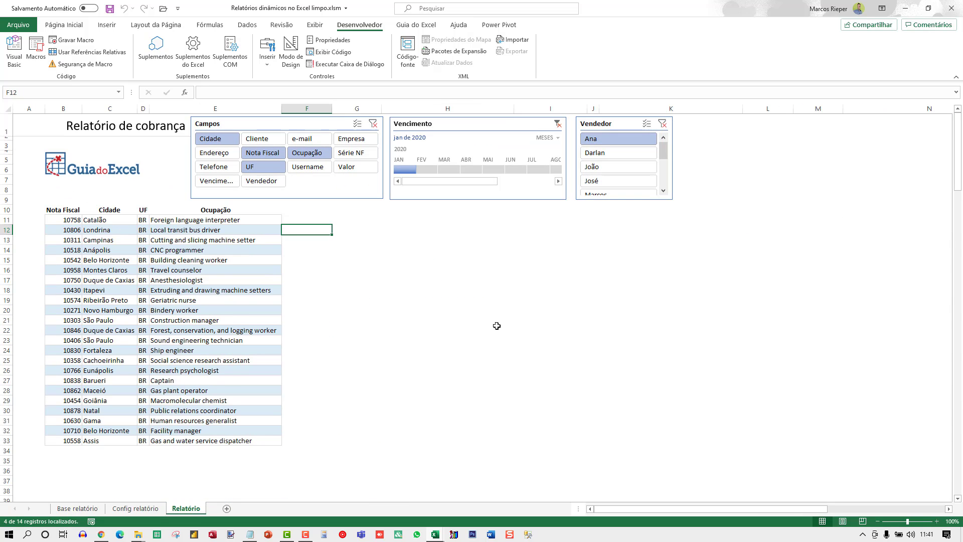
scroll(497, 325, up, 1)
scroll(494, 320, up, 1)
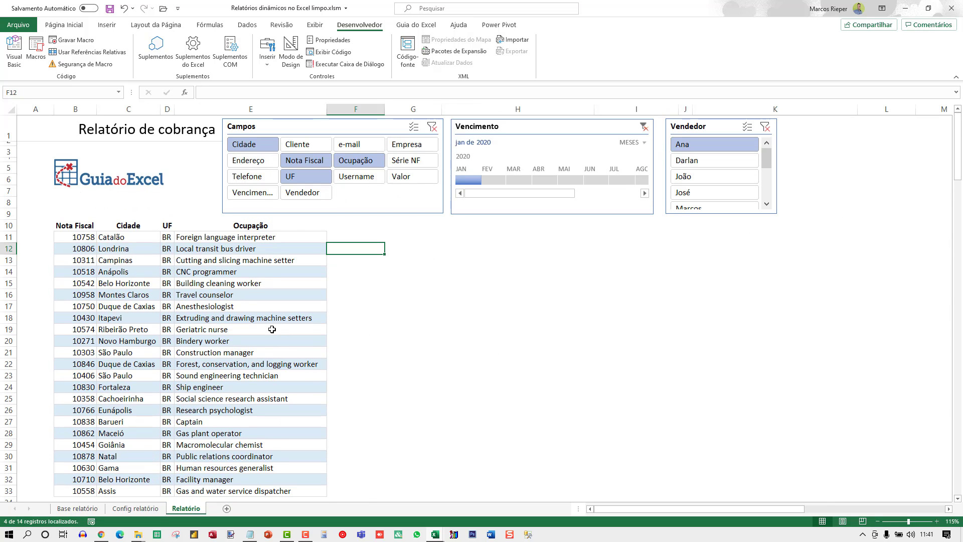
click(234, 283)
click(432, 127)
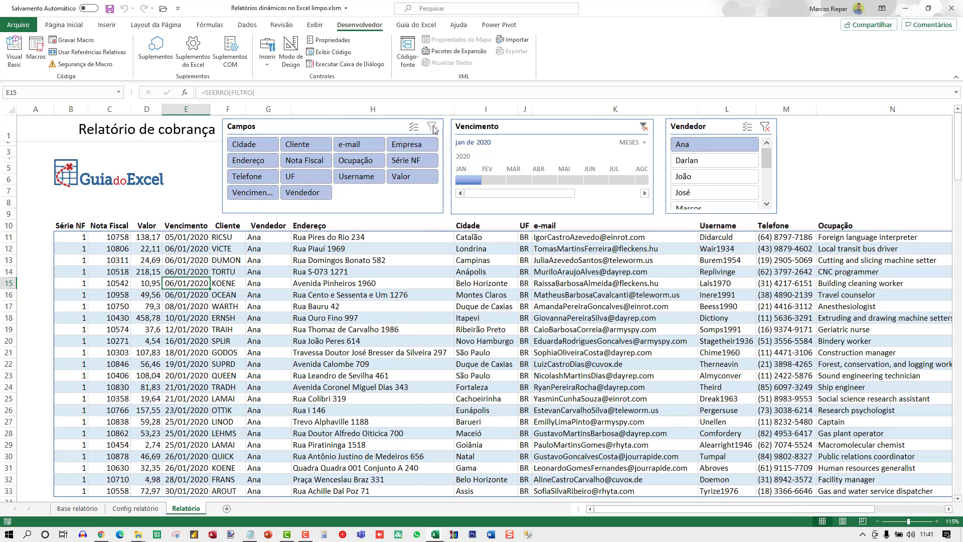
click(498, 179)
click(525, 177)
click(469, 180)
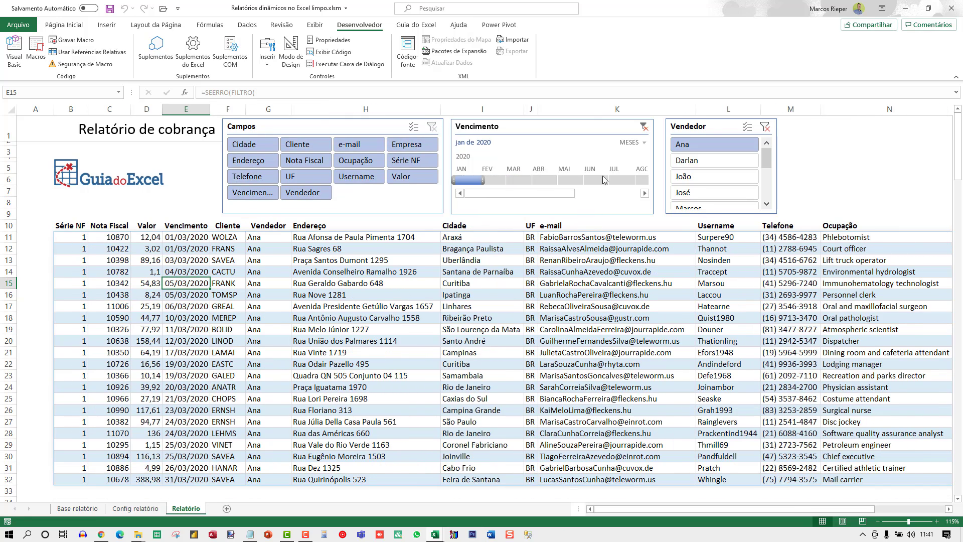
drag(709, 161, 704, 194)
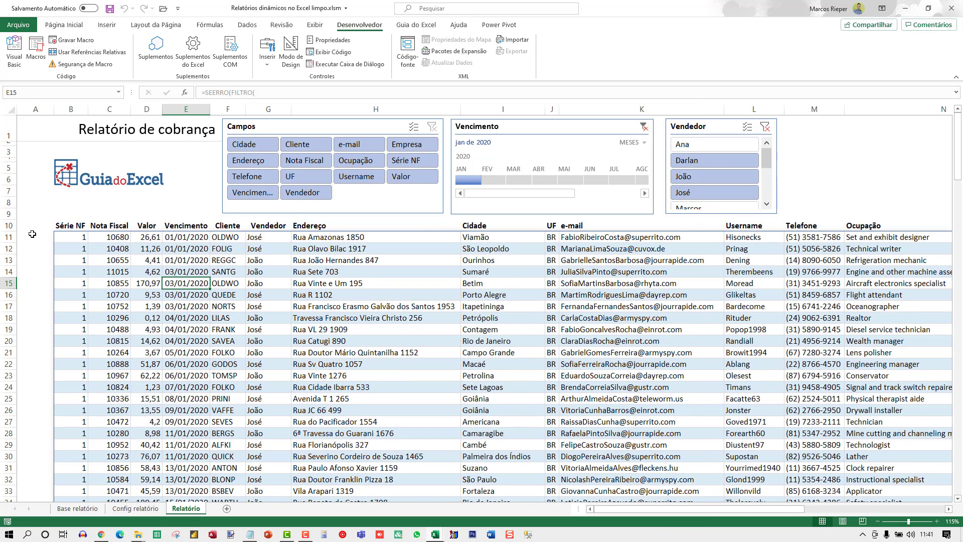
Step: Freeze the panes above row 11 so the slicers and header row stay fixed while the report scrolls
click(9, 237)
click(312, 25)
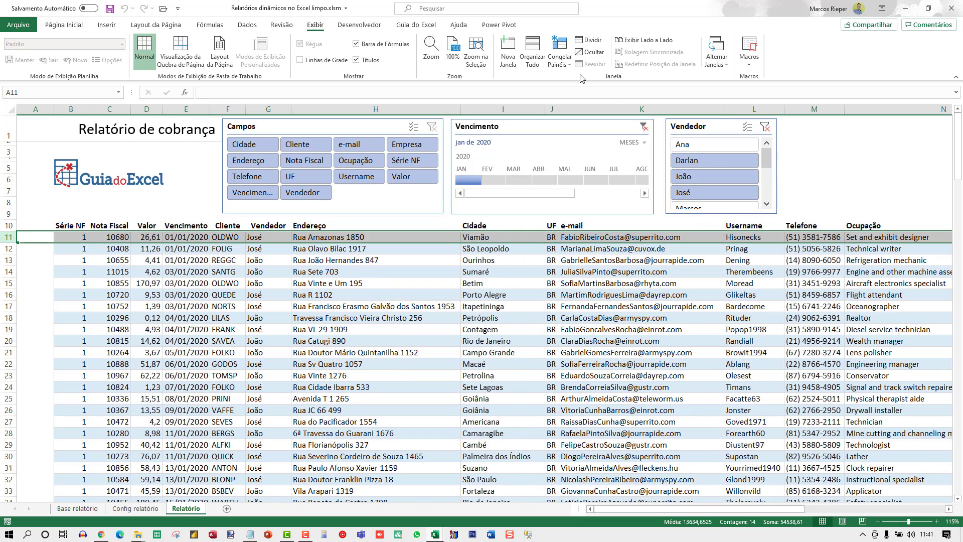
click(560, 56)
click(567, 100)
scroll(372, 293, down, 2)
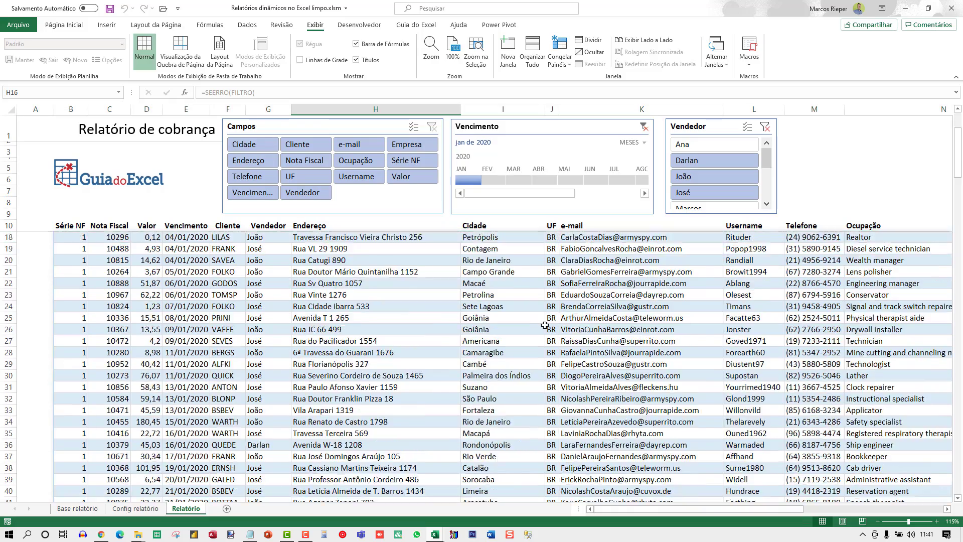
scroll(372, 293, up, 2)
click(373, 293)
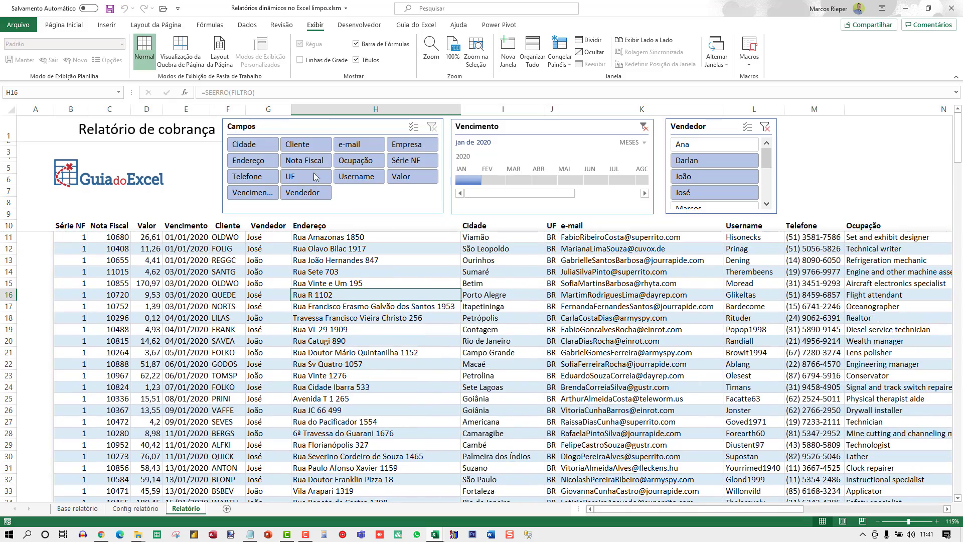